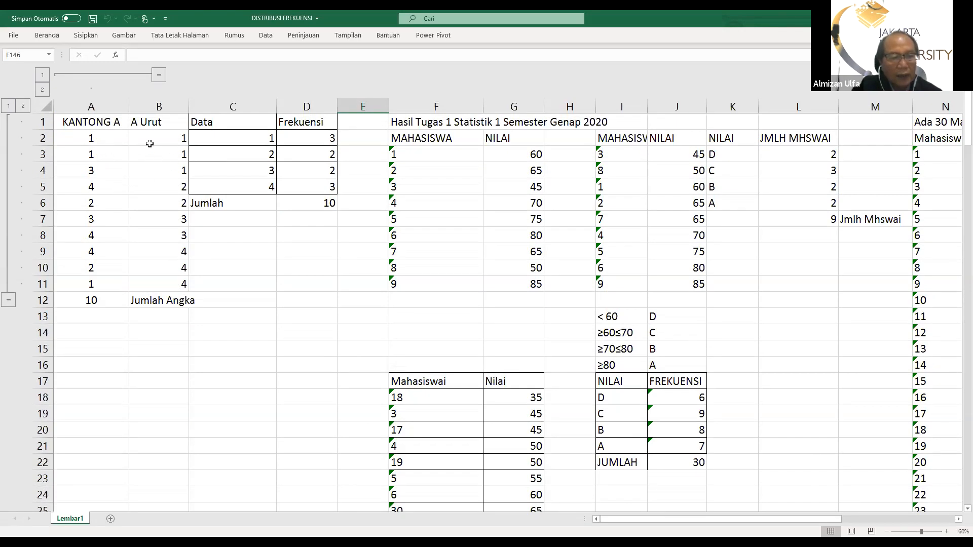
click(90, 143)
drag(89, 142, 85, 279)
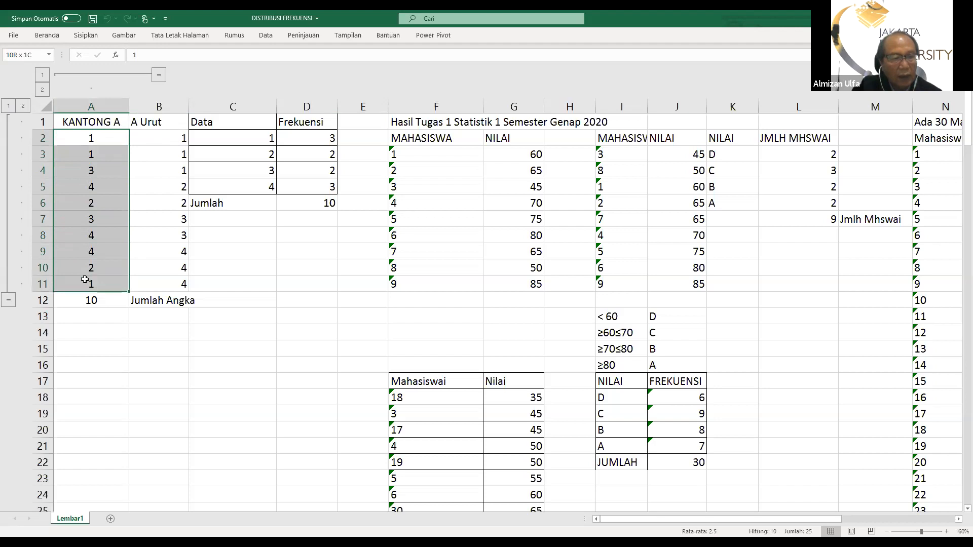
click(228, 256)
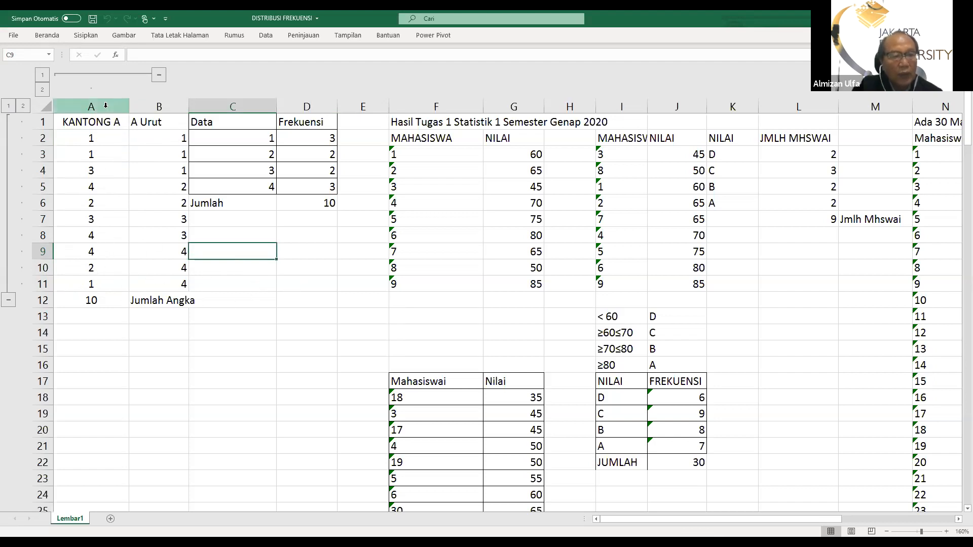
Clear cell A12 and count the numbers of KANTONG A there with the COUNT function over A2:A11
click(93, 300)
key(Delete)
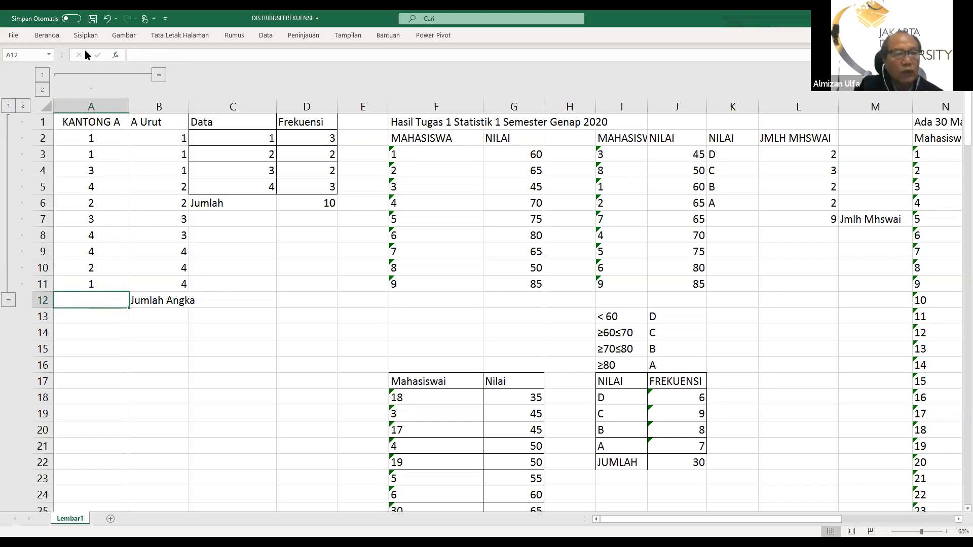
click(46, 35)
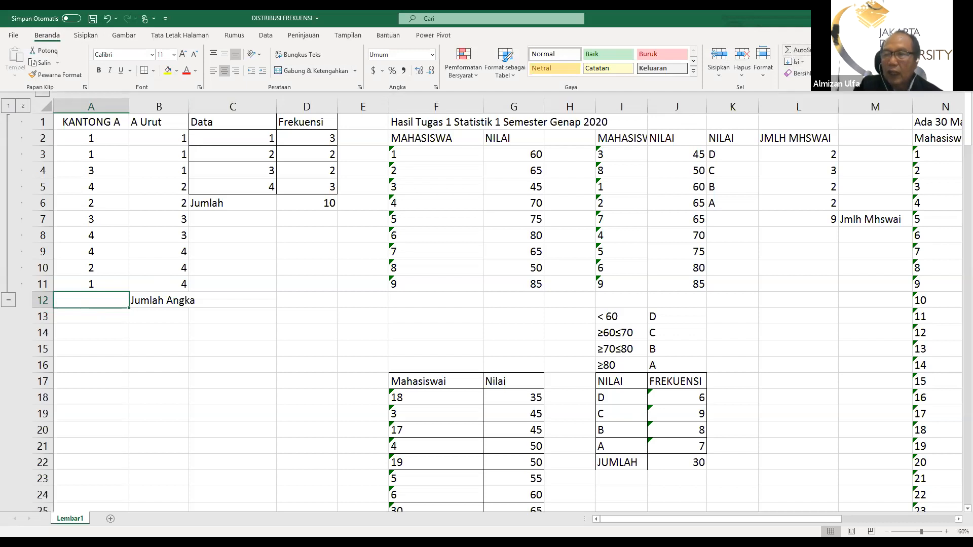
click(822, 50)
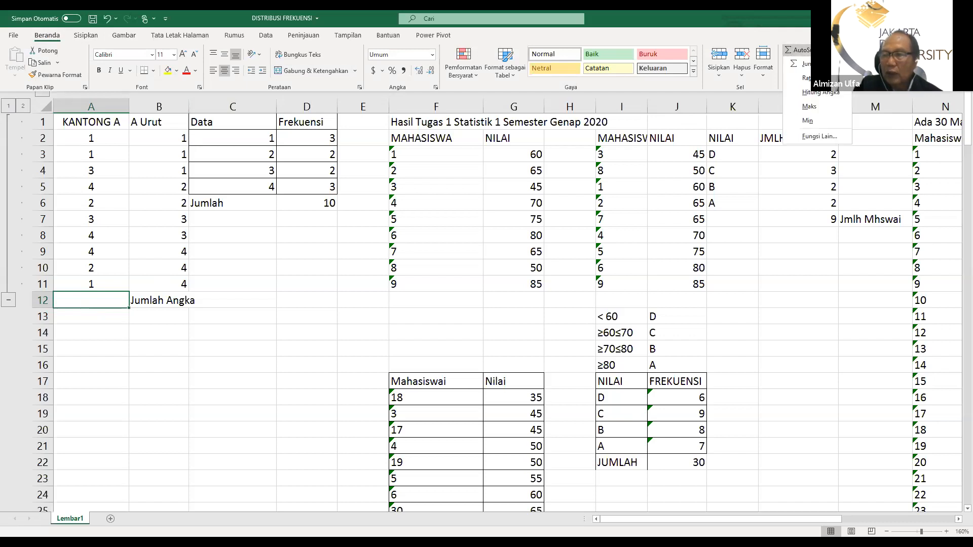
click(812, 93)
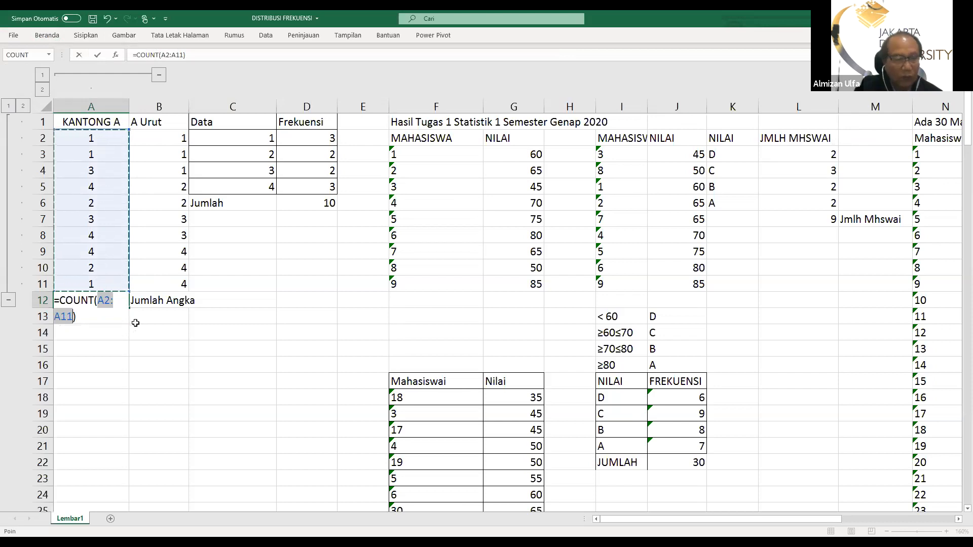
key(Return)
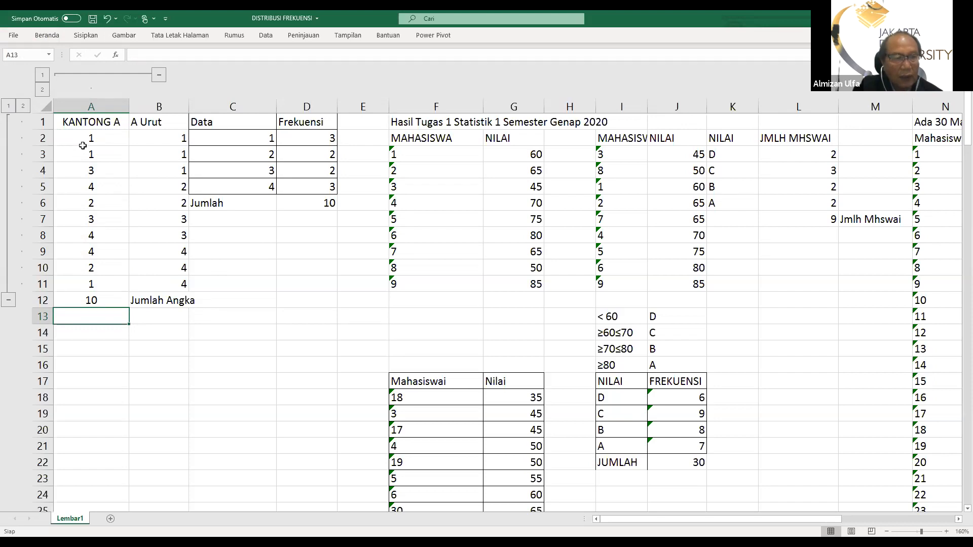
Copy the KANTONG A values in A2:A11 into the A Urut column starting at B2
drag(76, 139, 97, 285)
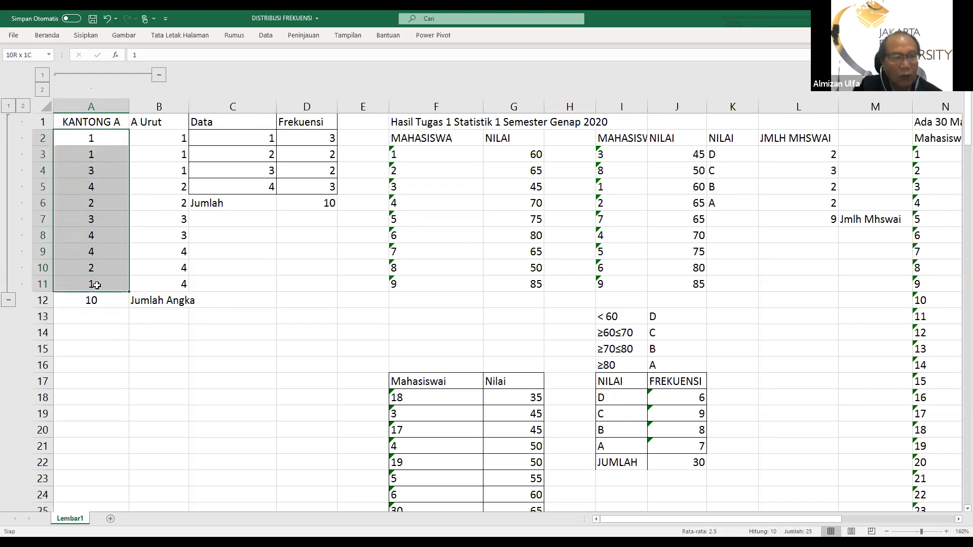
click(45, 36)
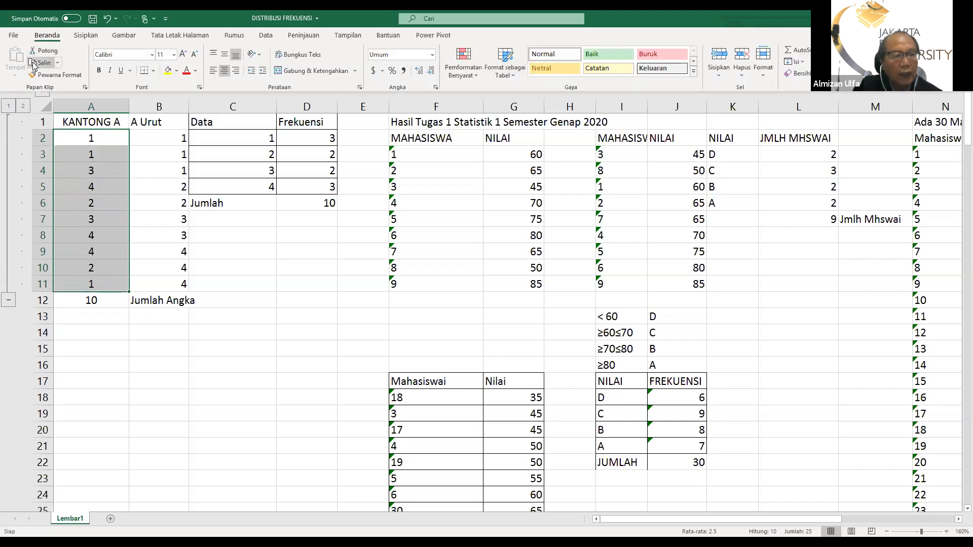
click(40, 62)
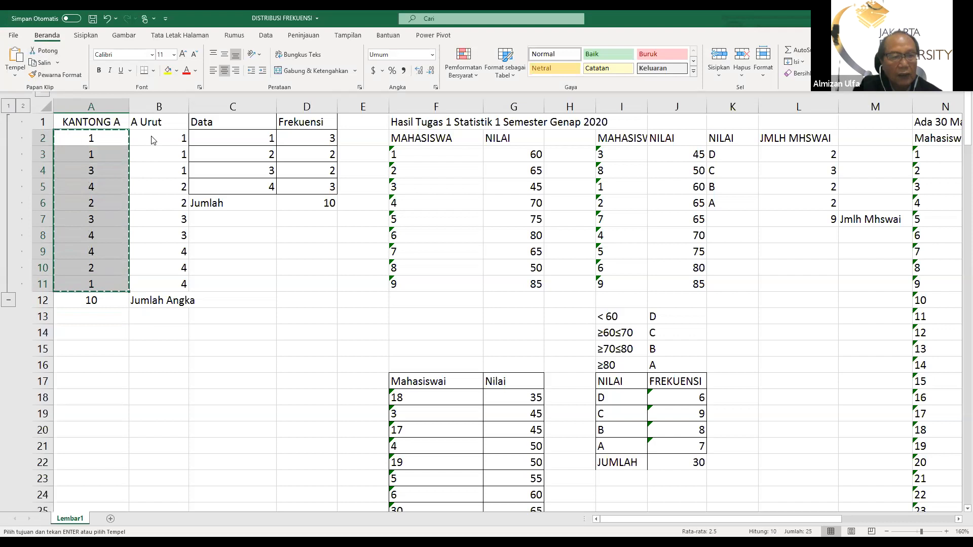
click(151, 136)
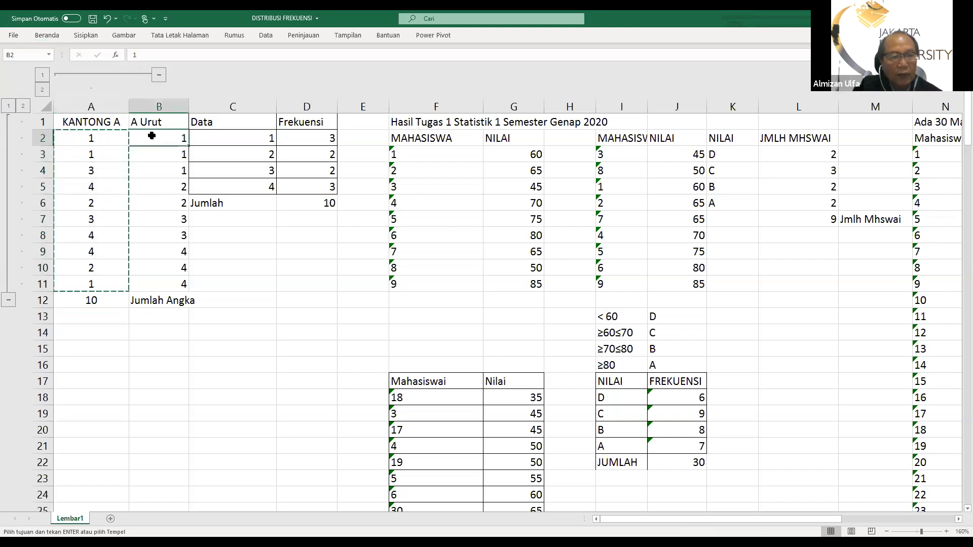
click(44, 36)
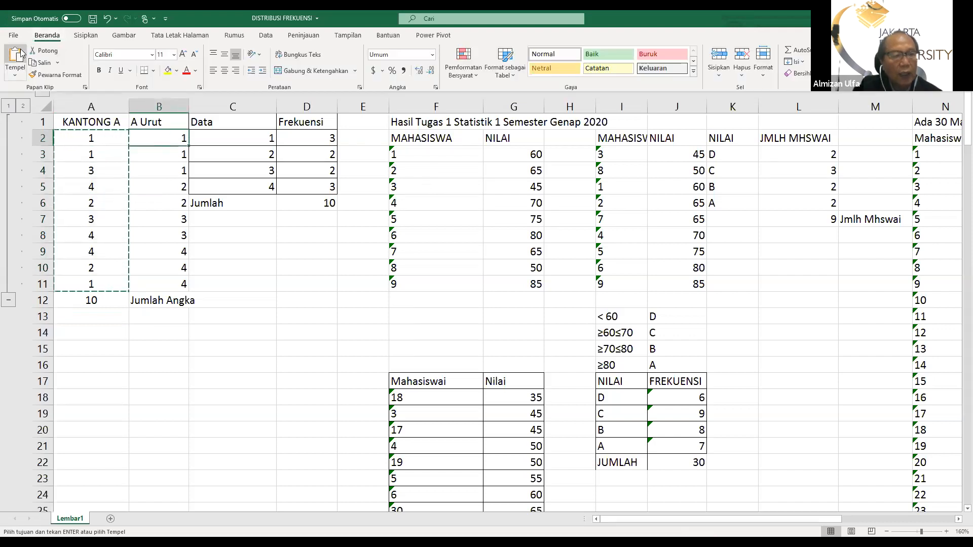
click(19, 57)
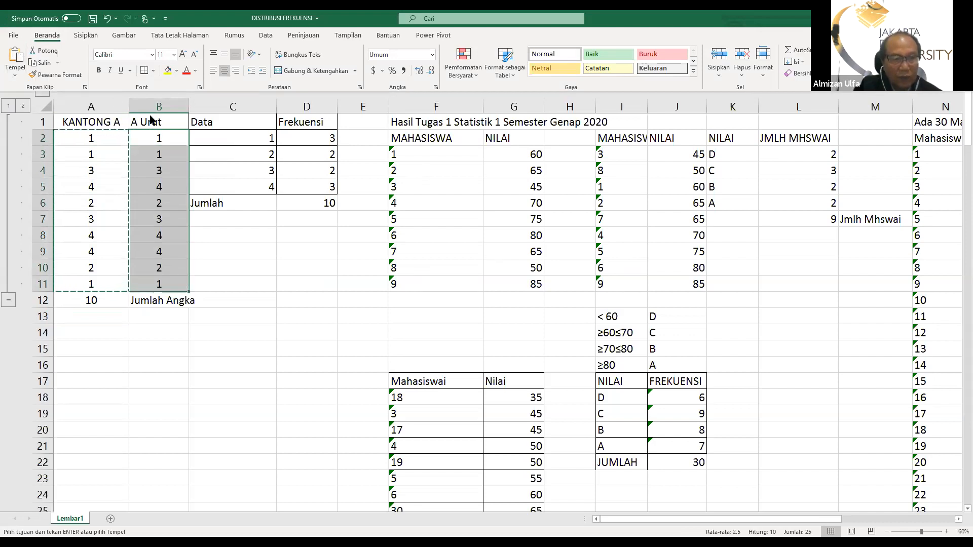
Sort B1:B11 by A Urut from smallest to largest, continuing with the current selection only and treating the first row as header
drag(152, 124, 147, 280)
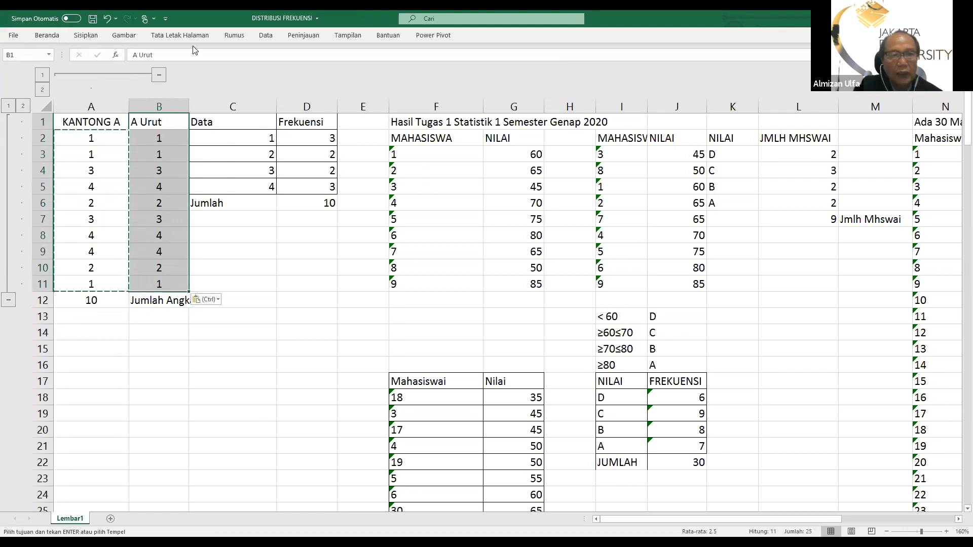
click(266, 37)
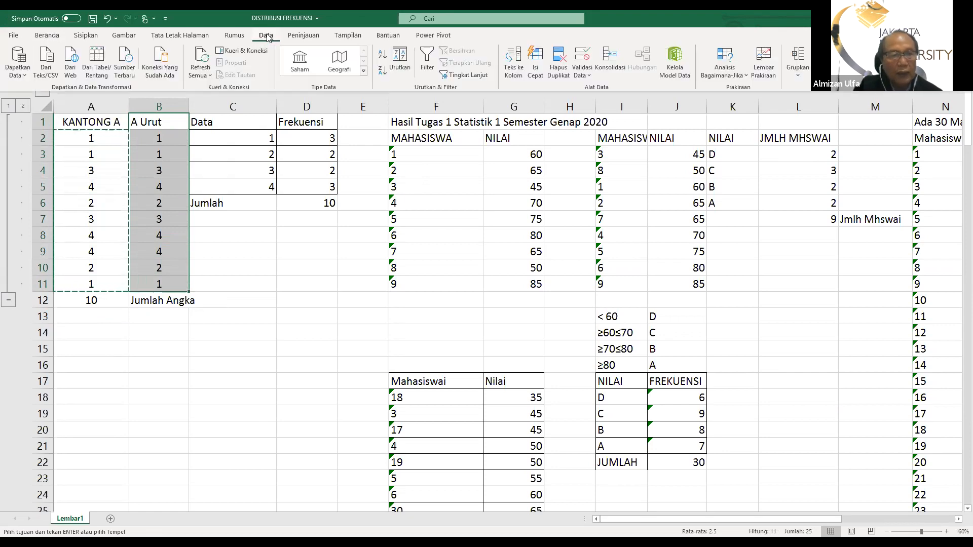
click(401, 60)
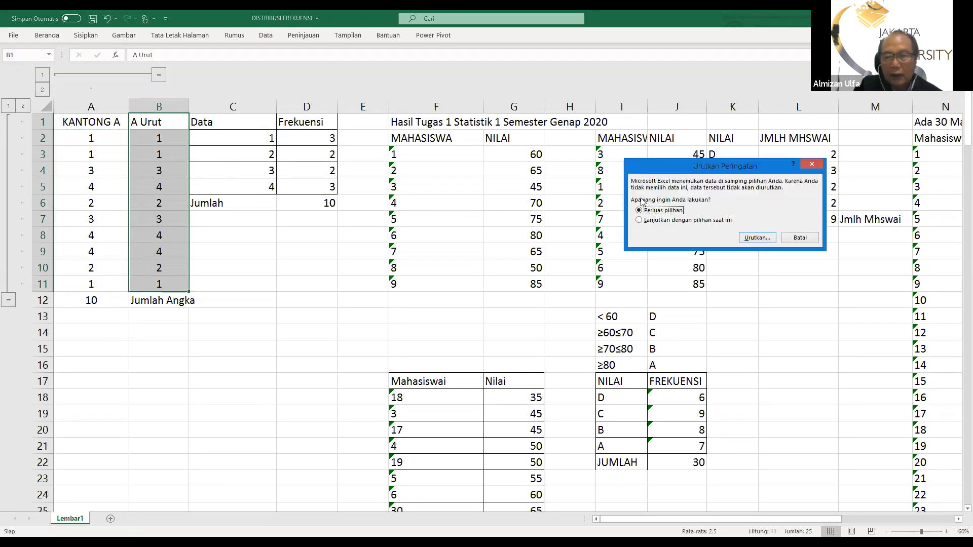
click(639, 222)
click(754, 241)
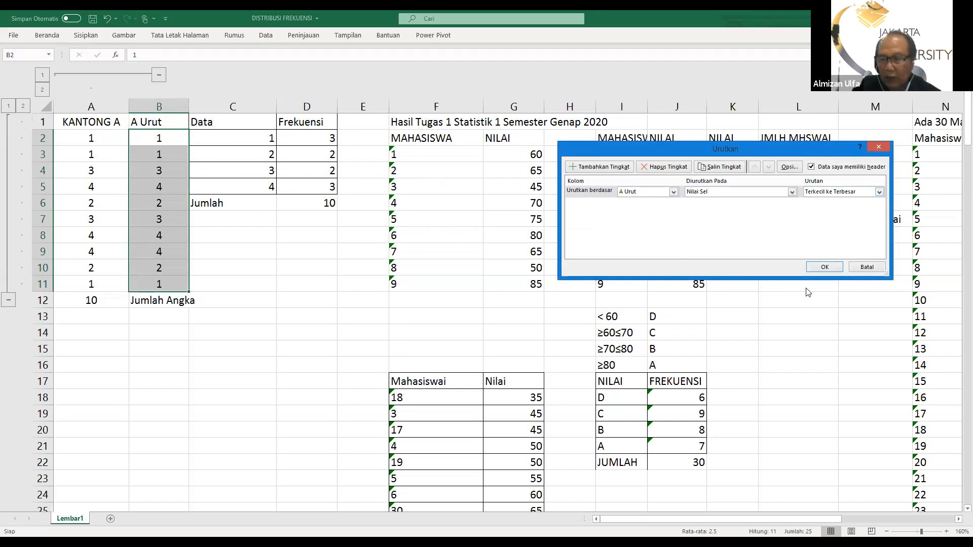
click(823, 267)
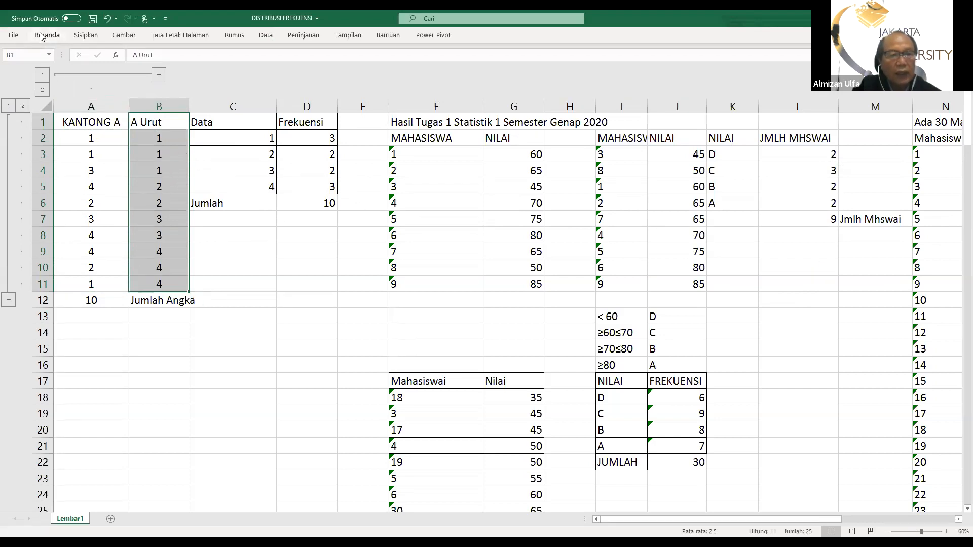
Try sorting only the A Urut column from largest to smallest, and undo that sort
click(265, 36)
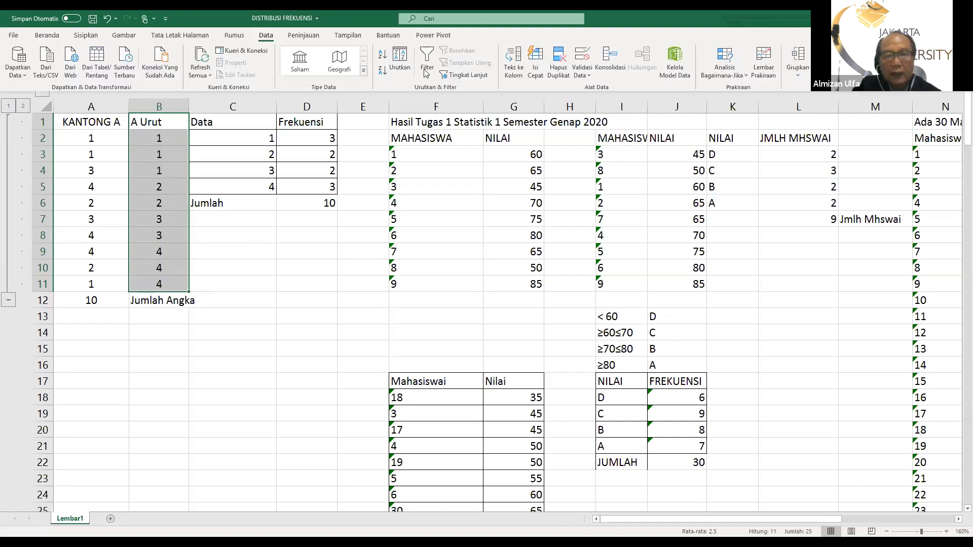
click(398, 60)
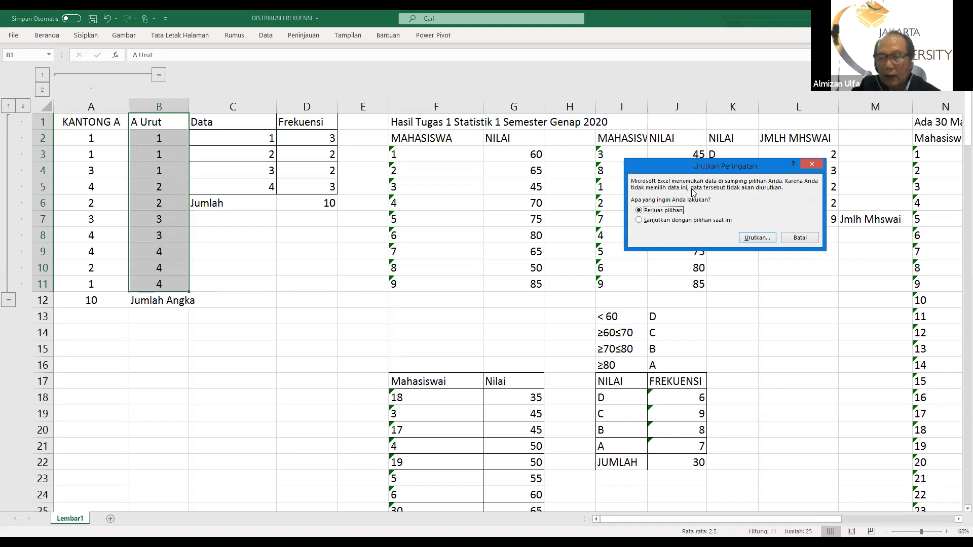
click(639, 221)
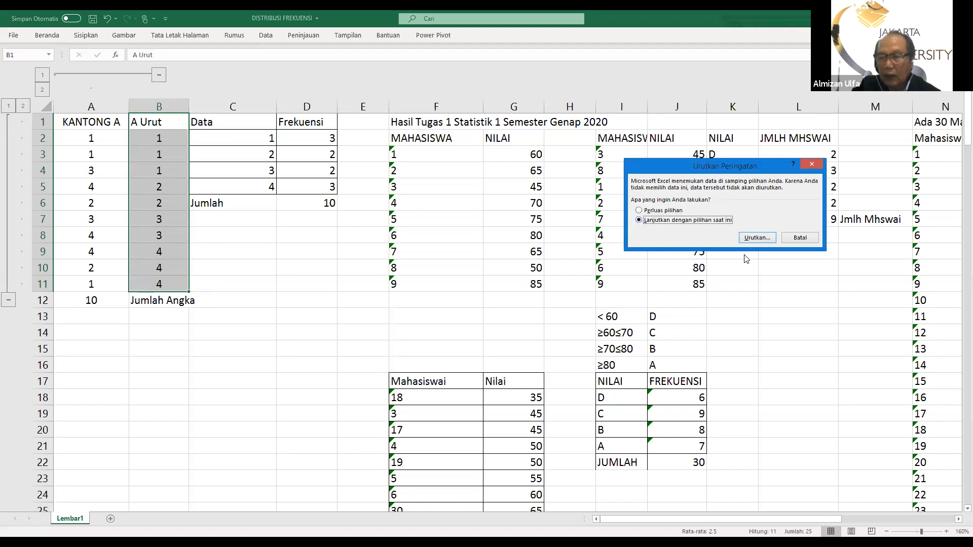
click(755, 238)
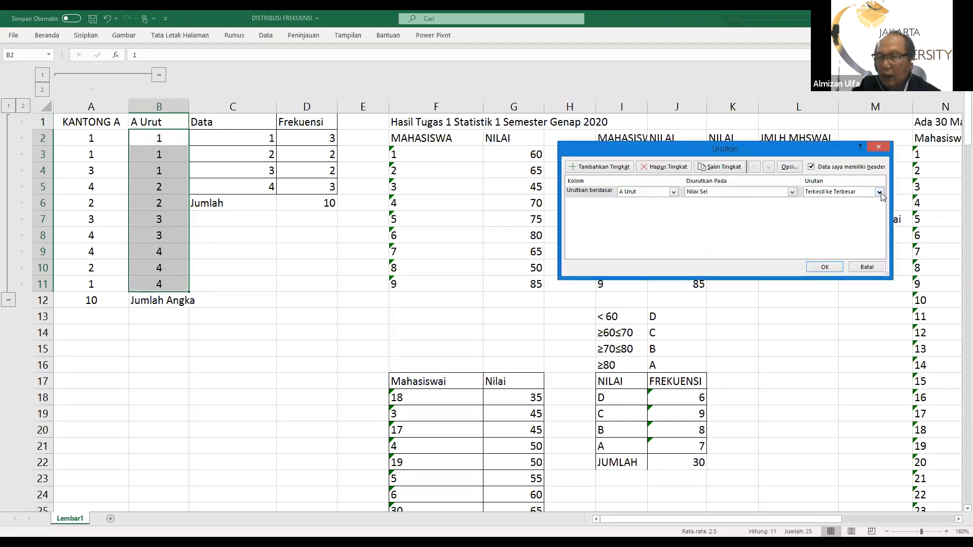
click(880, 192)
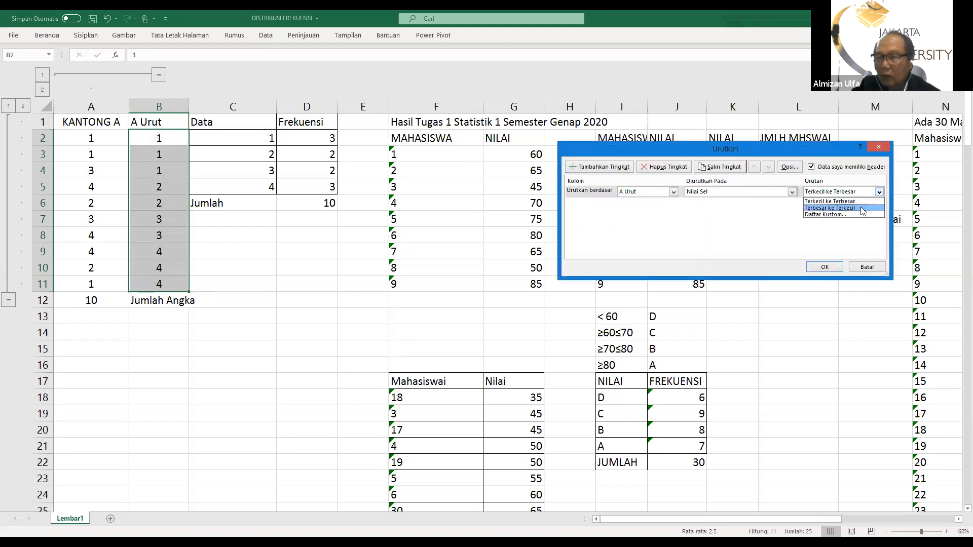
click(860, 205)
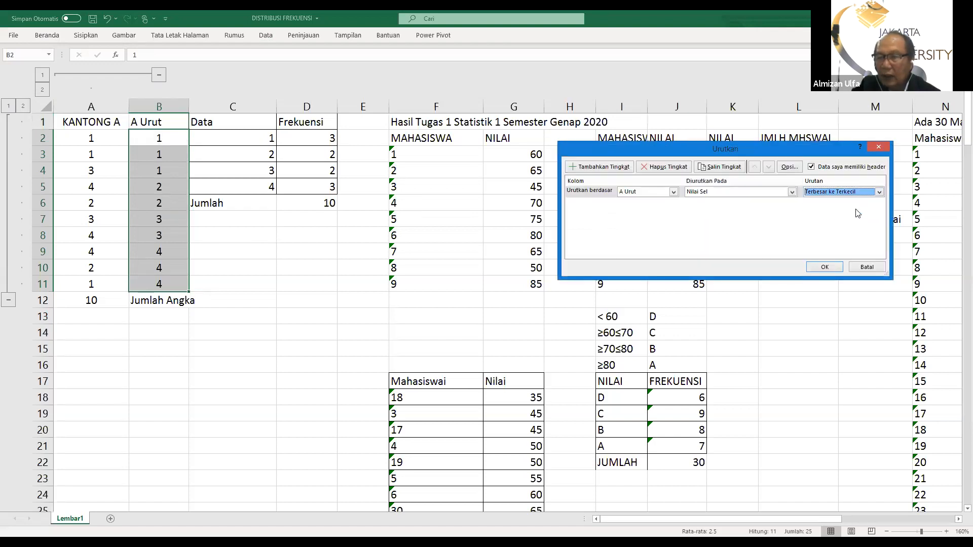
click(818, 267)
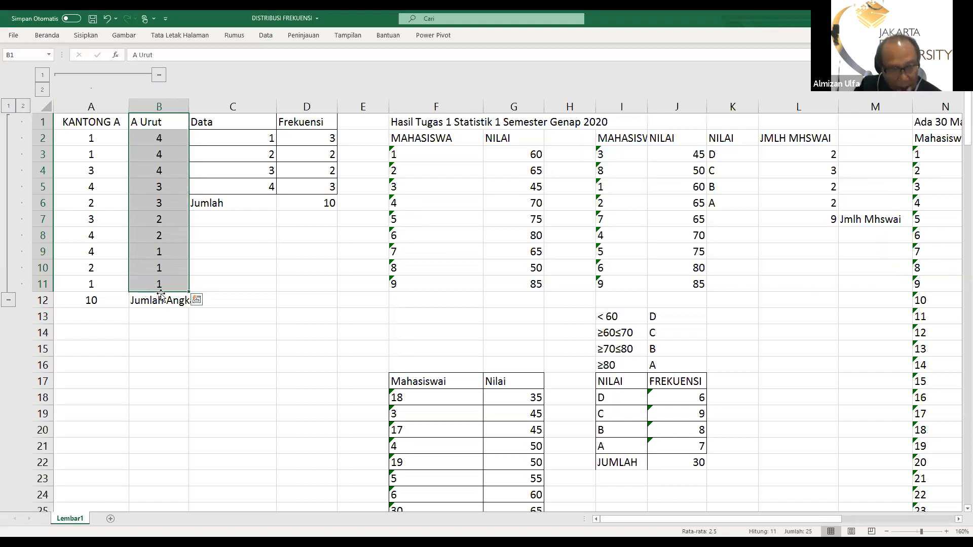
click(107, 19)
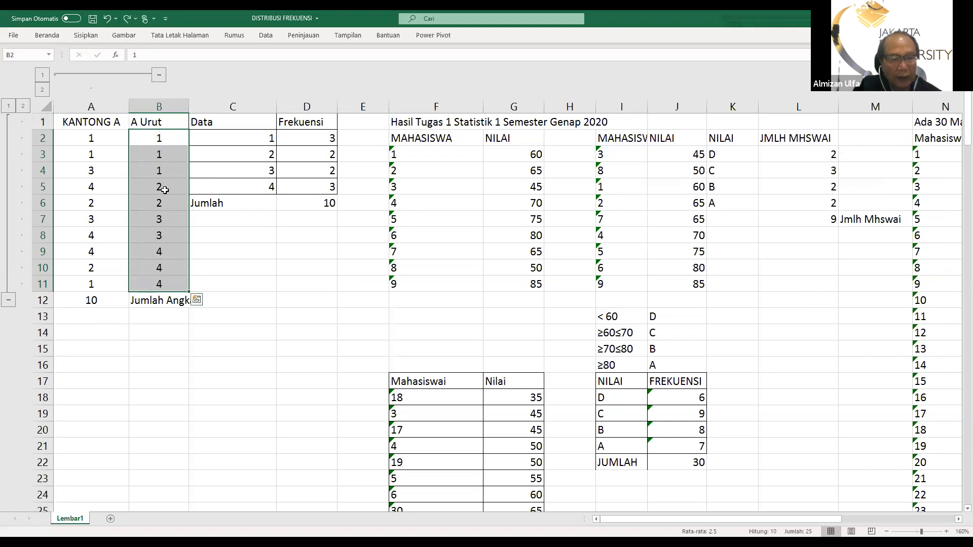
click(241, 281)
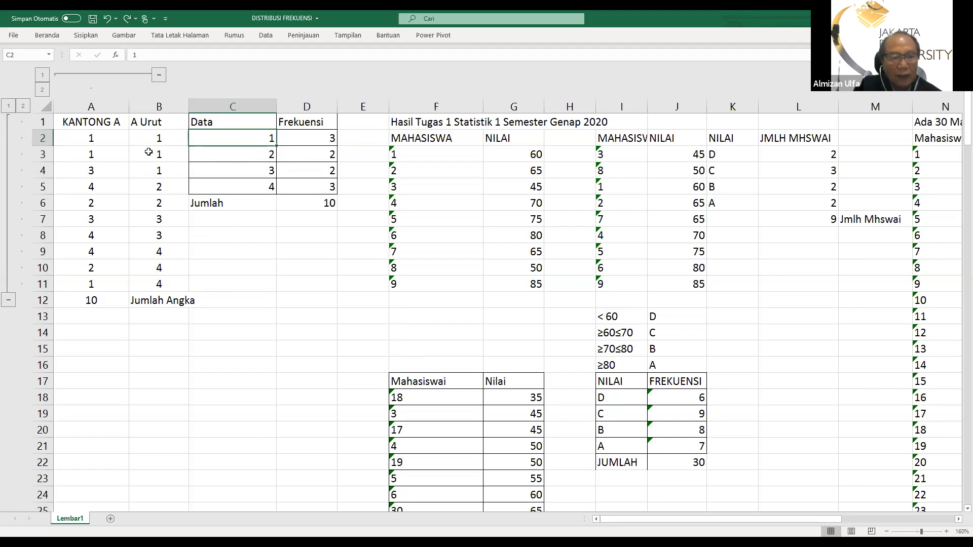
Replace the frequency of data value 1 in D2 with the formula =COUNT(B2:B4)
click(329, 140)
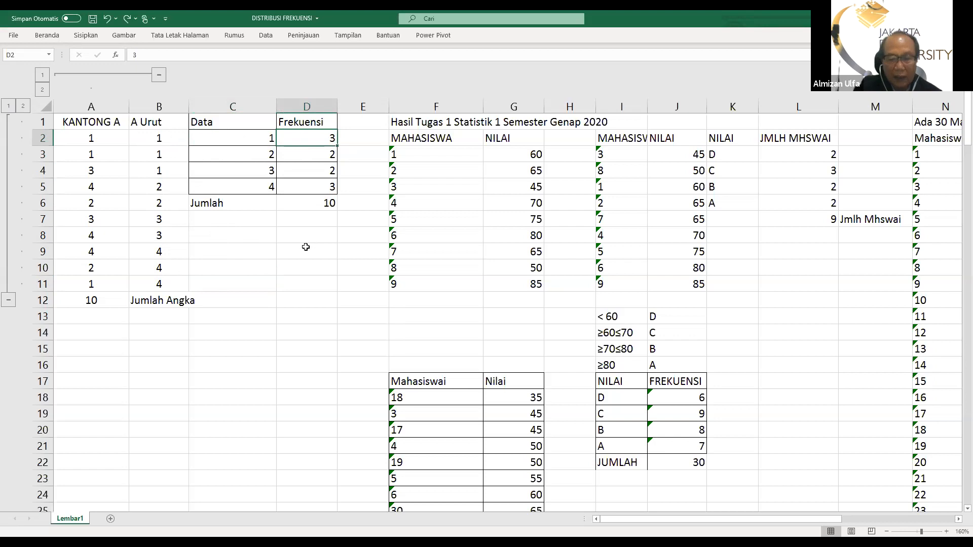
key(Delete)
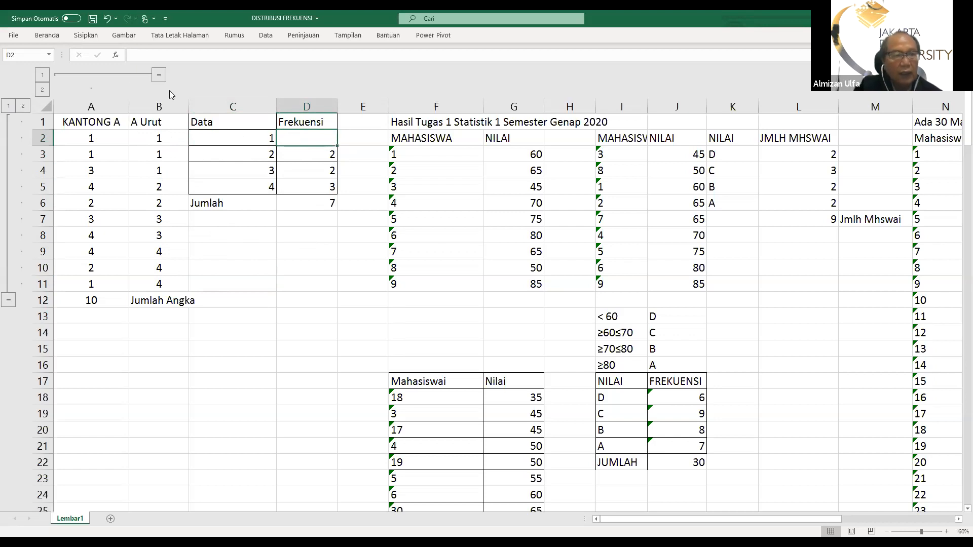
click(42, 37)
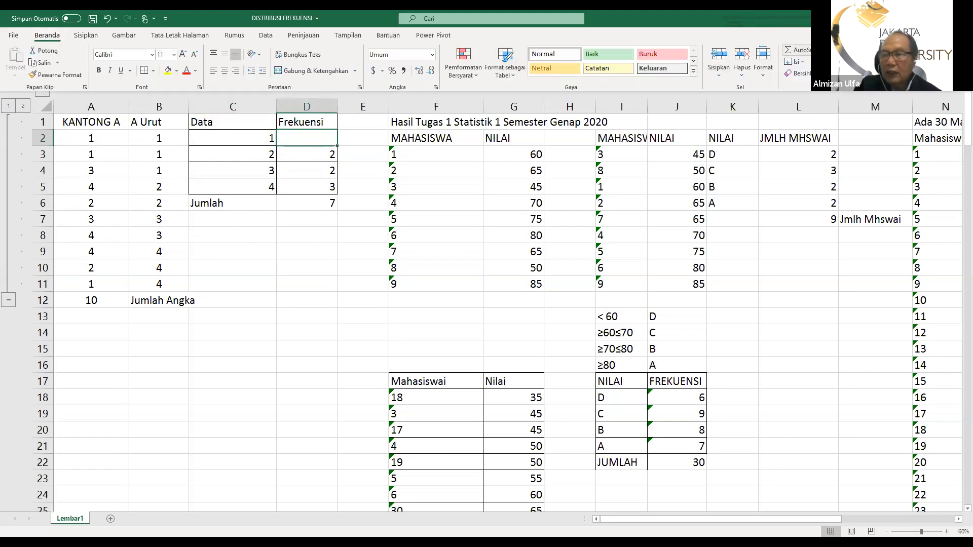
click(819, 50)
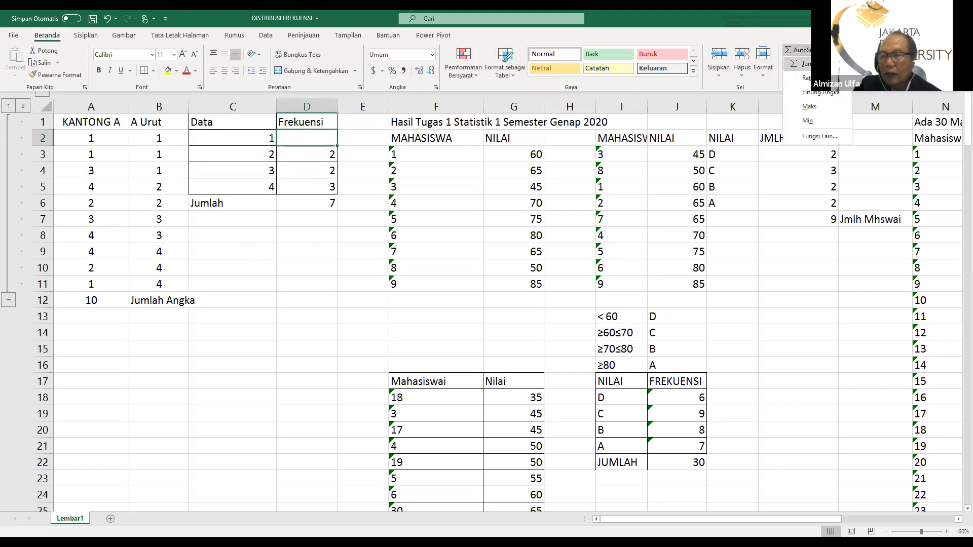
click(817, 137)
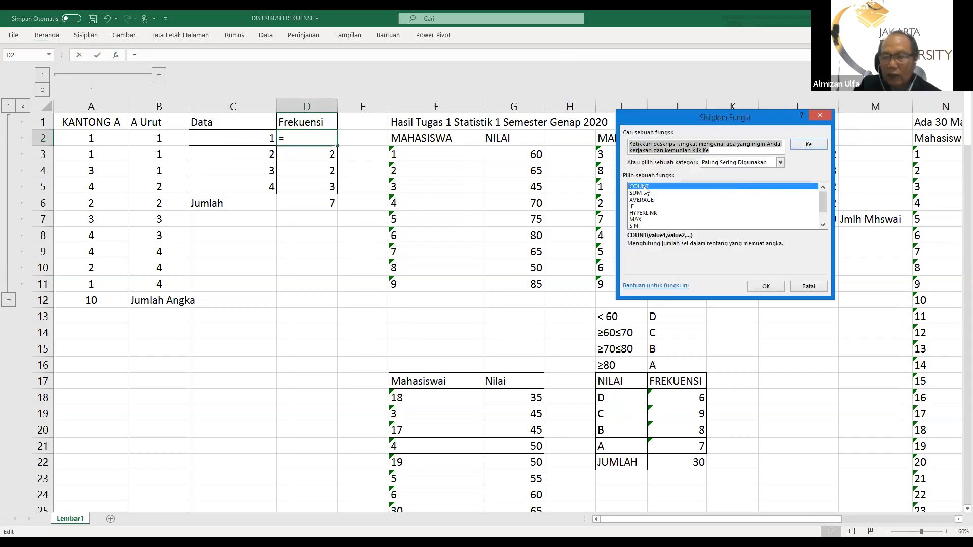
click(767, 287)
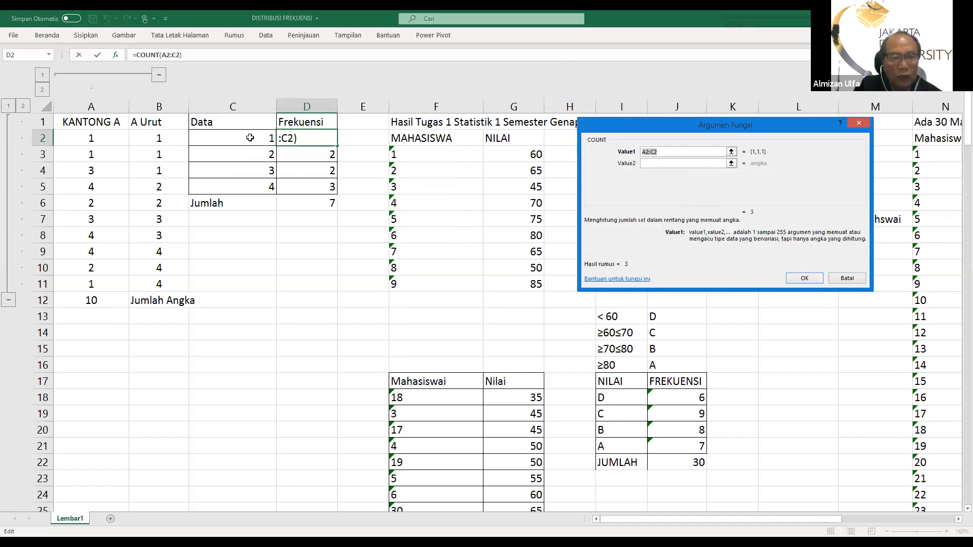
click(148, 137)
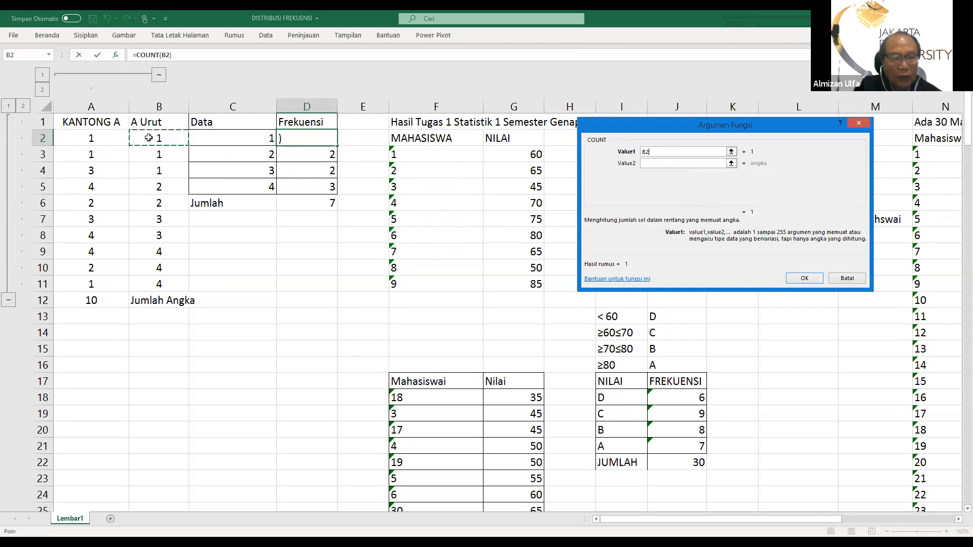
shift+click(149, 170)
key(Return)
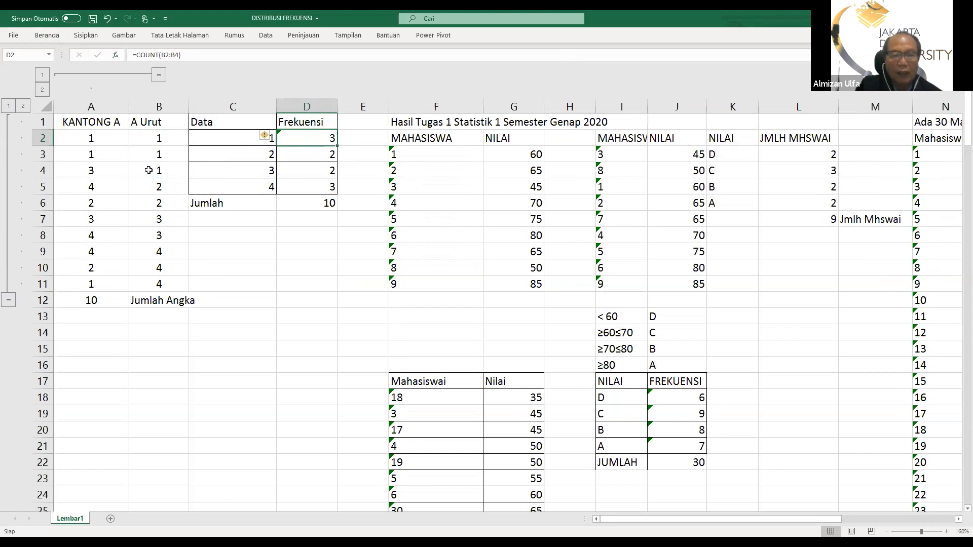
Replace the frequency of data value 2 in D3 with the formula =COUNT(B5:B6)
click(316, 156)
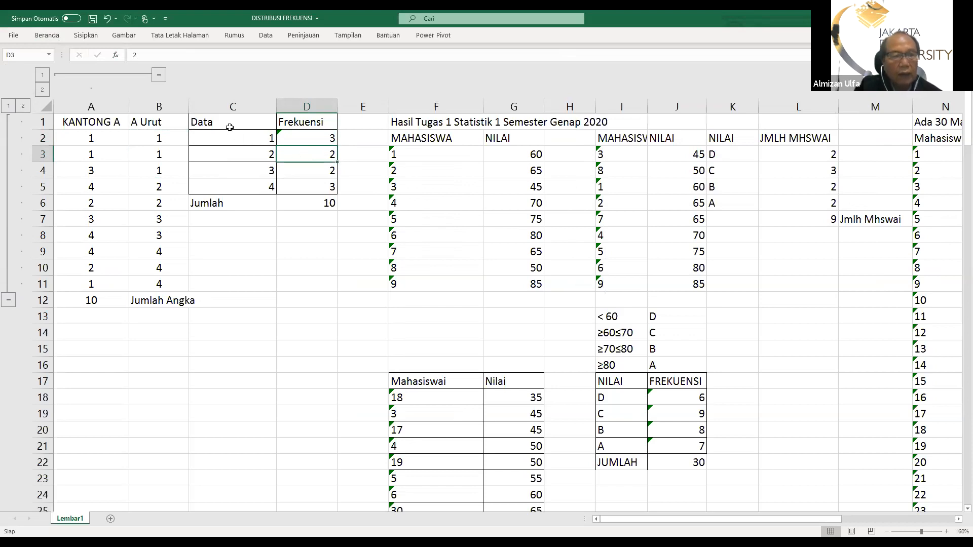
key(Delete)
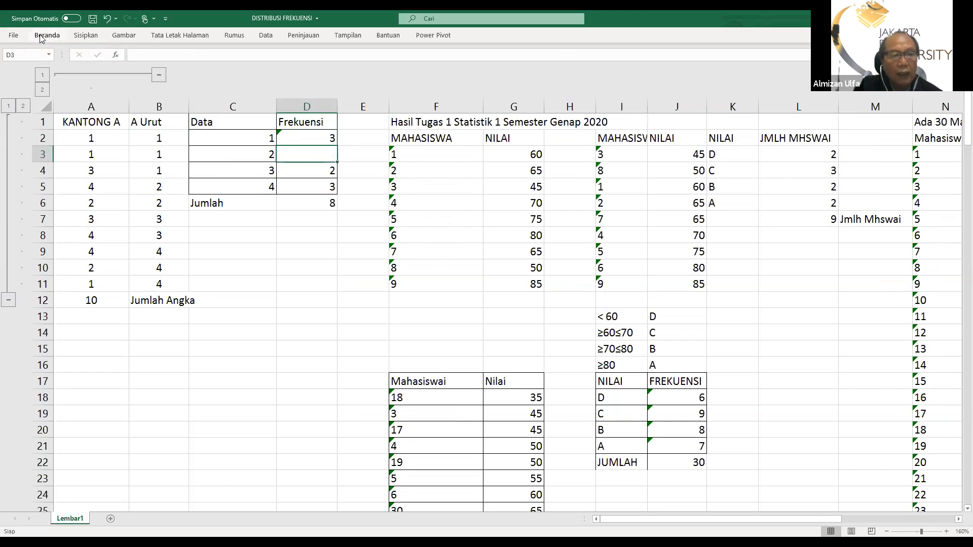
click(41, 37)
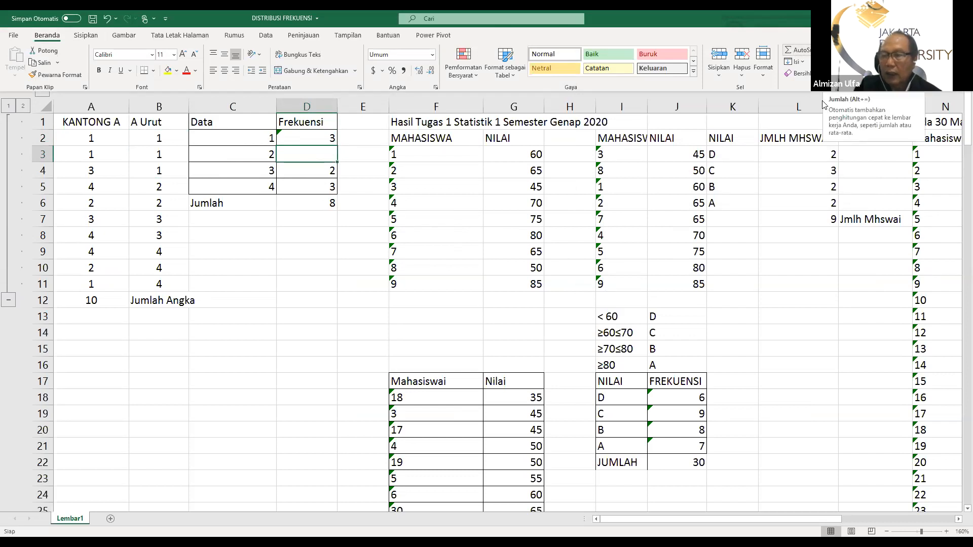
click(826, 50)
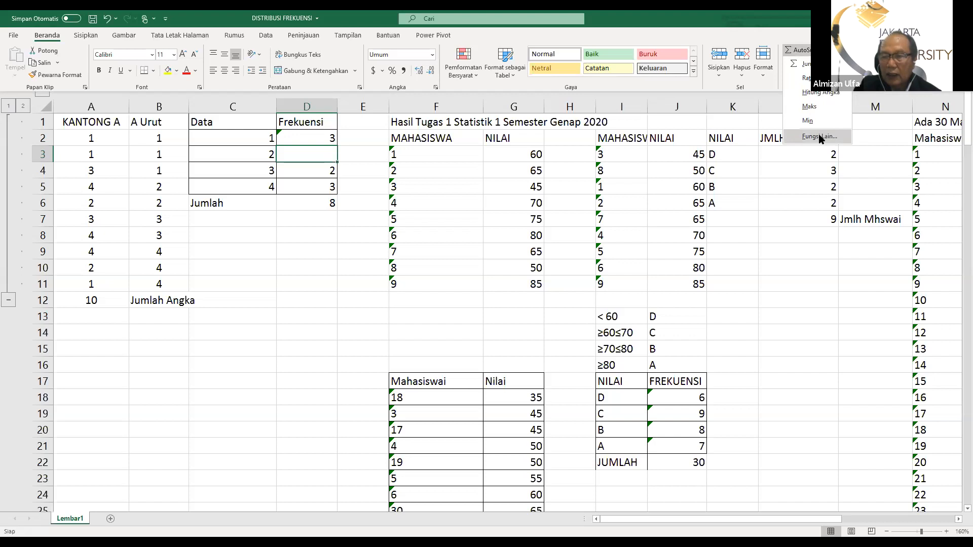
click(819, 137)
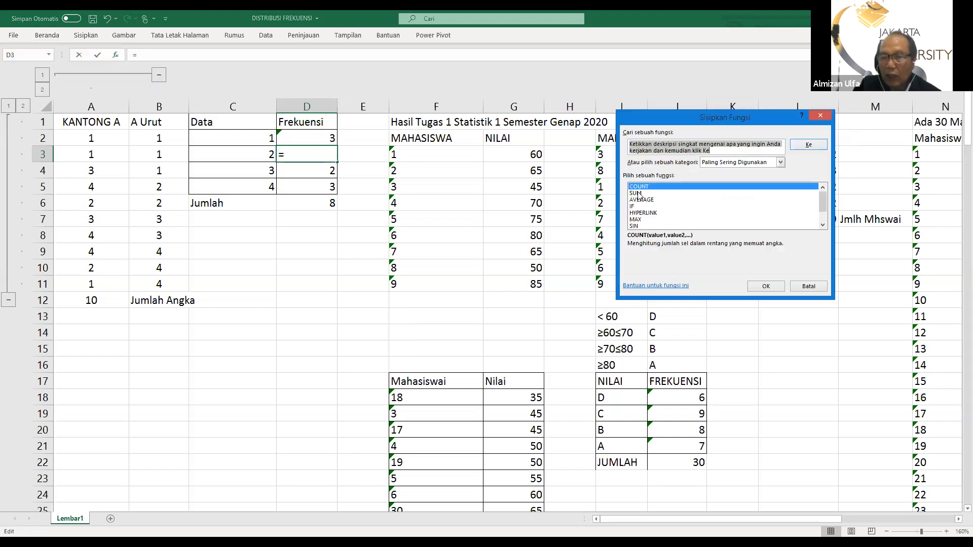
click(765, 286)
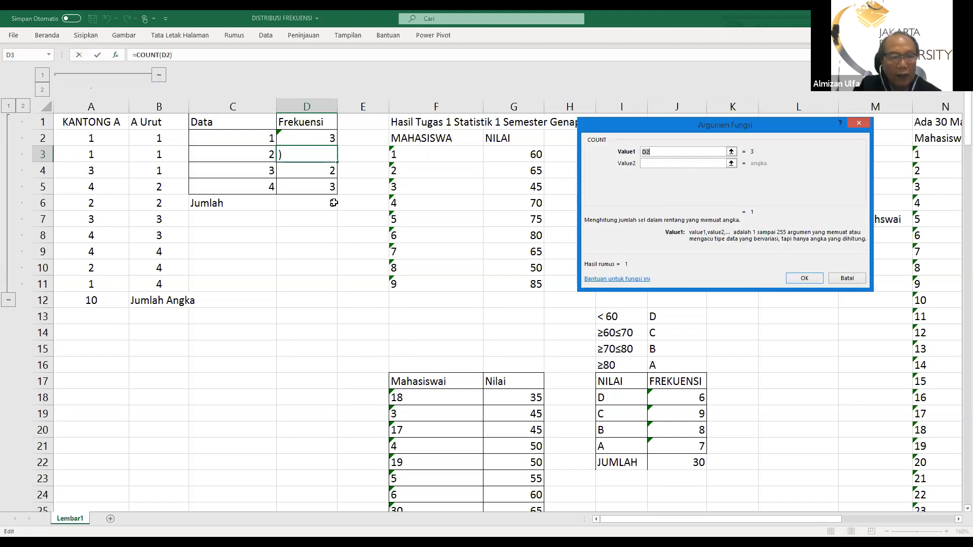
click(152, 187)
drag(152, 187, 151, 199)
key(Return)
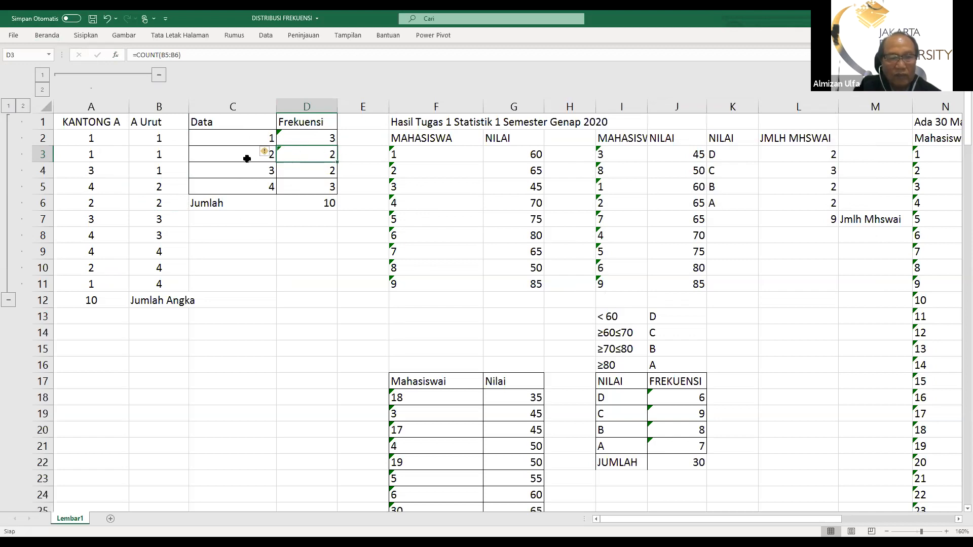
Replace the Jumlah total in D6 with the AutoSum formula =SUM(D2:D5)
click(329, 203)
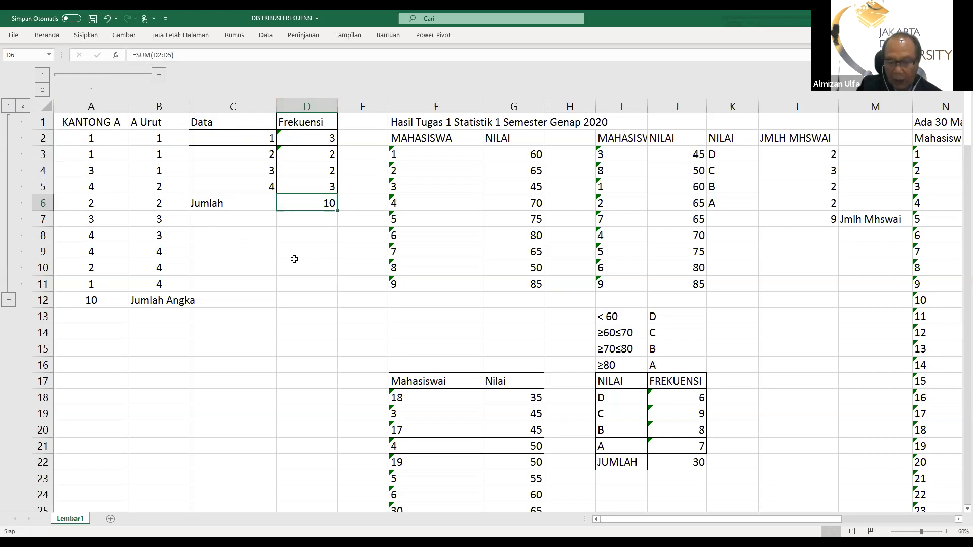
key(Delete)
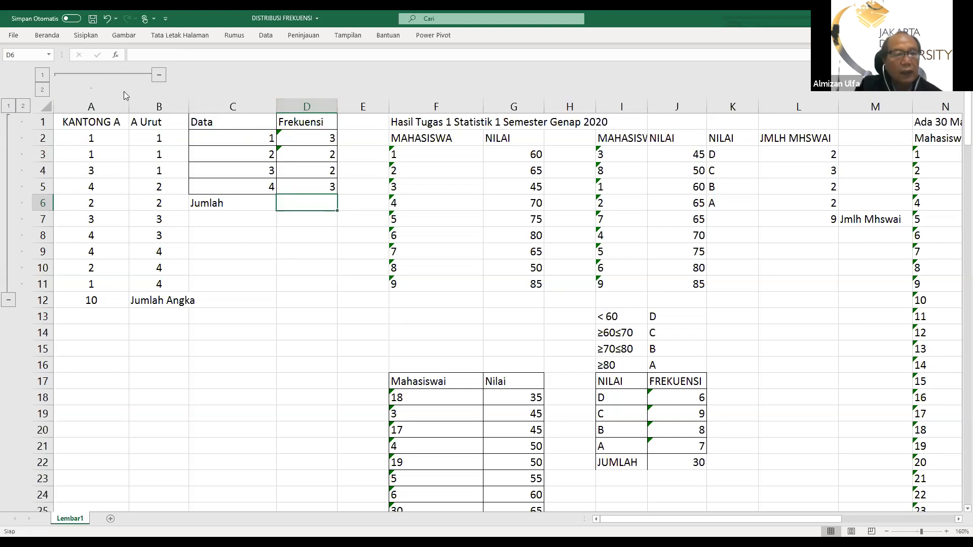
click(40, 36)
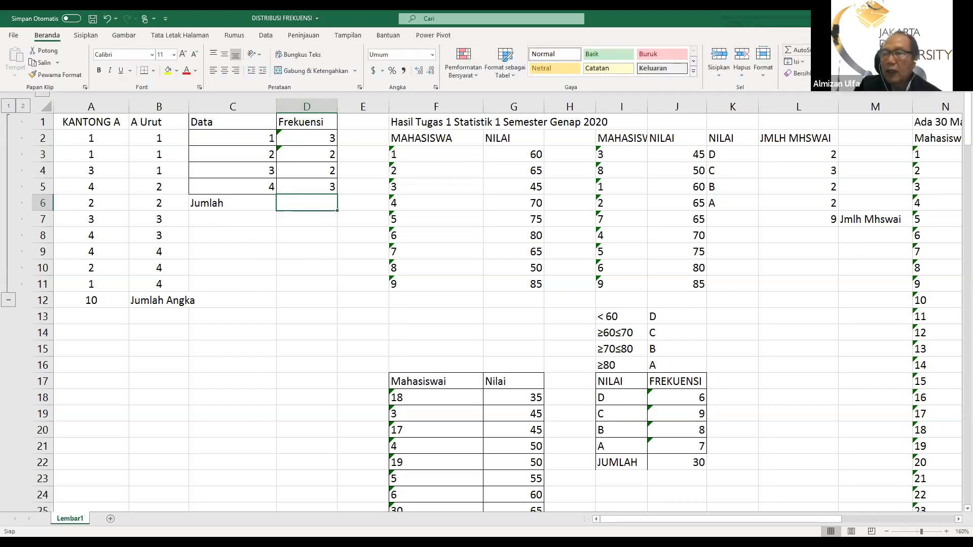
click(813, 50)
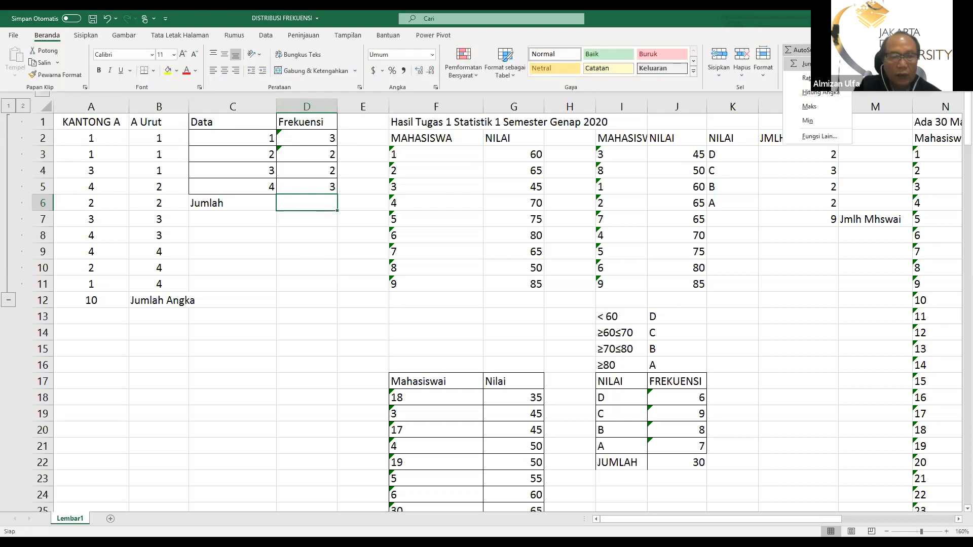
click(806, 64)
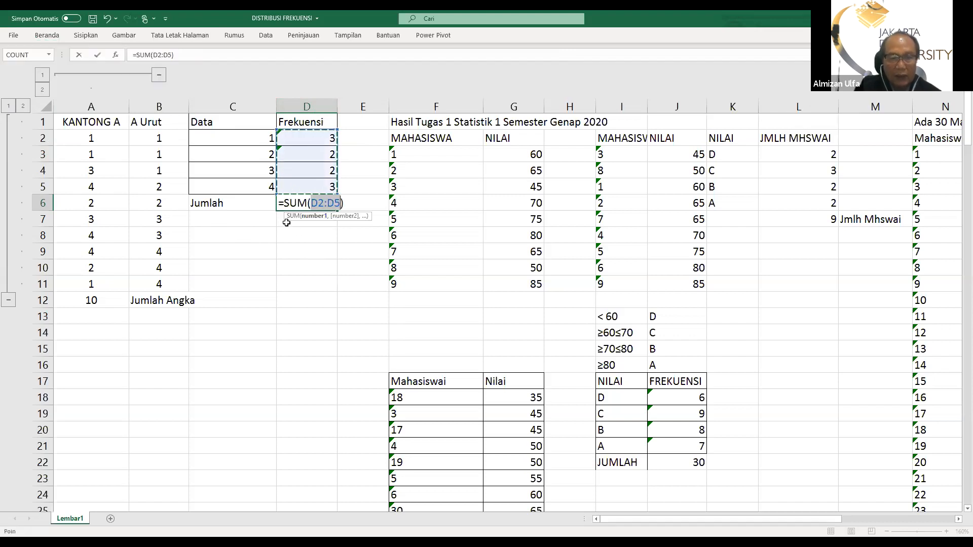
key(Return)
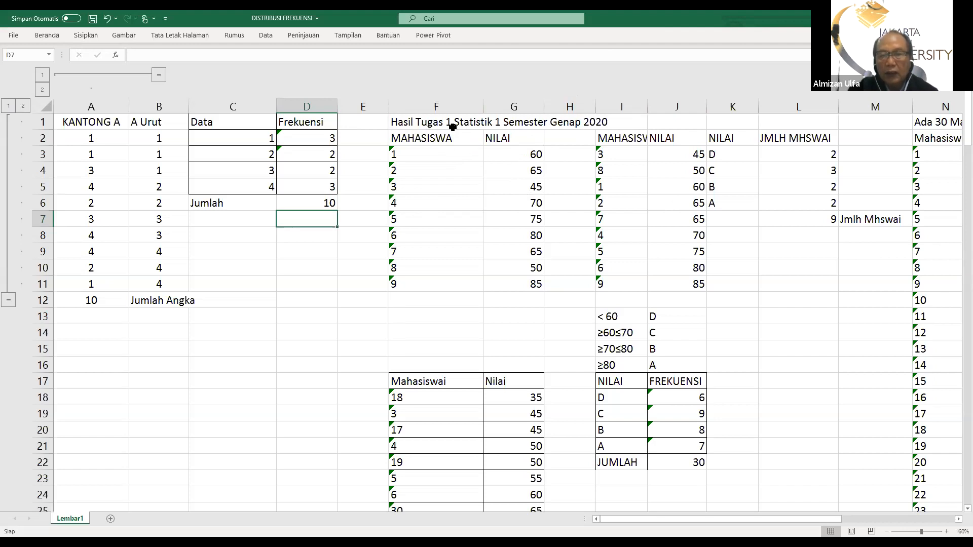
Insert the word Hipotetis into the F1 title so it reads "Hasil Hipotetis Tugas 1 Statistik 1 Semester Genap 2020"
double_click(413, 122)
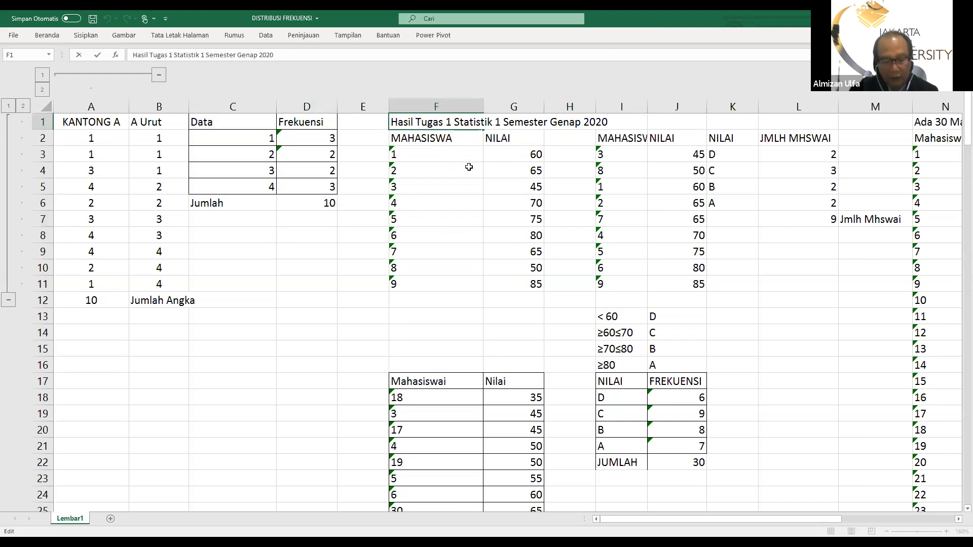
text(H)
text(ipotet)
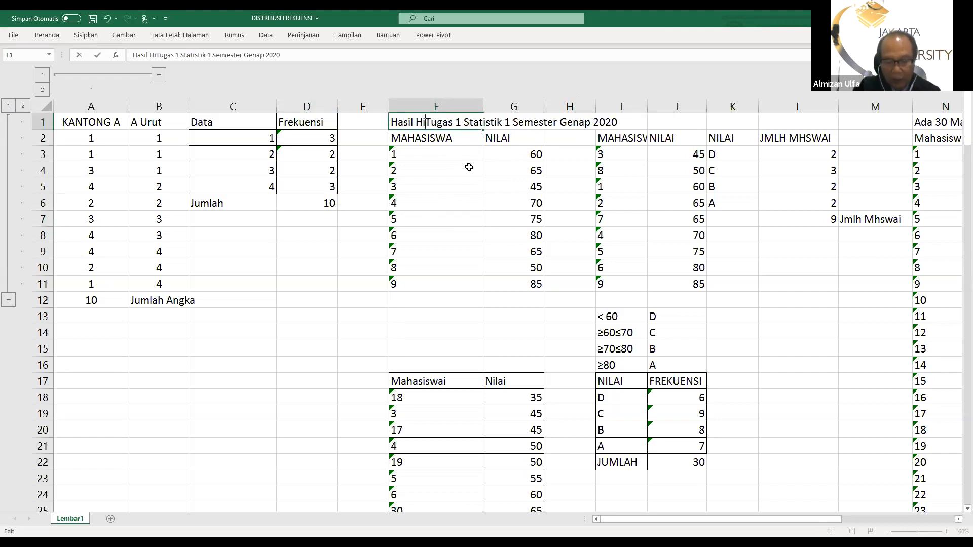
text(is)
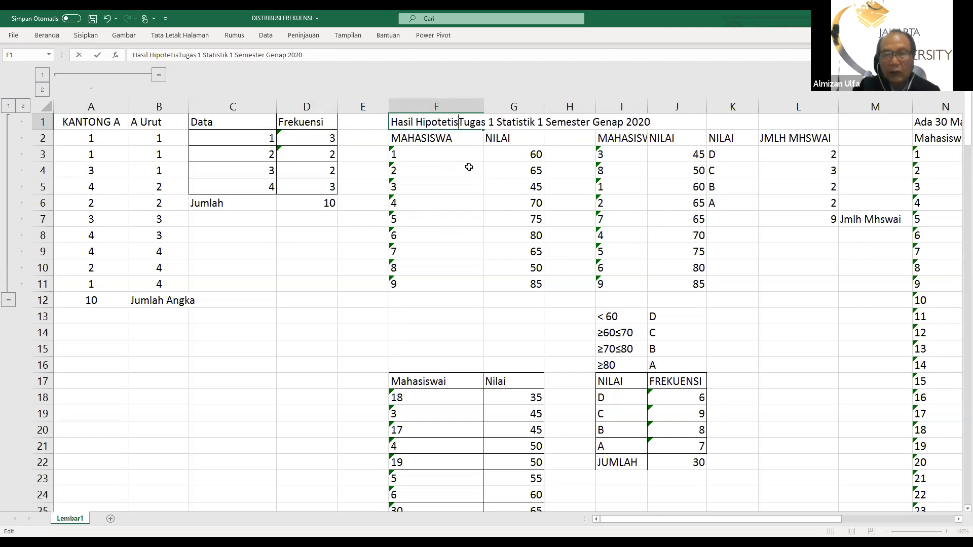
key(Return)
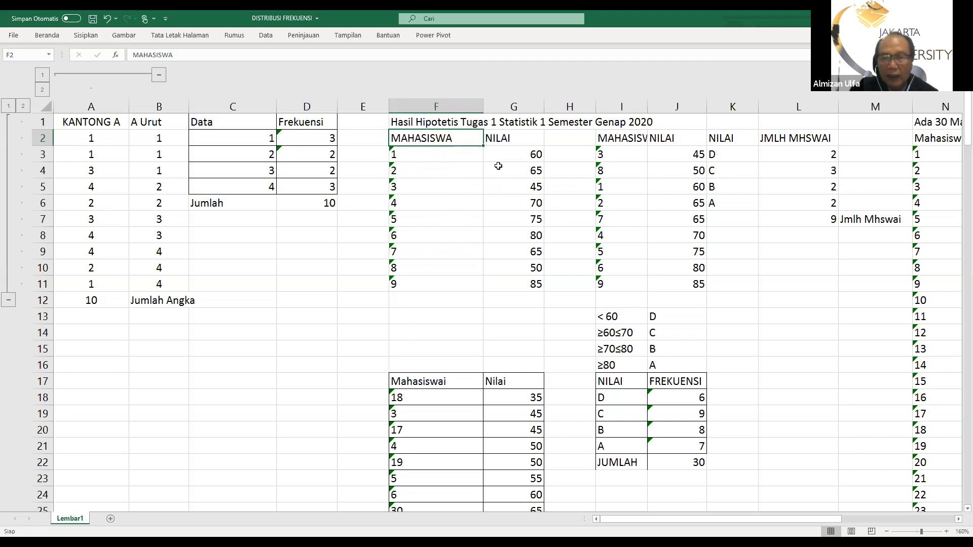
Copy the MAHASISWA and NILAI table in F2:G11 over the cells starting at I2, and widen column I to fit its header
drag(400, 138, 505, 289)
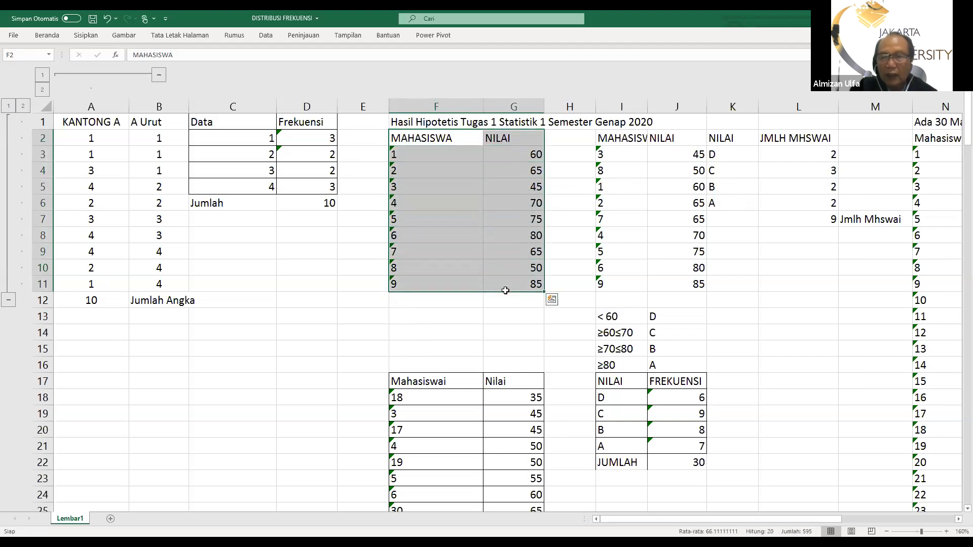
click(479, 327)
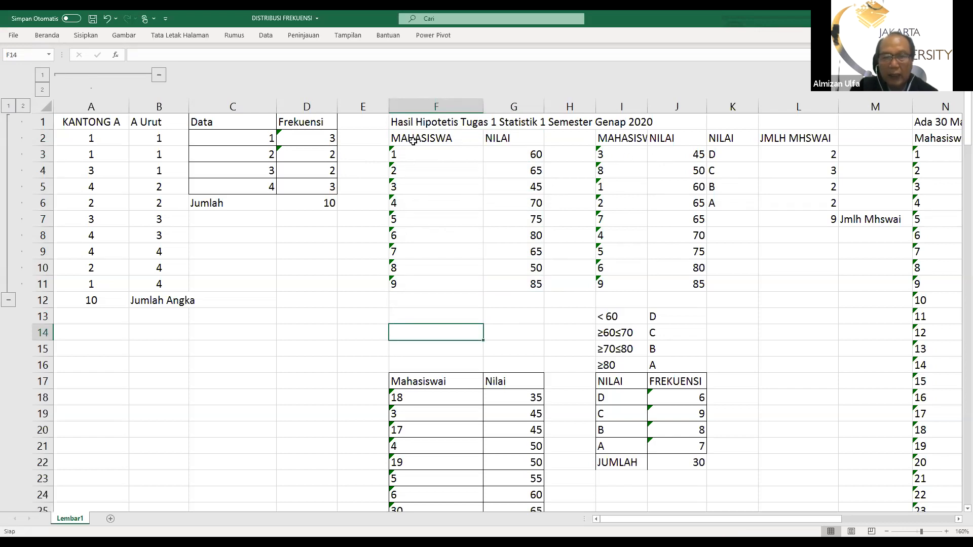
drag(413, 142, 507, 280)
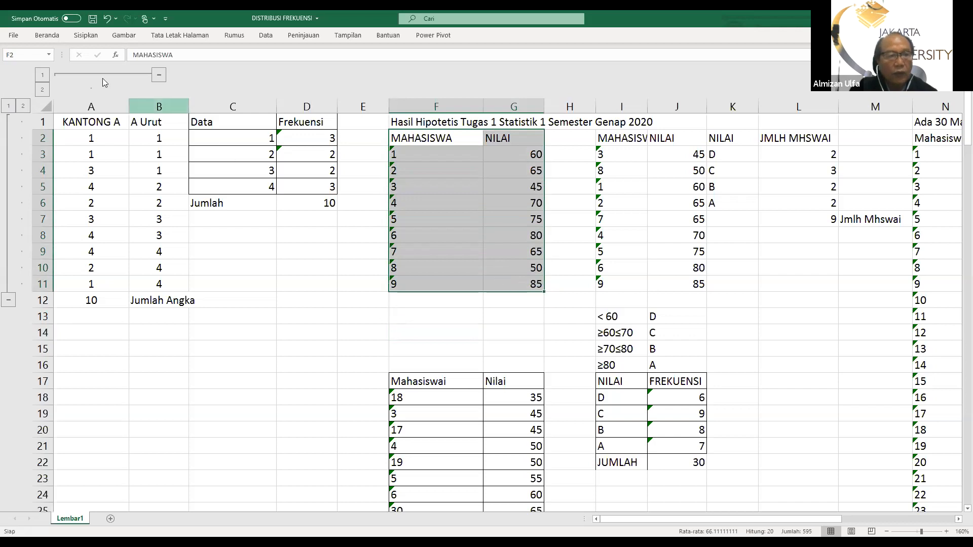
click(48, 36)
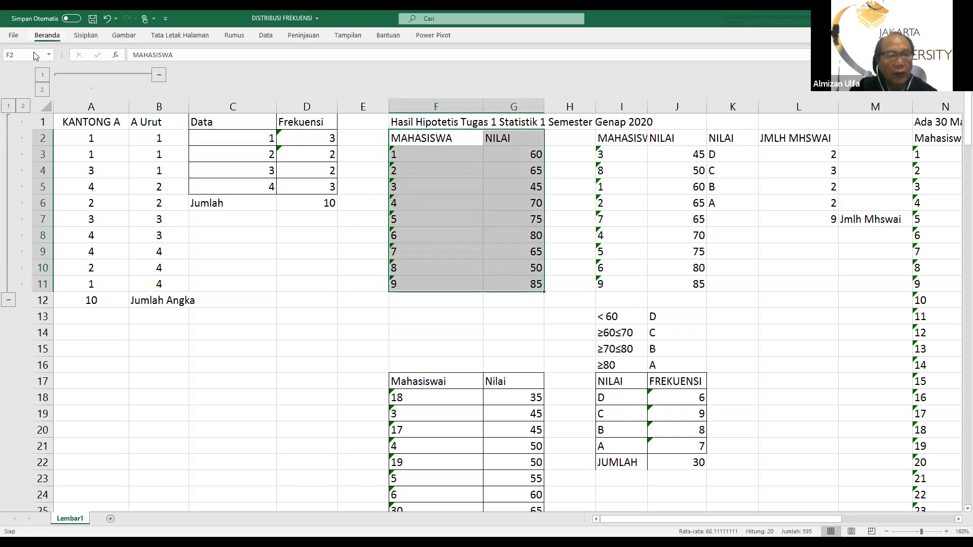
click(36, 63)
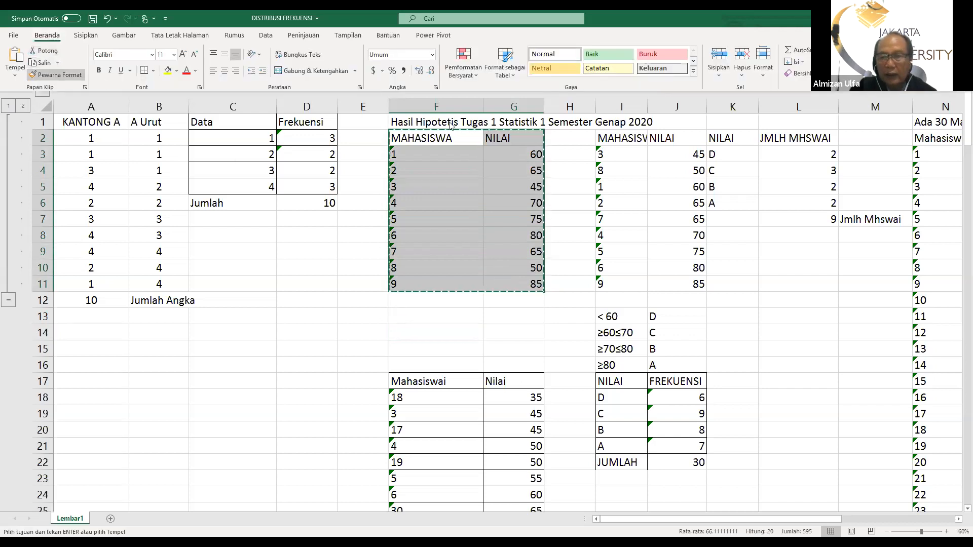
click(618, 140)
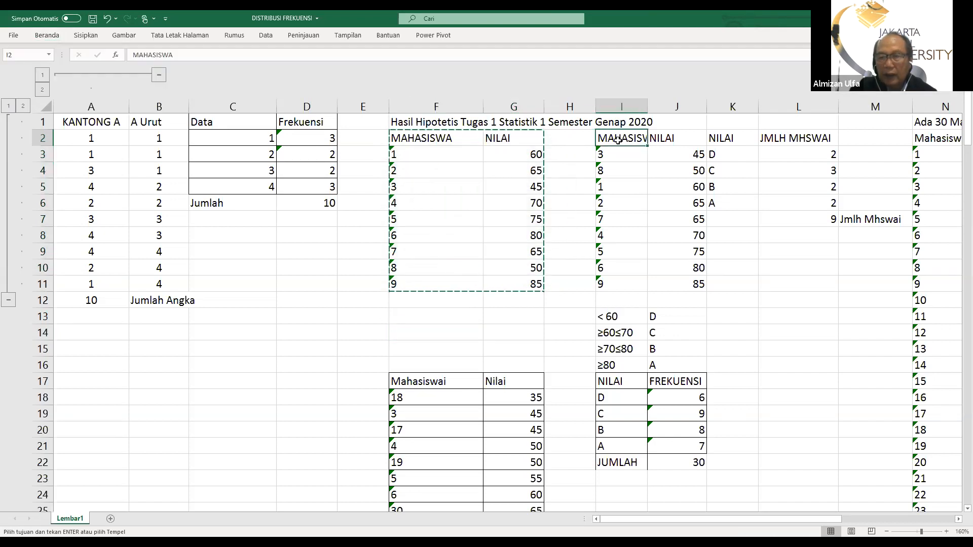
click(48, 39)
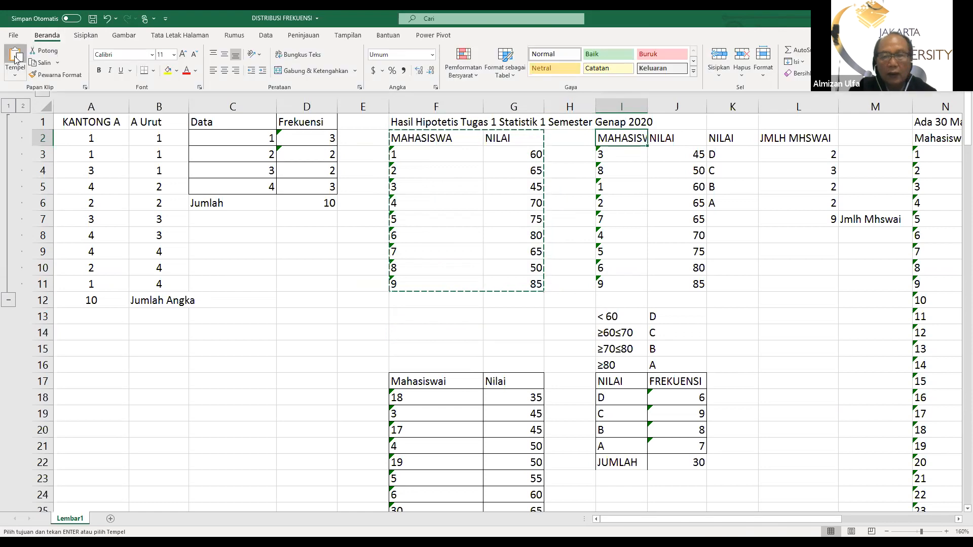
click(16, 58)
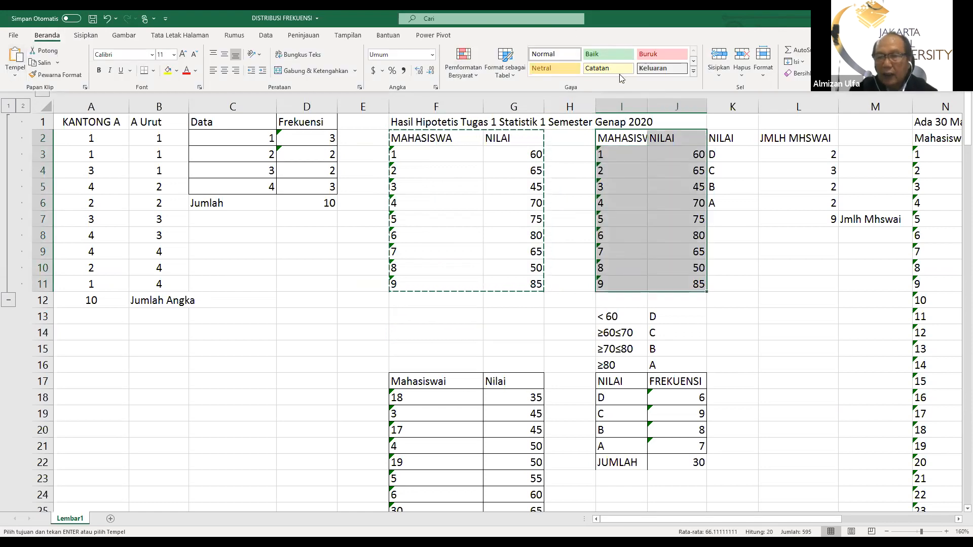
click(735, 198)
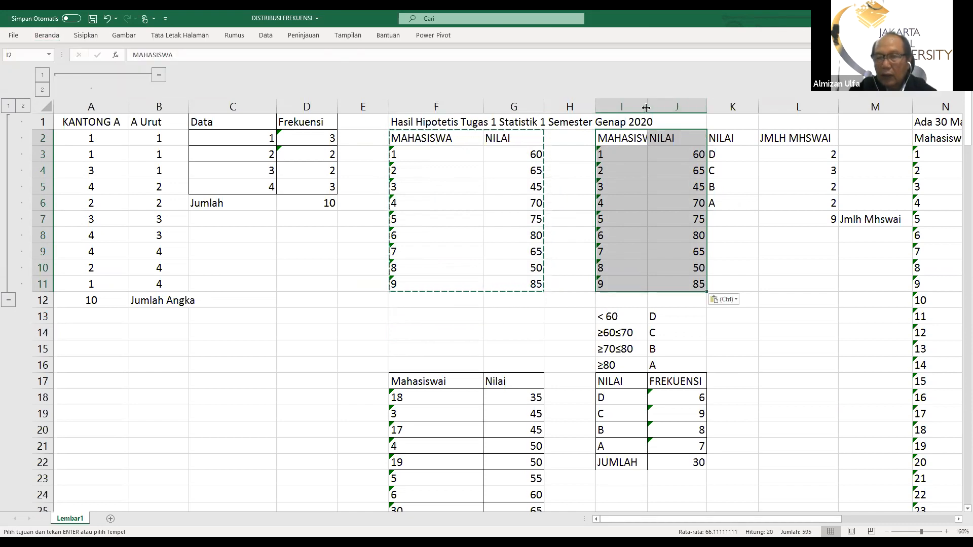
drag(646, 108, 670, 109)
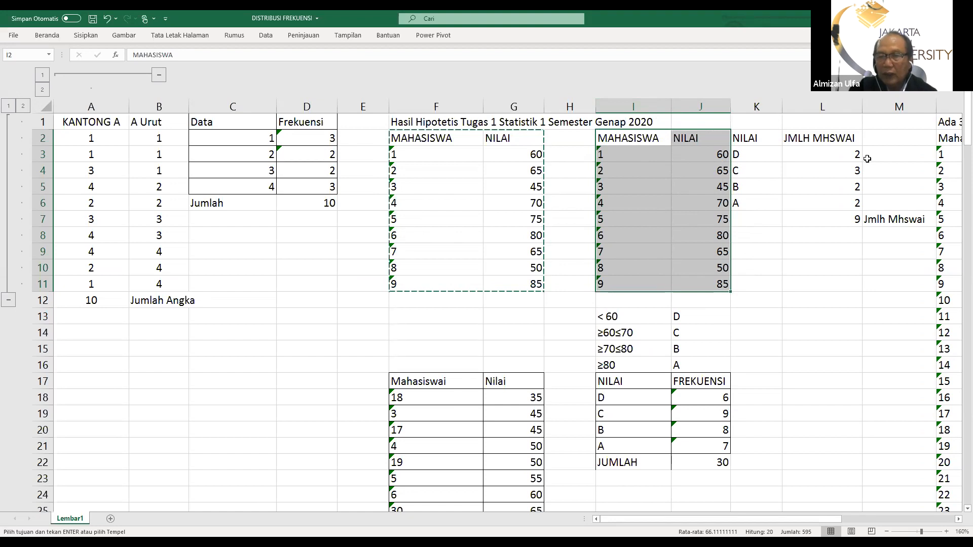
Sort the copied table in I2:J11 by NILAI from smallest to largest
click(264, 36)
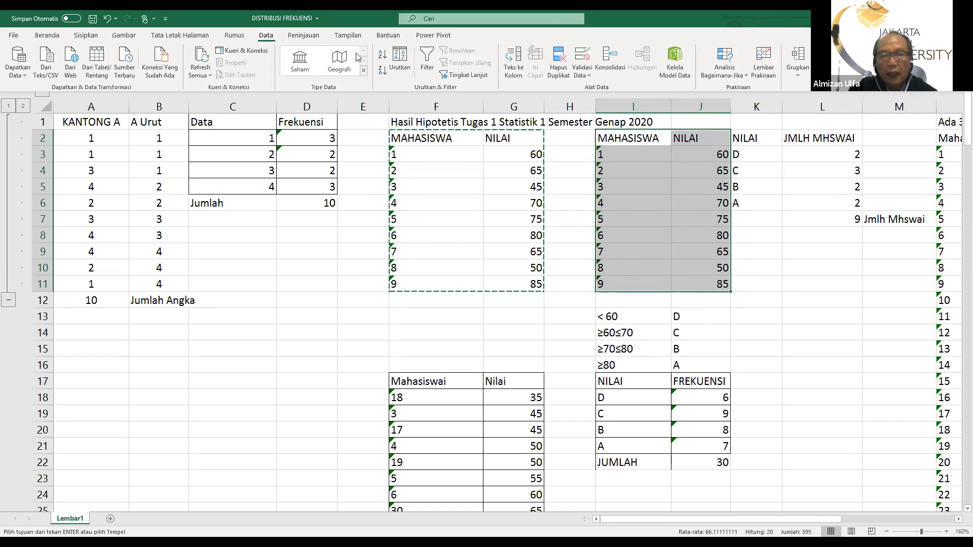
click(400, 58)
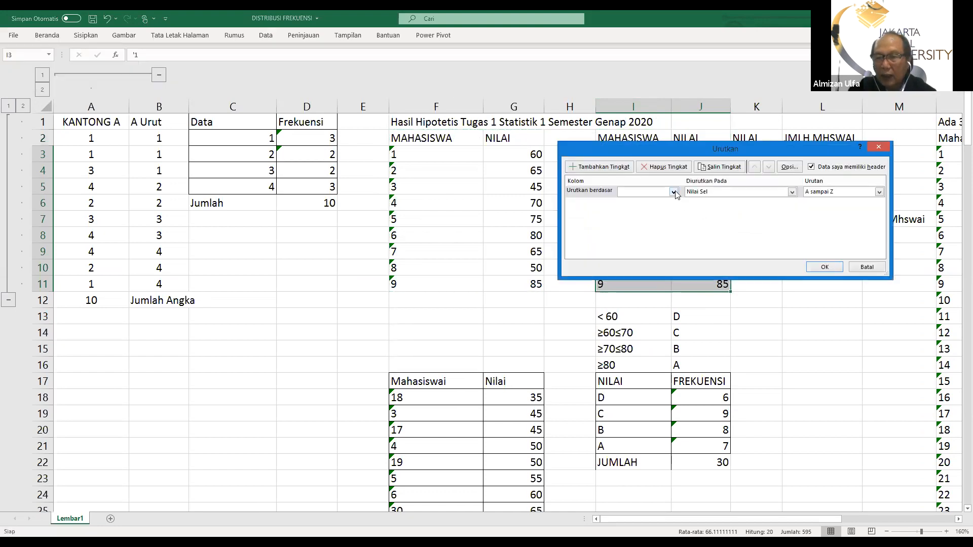
click(674, 192)
click(661, 206)
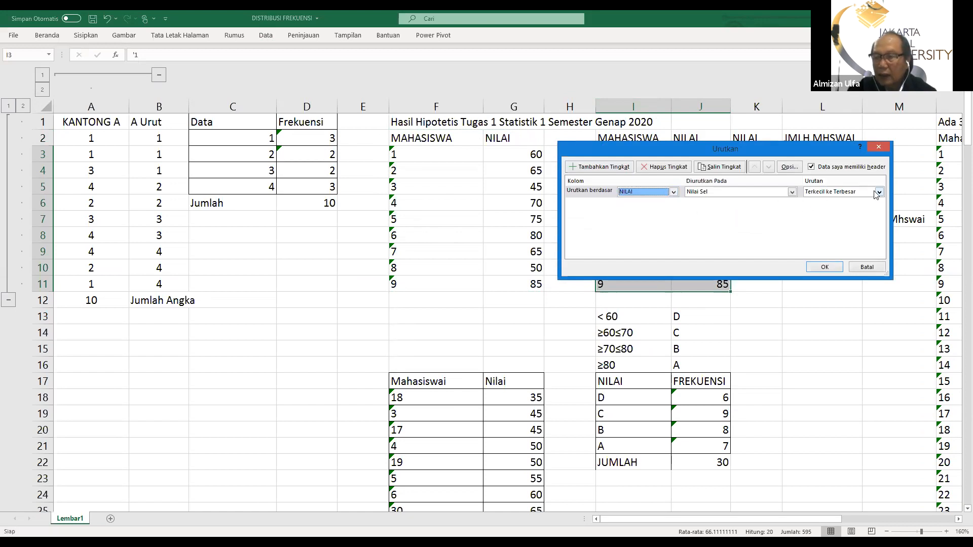
click(824, 267)
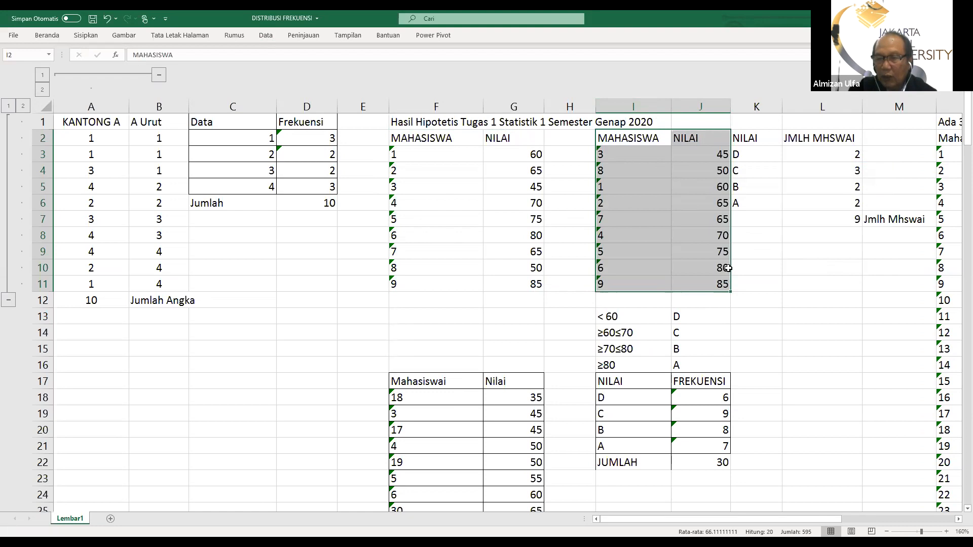
Make the score ranges and their letter grades in I13:J16 bold
click(717, 318)
drag(605, 317, 687, 366)
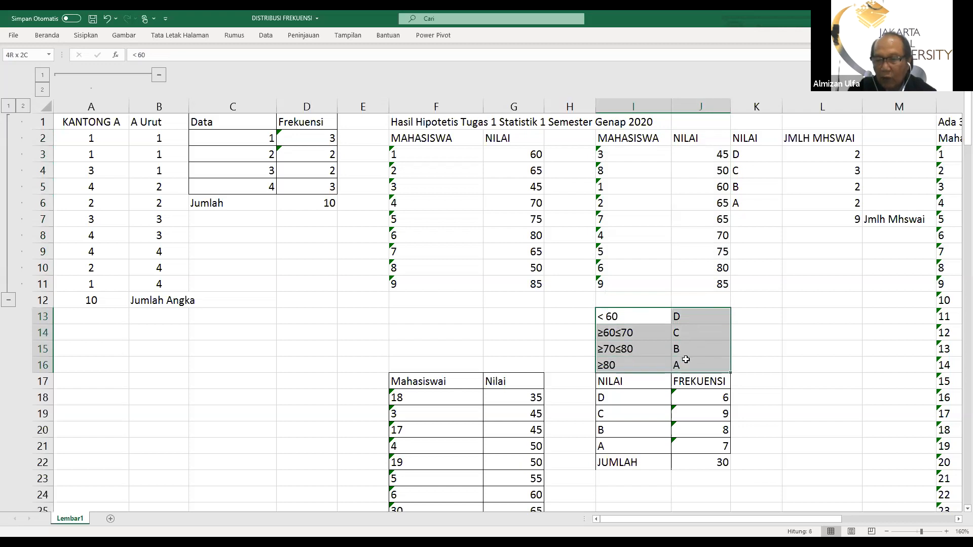
click(45, 35)
click(99, 70)
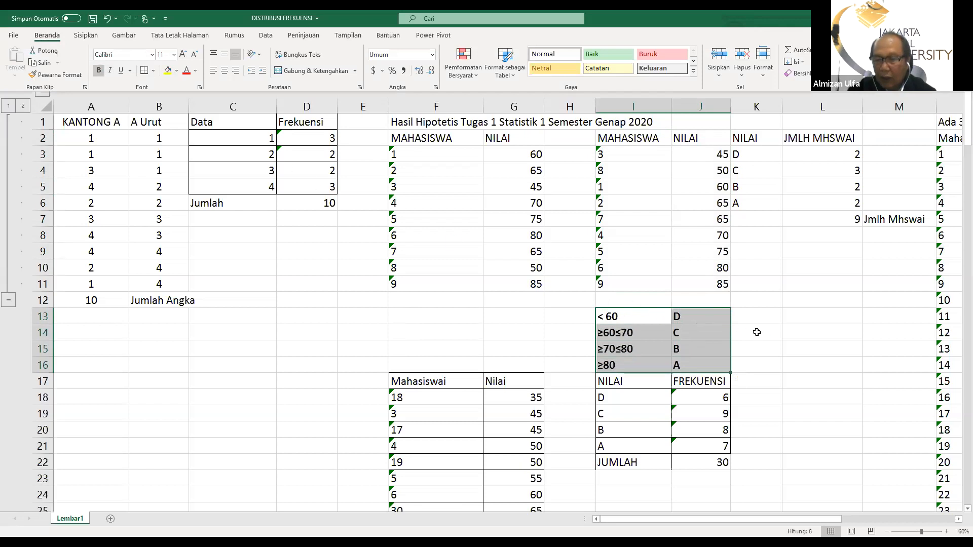
click(760, 334)
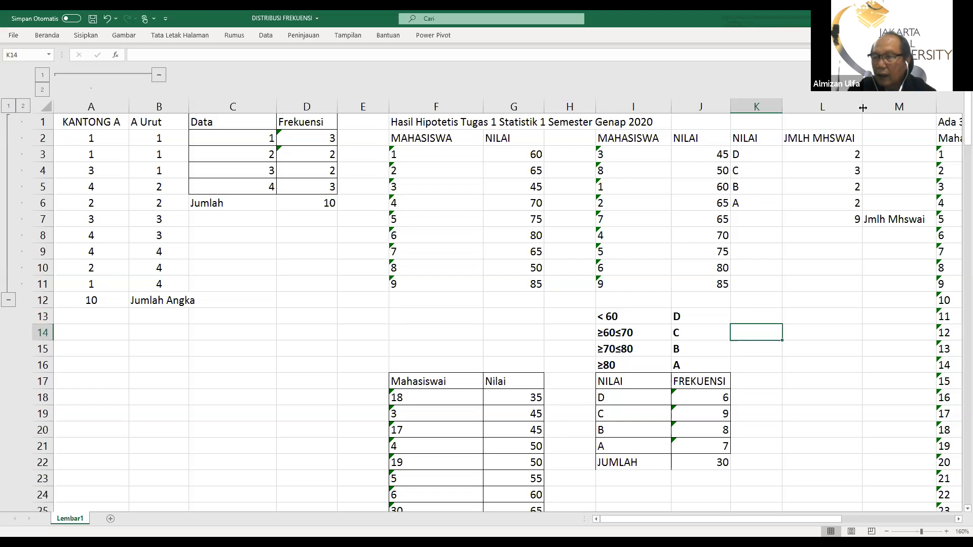
Widen the JMLH MHSWAI column L slightly
drag(863, 106, 878, 106)
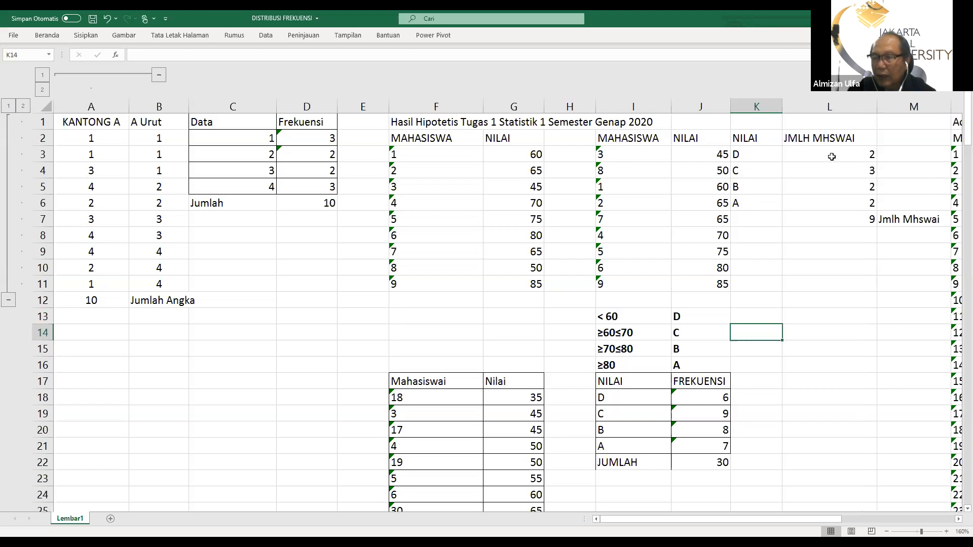
Center the JMLH MHSWAI header and its values horizontally in L2:L7
drag(821, 140, 822, 215)
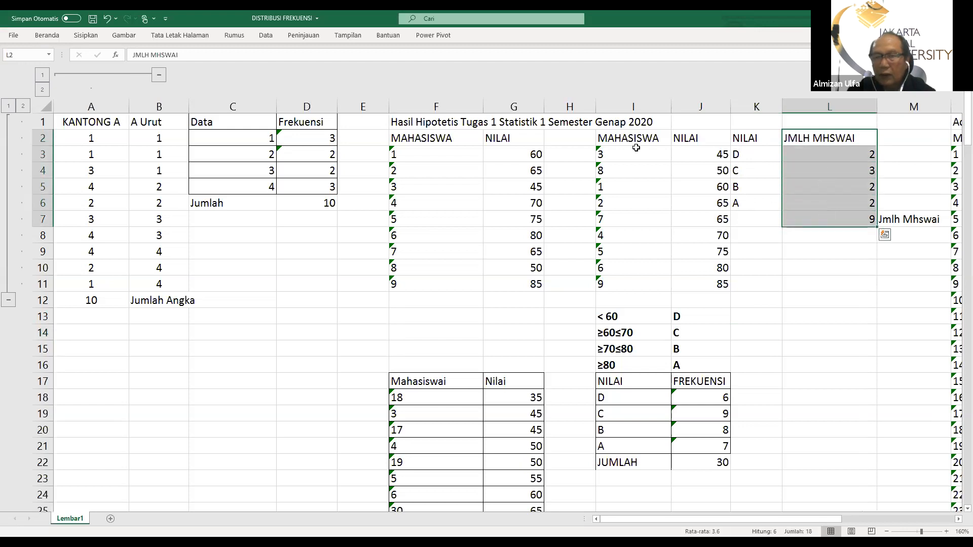
click(46, 35)
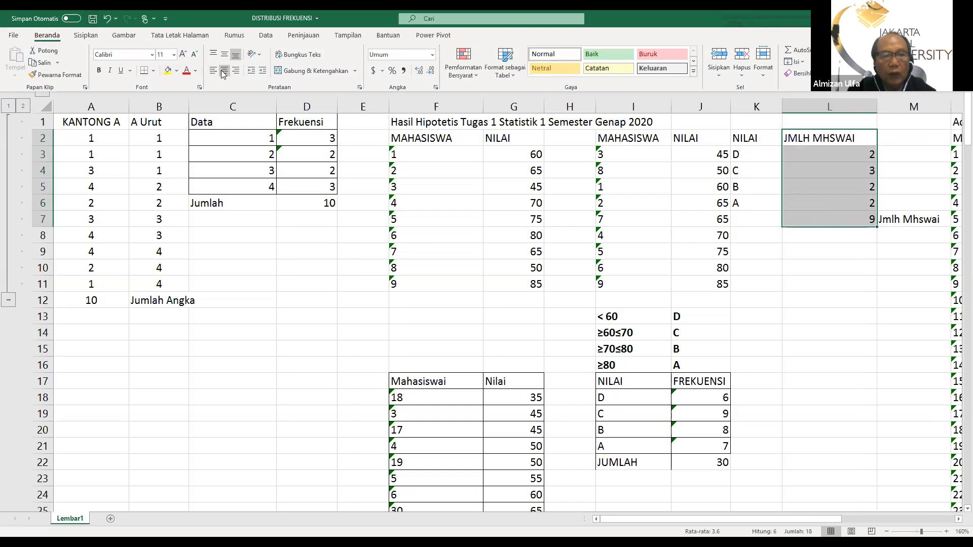
click(225, 72)
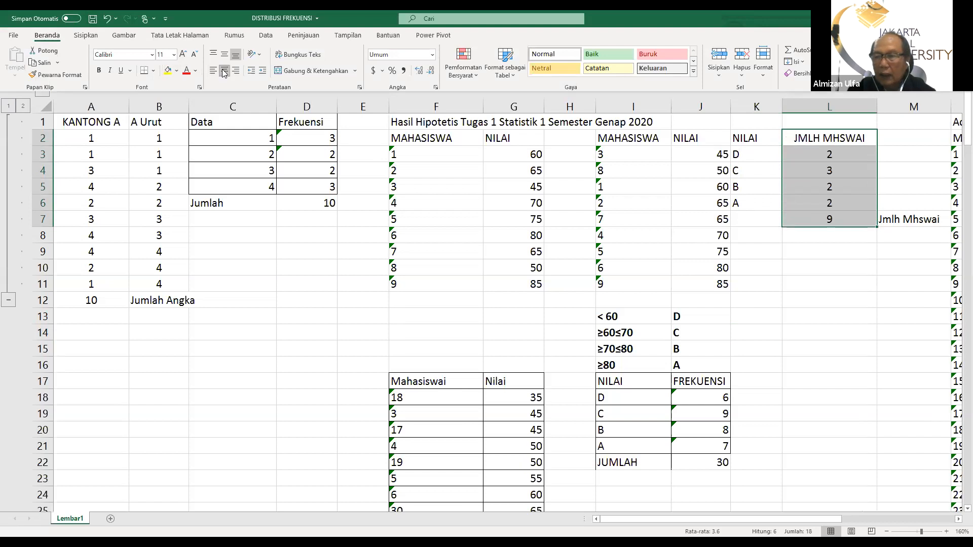
click(797, 265)
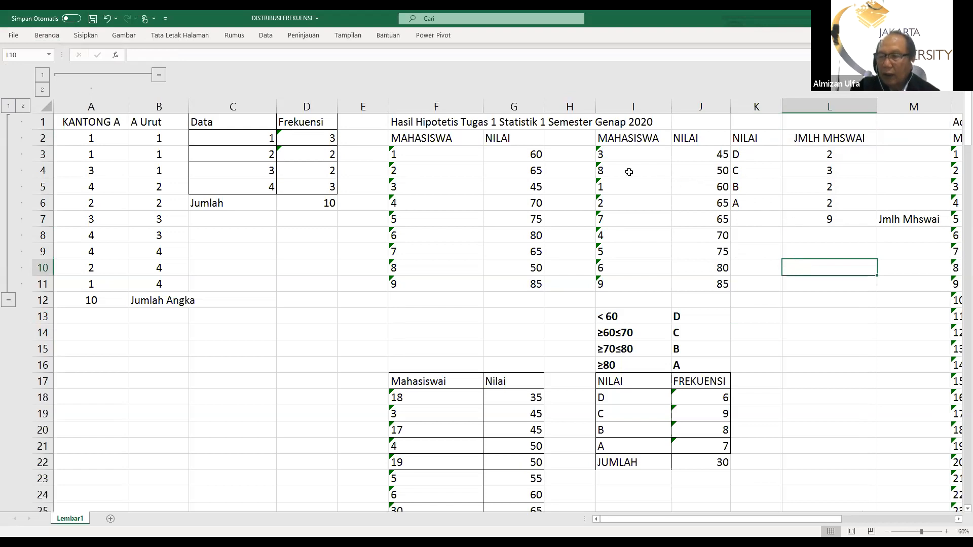
click(830, 219)
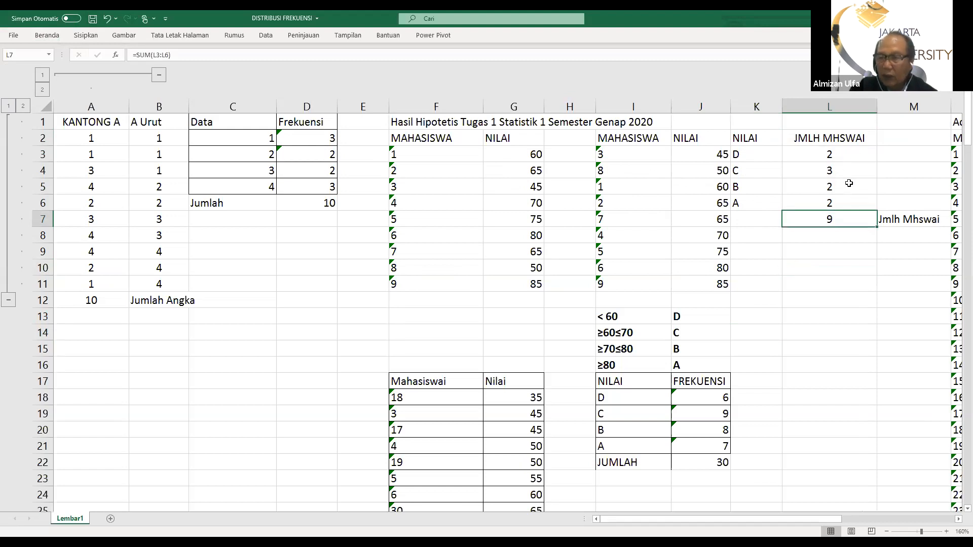
Replace the grade D count in L3 with the formula =COUNT(J3:J4)
click(836, 158)
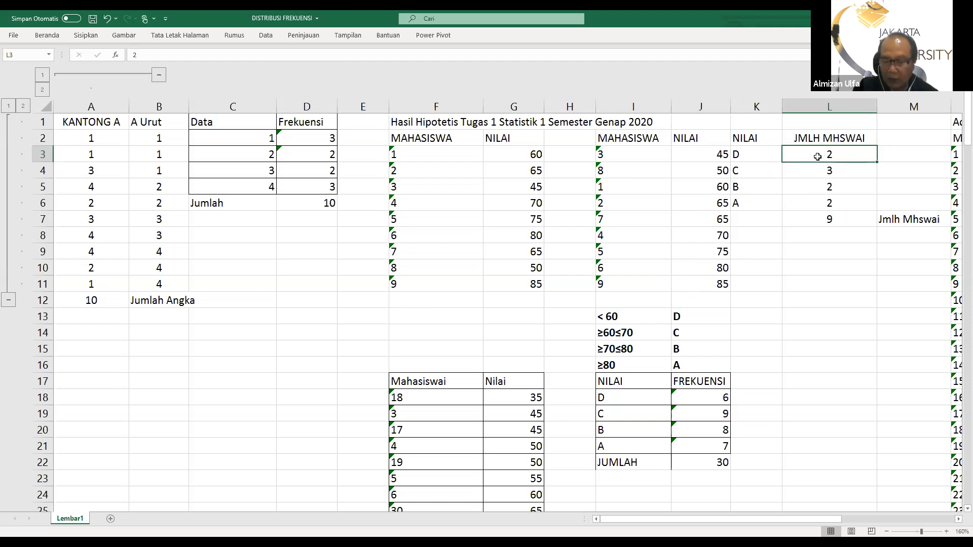
key(Delete)
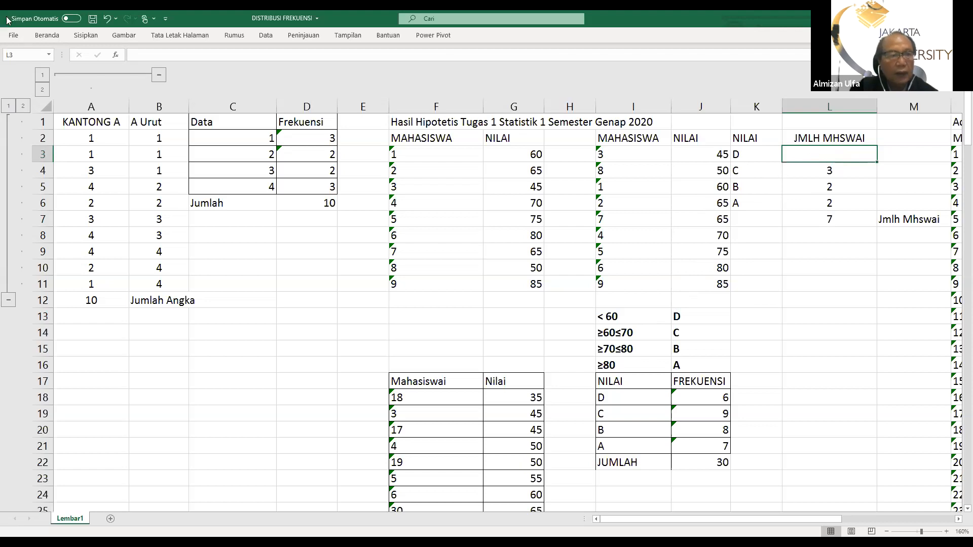
click(39, 35)
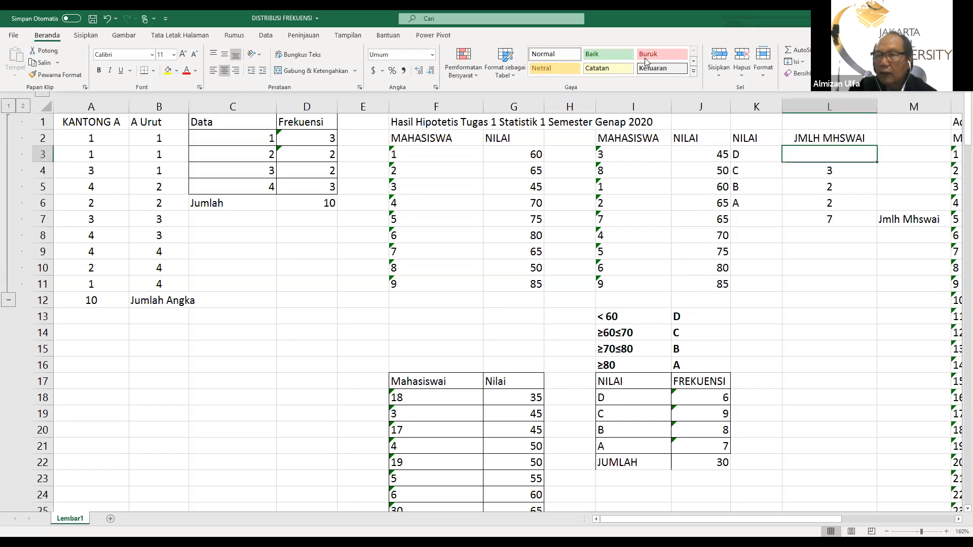
click(42, 36)
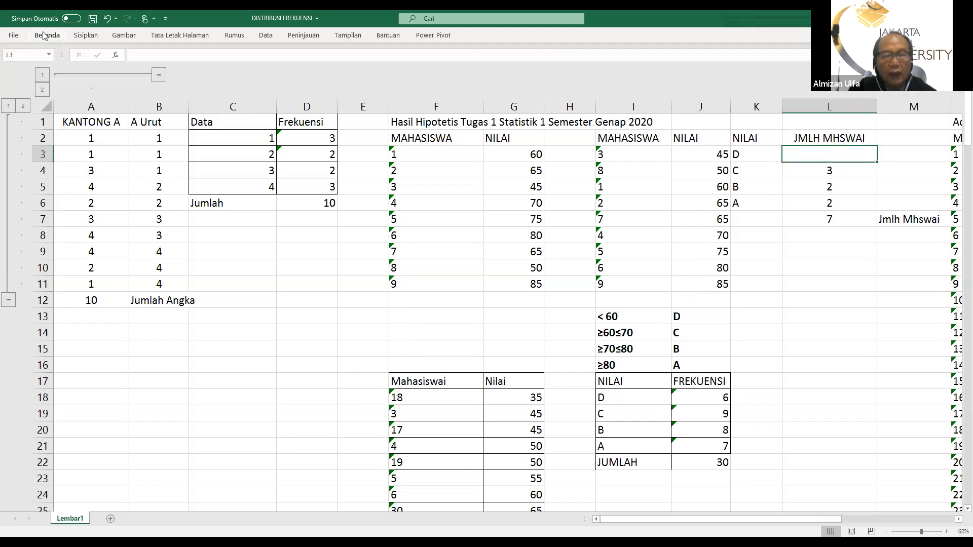
click(42, 36)
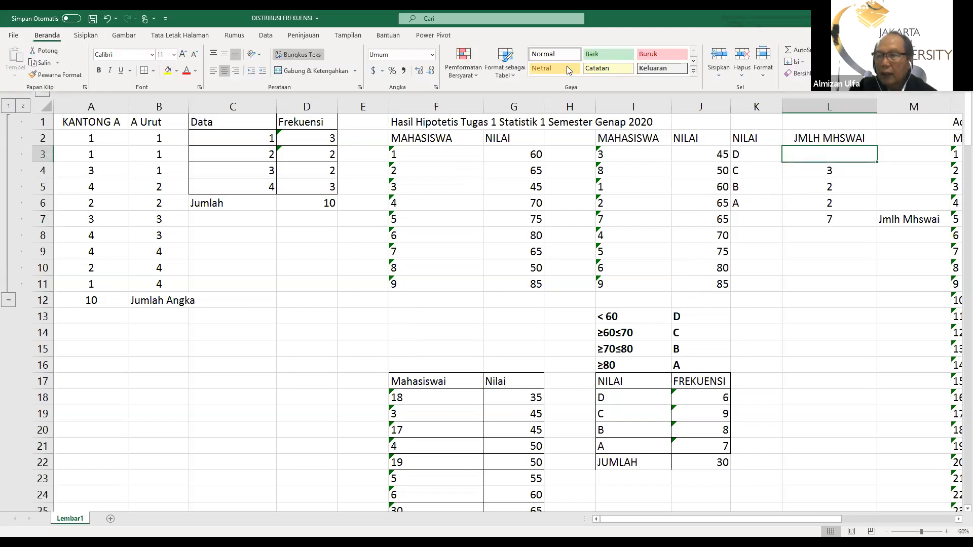
click(822, 50)
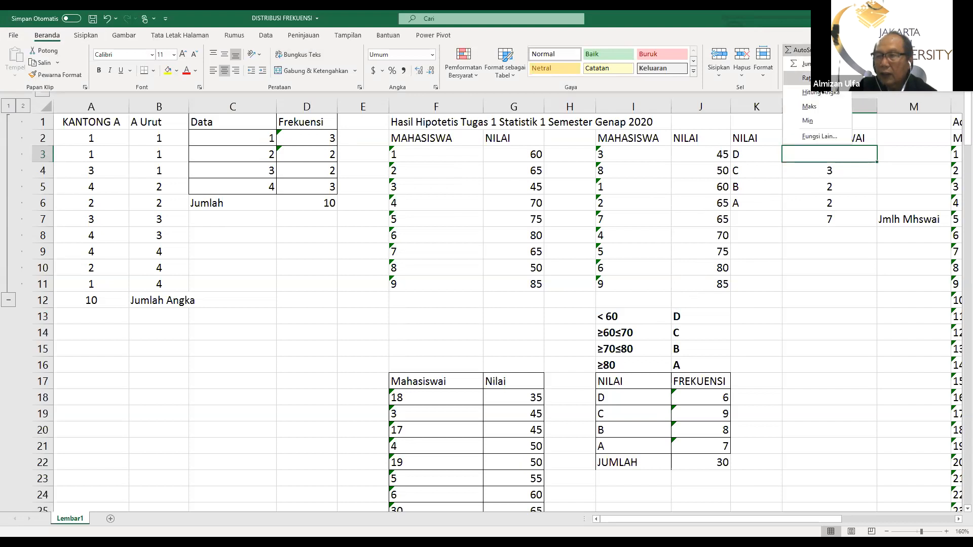
click(818, 93)
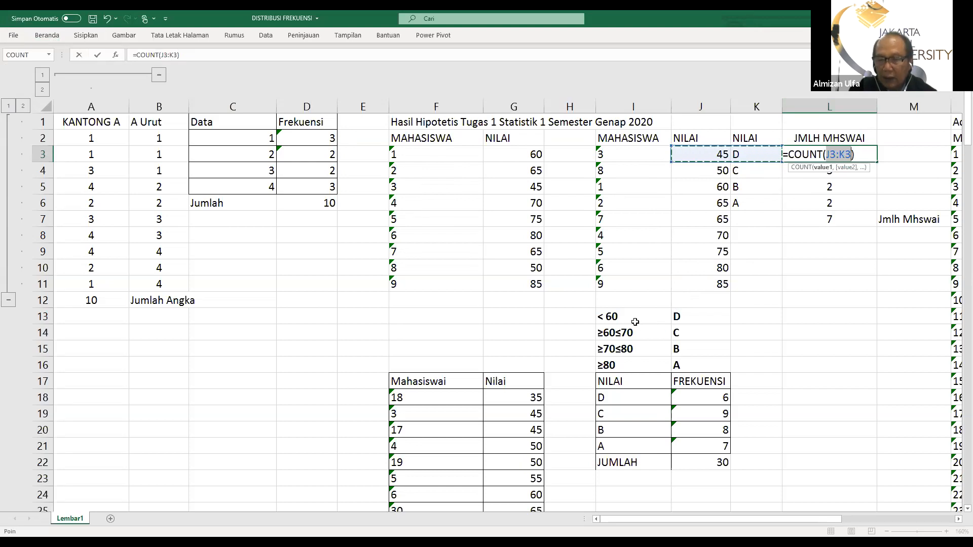
click(705, 152)
drag(707, 163, 701, 171)
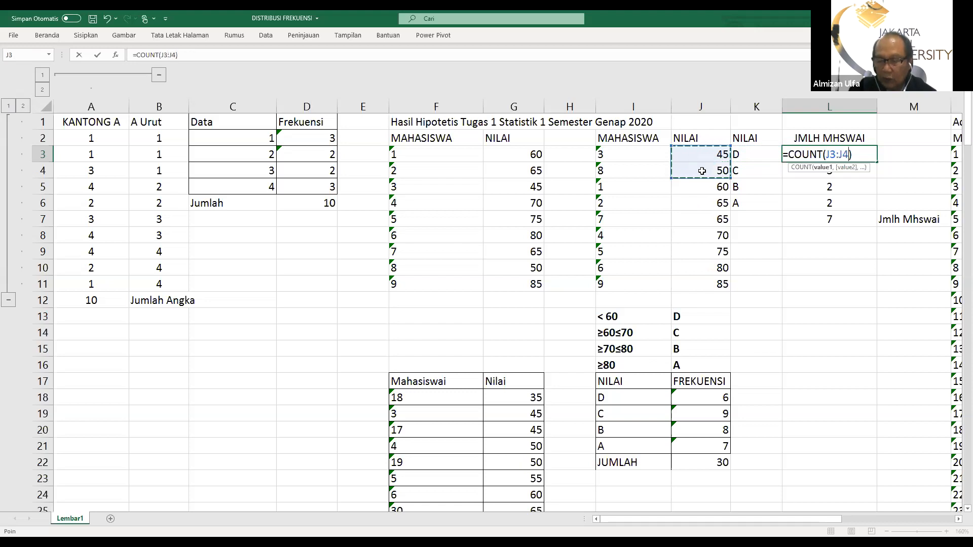
key(Delete)
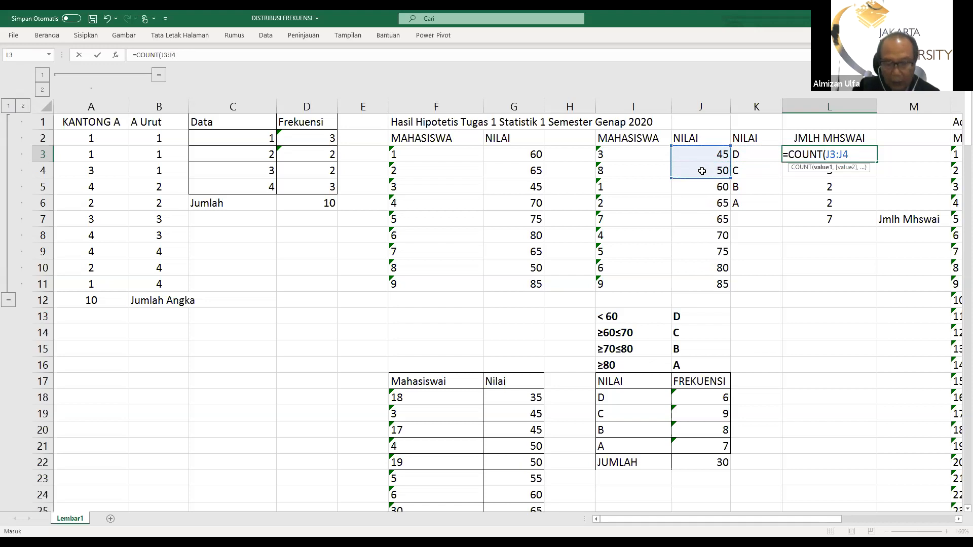
text())
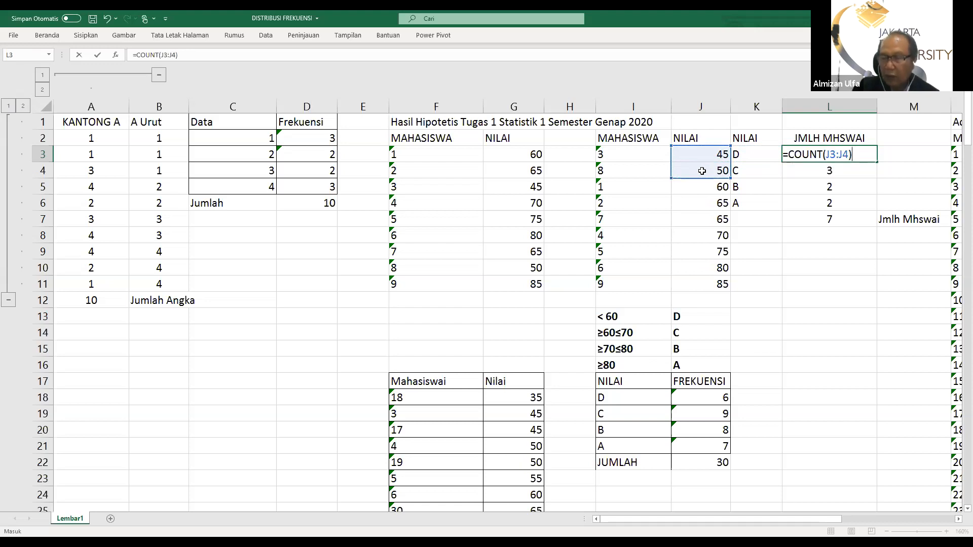
key(Return)
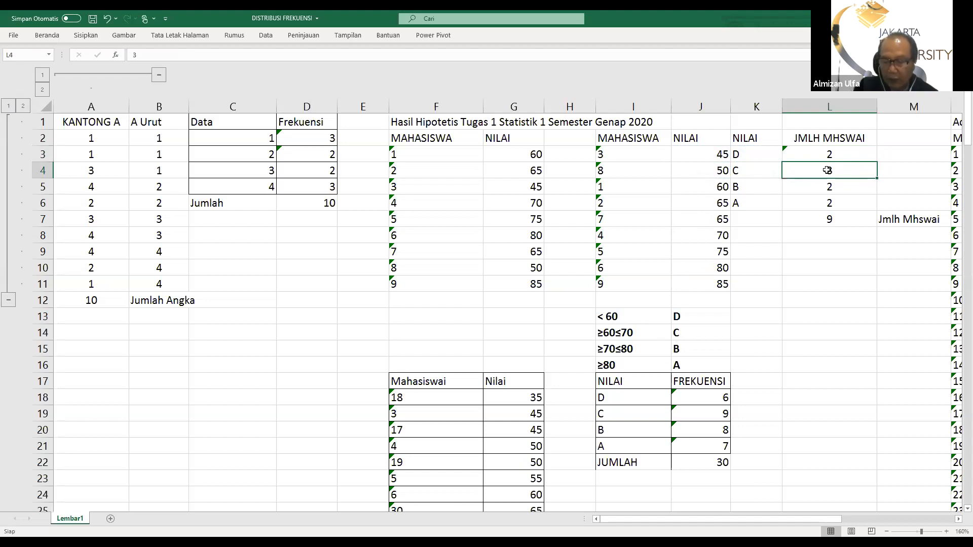
Replace the grade C count in L4 with a COUNT formula over the scores in J5:J8
key(Delete)
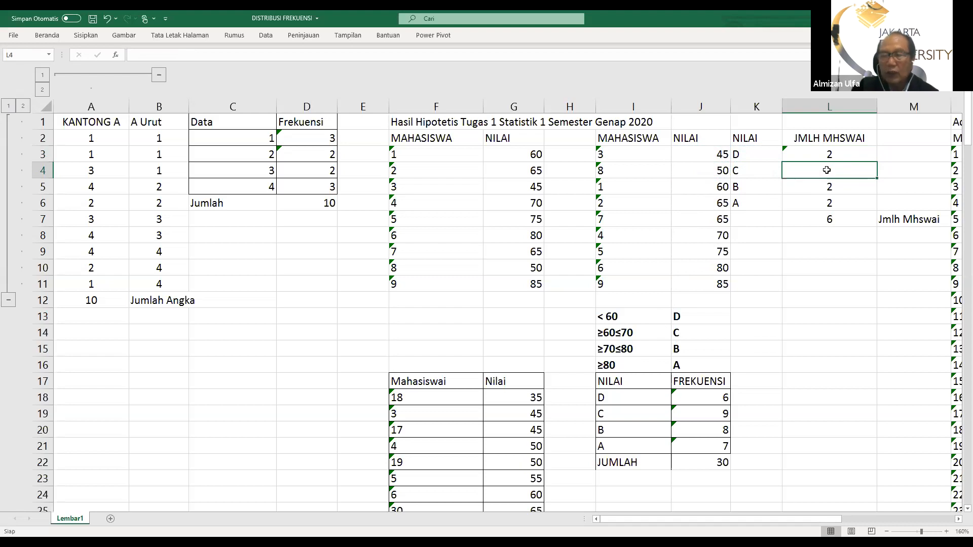
click(46, 35)
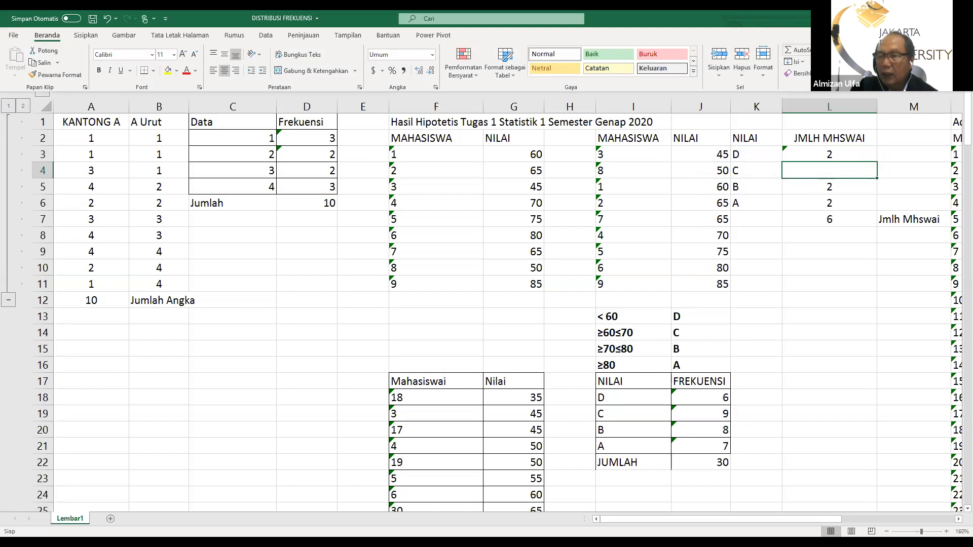
click(820, 50)
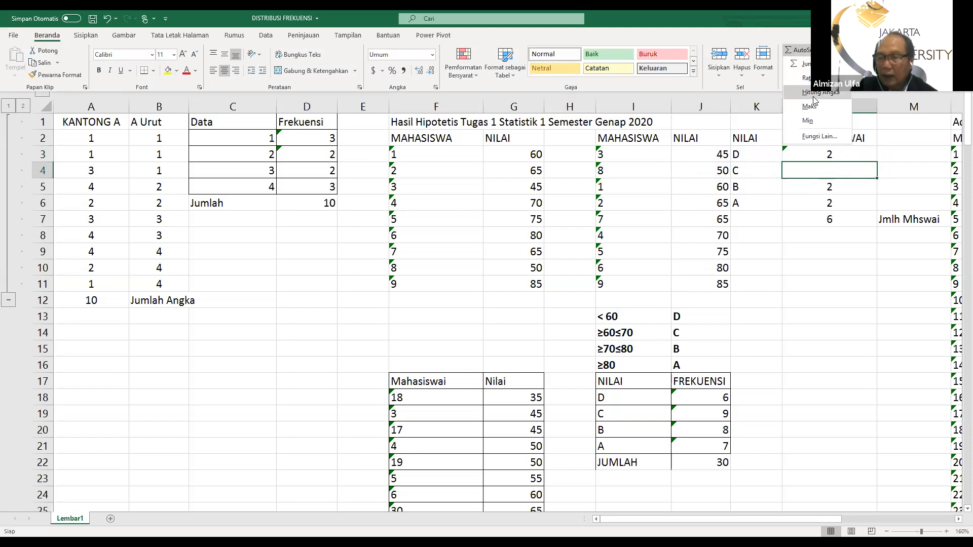
click(813, 96)
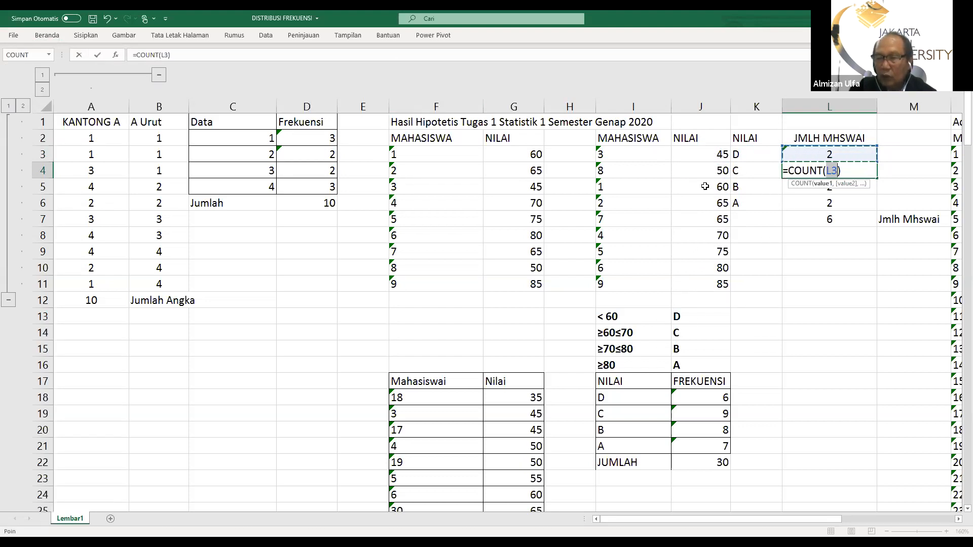
drag(704, 187, 705, 233)
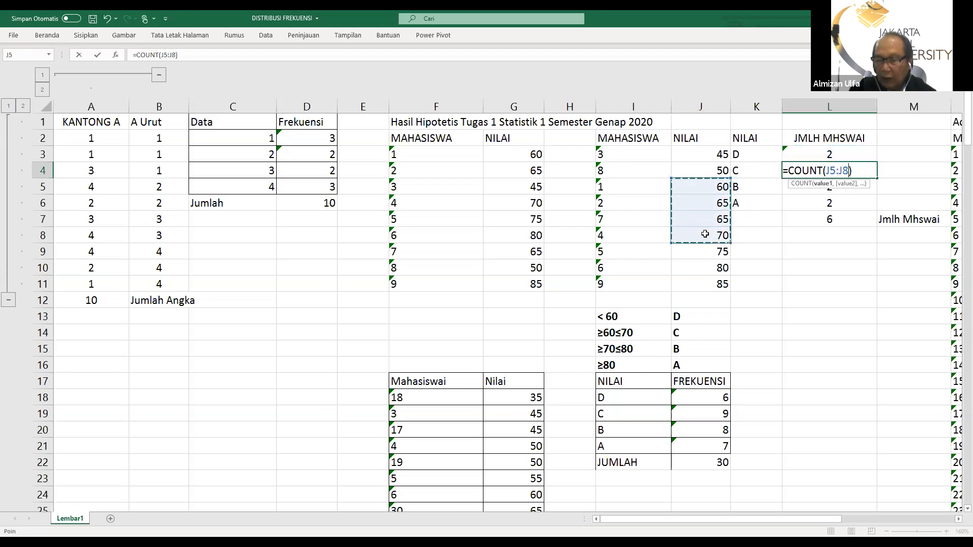
key(Return)
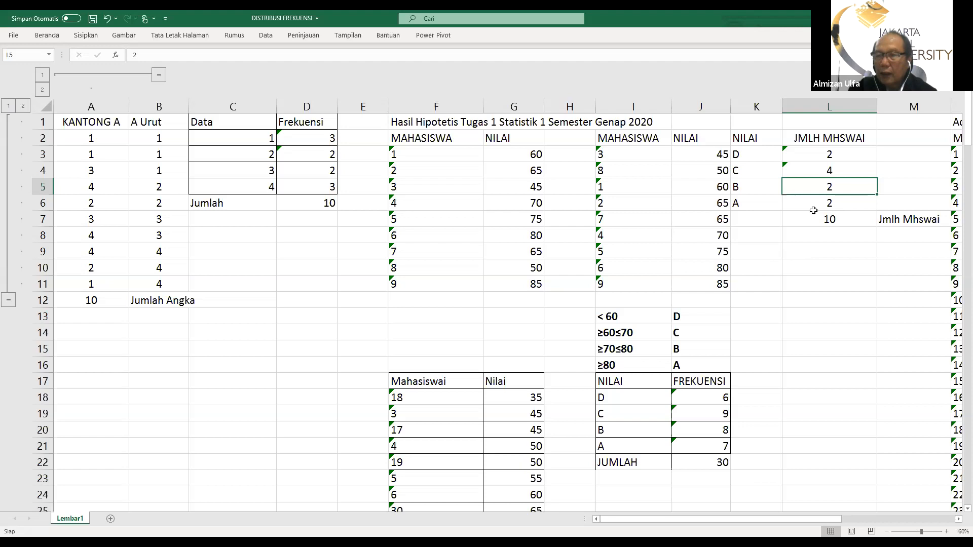
Clear the grade C count in L4 and enter =COUNT(J5:J8) there again
click(828, 154)
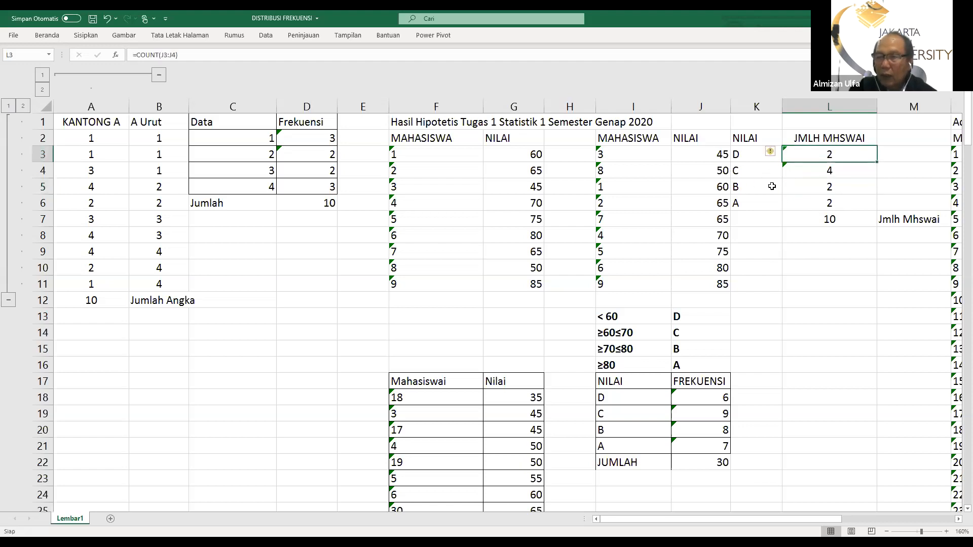
click(828, 169)
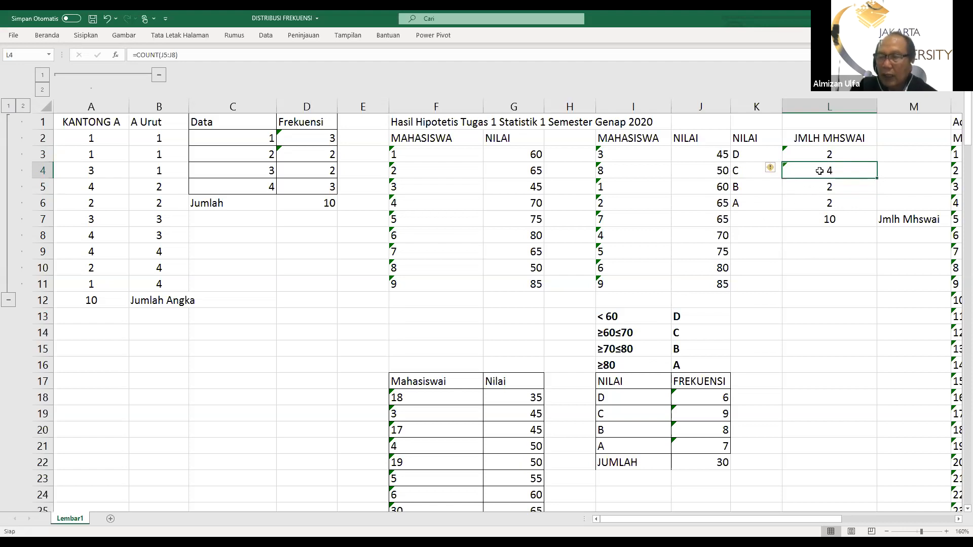
key(Delete)
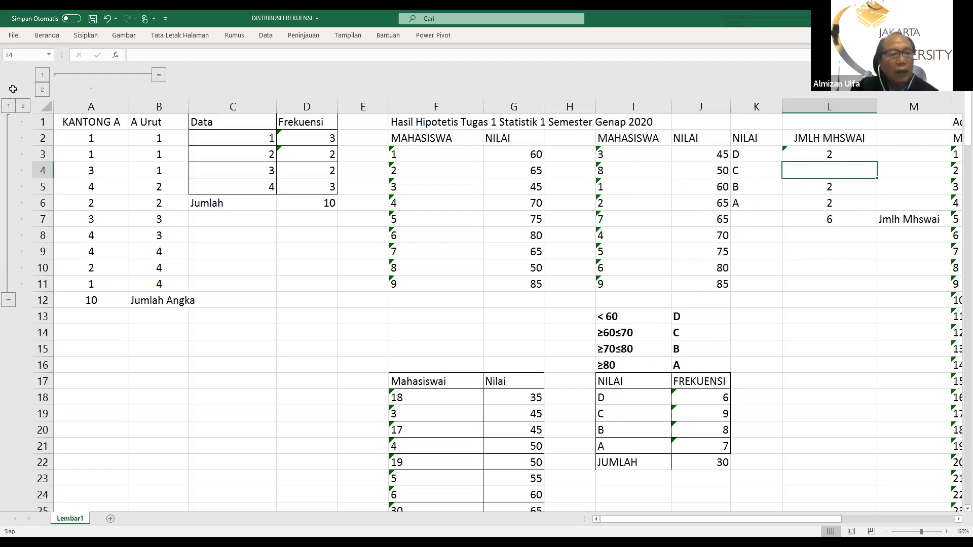
click(44, 37)
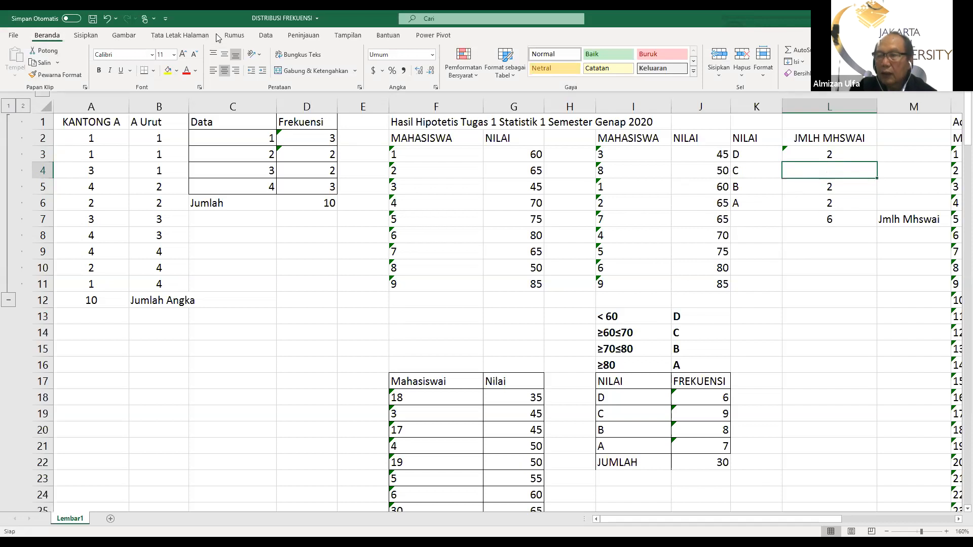
click(822, 49)
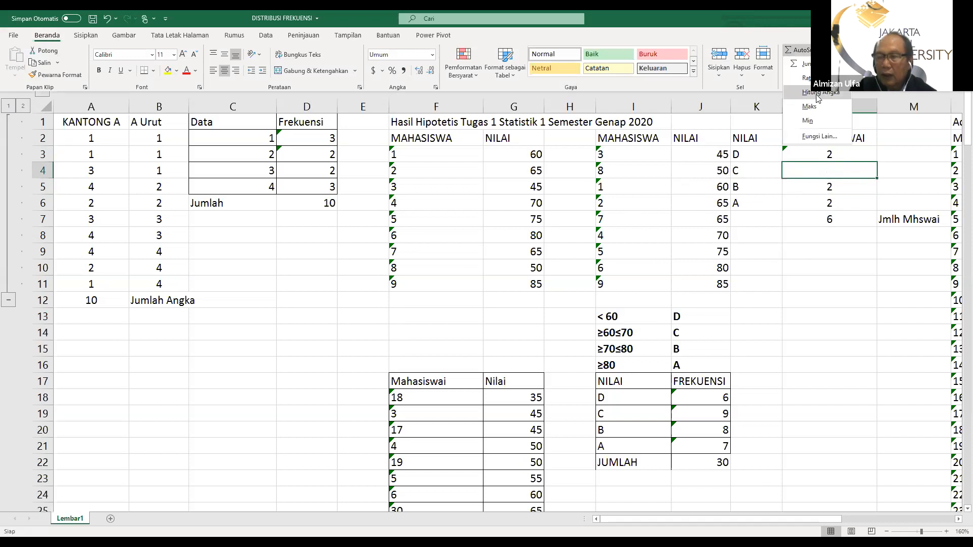
click(817, 94)
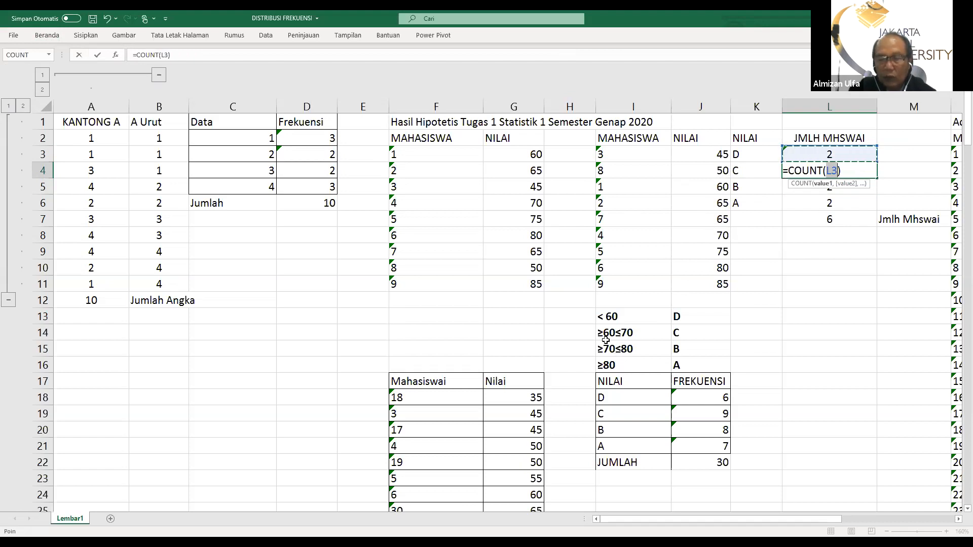
click(710, 186)
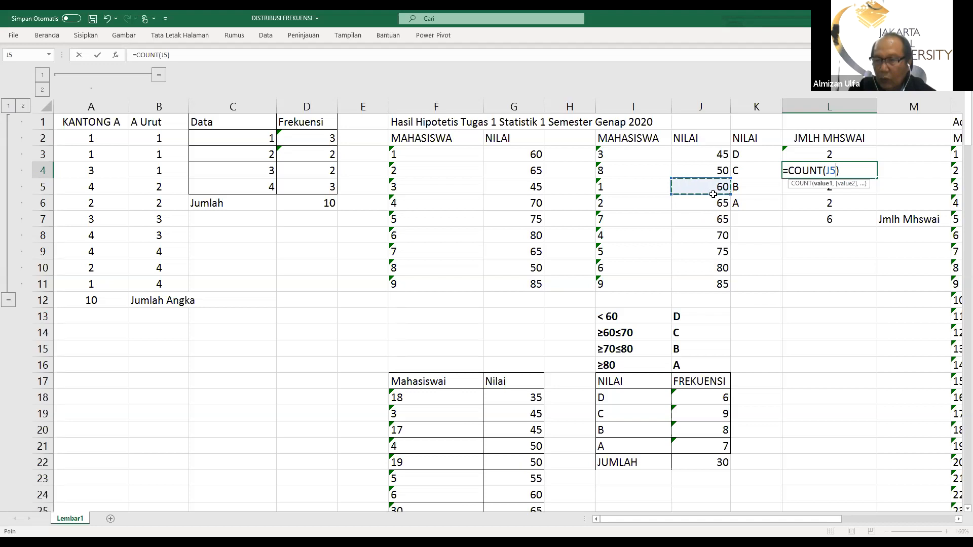
drag(712, 221, 715, 234)
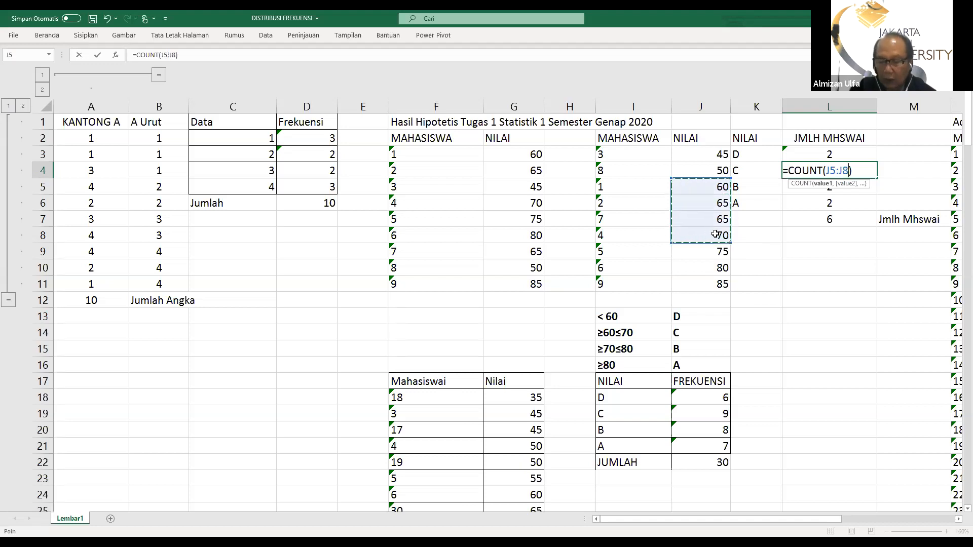
key(Return)
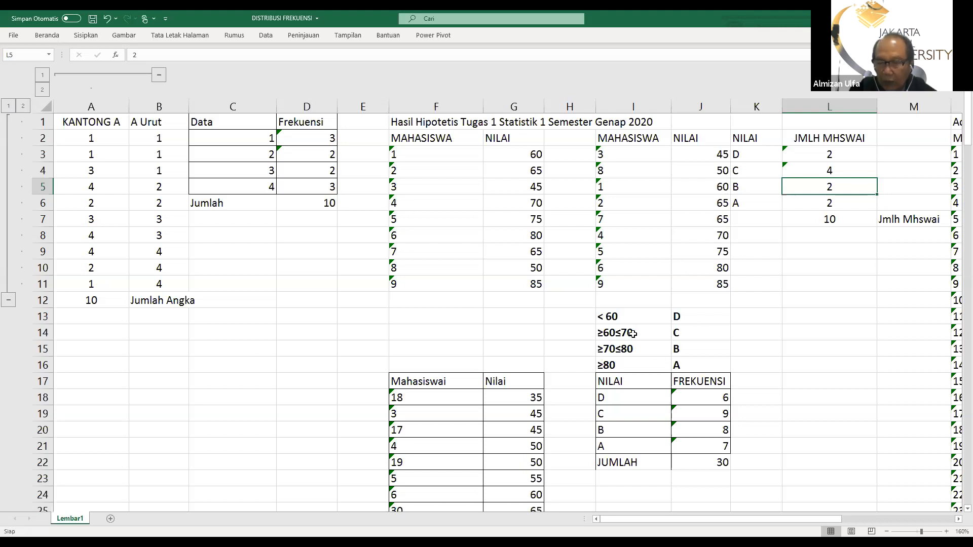
Change the grade C score range in I14 to ≥60<70
double_click(606, 333)
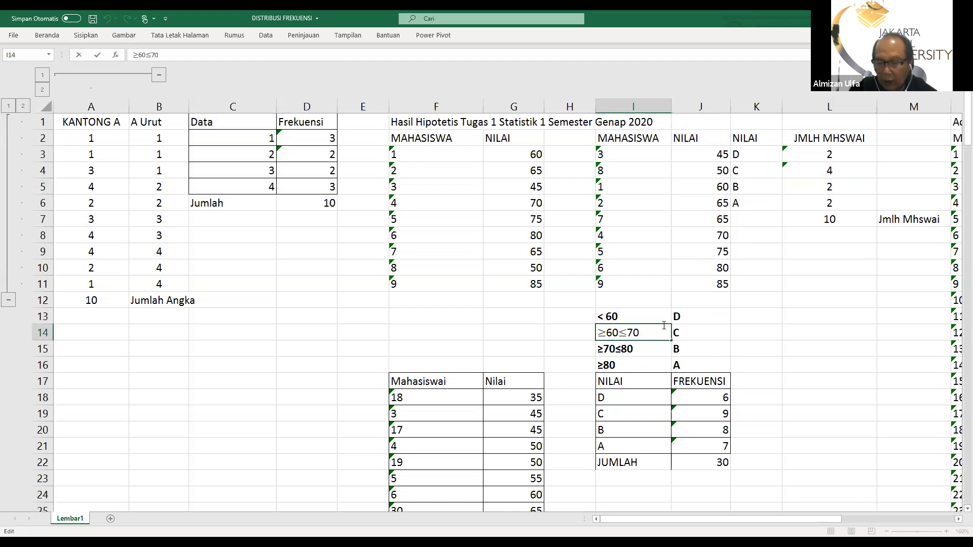
key(Delete)
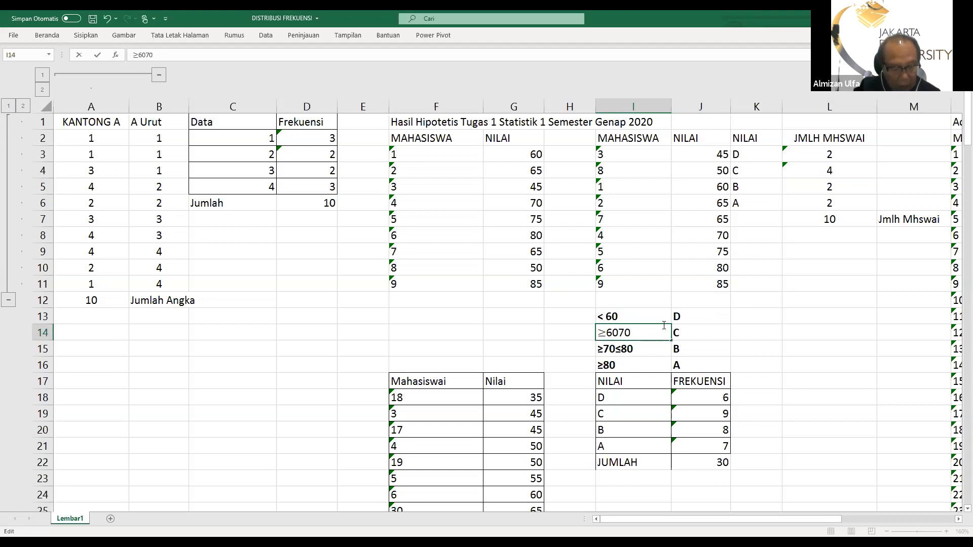
text(<)
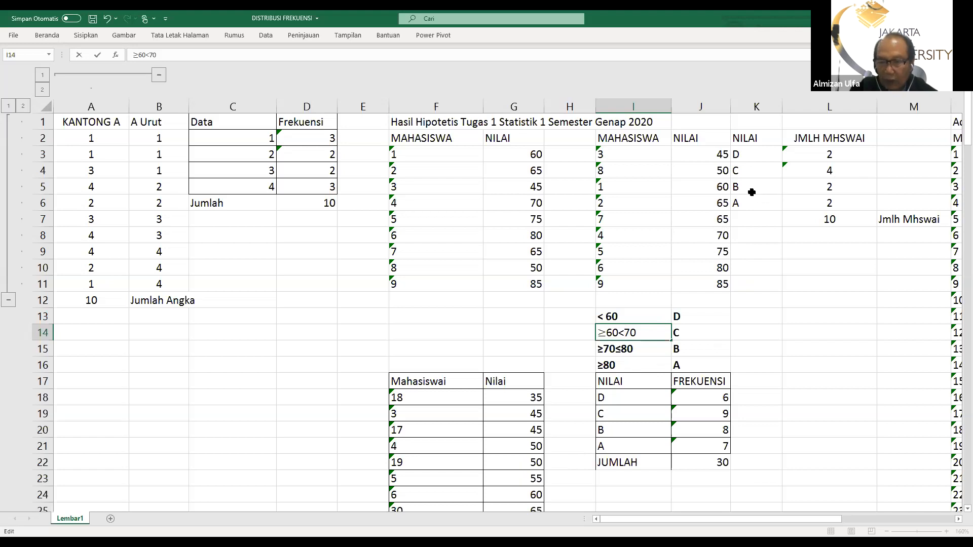
click(827, 174)
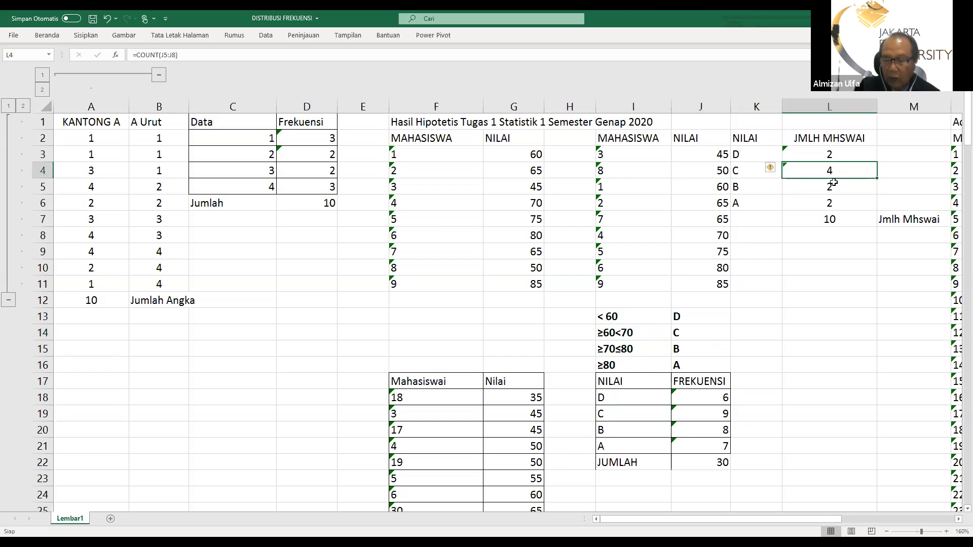
Replace the grade C count in L4 with the formula =COUNT(J5:J7)
key(Delete)
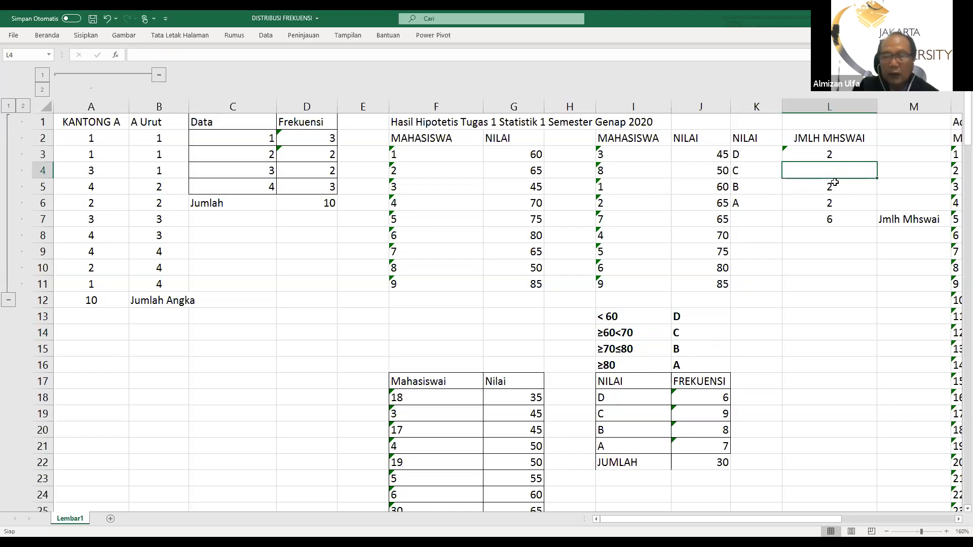
click(42, 36)
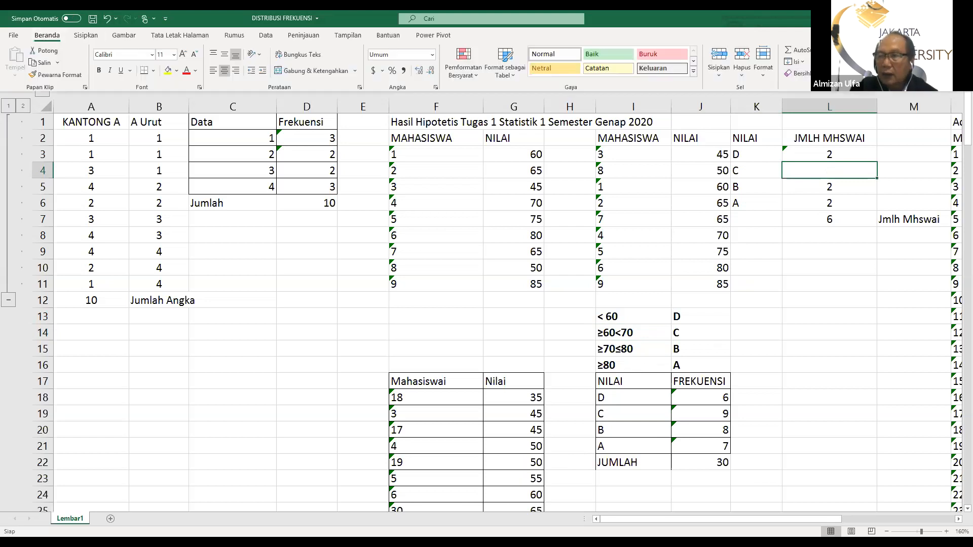
click(821, 50)
click(809, 95)
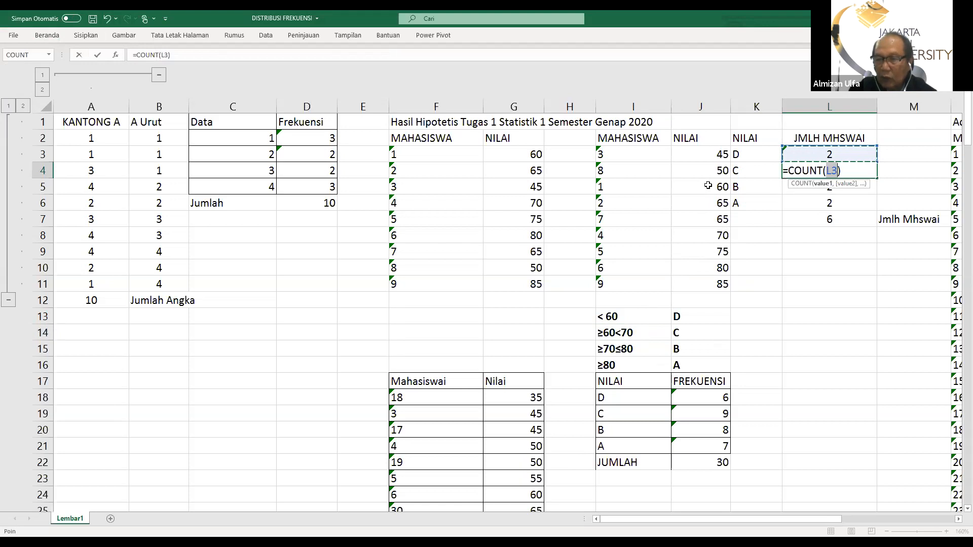
drag(707, 186, 712, 221)
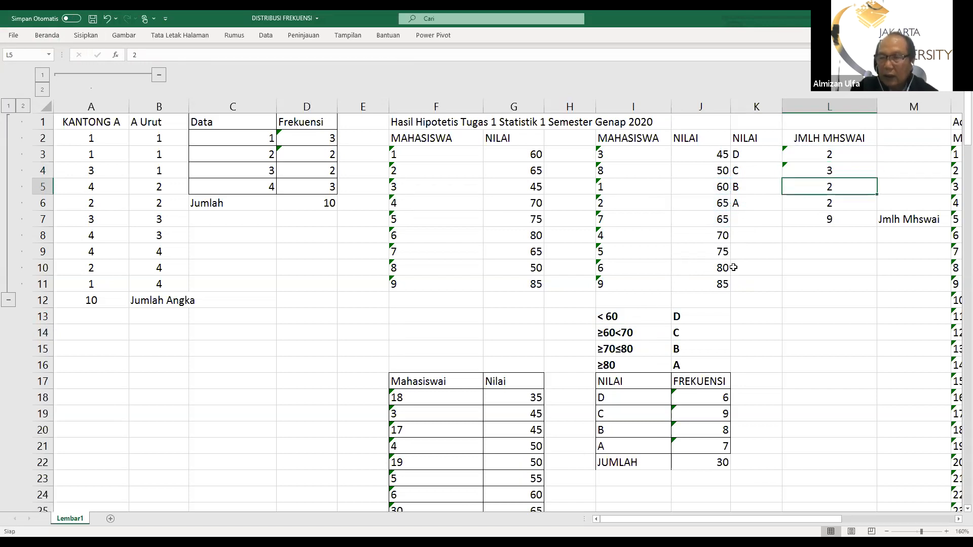
Center the contents of the two NILAI columns in J2:K11
drag(679, 139, 743, 281)
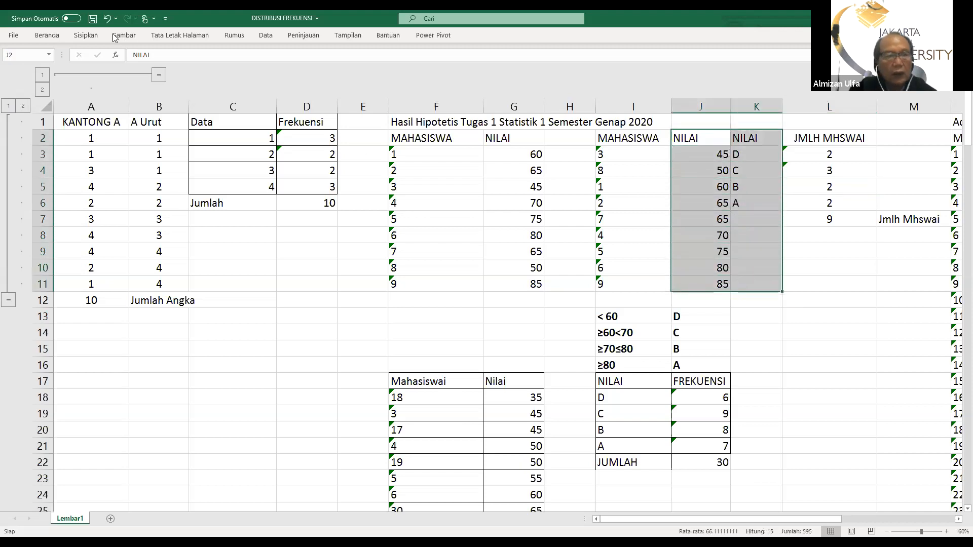
click(41, 35)
click(224, 71)
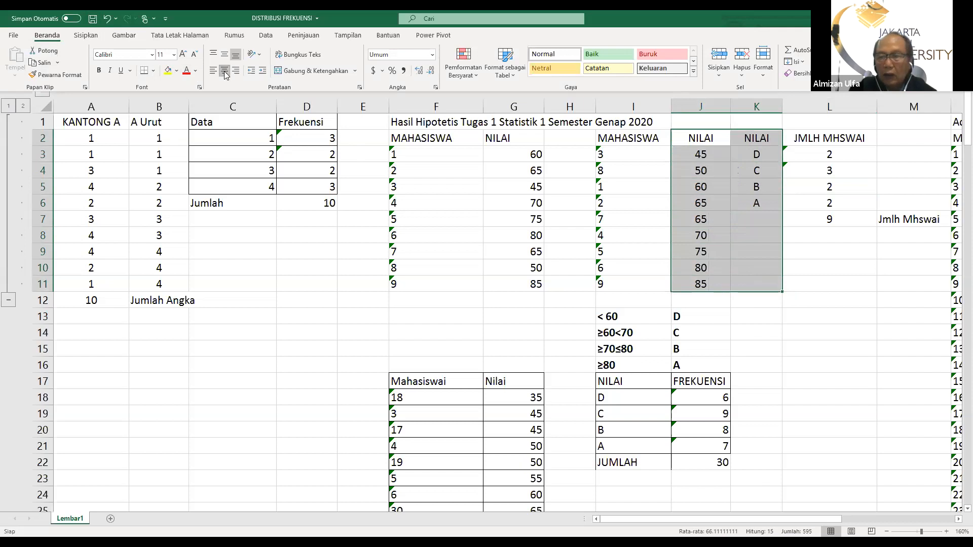
click(819, 287)
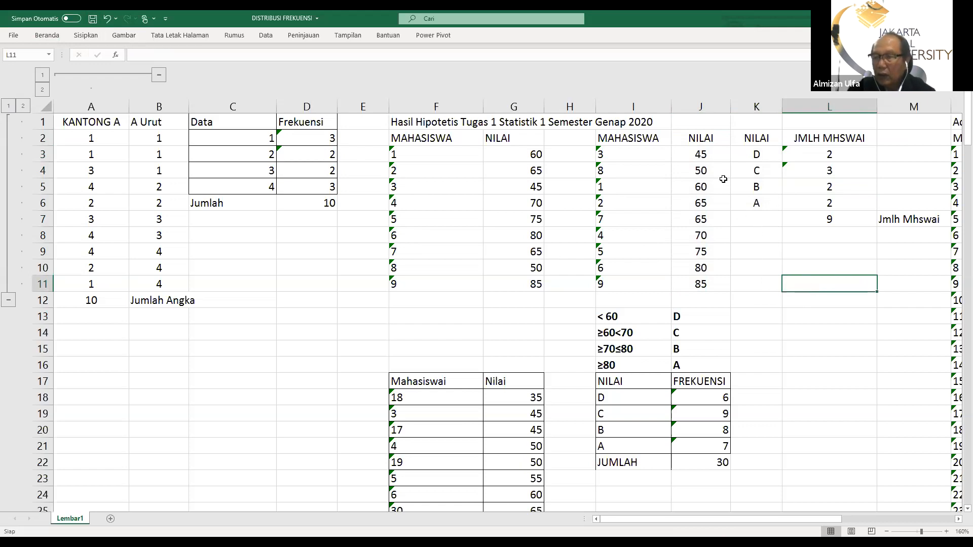
Insert a blank column before column K, between the sorted scores and the letter grades
right_click(738, 107)
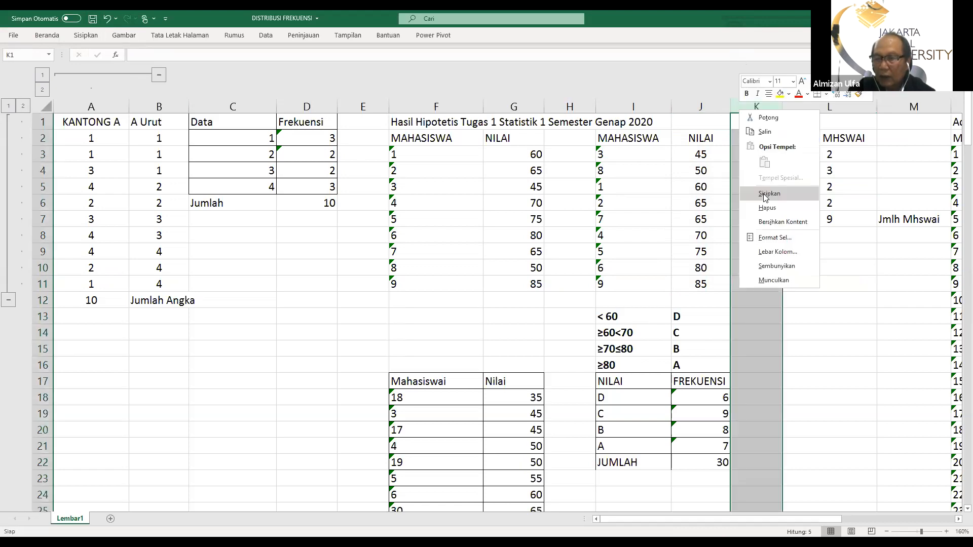
click(768, 195)
click(777, 201)
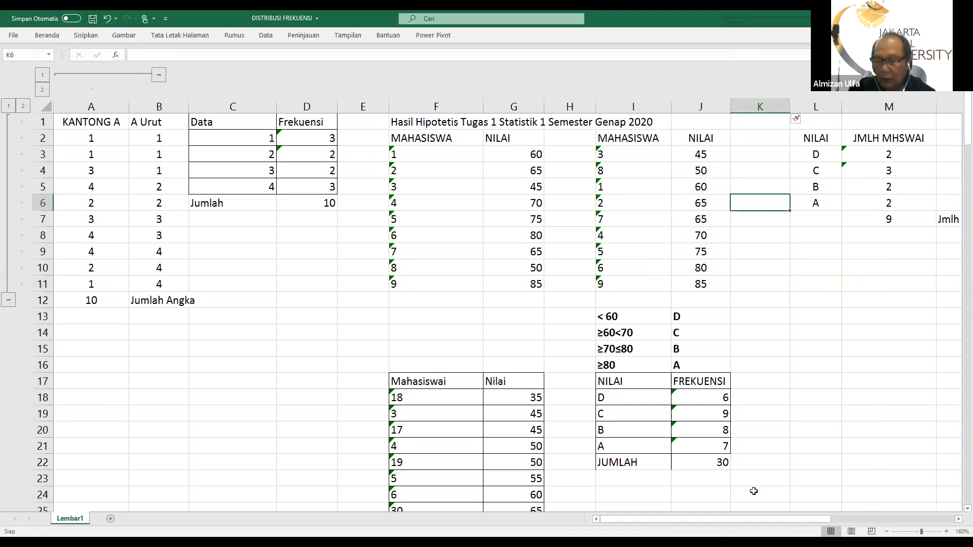
Replace the grade B count in M5 with the formula =COUNT(J8:J10)
drag(645, 520, 702, 532)
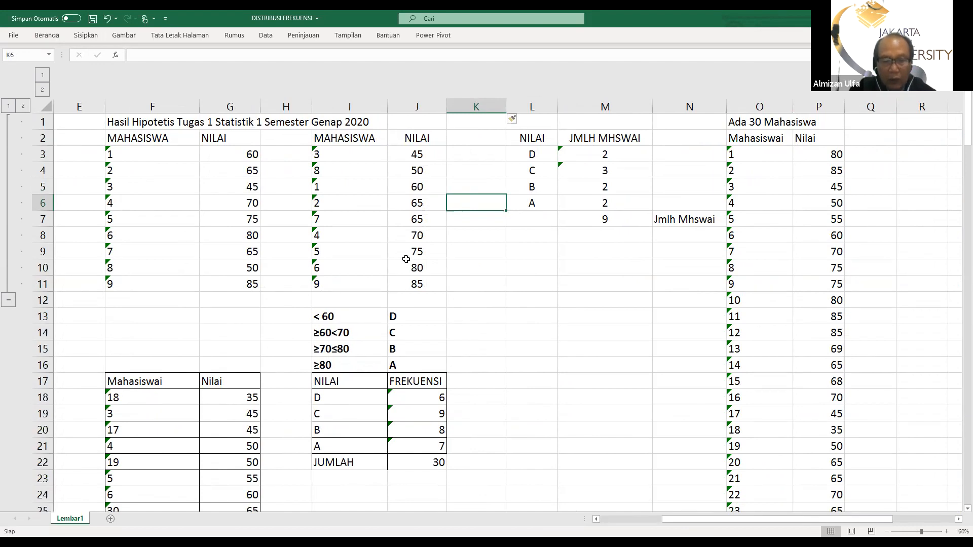
click(608, 186)
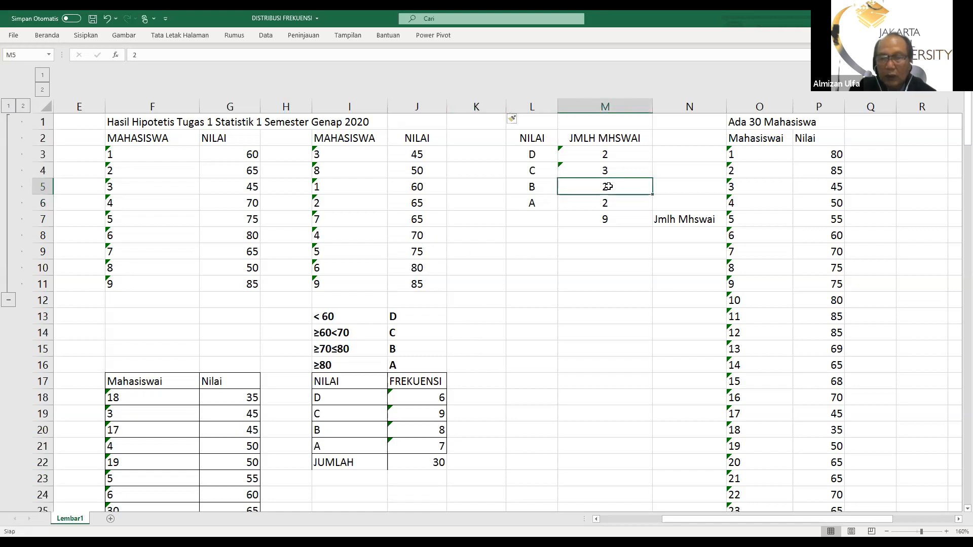
key(Delete)
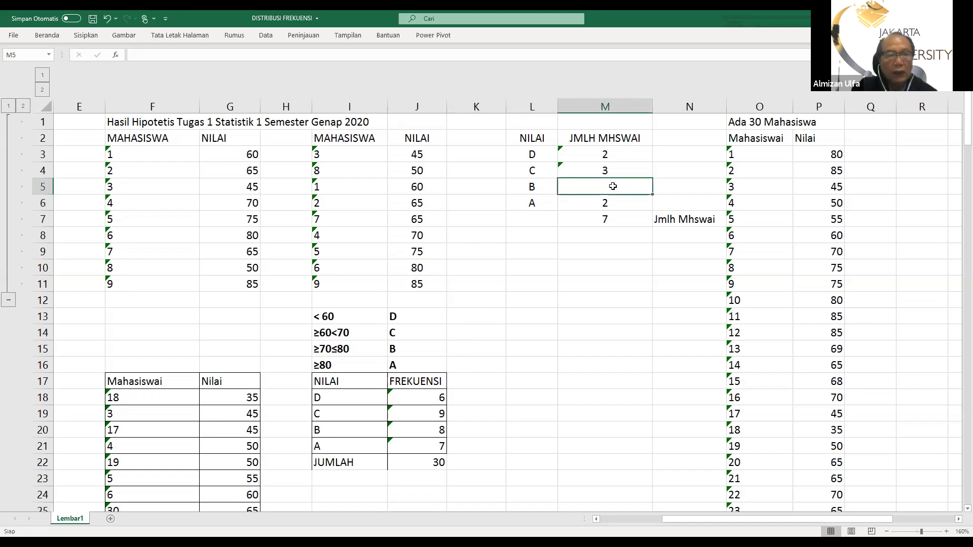
click(44, 36)
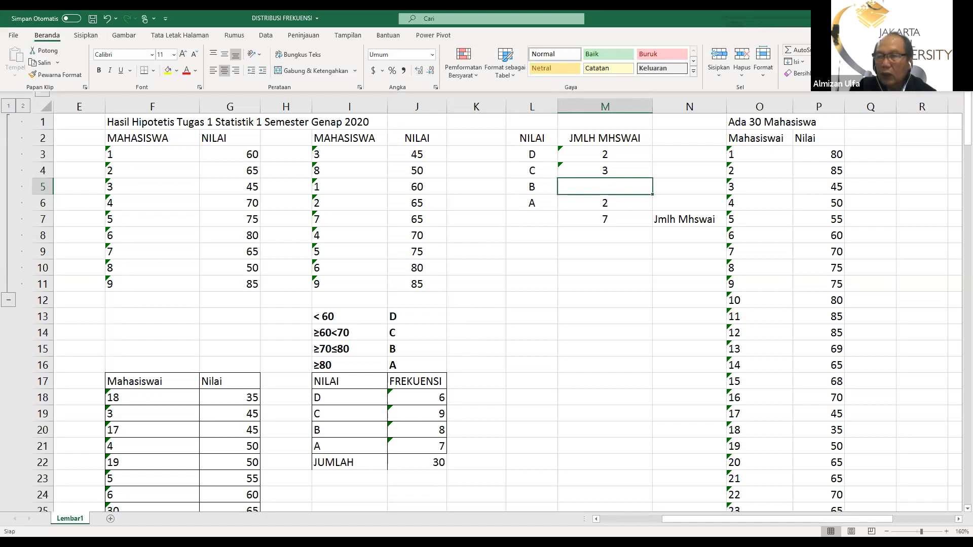
click(822, 50)
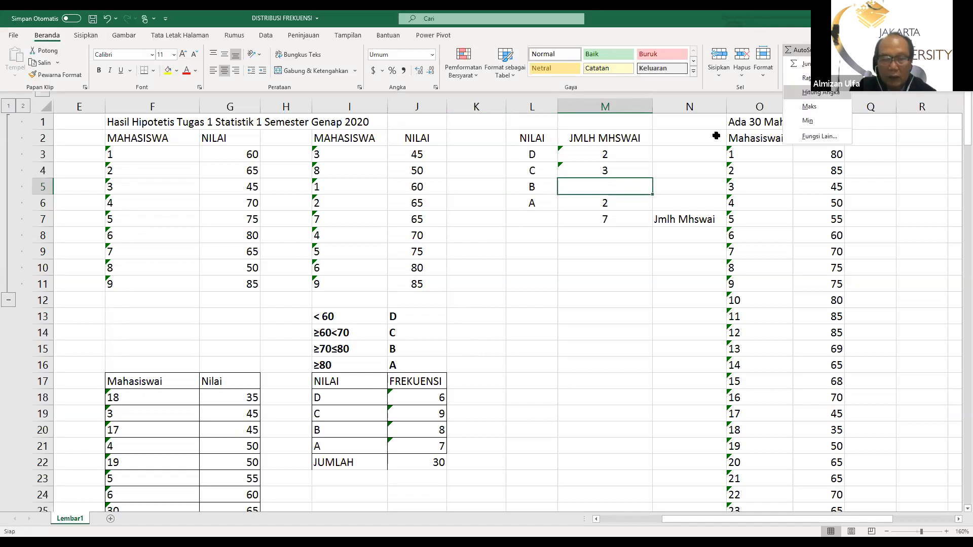
click(811, 92)
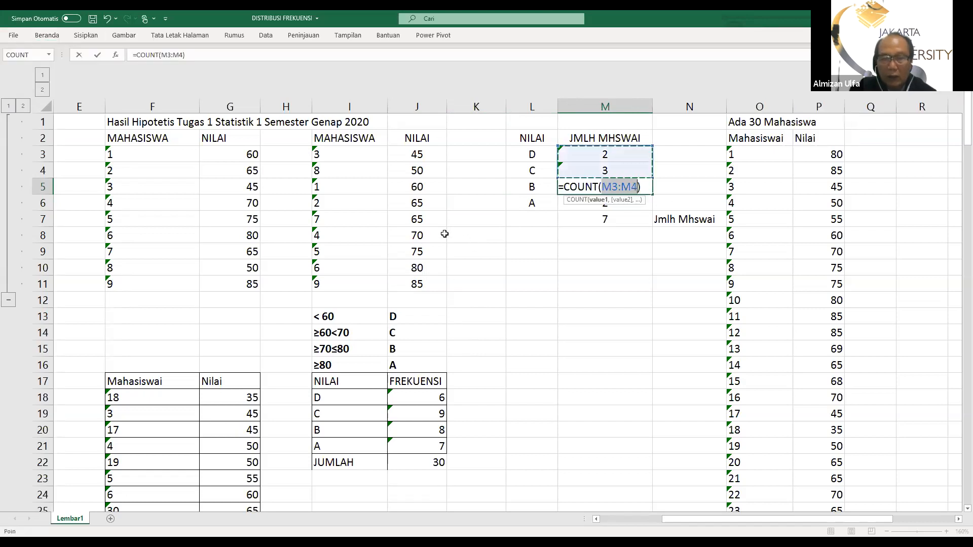
click(417, 236)
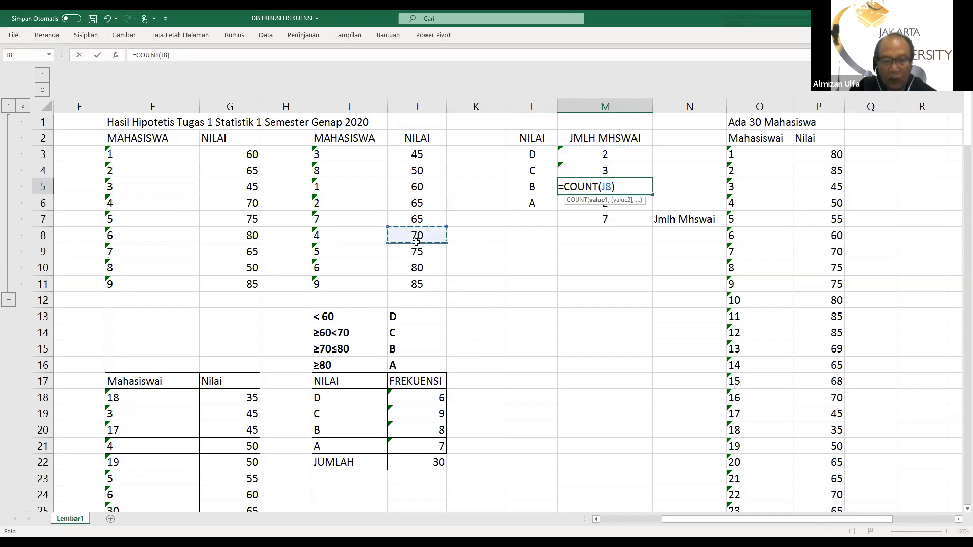
drag(416, 243, 423, 264)
key(Return)
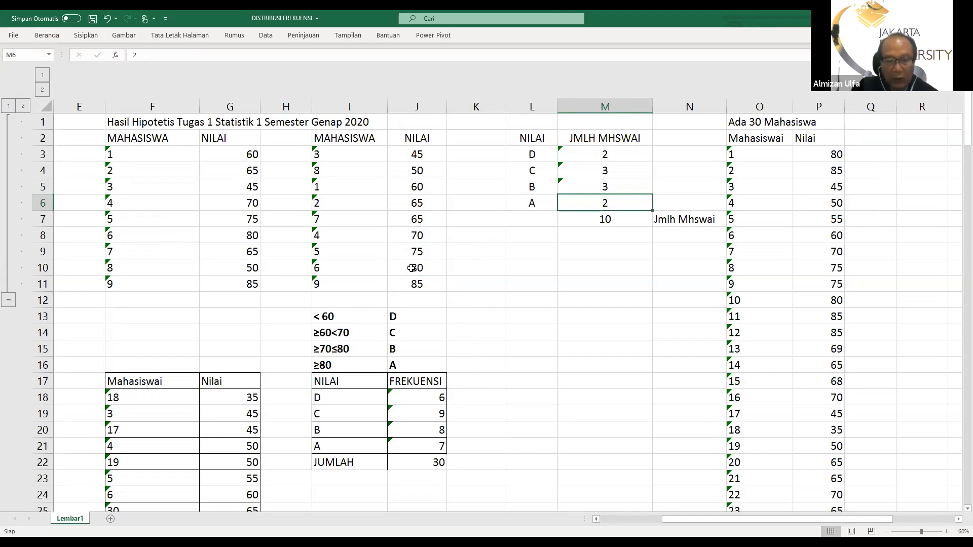
Clear the grade A count in M6 and change the grade A score range in I16 to >80
key(Delete)
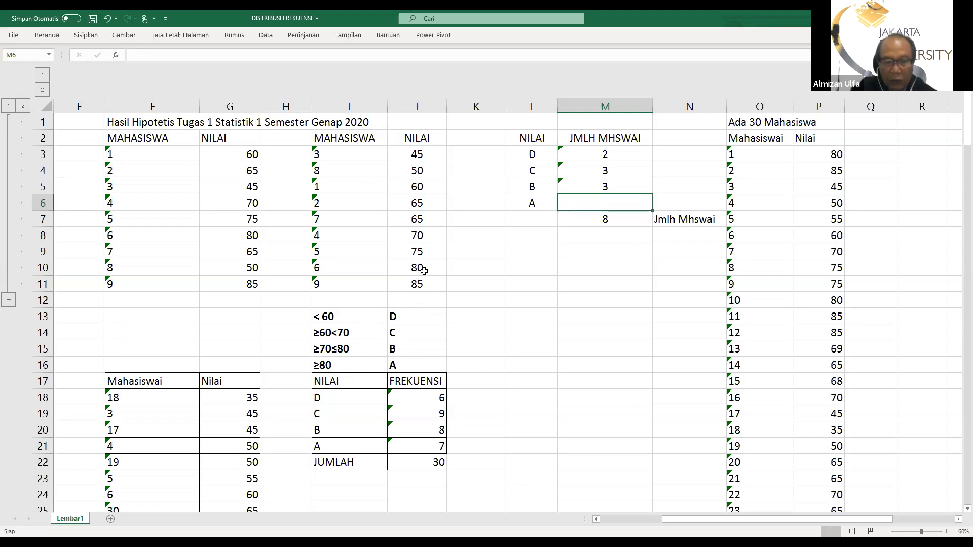
click(320, 366)
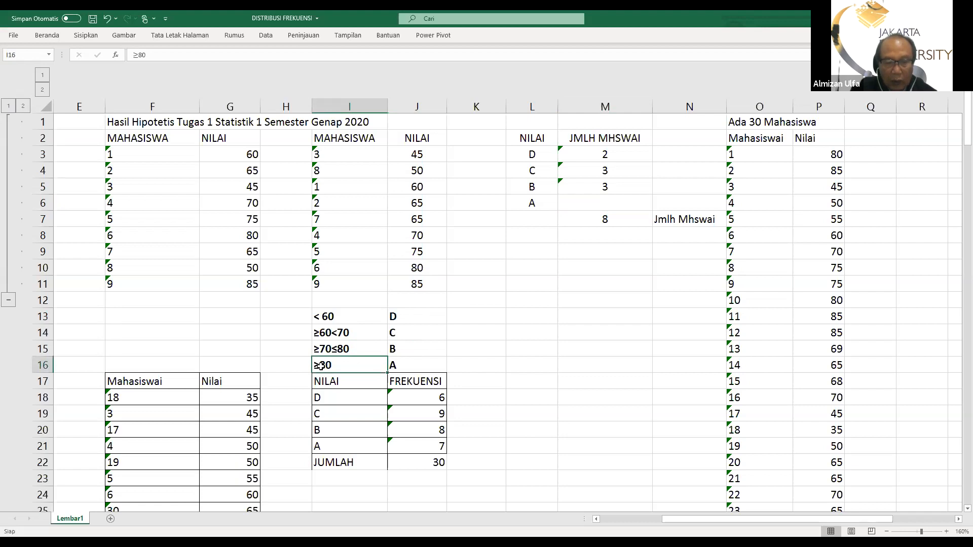
double_click(320, 366)
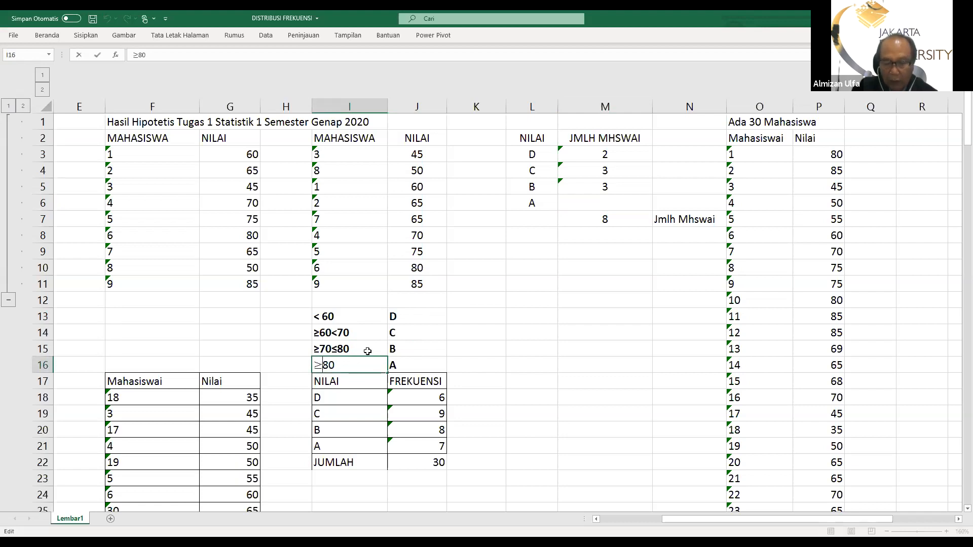
key(BackSpace)
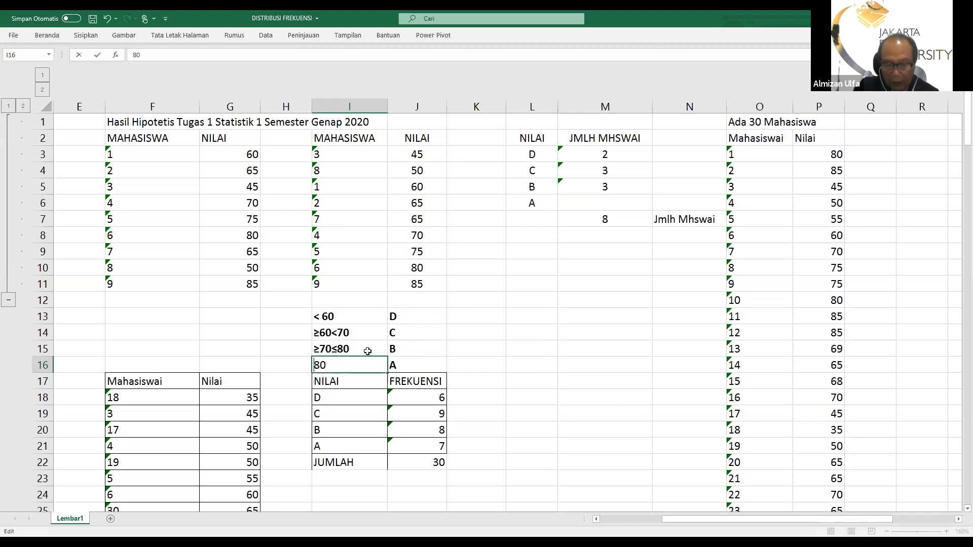
text(>)
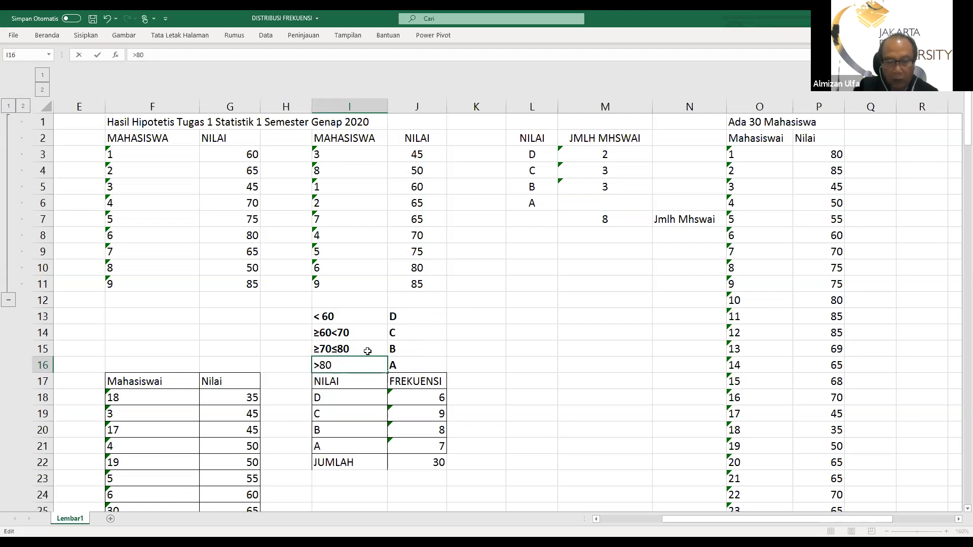
key(Return)
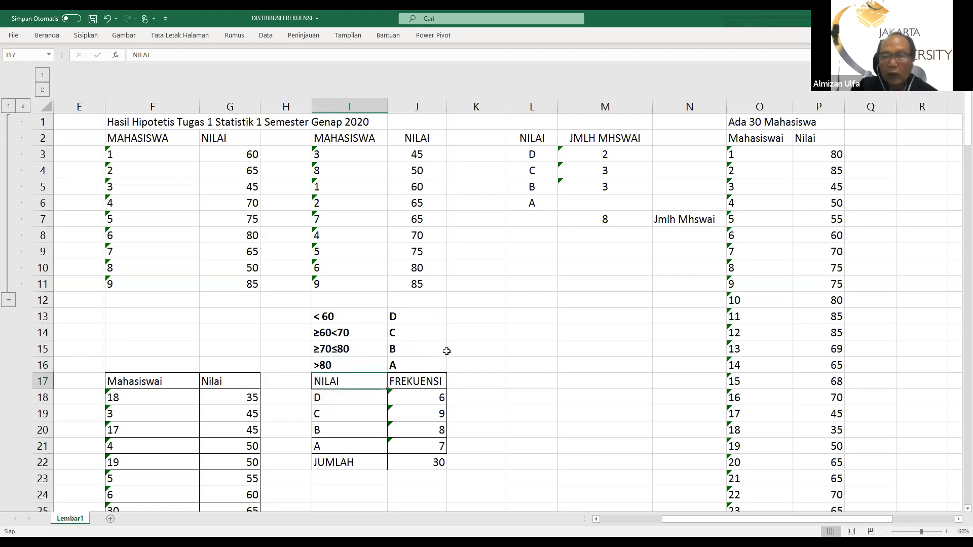
Enter the formula =COUNT(J11) in M6 as the grade A count
click(566, 203)
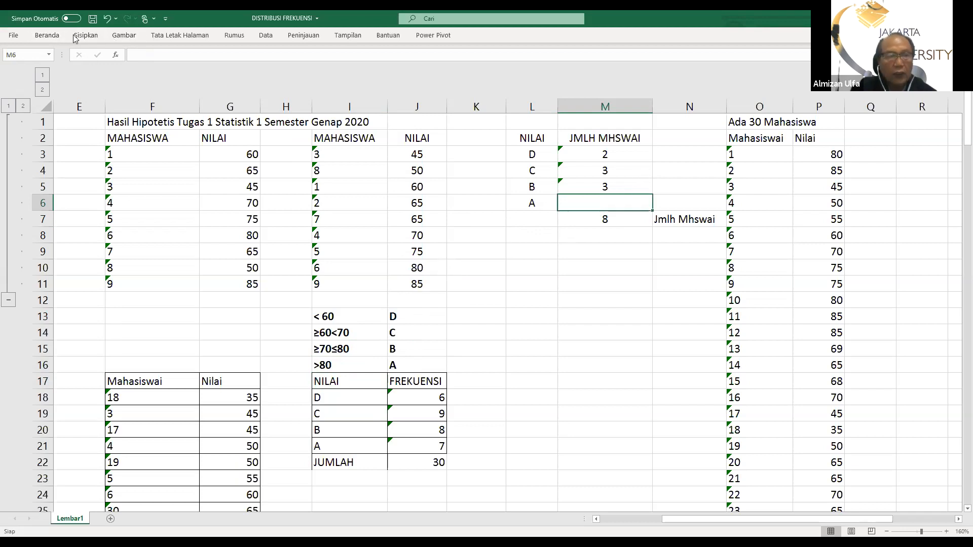
click(46, 36)
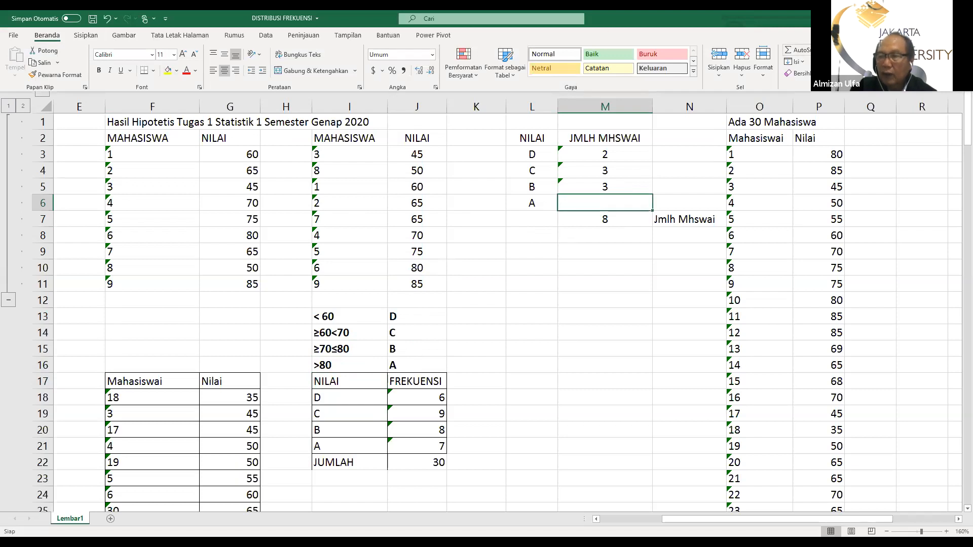
click(826, 49)
click(825, 93)
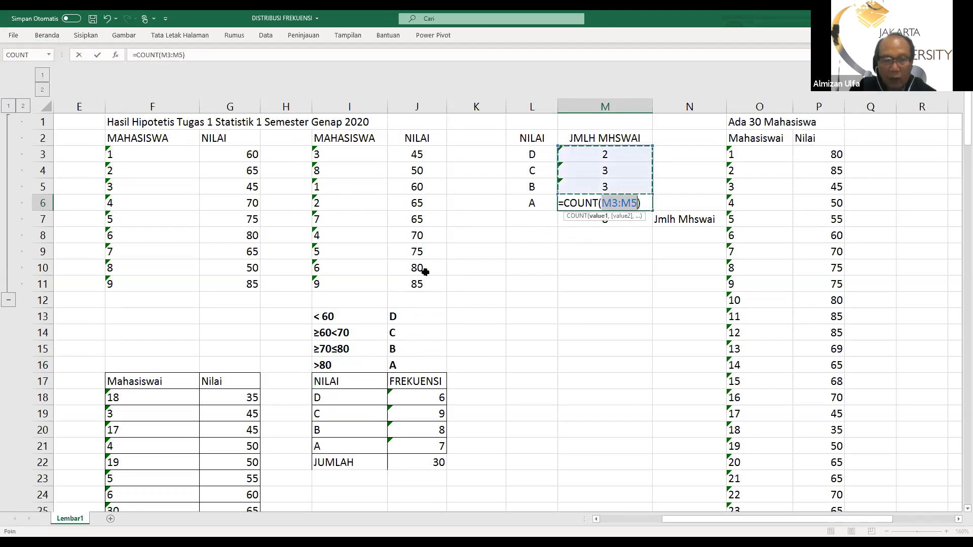
click(416, 284)
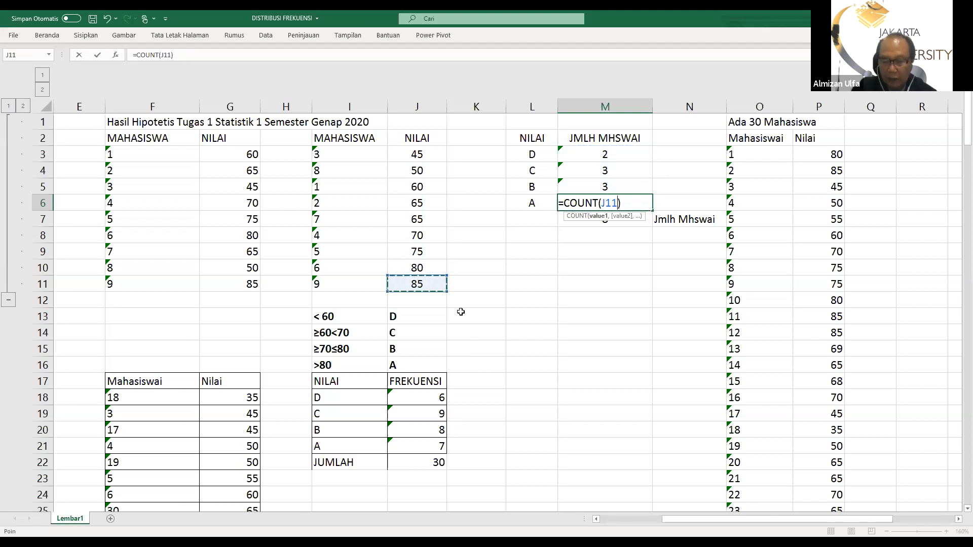
key(Return)
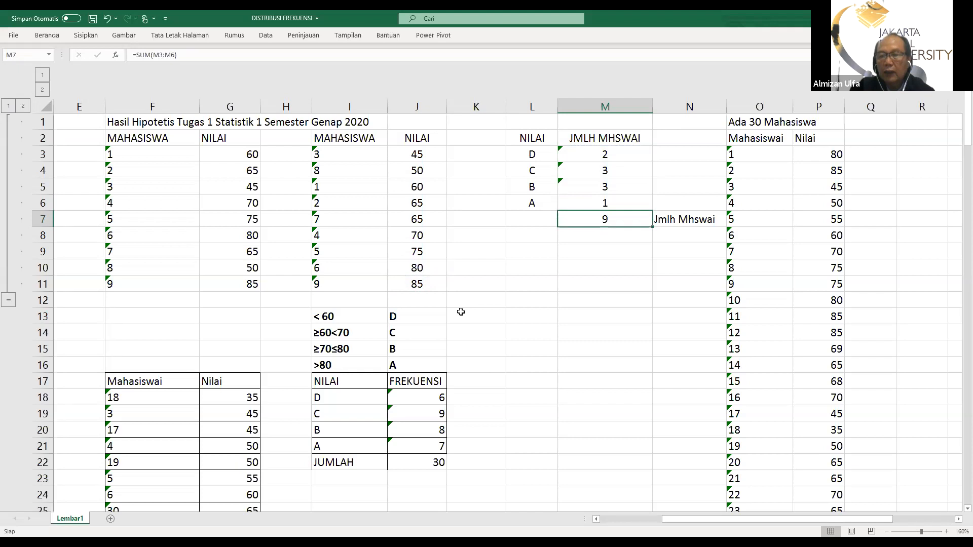
Apply all borders to the grade frequency table in L2:M7
drag(527, 136, 593, 219)
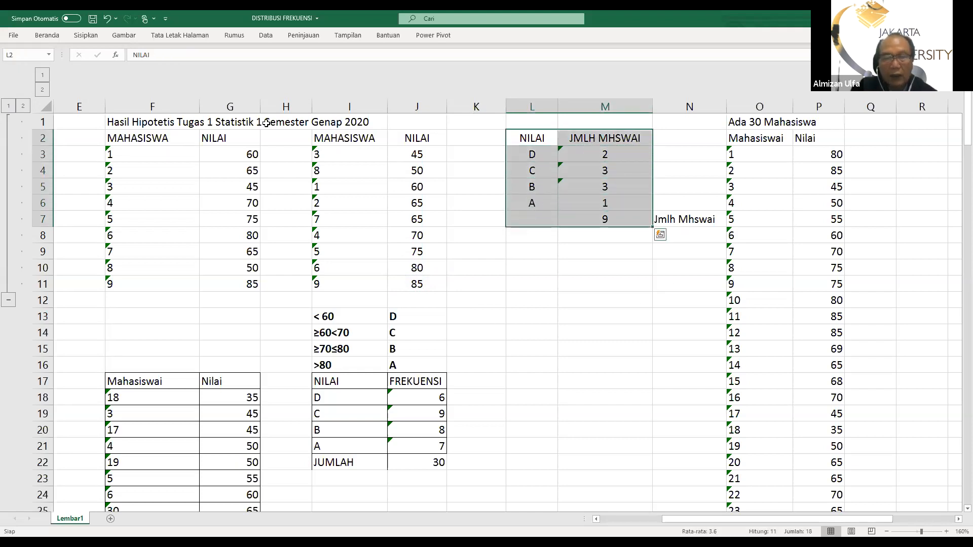
click(47, 36)
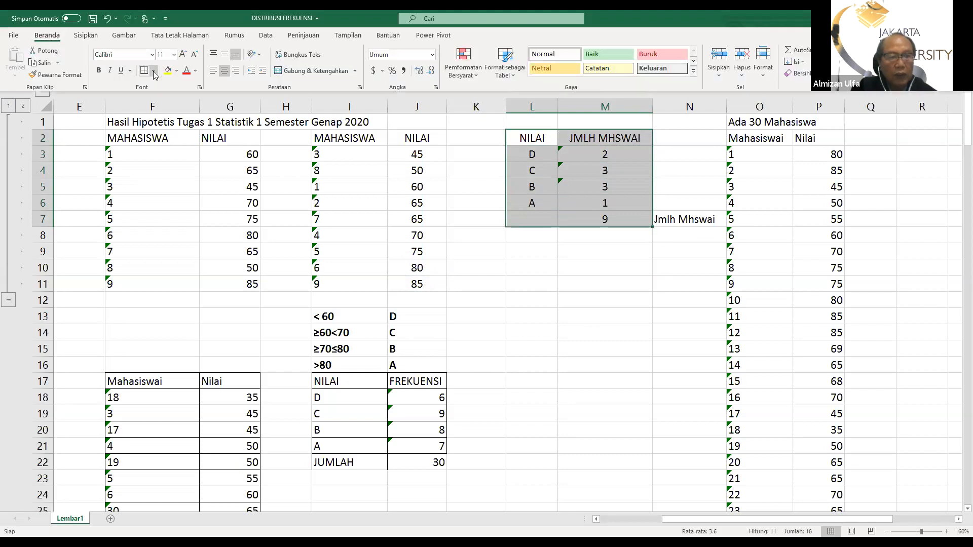
click(154, 71)
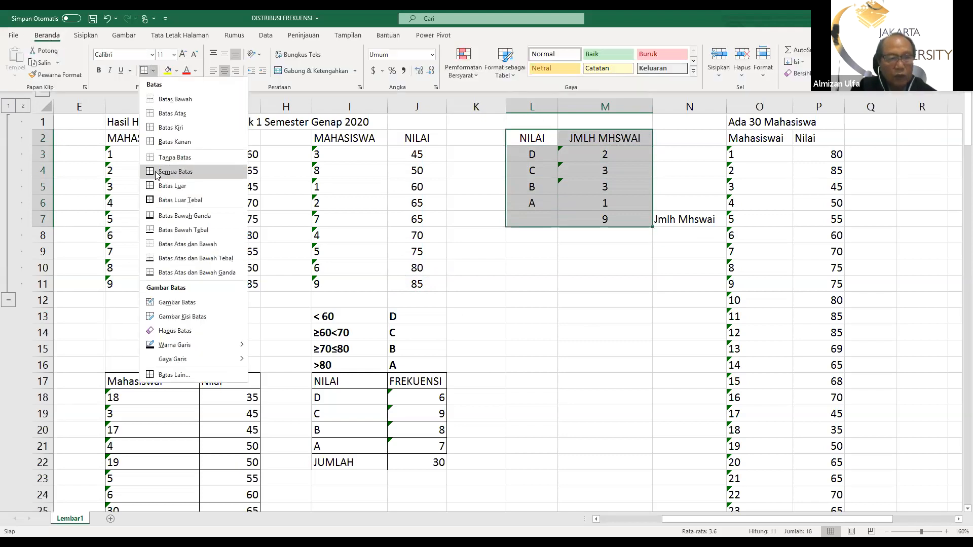
click(157, 172)
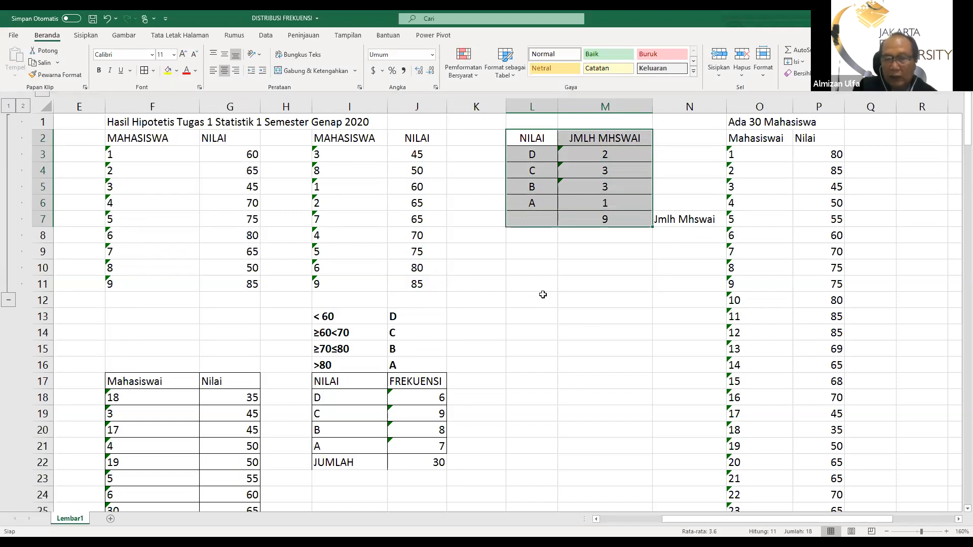
click(542, 295)
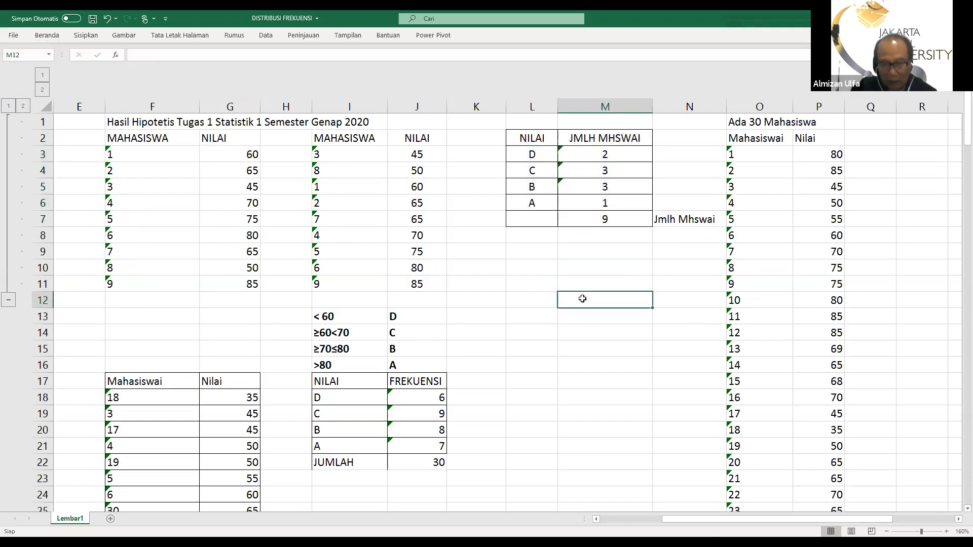
Label the total row of the grade table in L7 as "Jmlh Mhswai" and widen column L to fit the text
click(522, 215)
text(Jmlh)
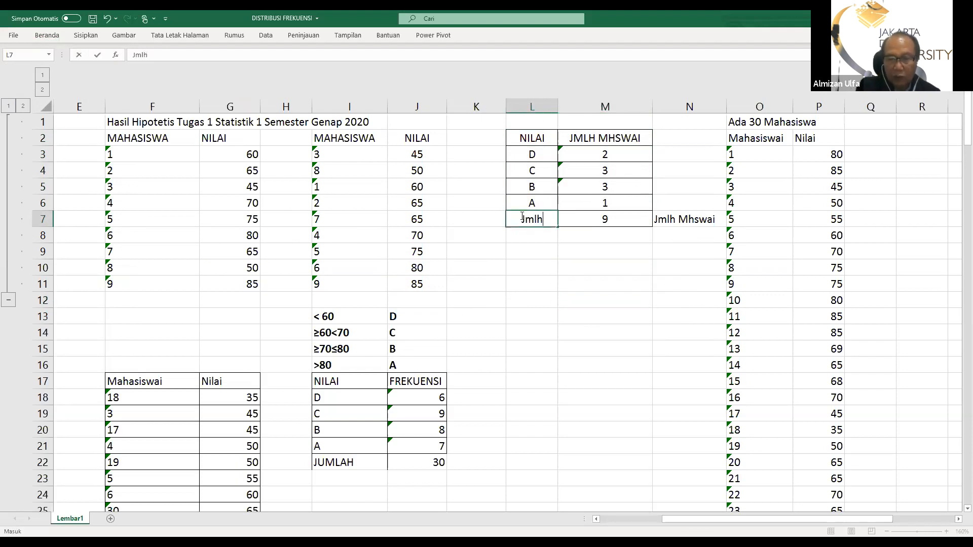
text( Mhswai)
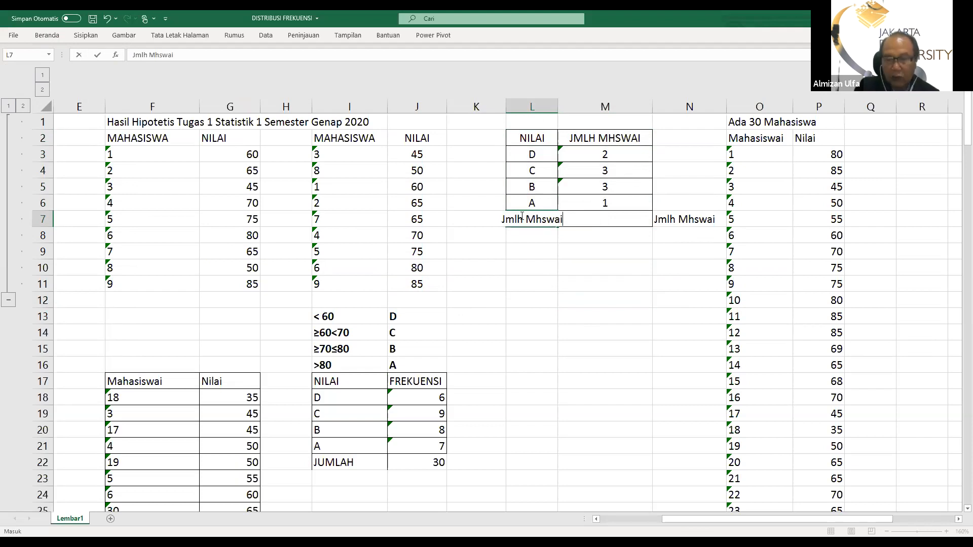
key(Return)
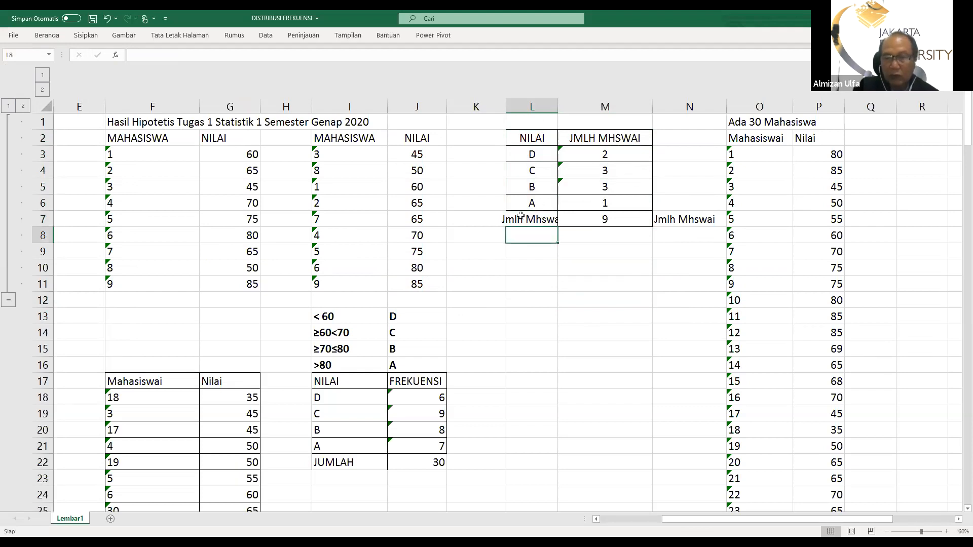
drag(504, 103, 549, 109)
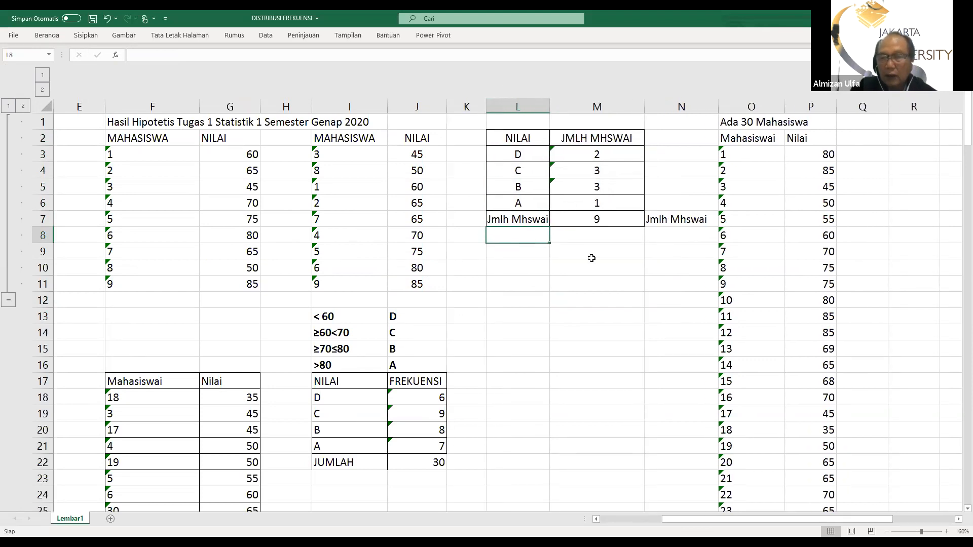
click(597, 270)
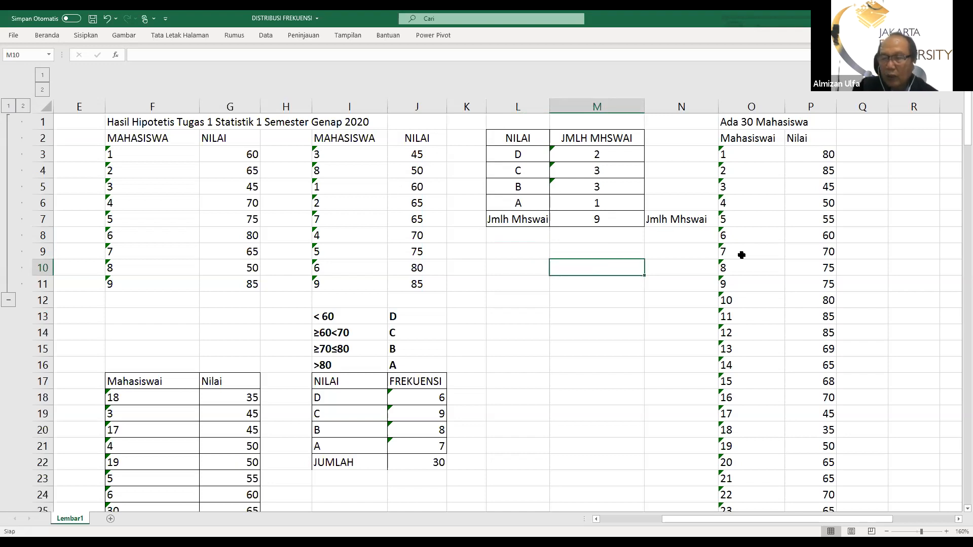
Examine the 30-student score list in columns O:P alongside the sorted scores in F17:G48 and the frequency table in I17:J22
scroll(742, 256, down, 1)
scroll(740, 256, down, 2)
scroll(740, 257, up, 3)
scroll(732, 261, down, 2)
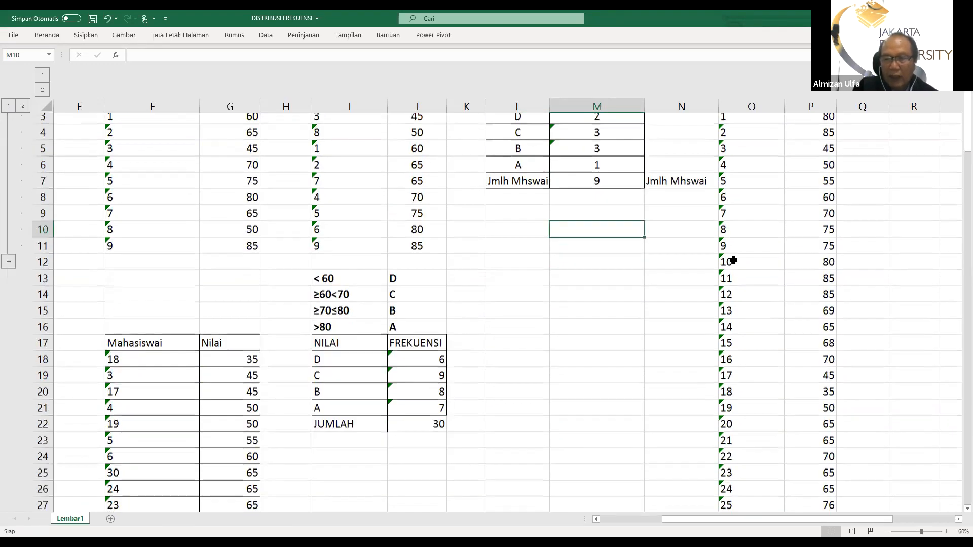
scroll(722, 262, up, 1)
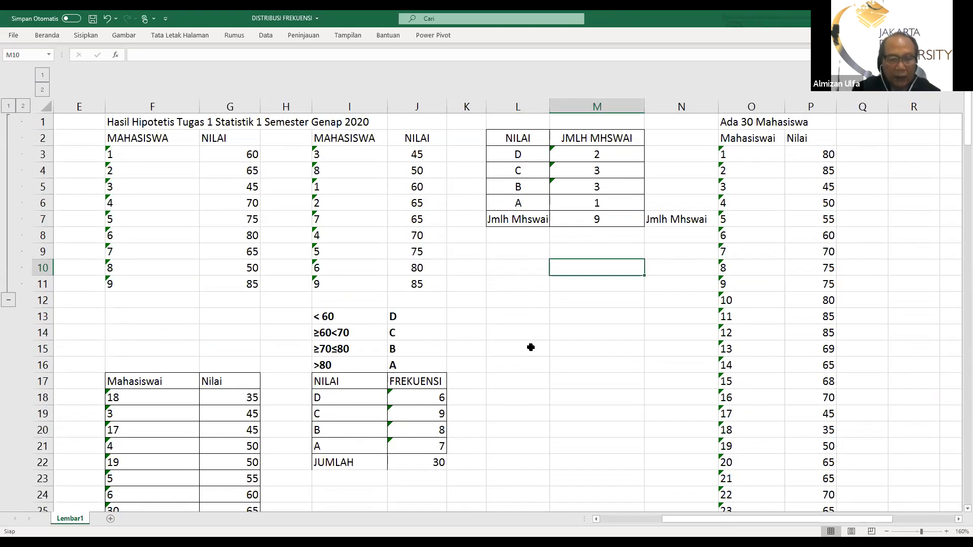
scroll(440, 304, down, 3)
scroll(439, 304, down, 3)
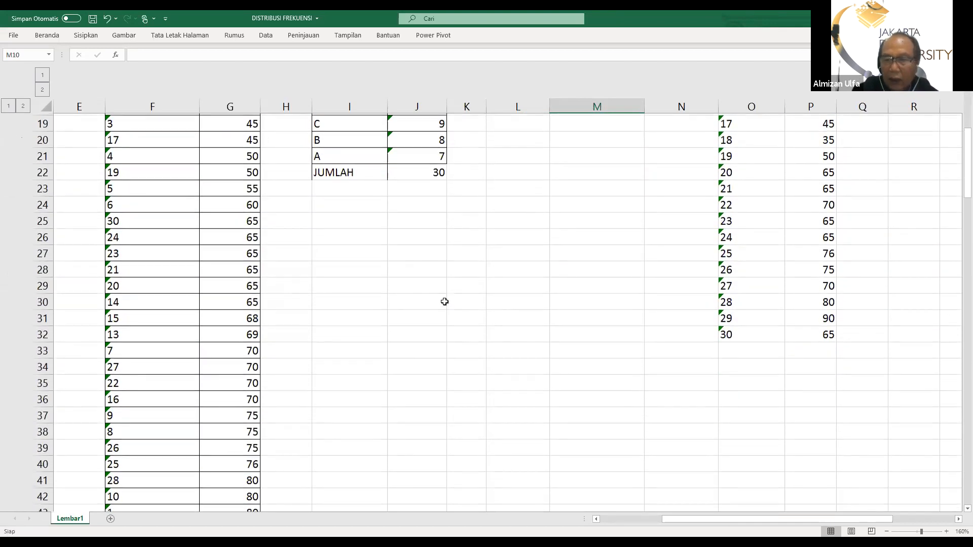
scroll(444, 302, up, 6)
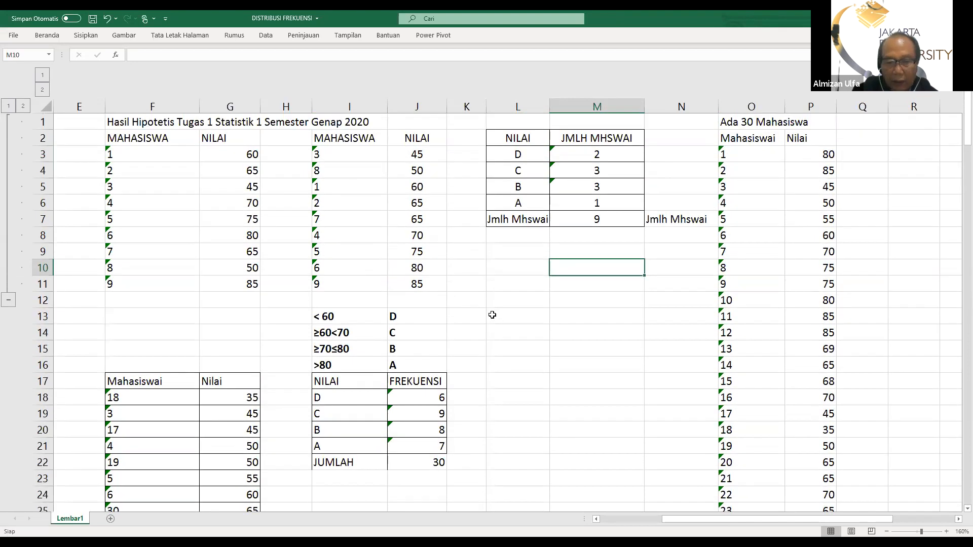
scroll(492, 315, down, 1)
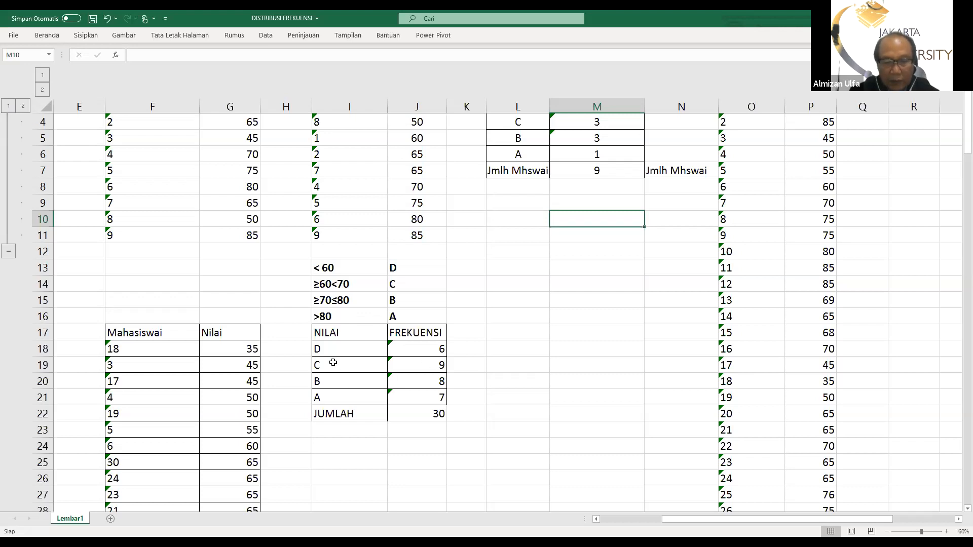
scroll(464, 468, up, 1)
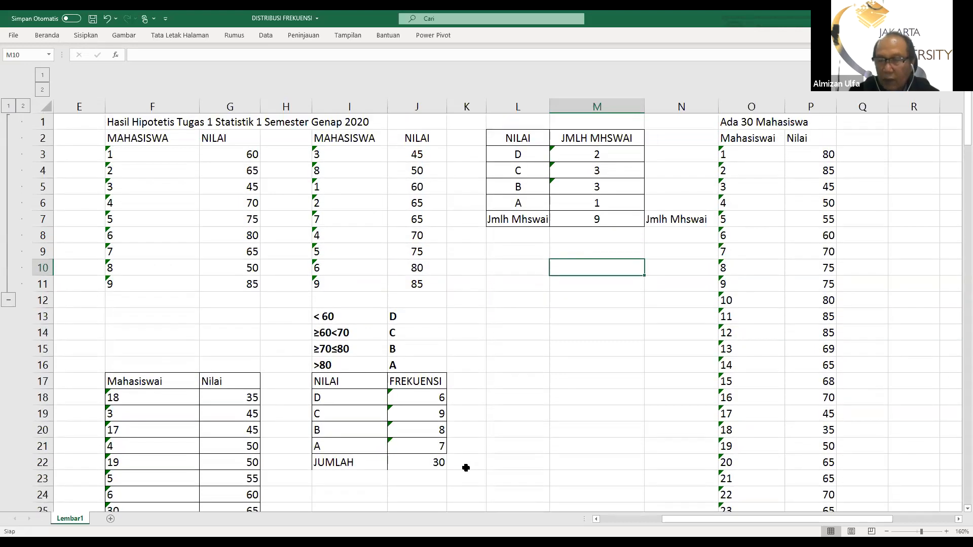
scroll(466, 470, down, 8)
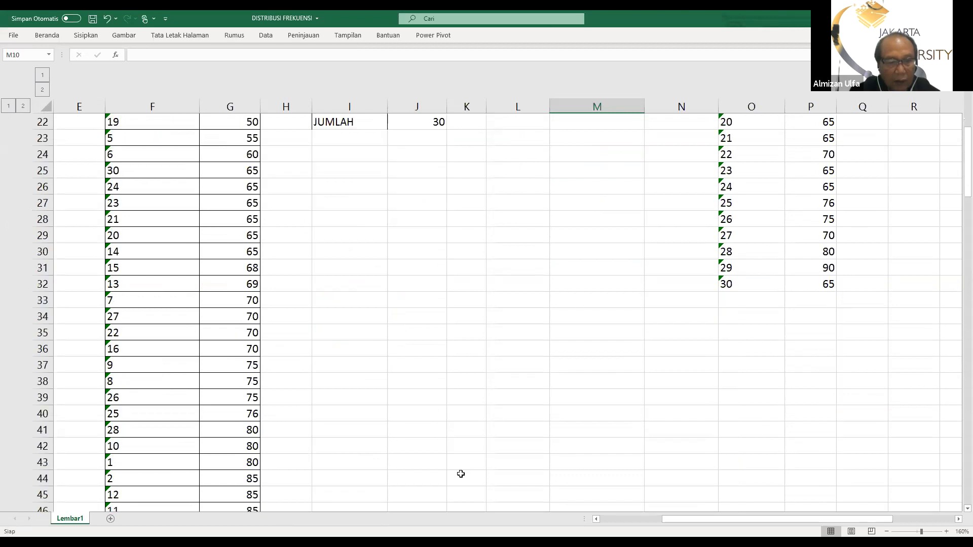
scroll(457, 473, down, 1)
scroll(455, 473, up, 1)
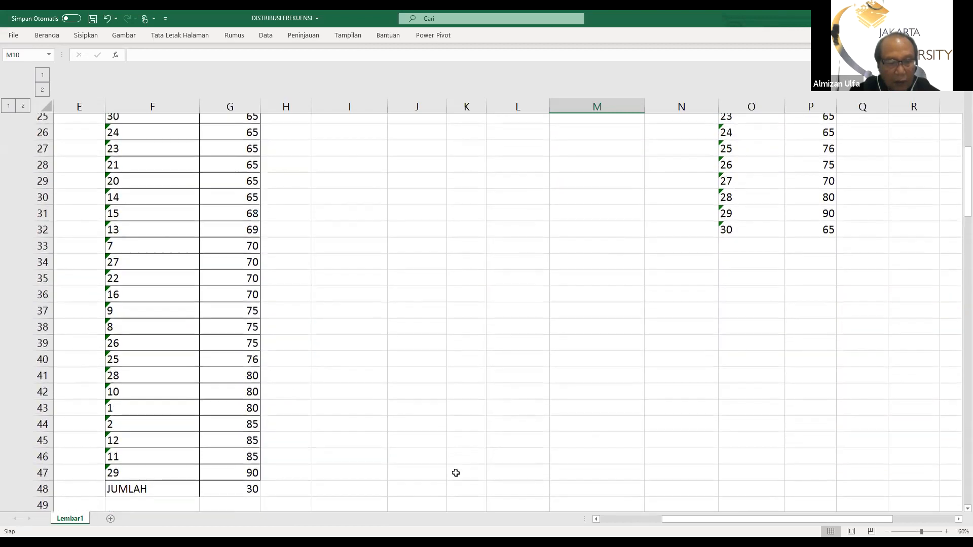
scroll(455, 473, up, 4)
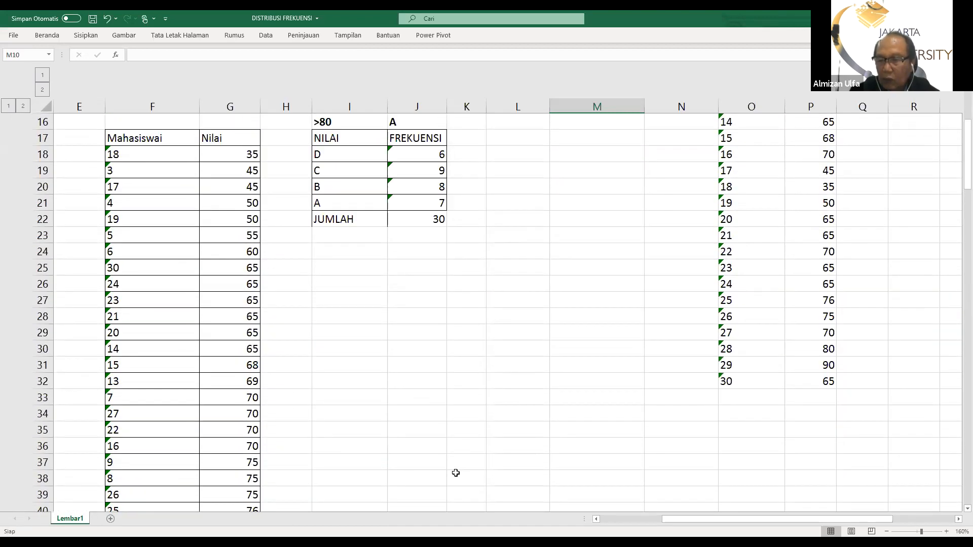
scroll(456, 472, up, 4)
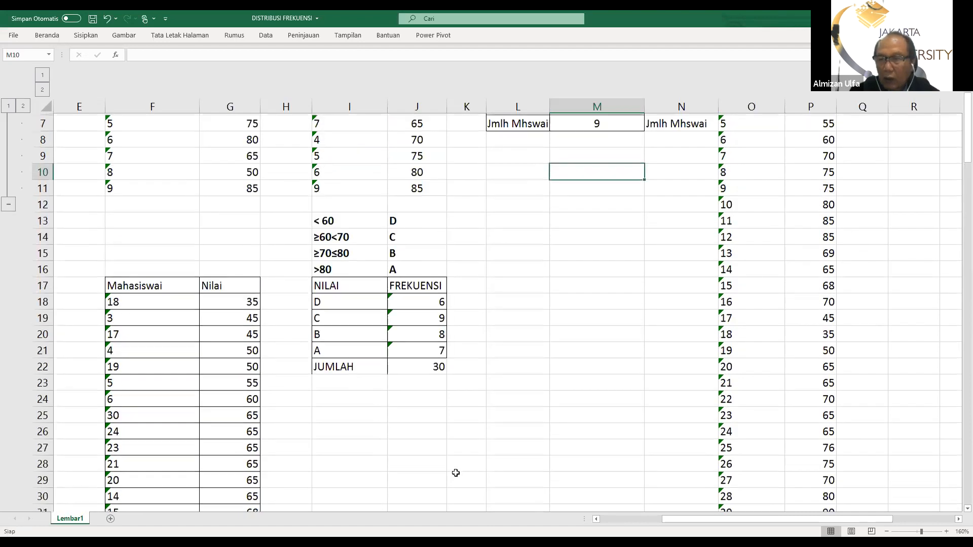
scroll(455, 473, down, 2)
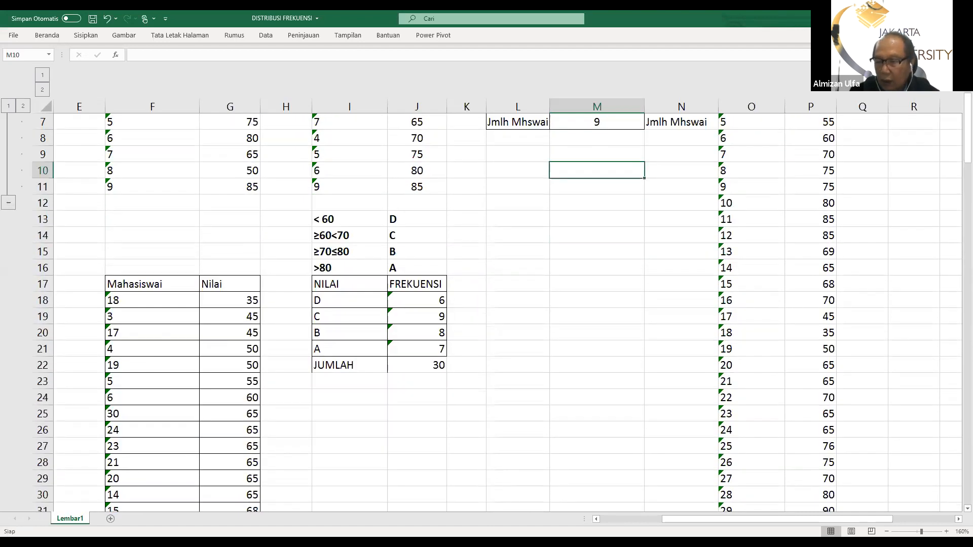
scroll(796, 485, down, 2)
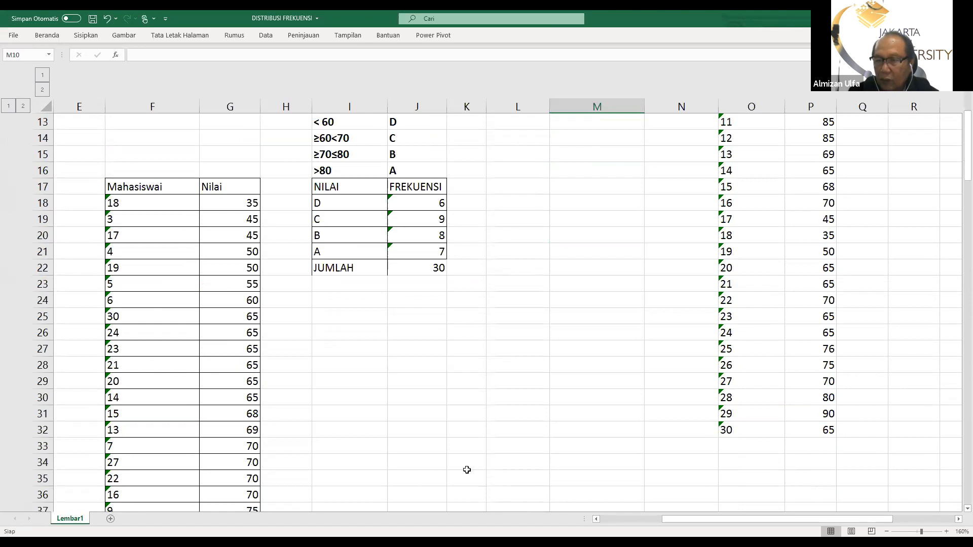
scroll(289, 438, down, 2)
scroll(258, 430, up, 1)
scroll(259, 430, down, 2)
scroll(495, 476, up, 7)
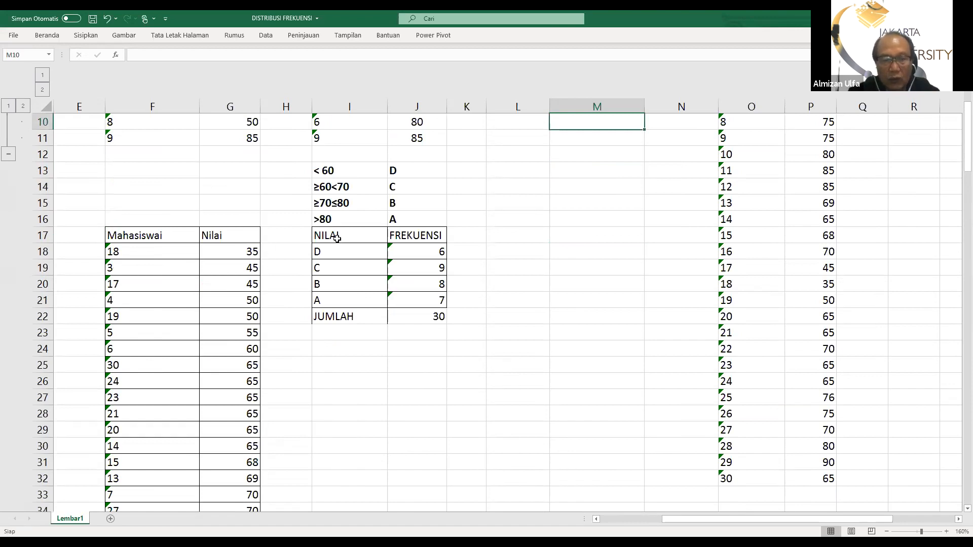
Center the contents of the NILAI and FREKUENSI table in I17:J22
drag(333, 236, 411, 311)
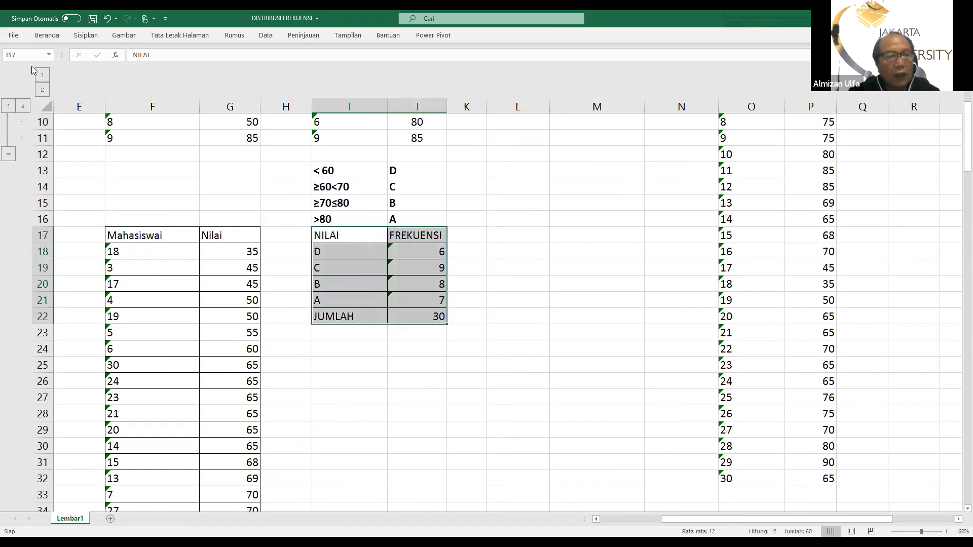
click(46, 37)
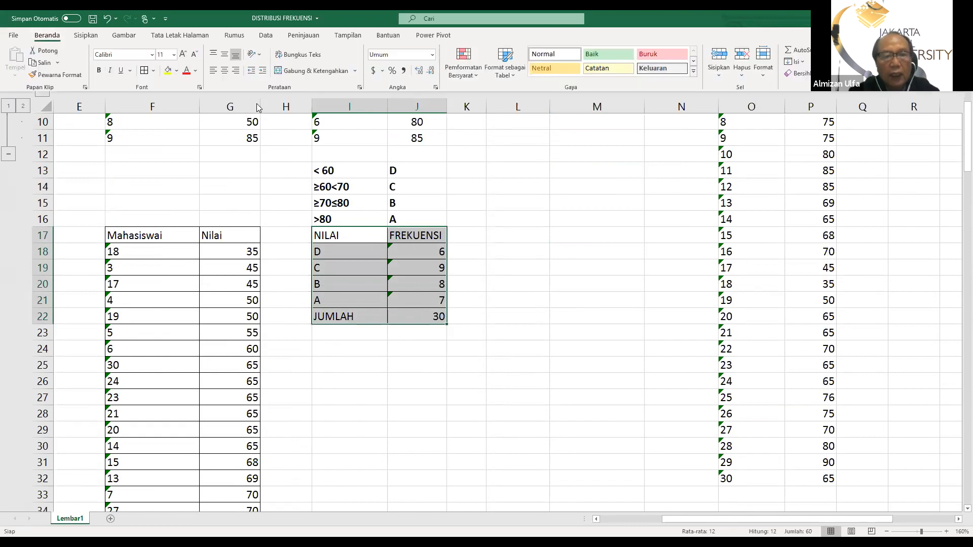
click(222, 71)
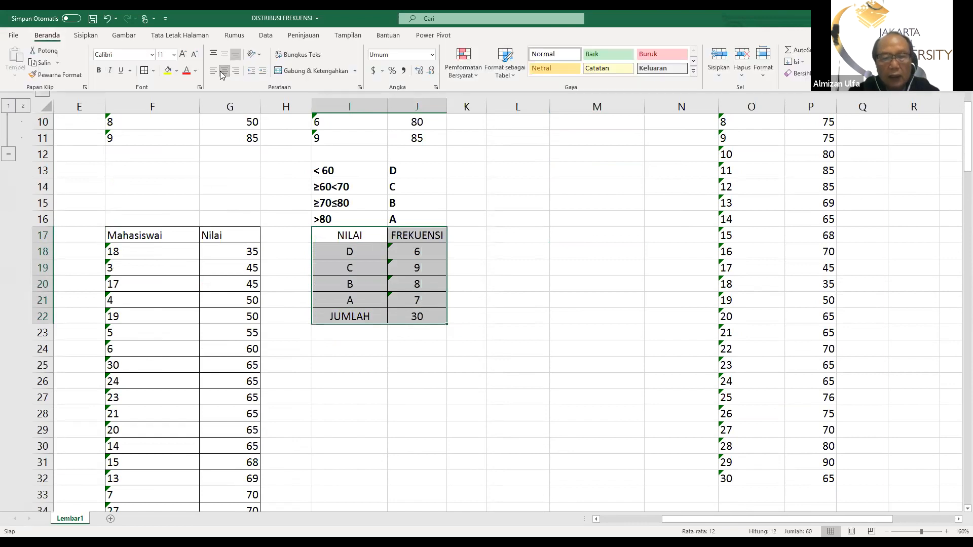
click(523, 336)
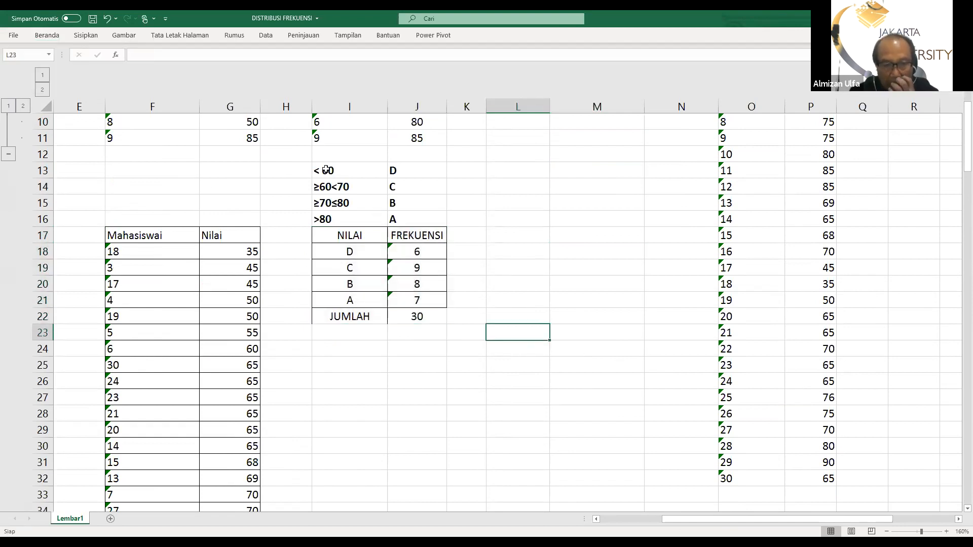
Change the font color of the score ranges and their letter grades in I13:J16 to red
drag(318, 171, 405, 213)
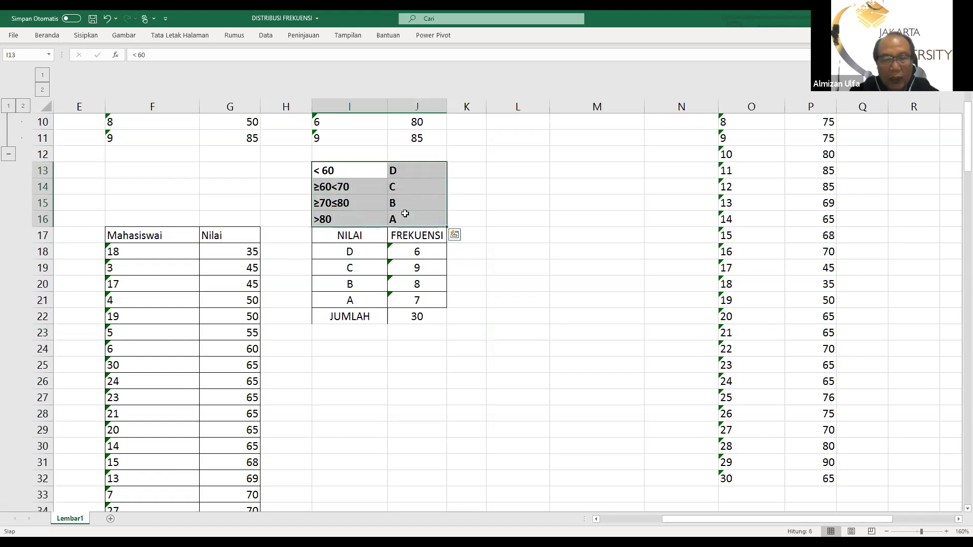
click(44, 35)
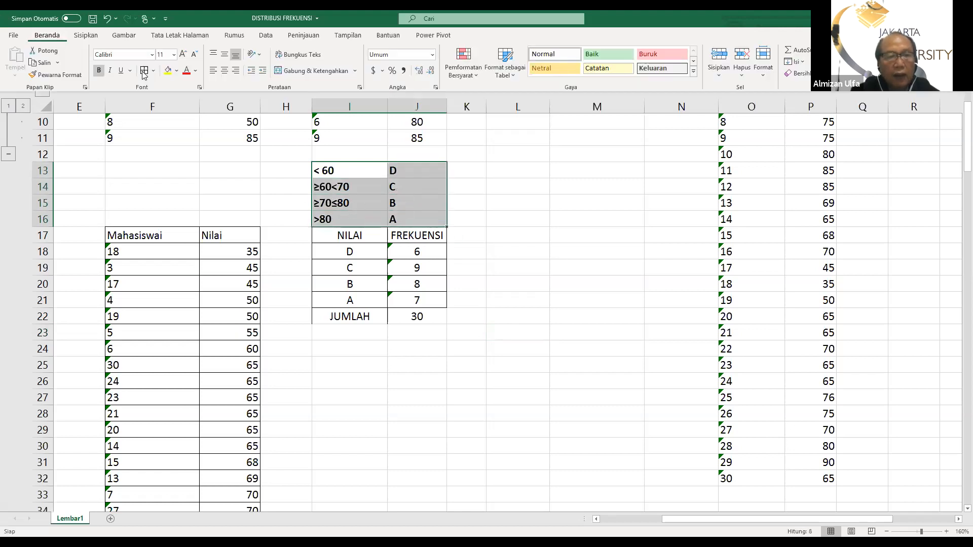
click(185, 70)
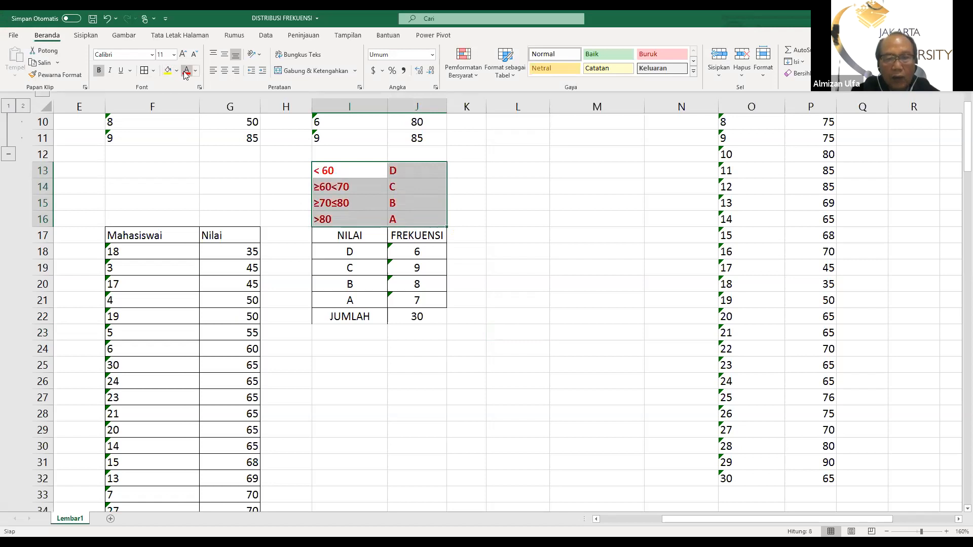
click(580, 296)
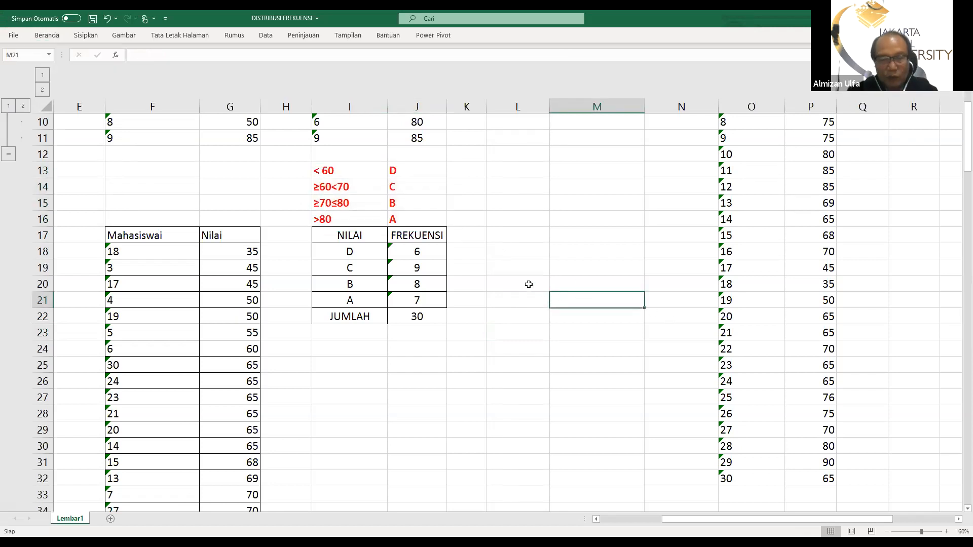
Review the unsorted 30-student scores in columns O:P and the sorted list down to its JUMLAH row
scroll(534, 277, up, 2)
scroll(535, 289, up, 1)
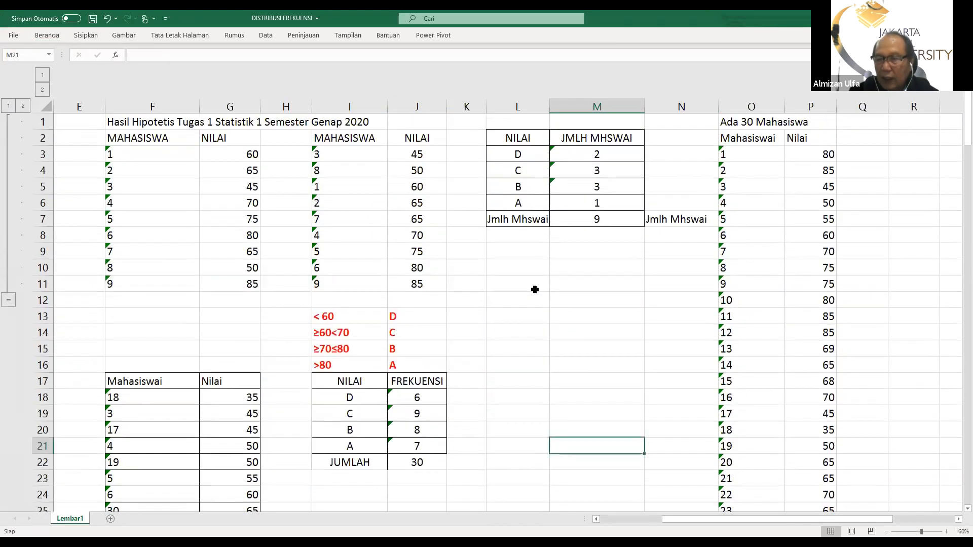
scroll(735, 299, down, 5)
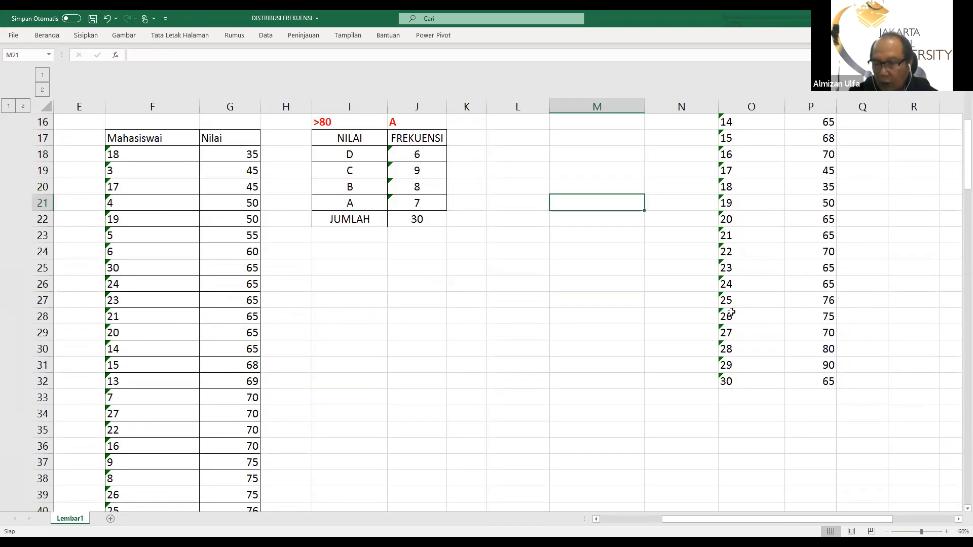
scroll(731, 313, up, 5)
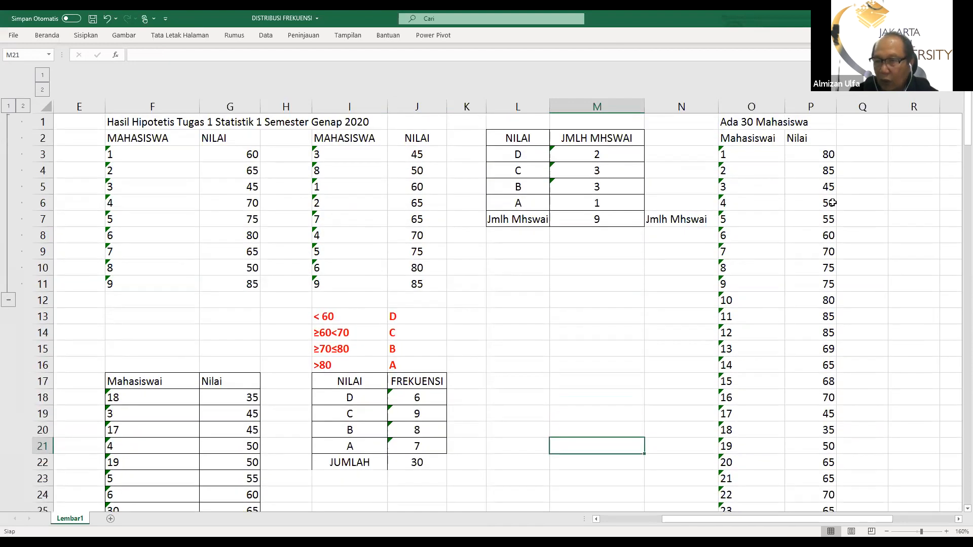
scroll(821, 285, down, 5)
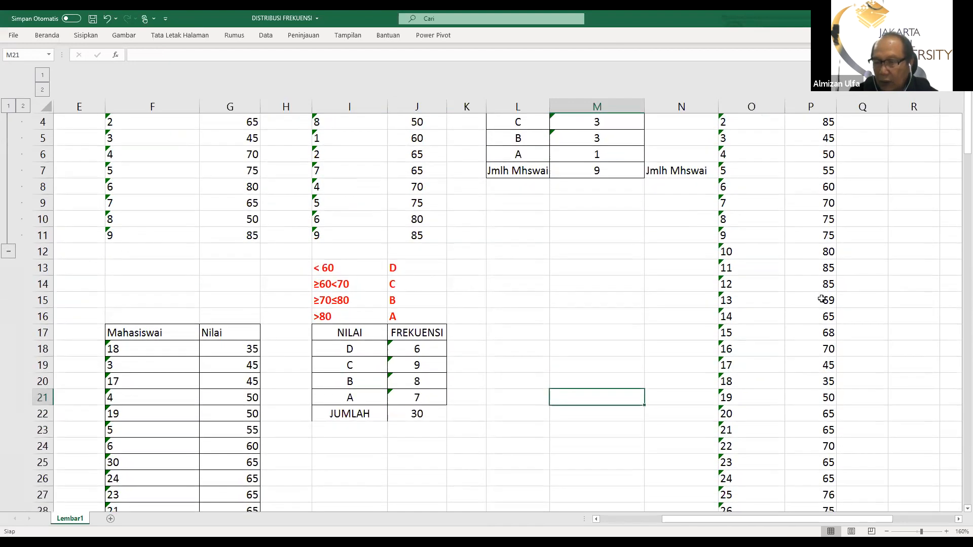
scroll(822, 299, down, 2)
scroll(821, 296, up, 4)
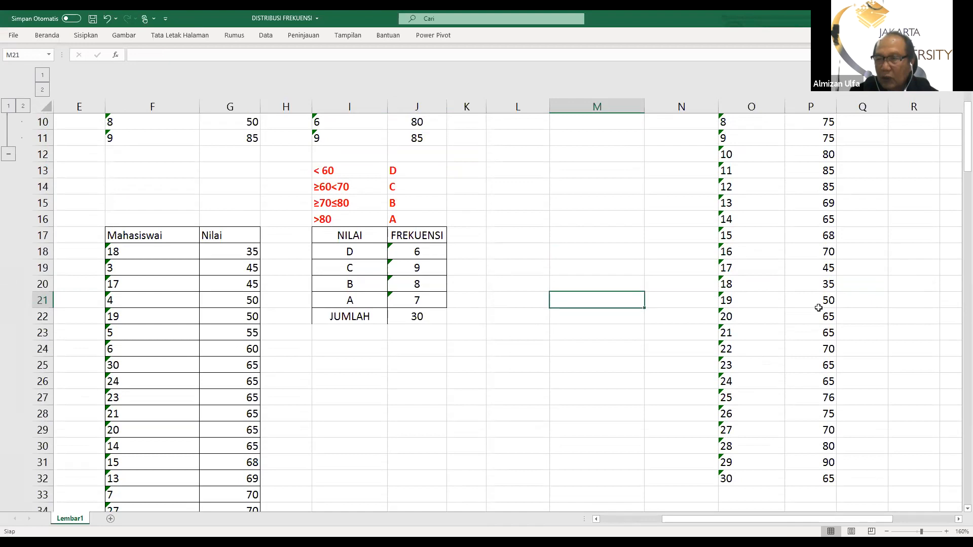
scroll(819, 307, up, 3)
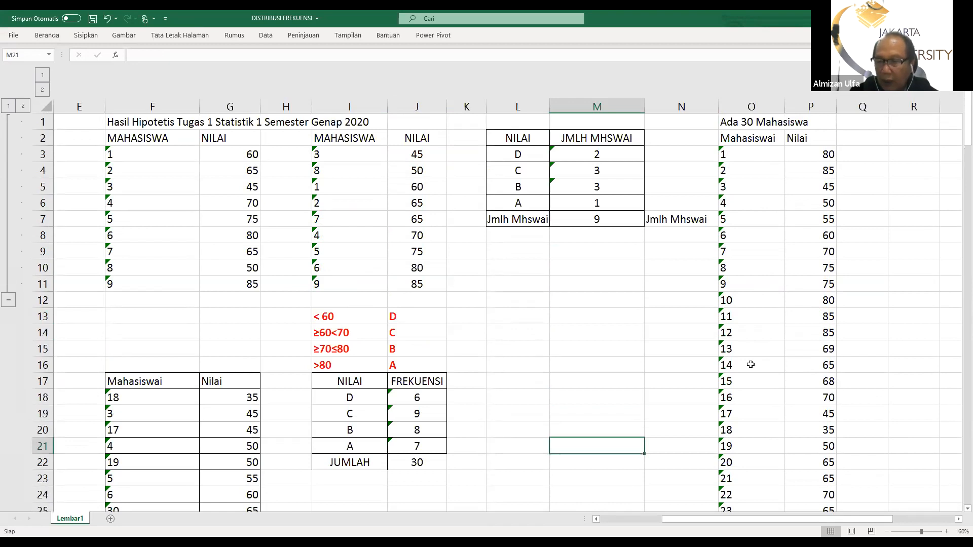
scroll(787, 358, down, 4)
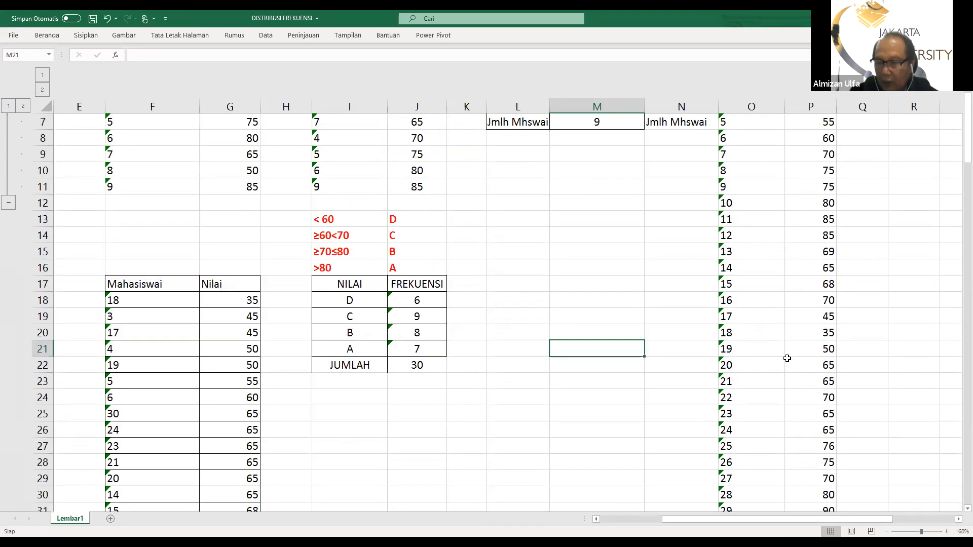
scroll(786, 358, down, 1)
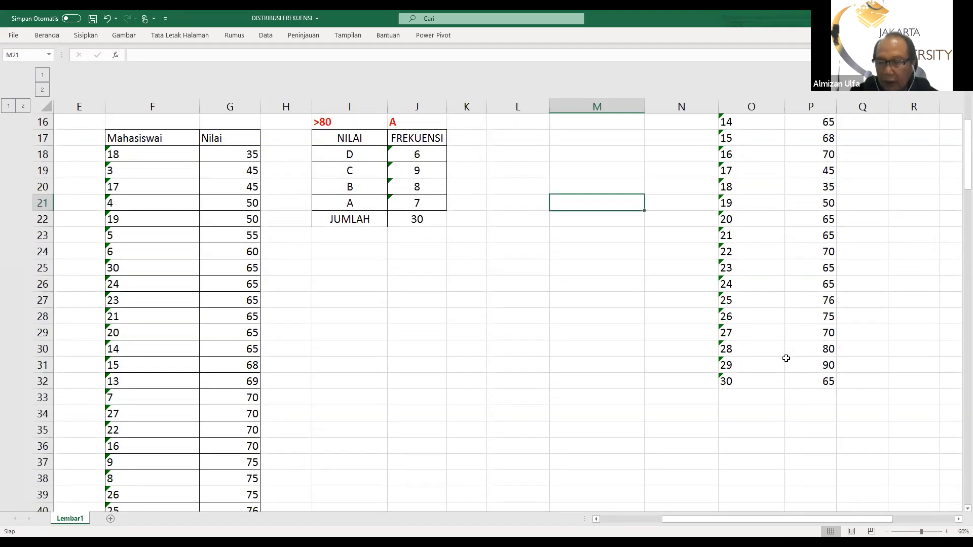
scroll(361, 416, down, 3)
scroll(265, 418, down, 2)
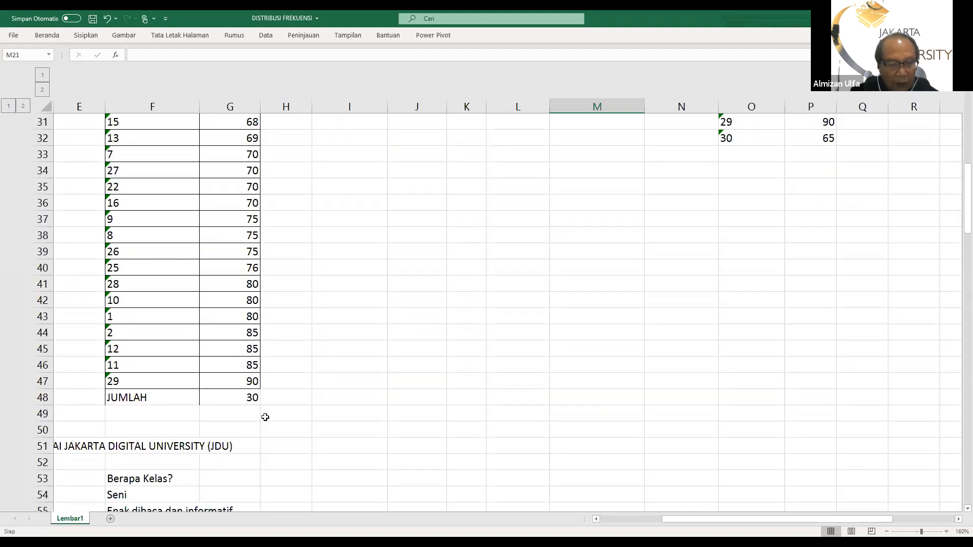
Clear the sorted student numbers and scores in F18:G47, keeping the table's header and JUMLAH rows
scroll(236, 381, up, 6)
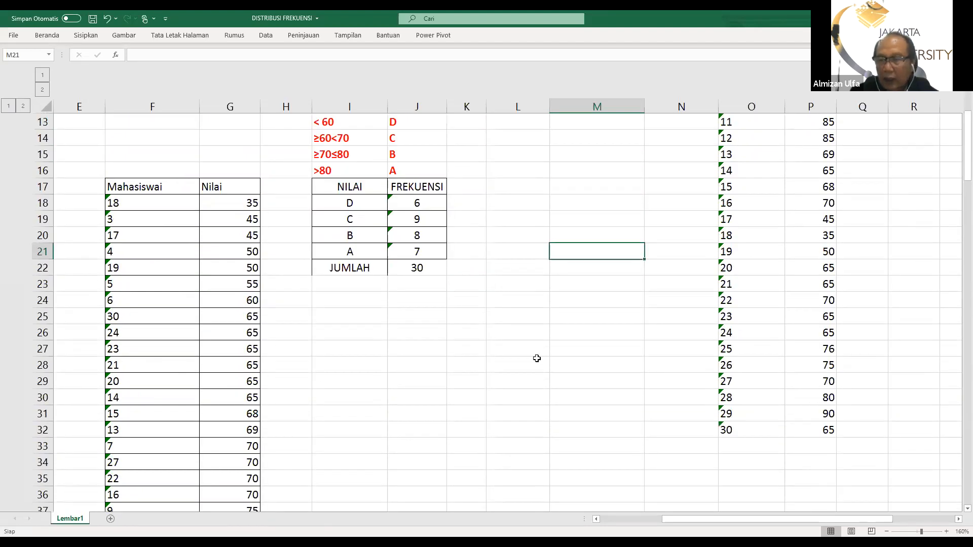
scroll(534, 359, up, 3)
scroll(537, 359, up, 1)
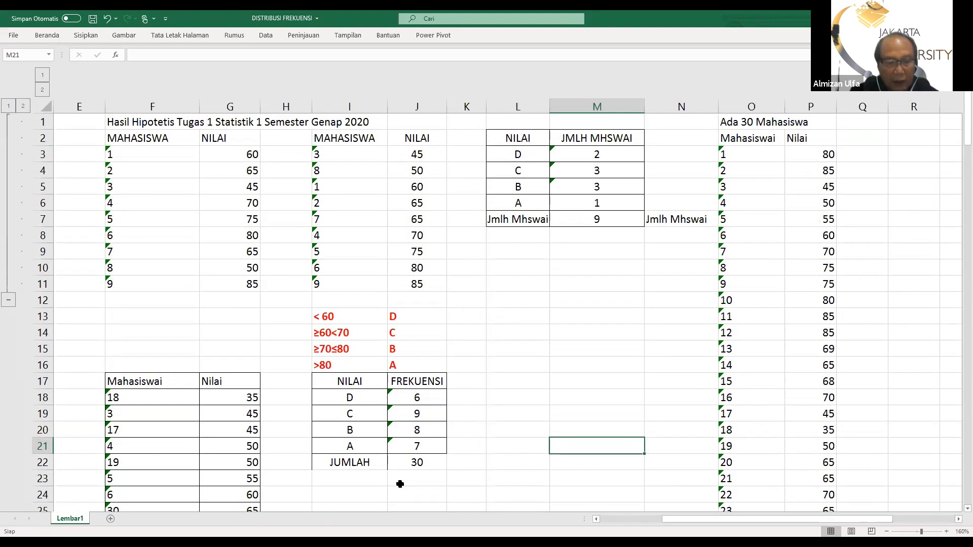
scroll(80, 252, down, 3)
drag(111, 252, 229, 459)
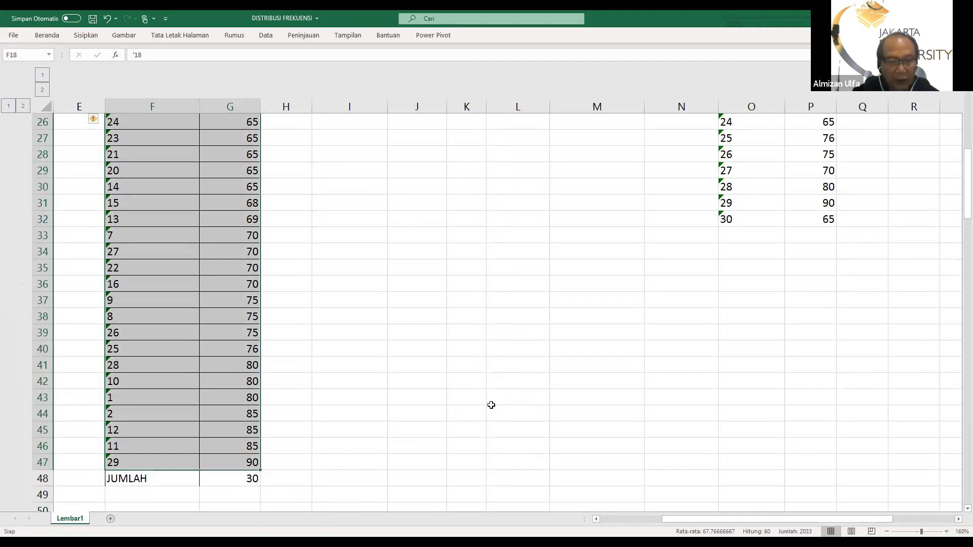
key(Delete)
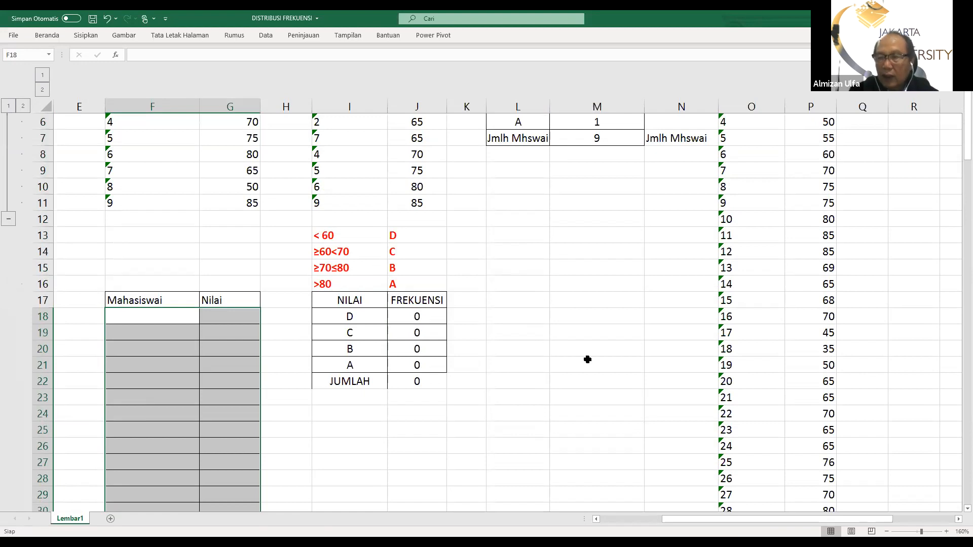
Copy the unsorted 30-student numbers and scores from O3:P32 into the table starting at F18
scroll(587, 359, up, 2)
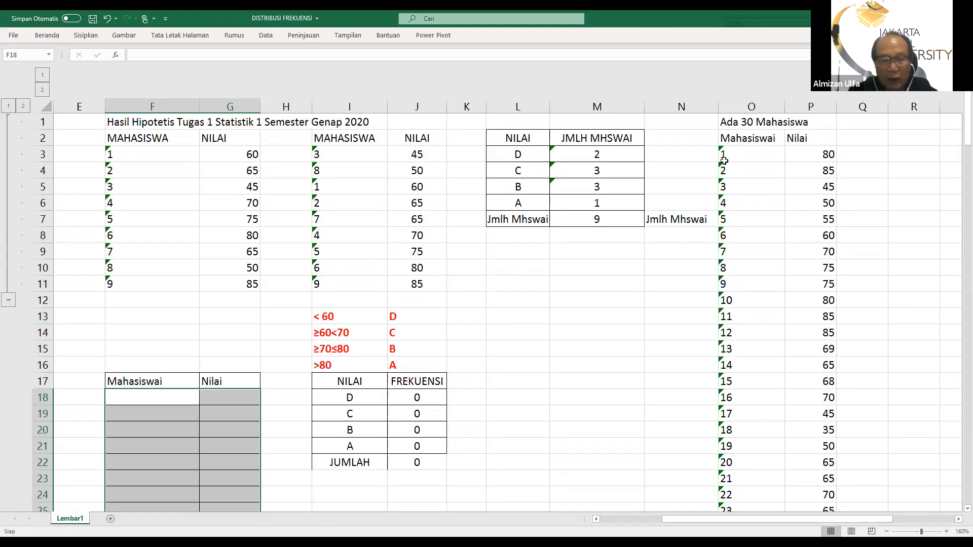
drag(731, 155, 791, 440)
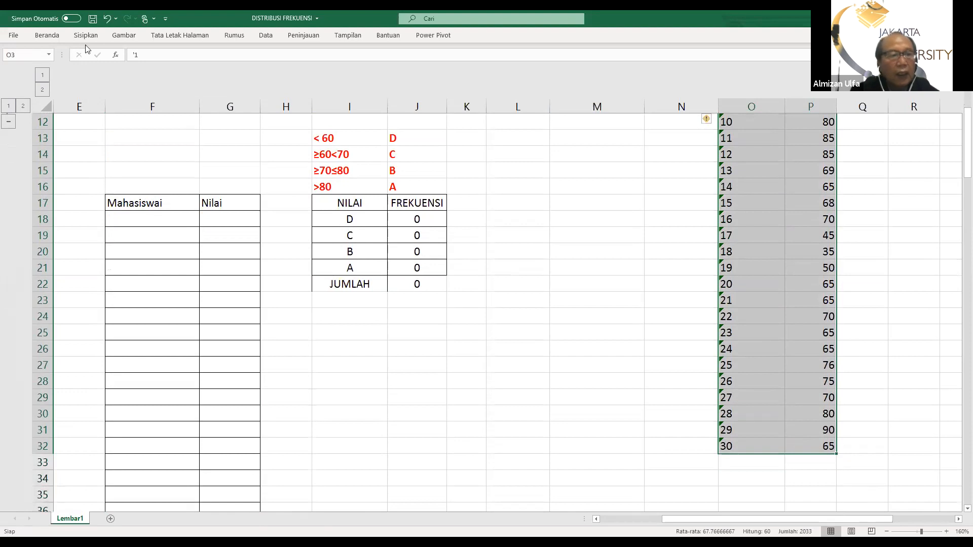
click(43, 36)
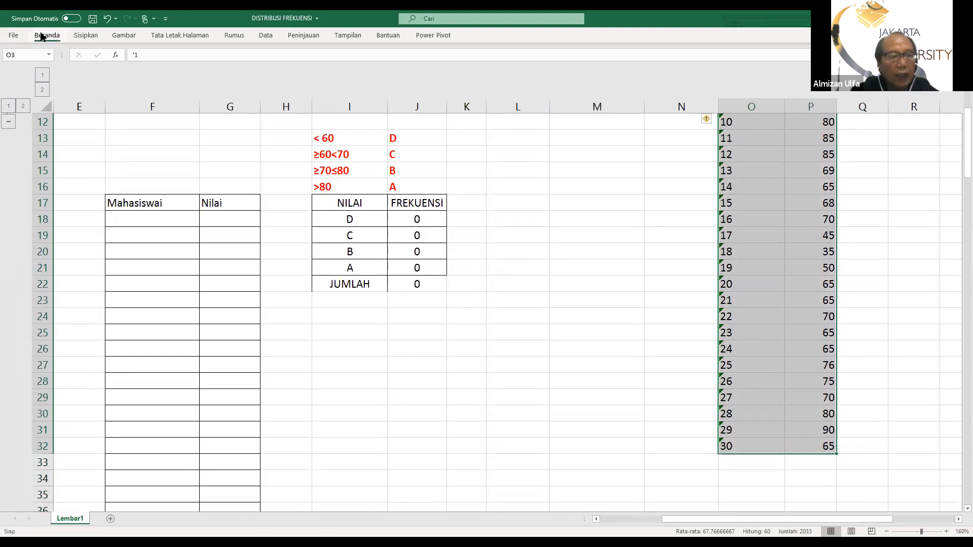
click(43, 36)
click(42, 62)
scroll(173, 465, up, 4)
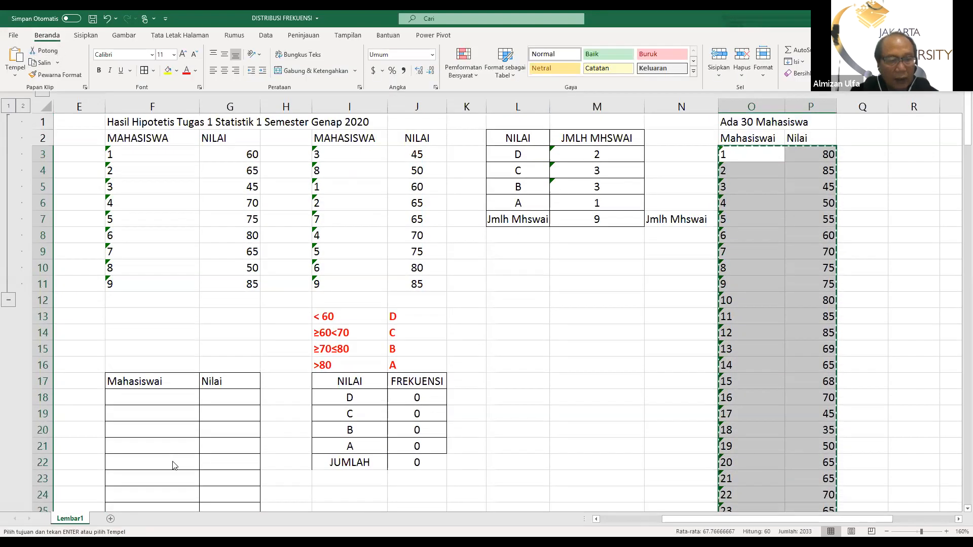
click(133, 396)
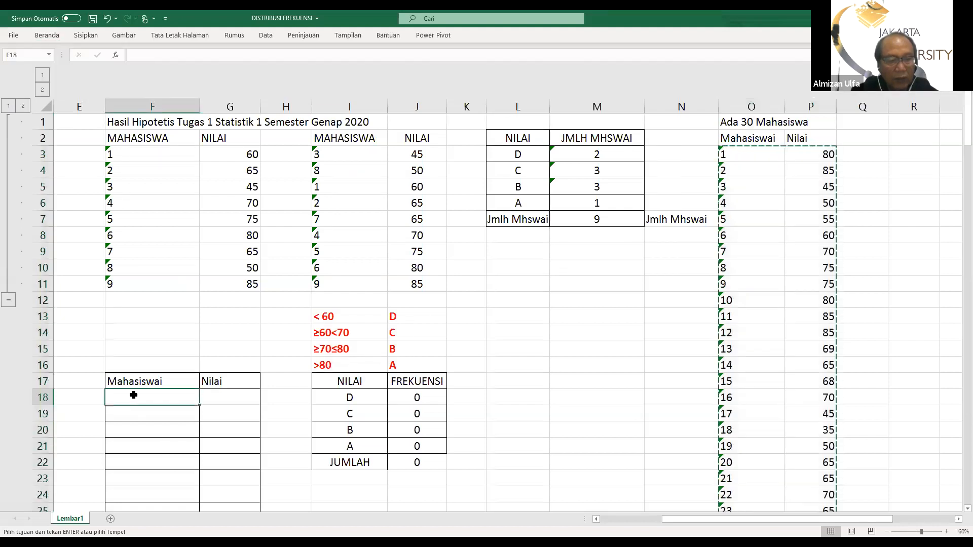
click(44, 36)
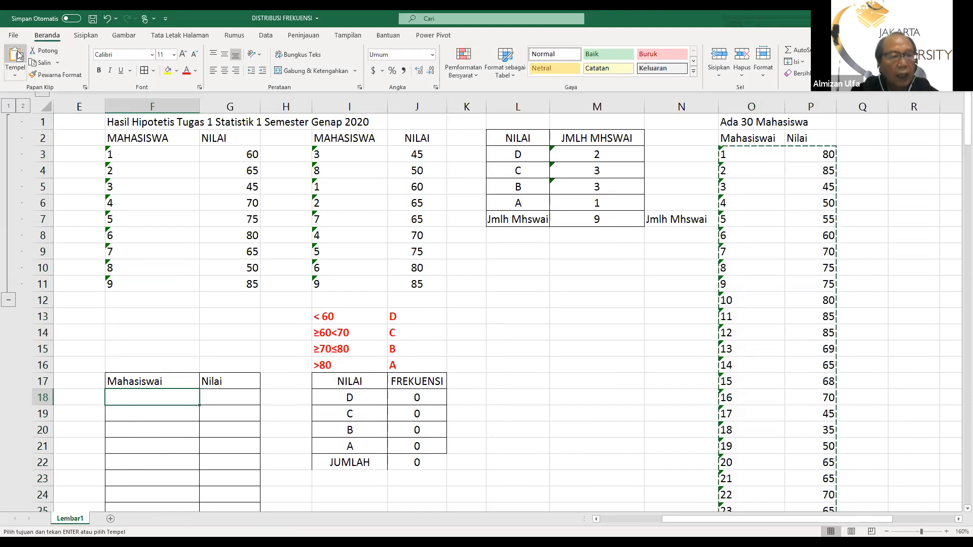
click(15, 57)
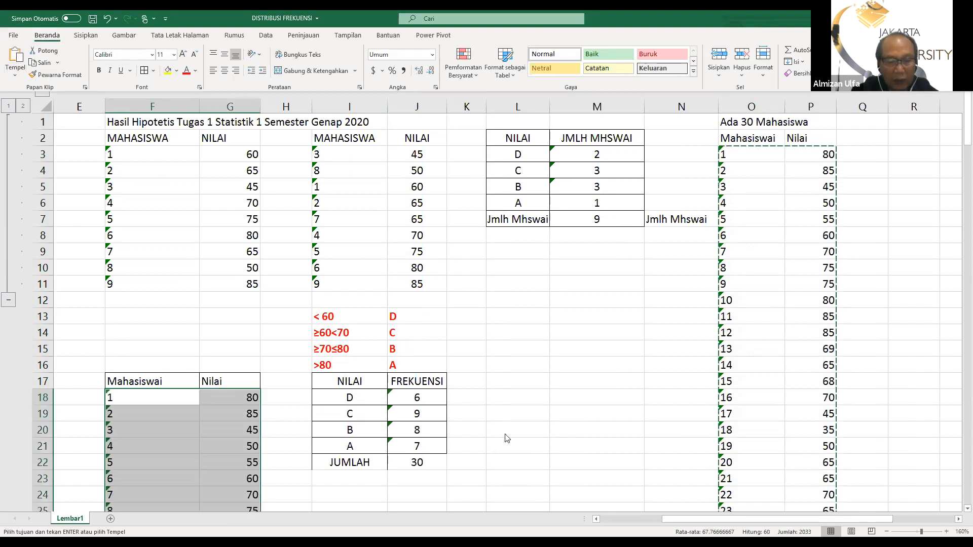
scroll(429, 438, down, 6)
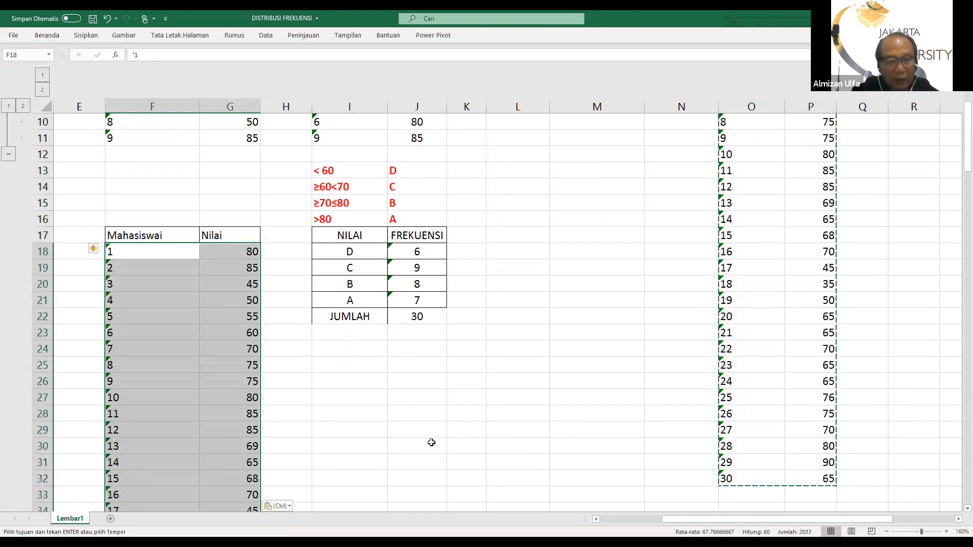
scroll(426, 437, down, 4)
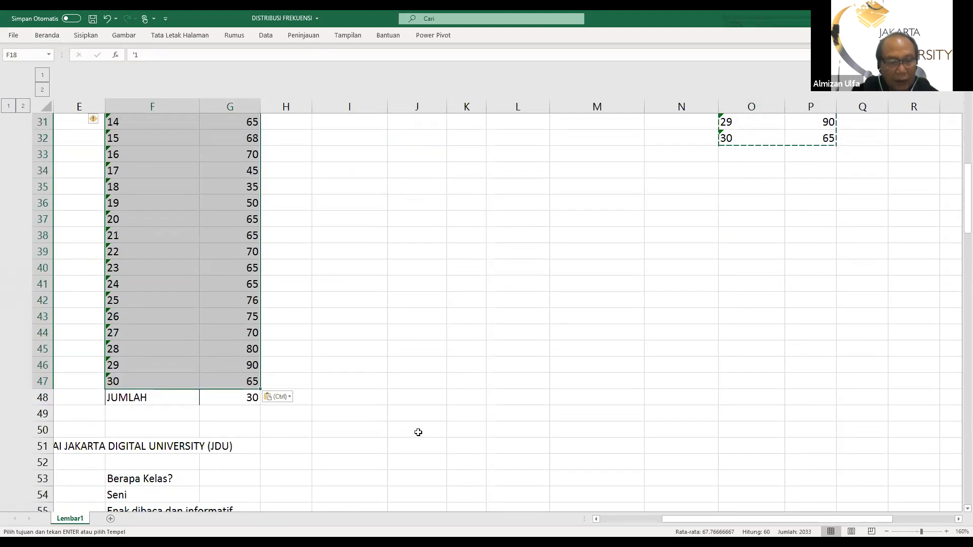
Center the contents of the Mahasiswai and Nilai table in F17:G48, including the JUMLAH row
scroll(417, 432, up, 5)
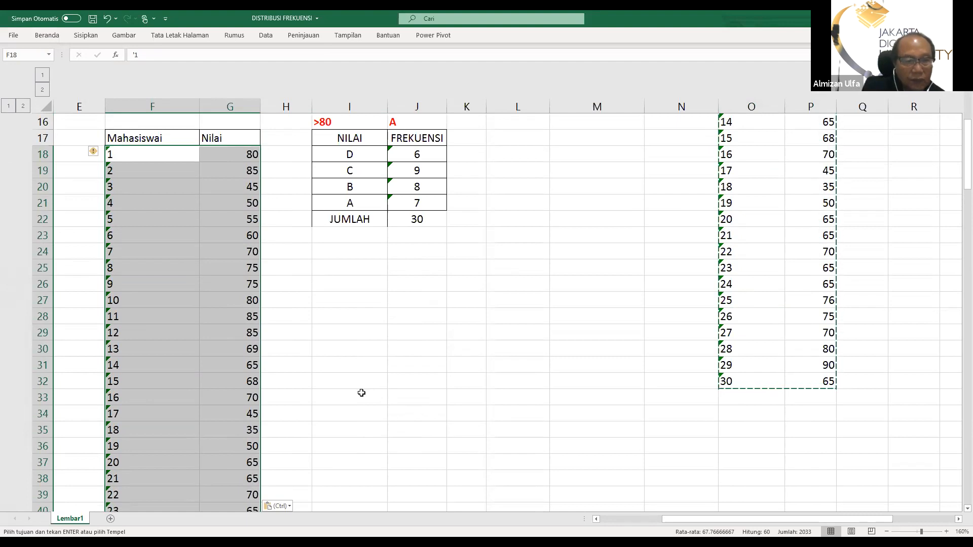
scroll(330, 399, up, 3)
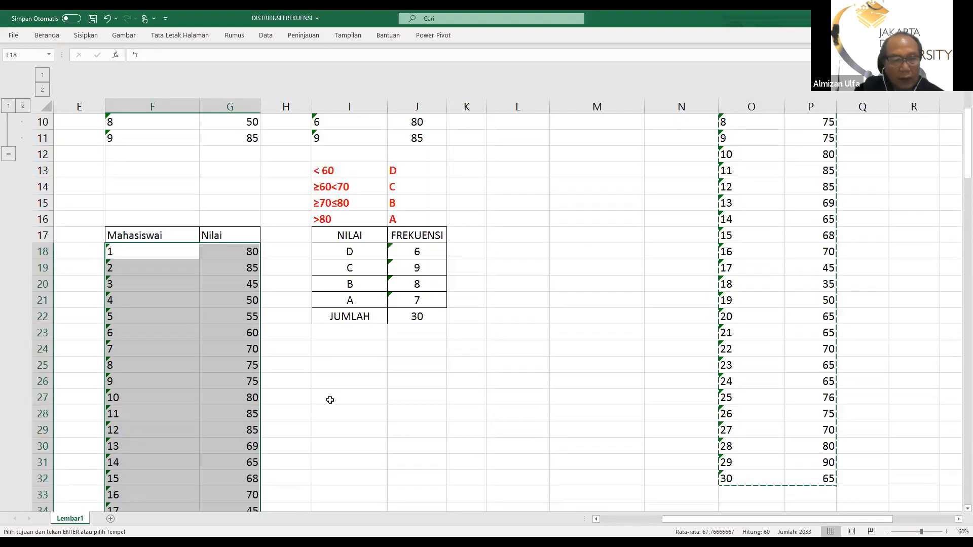
scroll(329, 397, down, 4)
scroll(130, 239, up, 2)
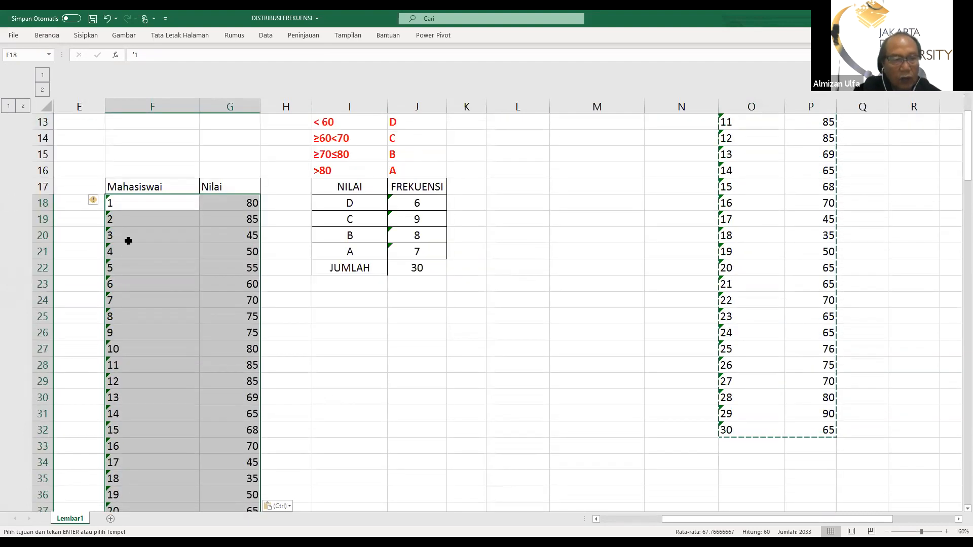
drag(115, 186, 217, 395)
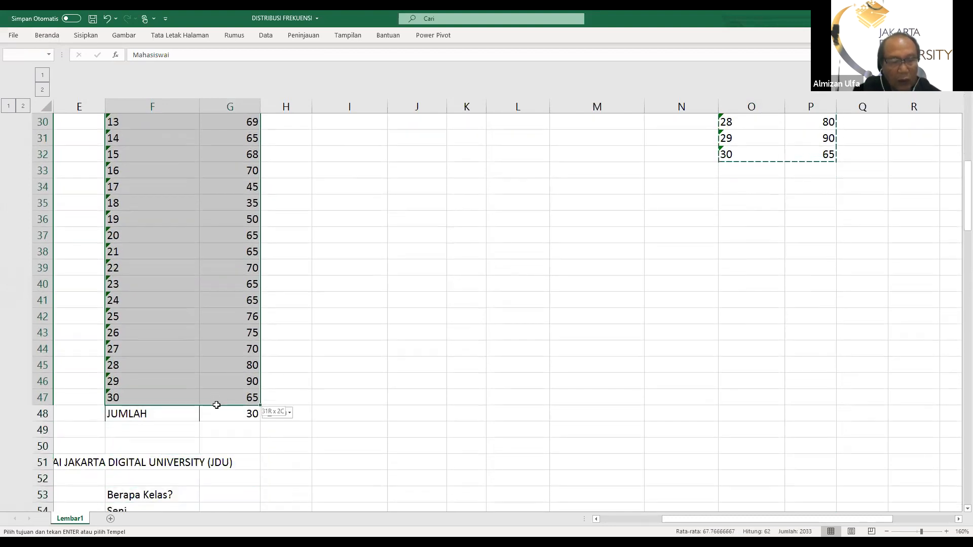
drag(217, 406, 217, 415)
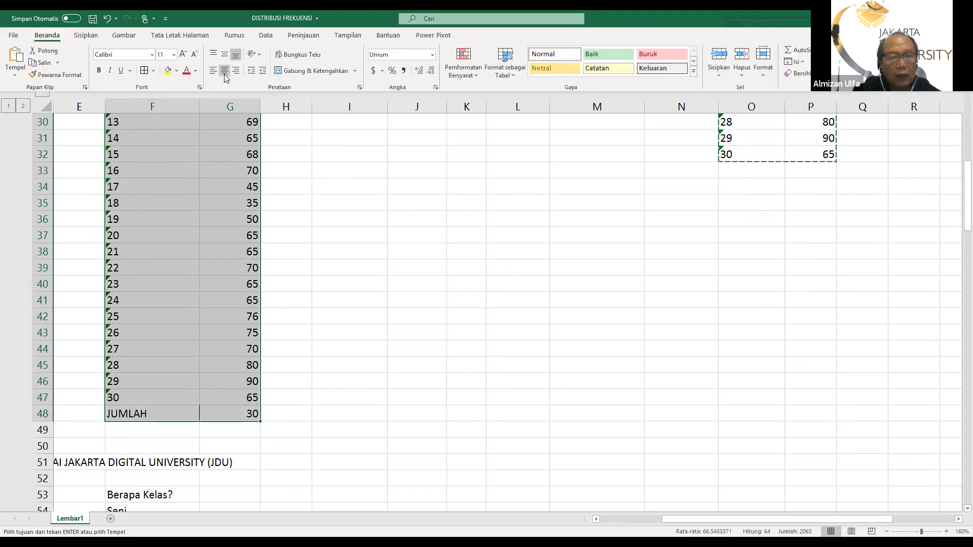
click(224, 73)
scroll(242, 289, up, 8)
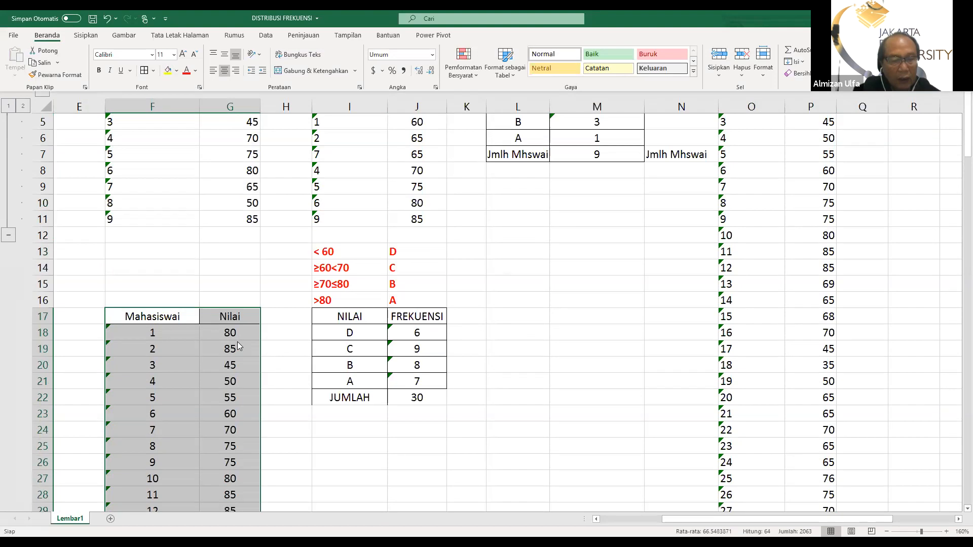
scroll(263, 414, down, 8)
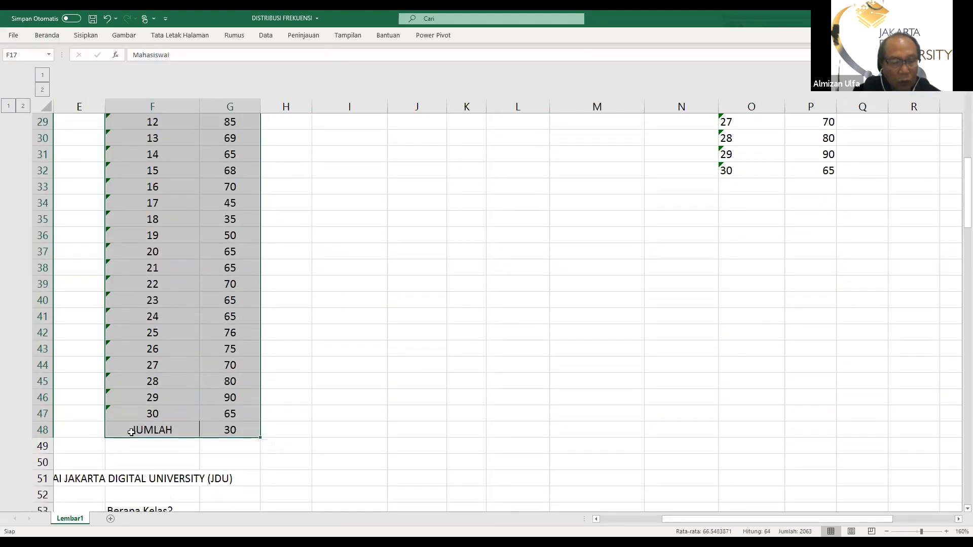
click(297, 397)
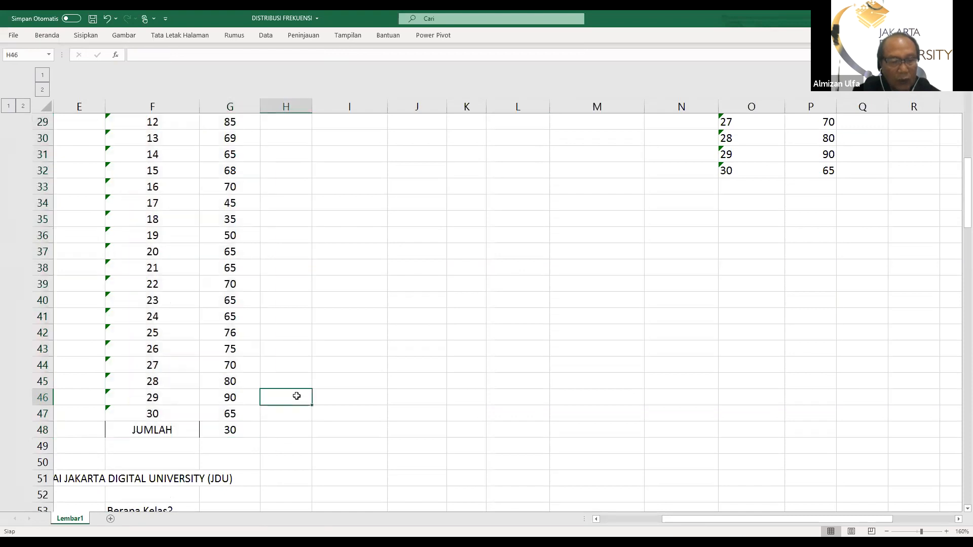
Sort the student table in F17:G47 by Nilai from smallest to largest, treating the first row as headers
scroll(249, 320, up, 3)
scroll(159, 221, up, 2)
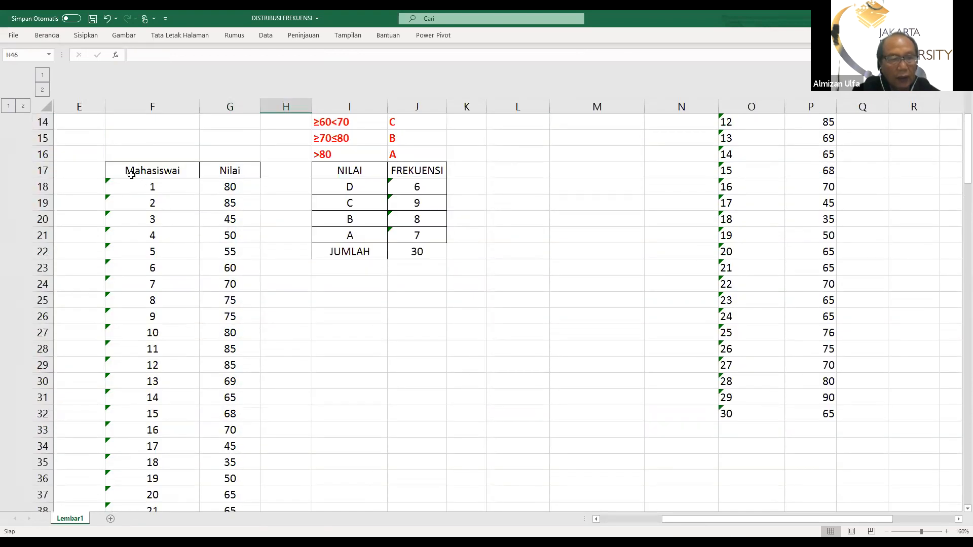
drag(130, 171, 222, 466)
scroll(329, 393, up, 3)
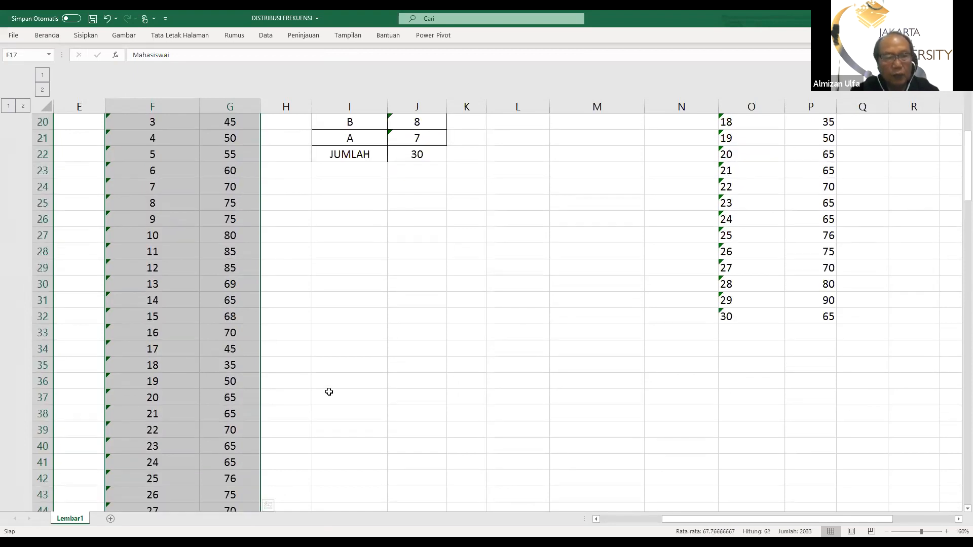
scroll(329, 390, up, 3)
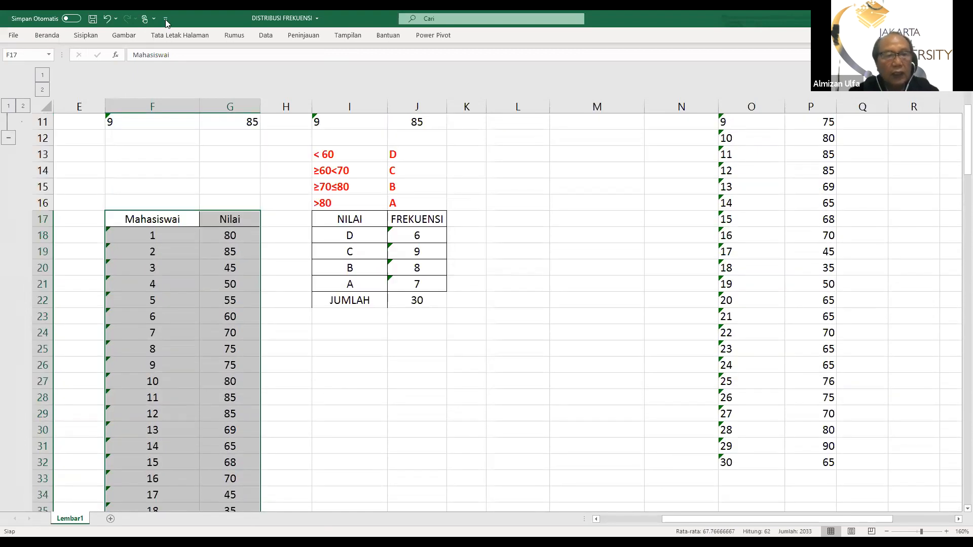
click(267, 36)
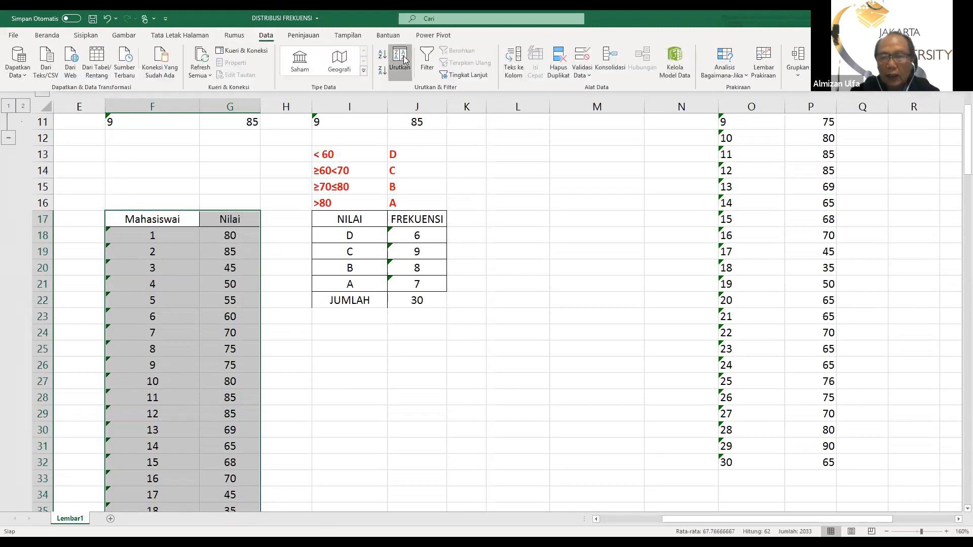
click(404, 59)
click(673, 192)
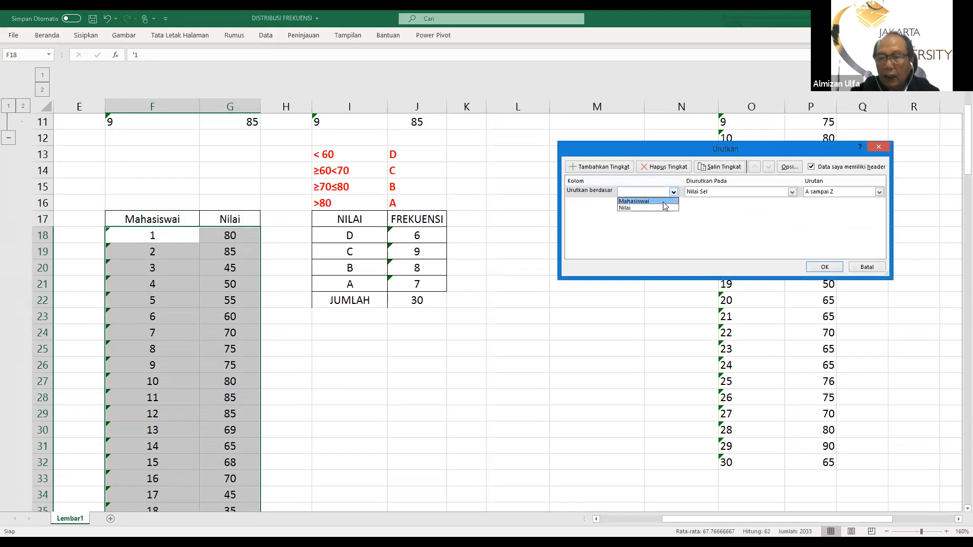
click(662, 208)
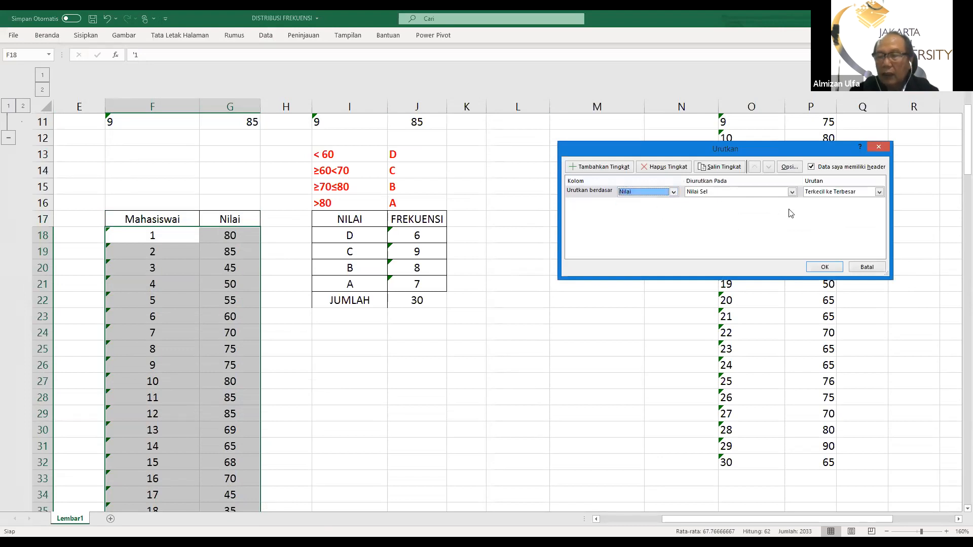
click(821, 269)
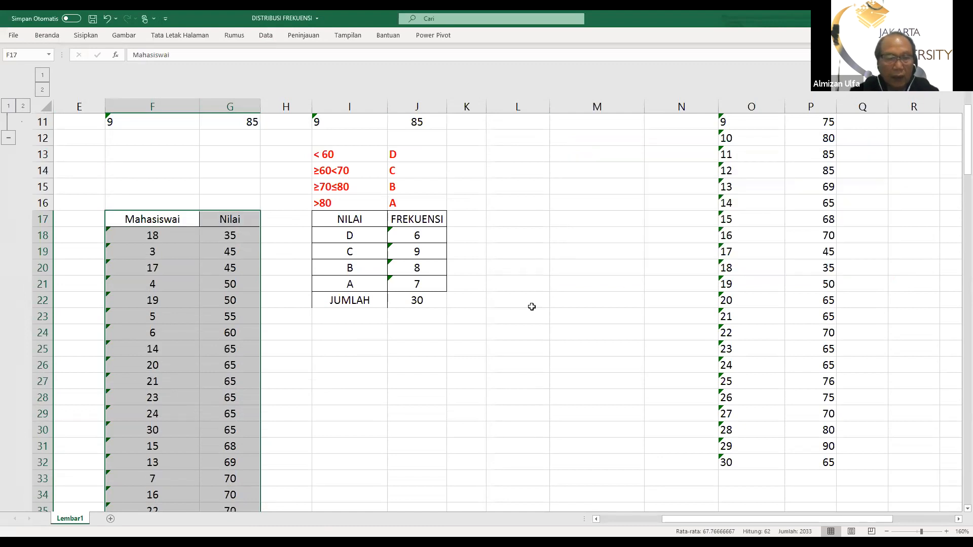
Review the sorted scores down to the JUMLAH row and clear the COUNT formula in G48
scroll(527, 303, down, 3)
scroll(523, 308, down, 3)
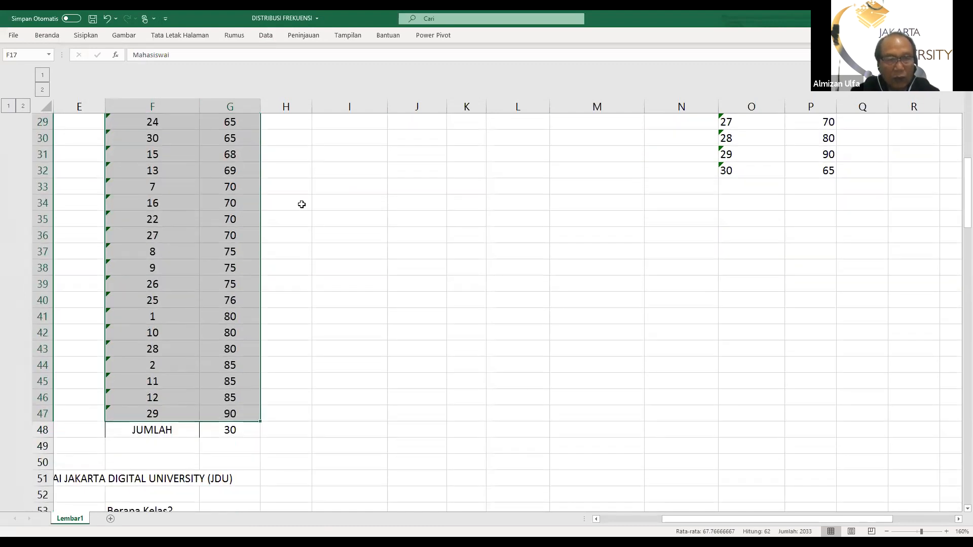
scroll(302, 204, up, 6)
scroll(259, 263, down, 8)
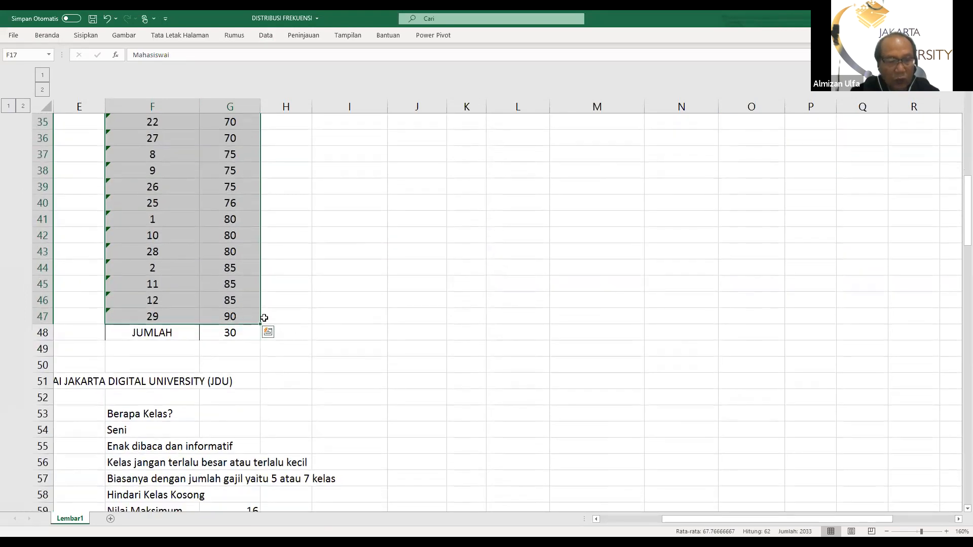
scroll(315, 276, up, 7)
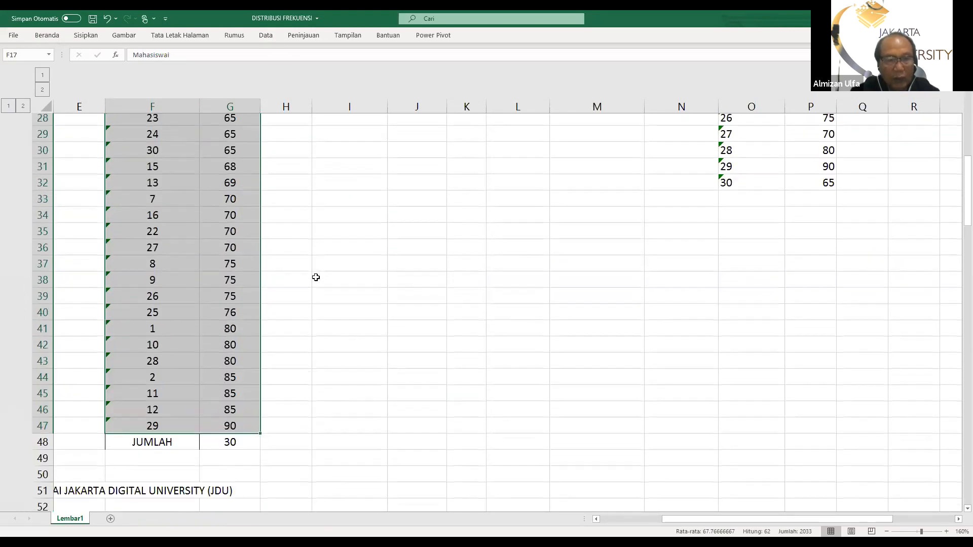
scroll(299, 269, down, 8)
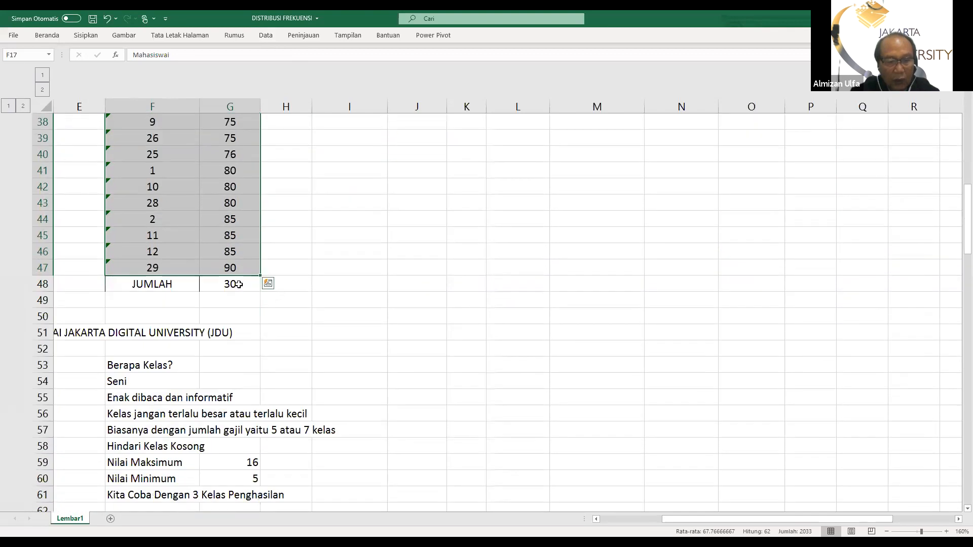
click(233, 283)
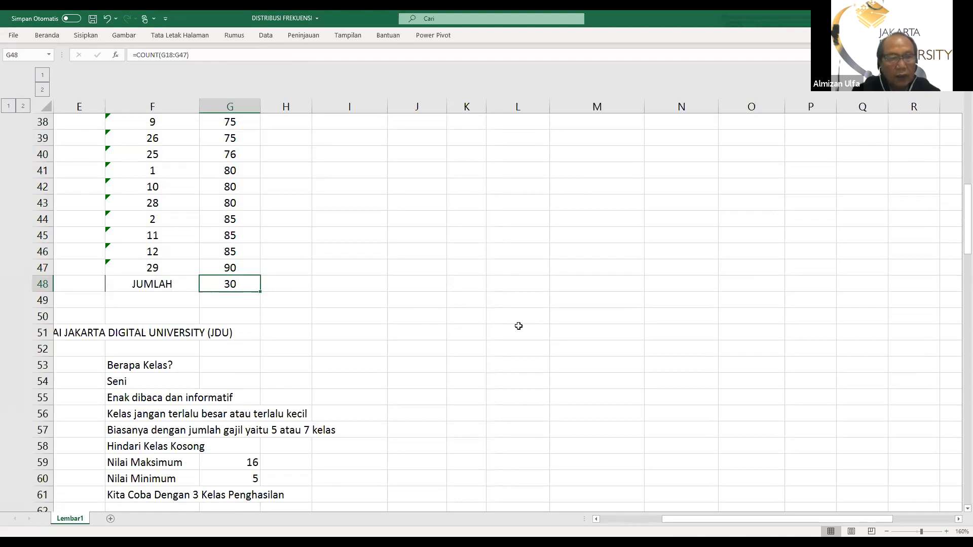
scroll(519, 324, up, 4)
scroll(459, 320, down, 2)
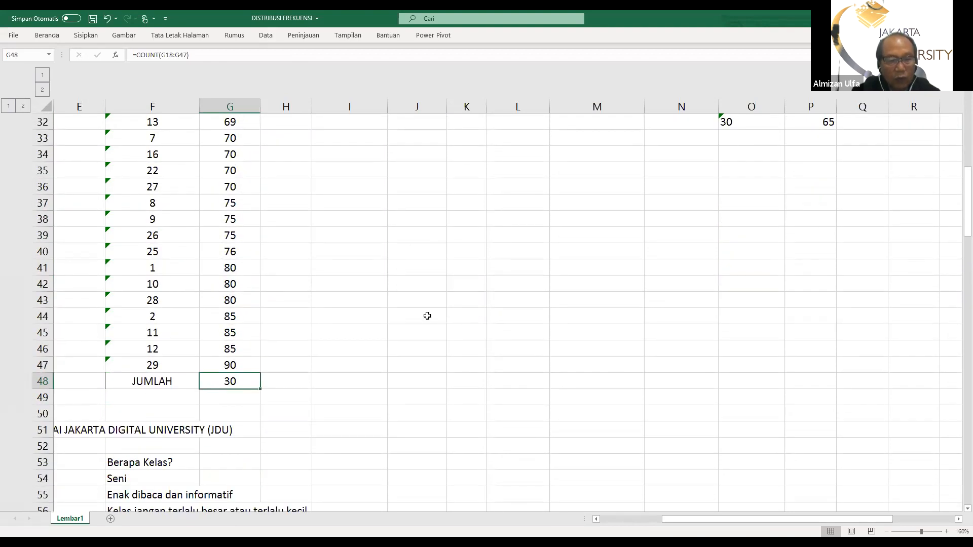
key(Delete)
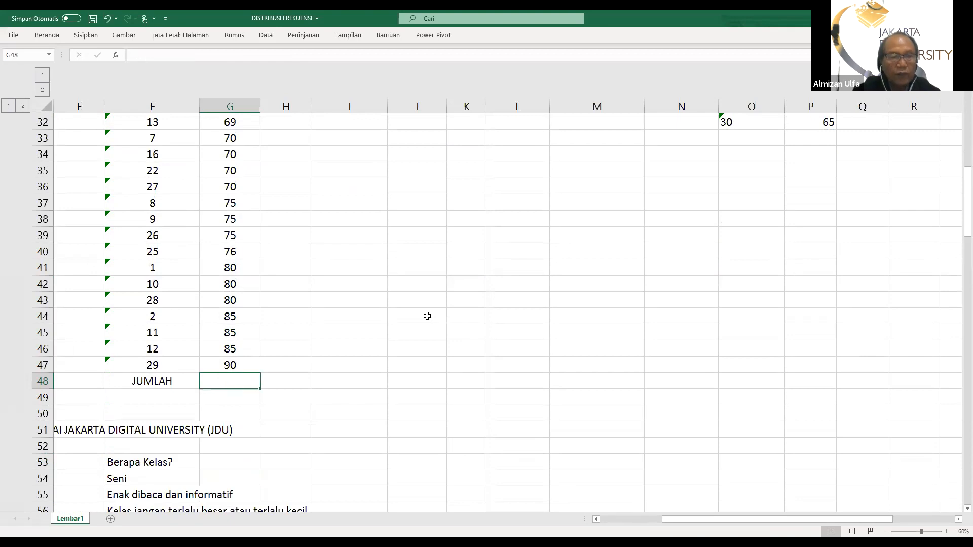
Count the sorted scores G18:G47 with a COUNT formula in the JUMLAH cell G48
scroll(219, 267, up, 5)
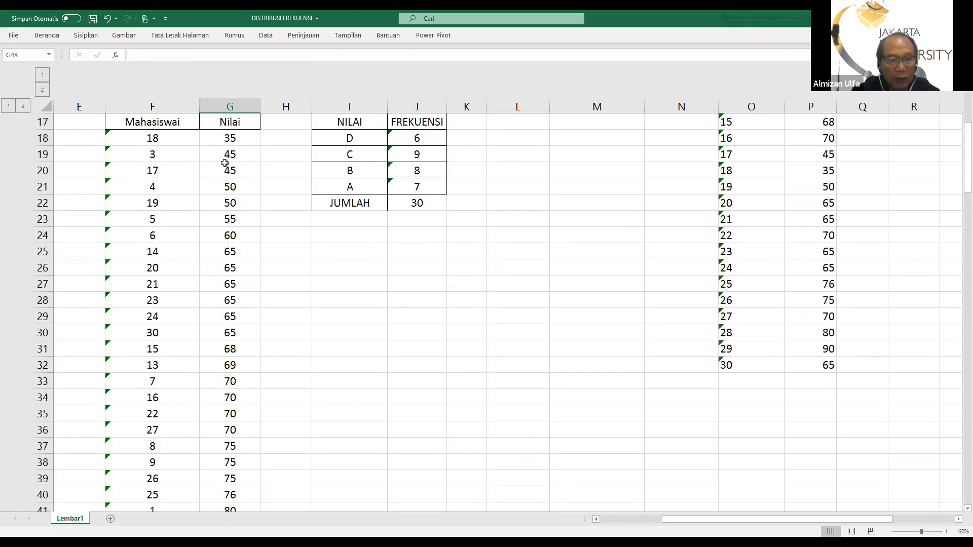
scroll(132, 204, down, 7)
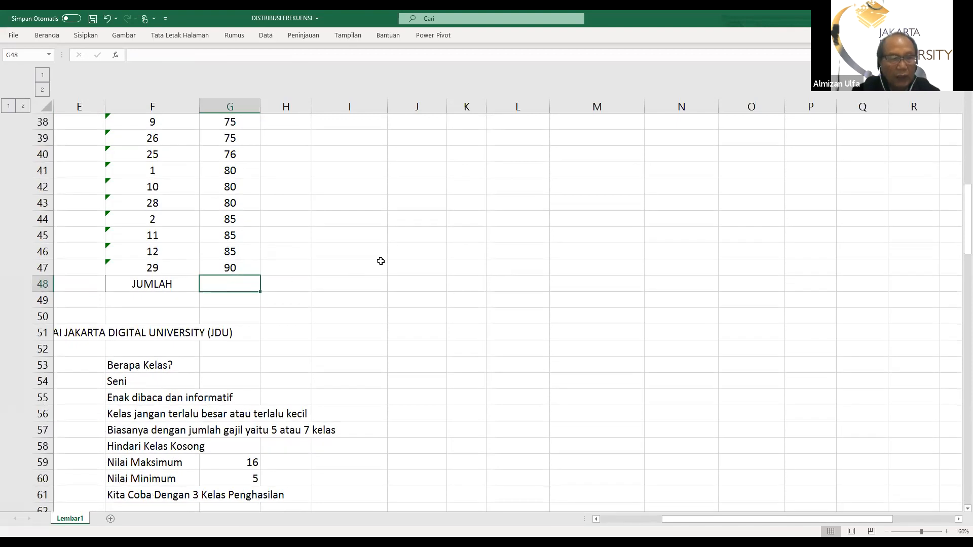
scroll(380, 260, up, 3)
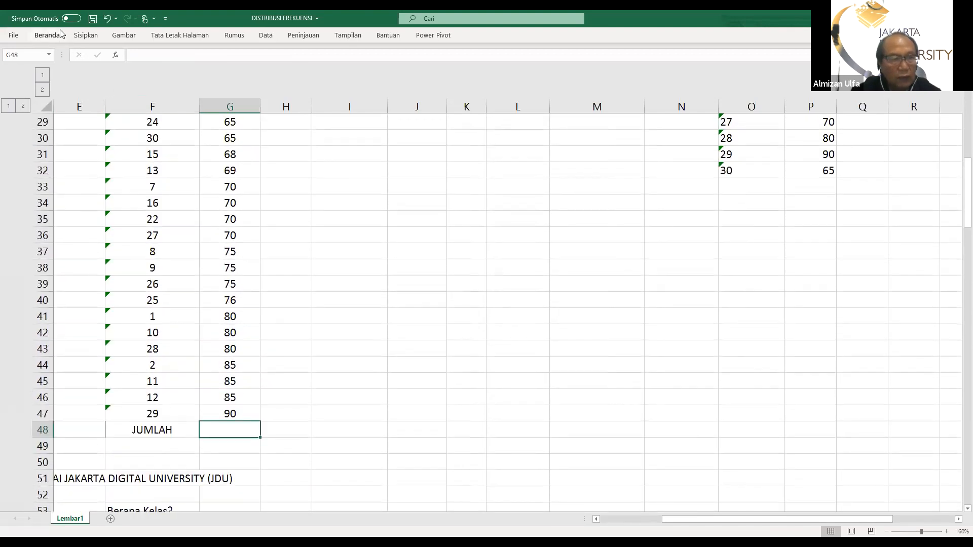
click(46, 36)
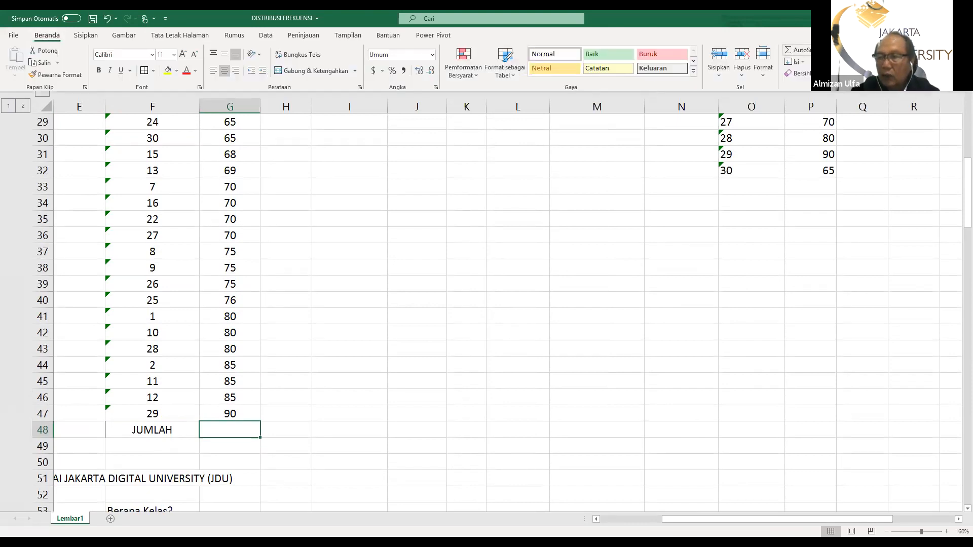
click(822, 50)
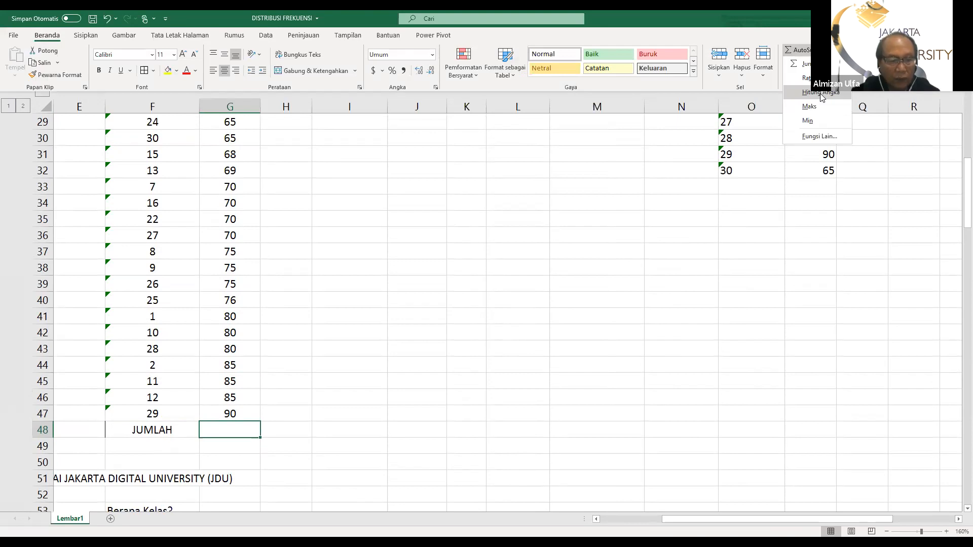
click(820, 93)
scroll(427, 186, down, 1)
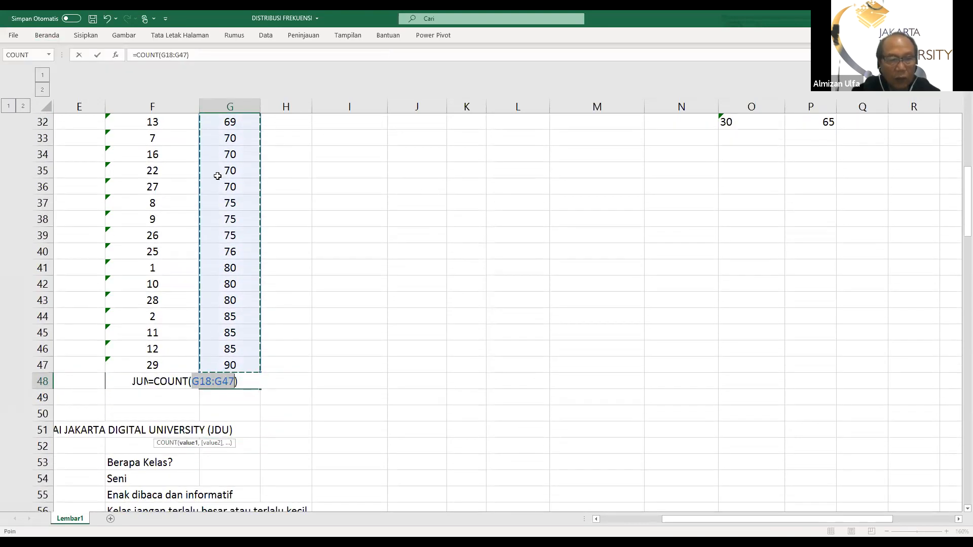
scroll(221, 184, up, 3)
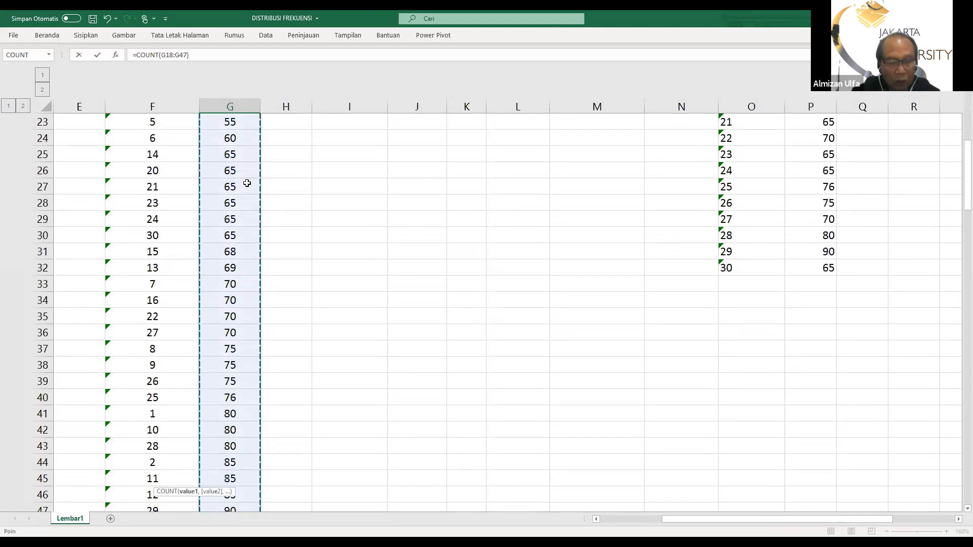
scroll(245, 182, down, 4)
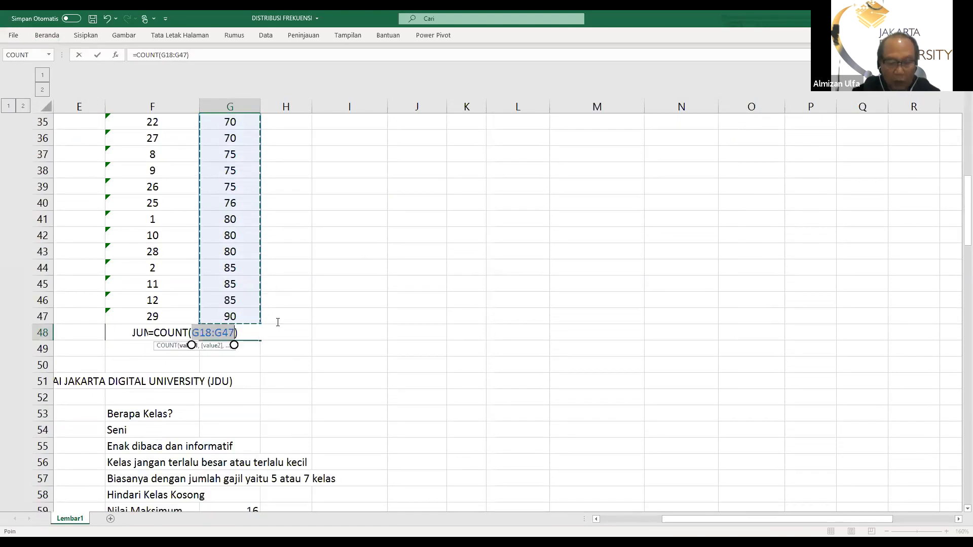
key(Return)
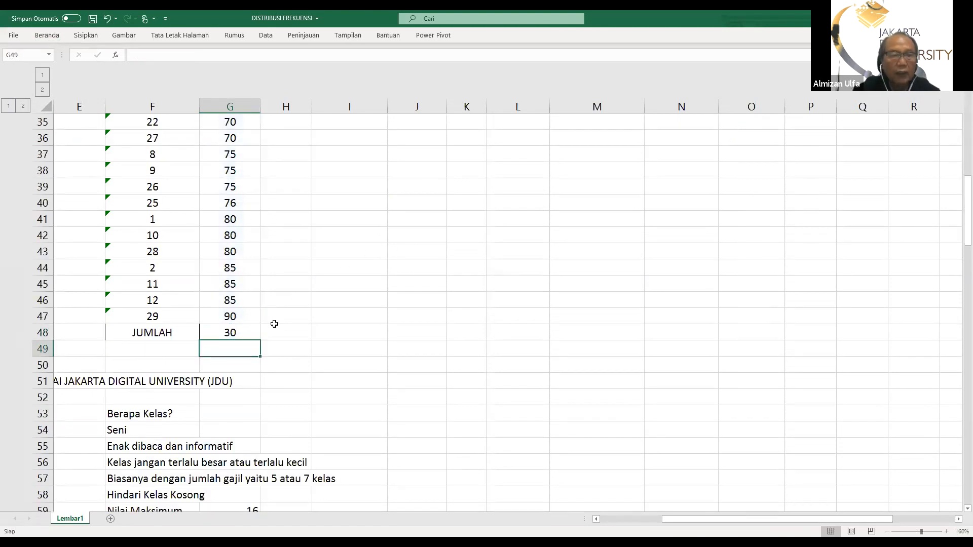
Clear the FREKUENSI values and total in J18:J22 of the grade table
scroll(312, 354, up, 8)
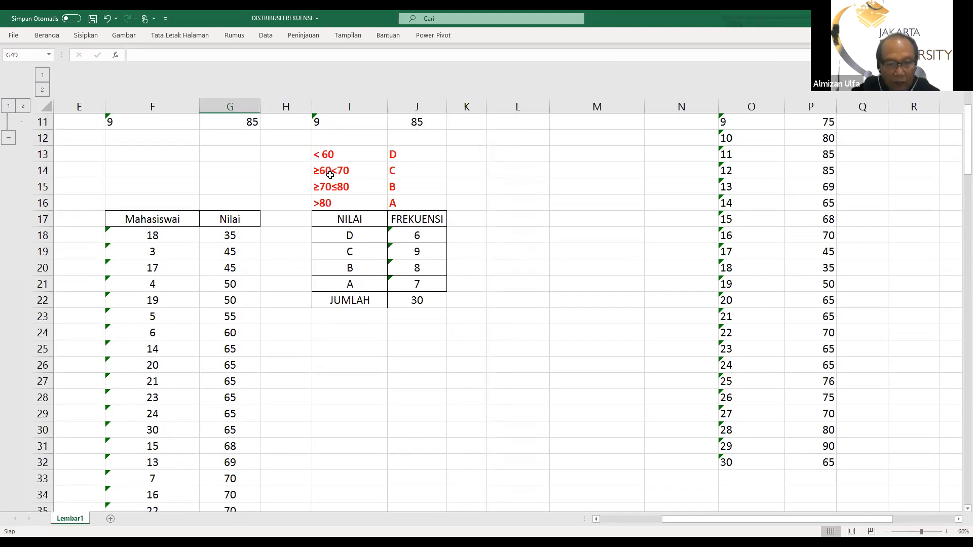
click(423, 236)
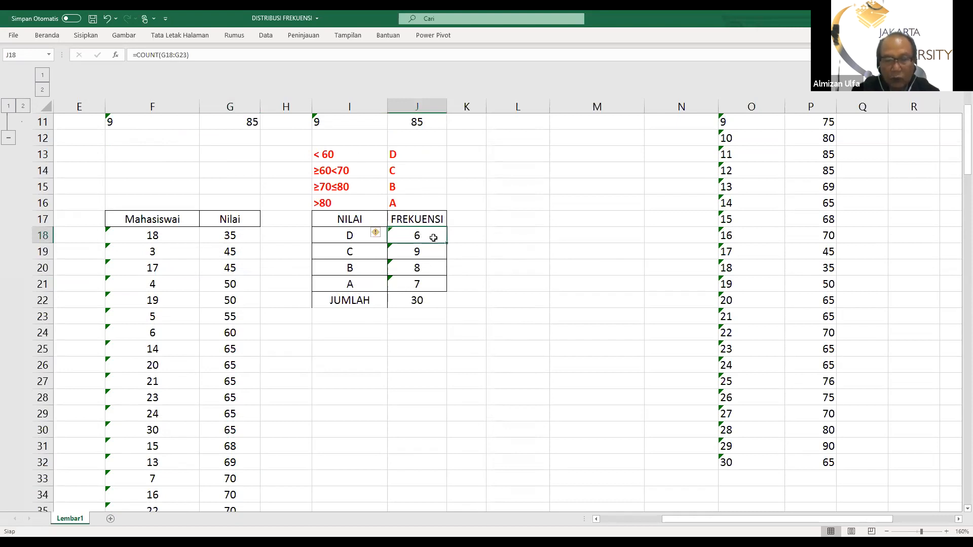
drag(417, 235, 412, 296)
key(Delete)
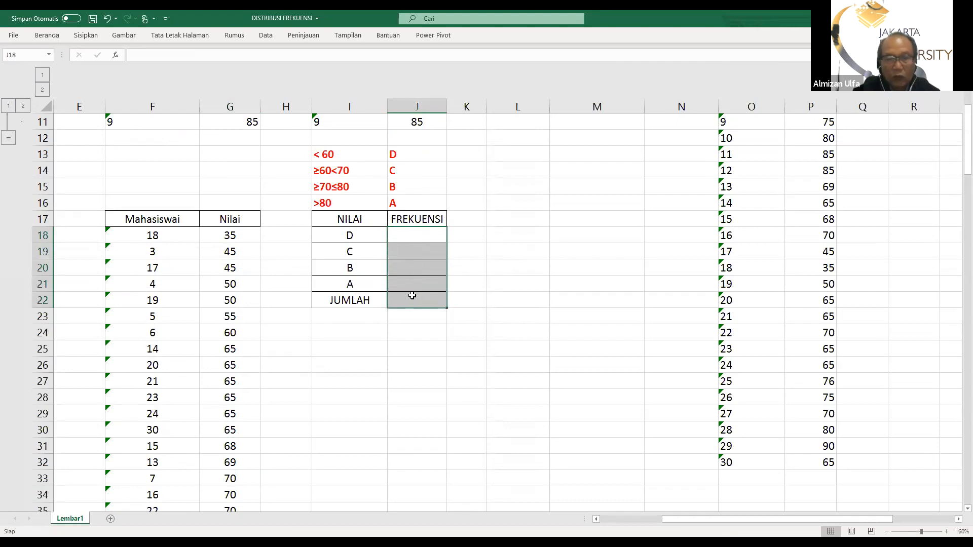
Count the scores below 60 for grade D in J18 with =COUNT(G18:G23)
click(414, 237)
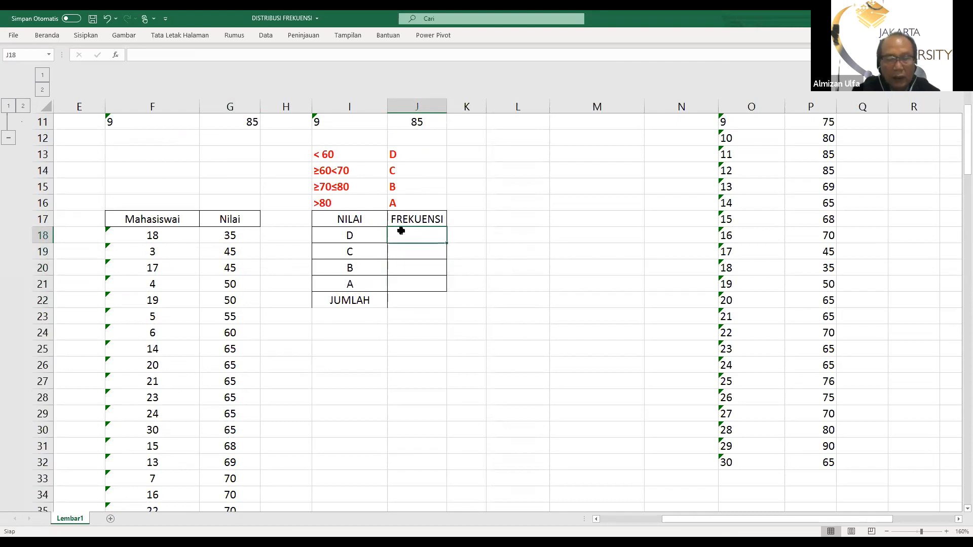
click(42, 36)
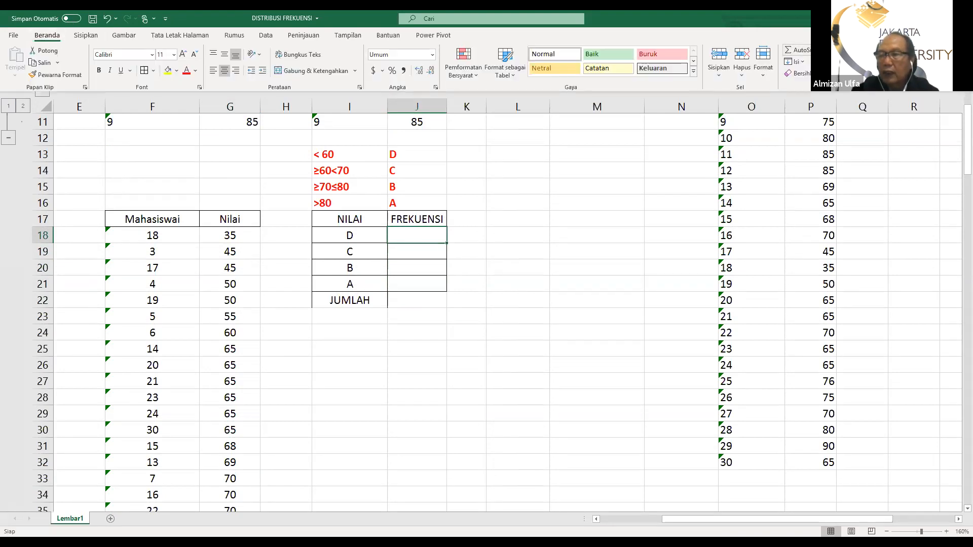
click(837, 50)
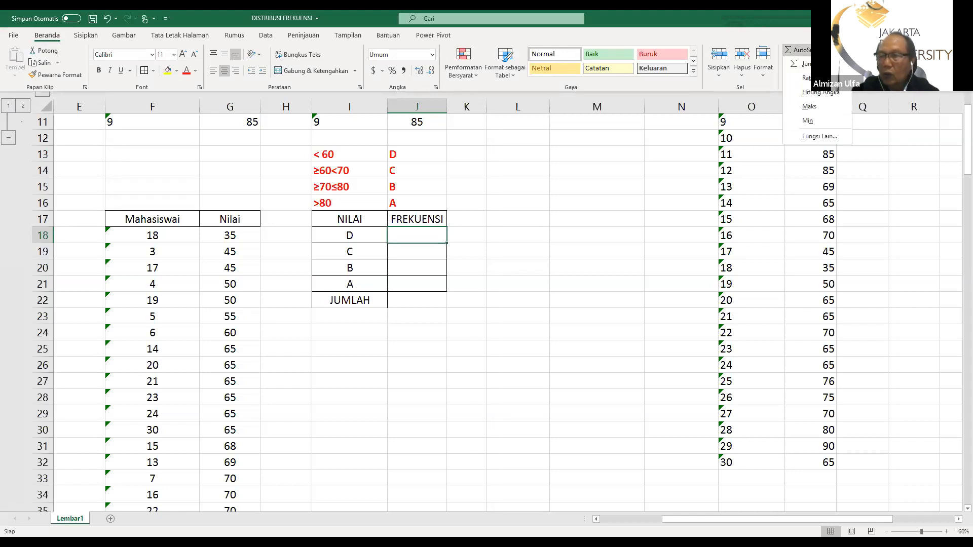
click(817, 93)
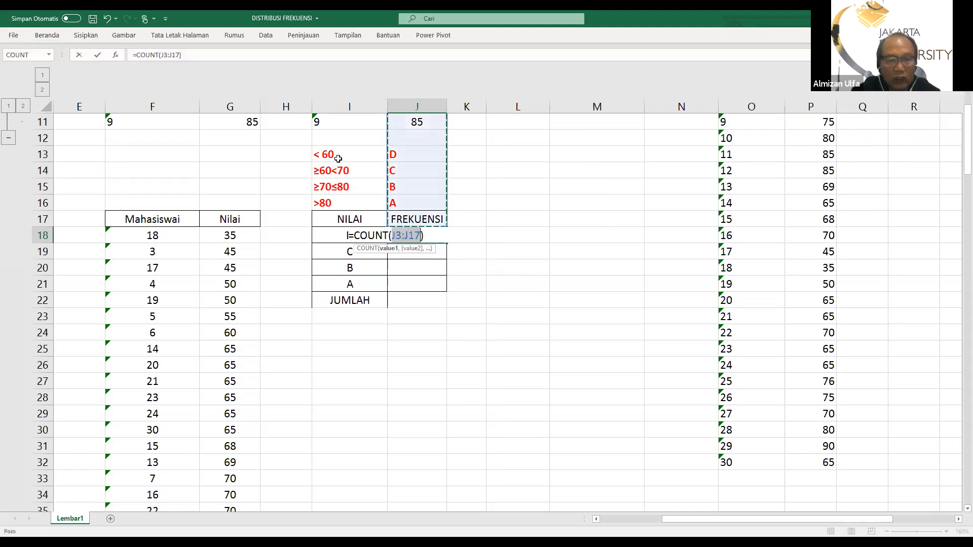
click(232, 235)
drag(231, 243, 235, 314)
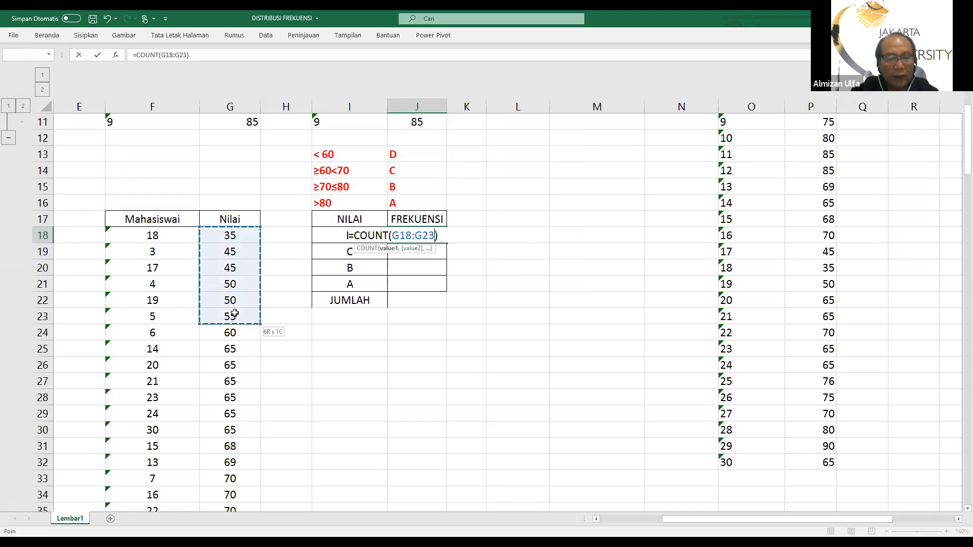
drag(235, 314, 235, 315)
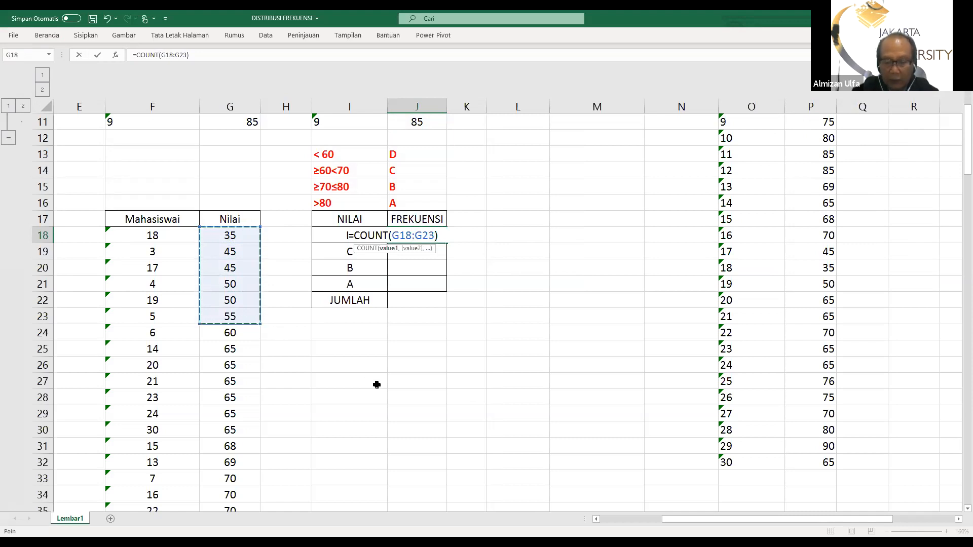
key(Return)
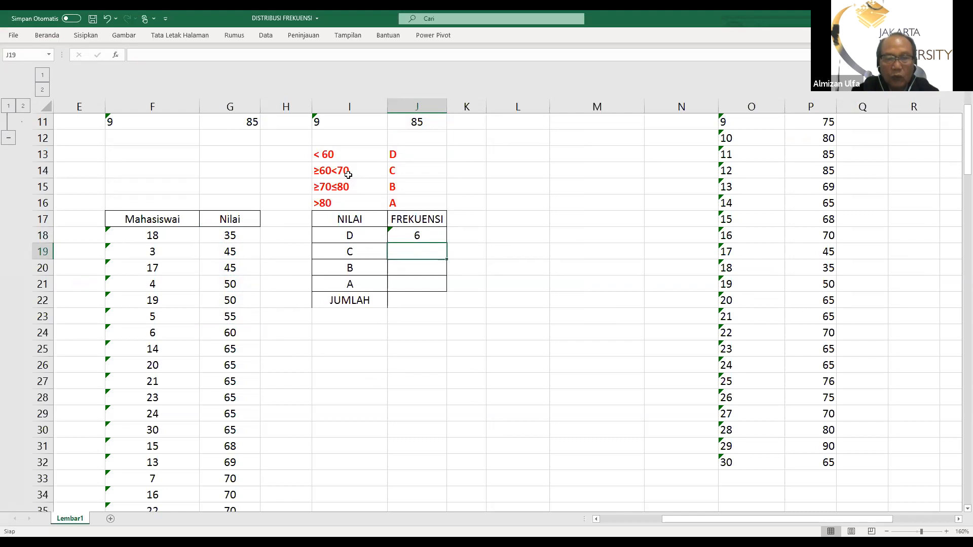
Count the scores from 60 to under 70 for grade C in J19 with =COUNT(G24:G32)
click(53, 36)
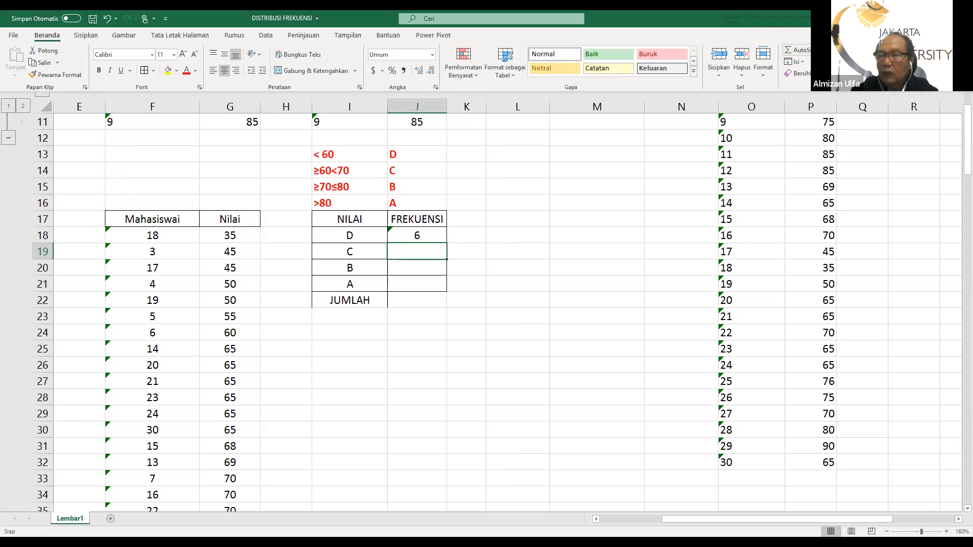
click(829, 49)
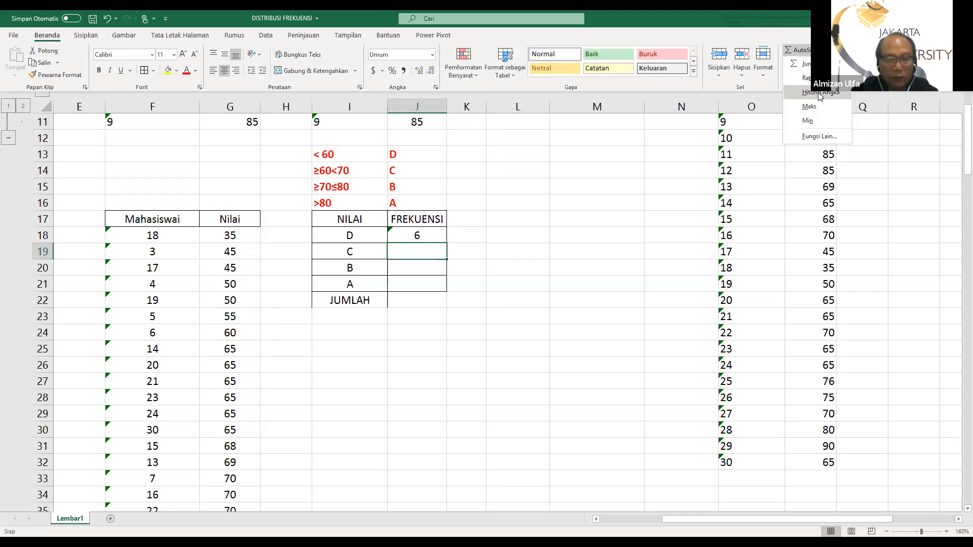
click(819, 92)
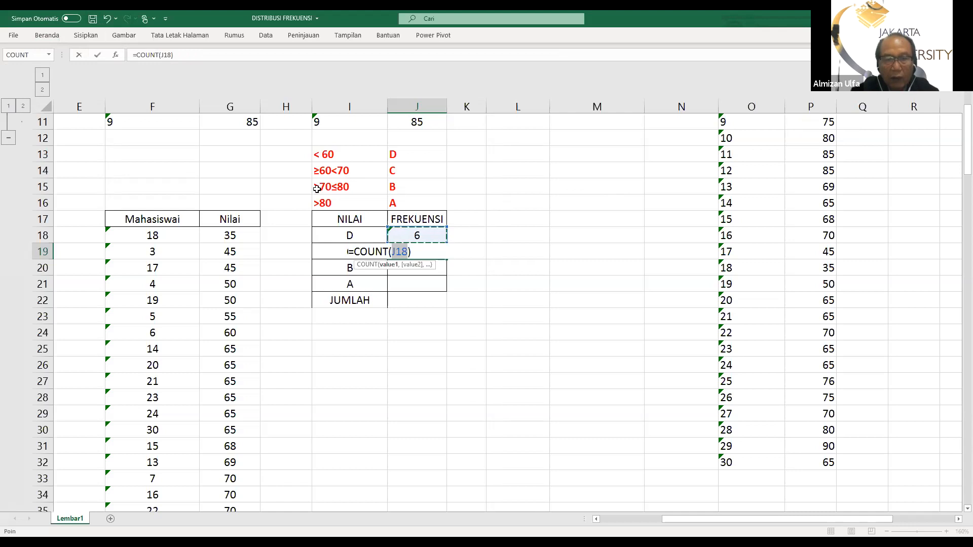
click(232, 331)
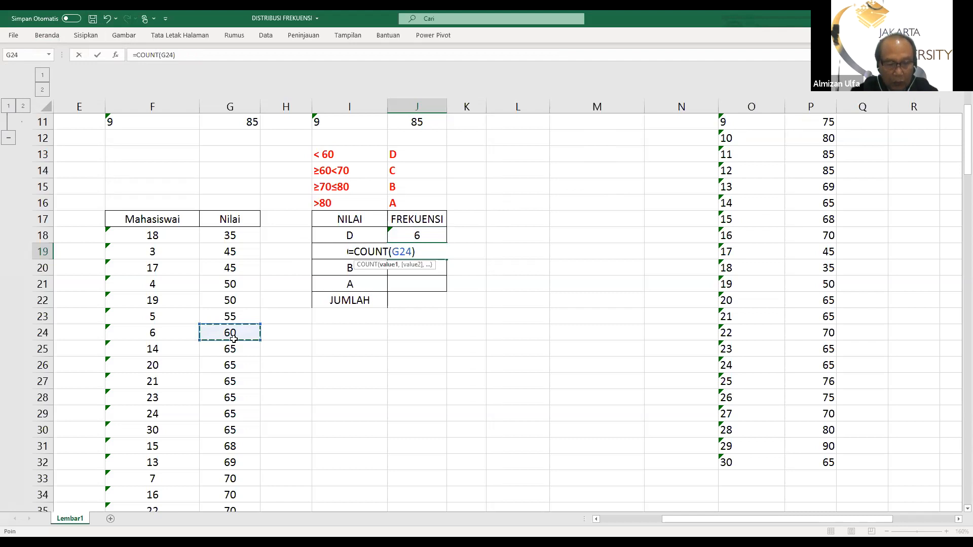
drag(233, 338, 238, 462)
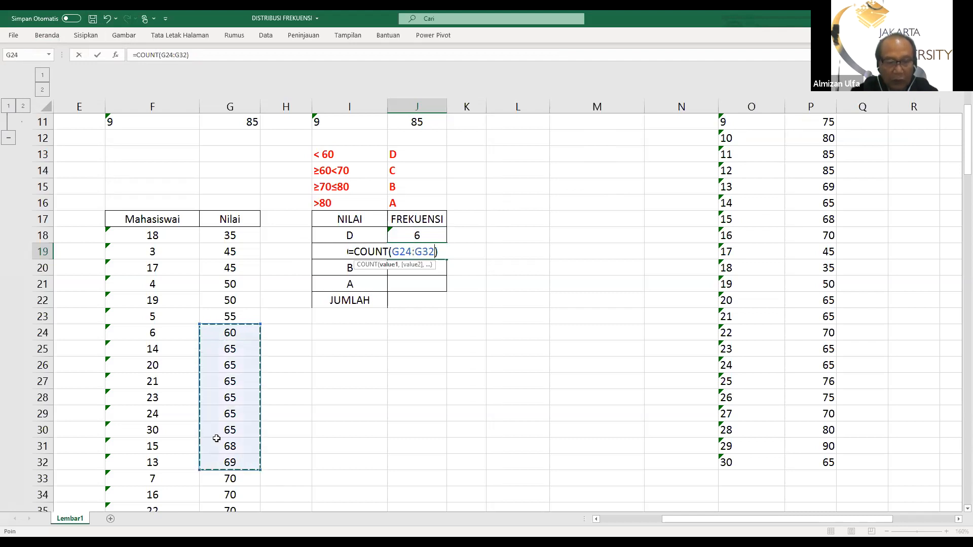
key(Return)
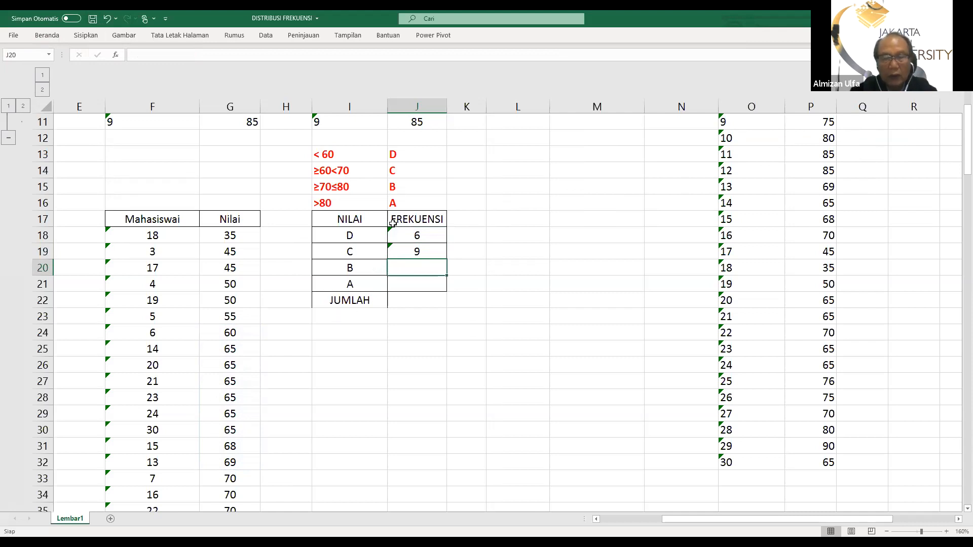
Count the scores from 70 to 80 for grade B in J20 with =COUNT(G33:G43)
click(44, 37)
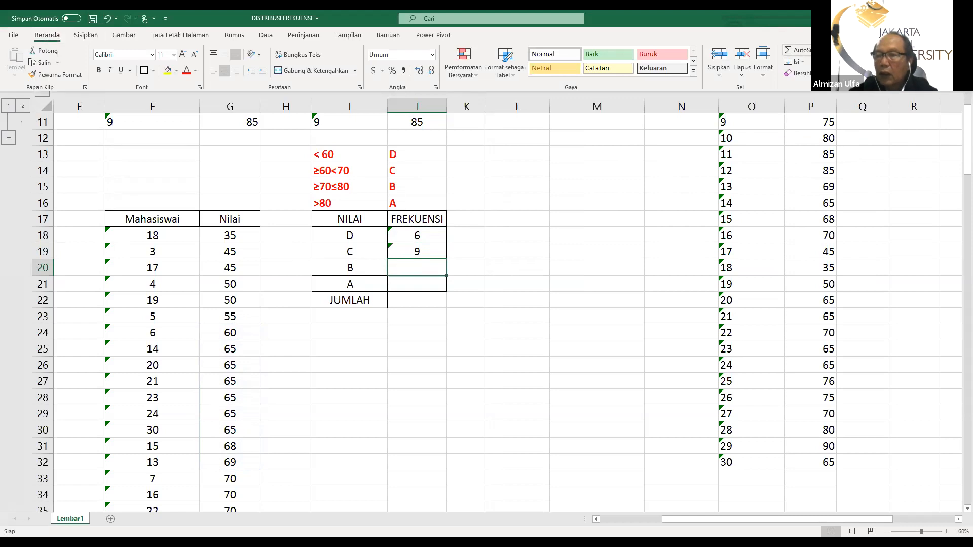
click(822, 50)
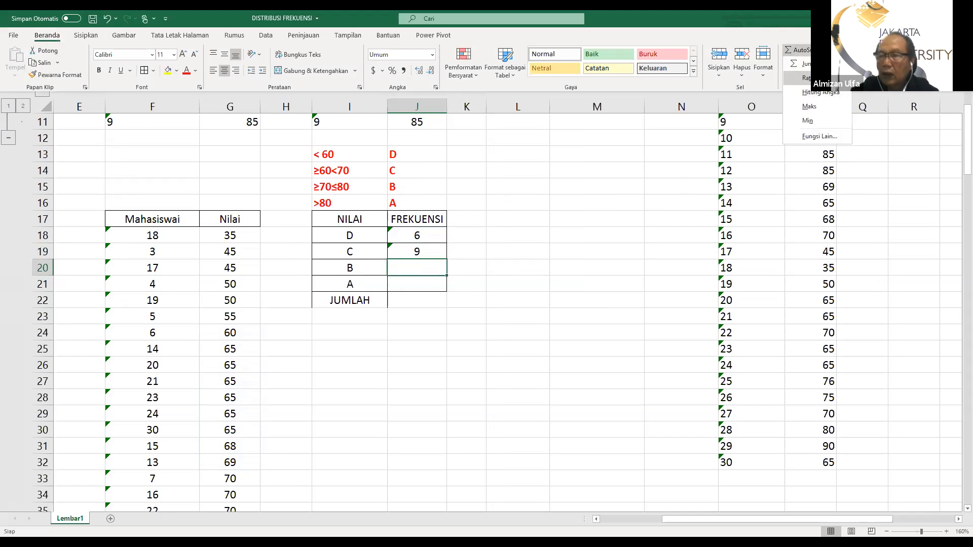
click(820, 92)
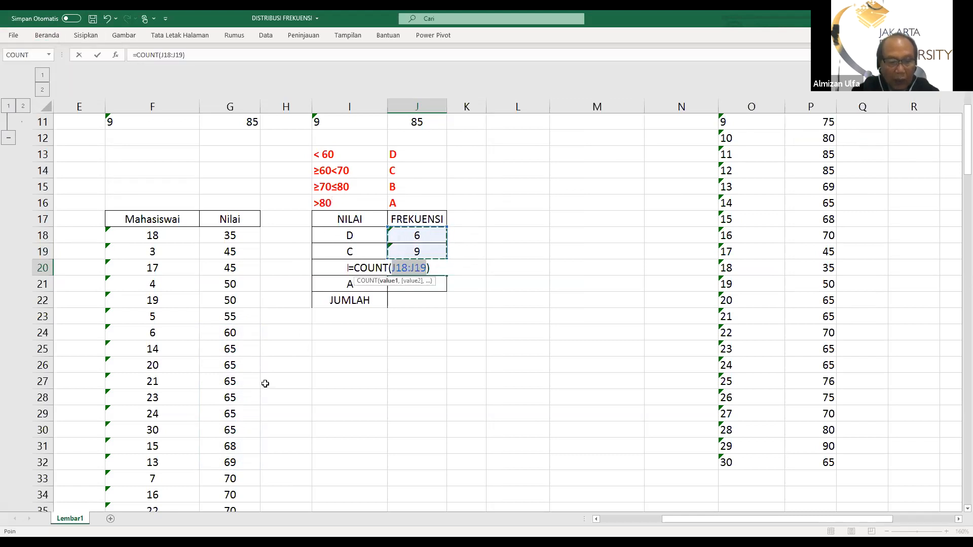
scroll(264, 384, down, 1)
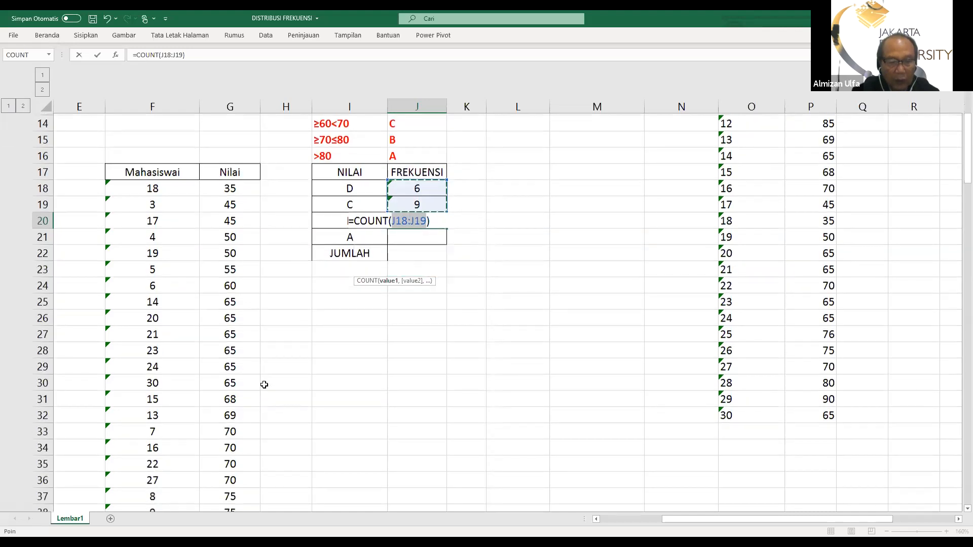
scroll(256, 383, down, 1)
click(238, 387)
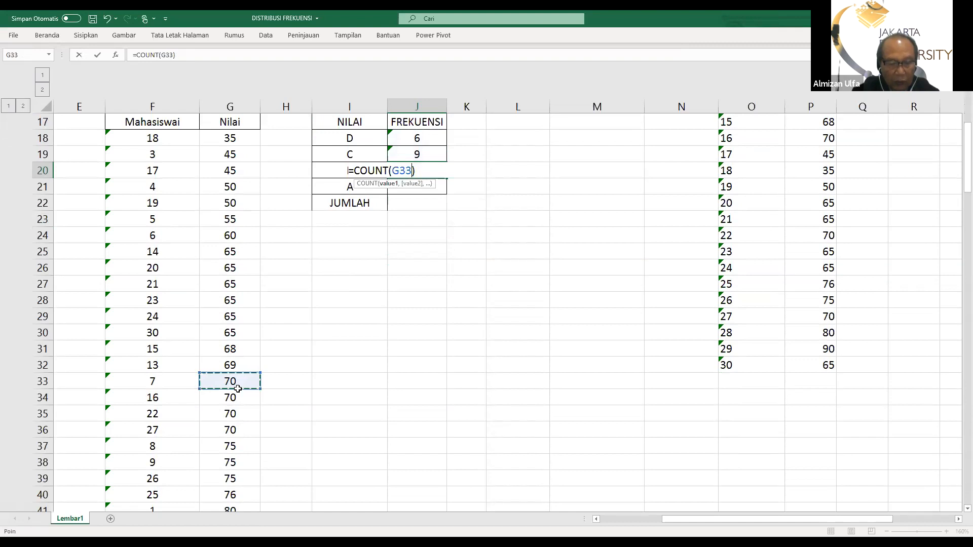
drag(237, 388, 237, 476)
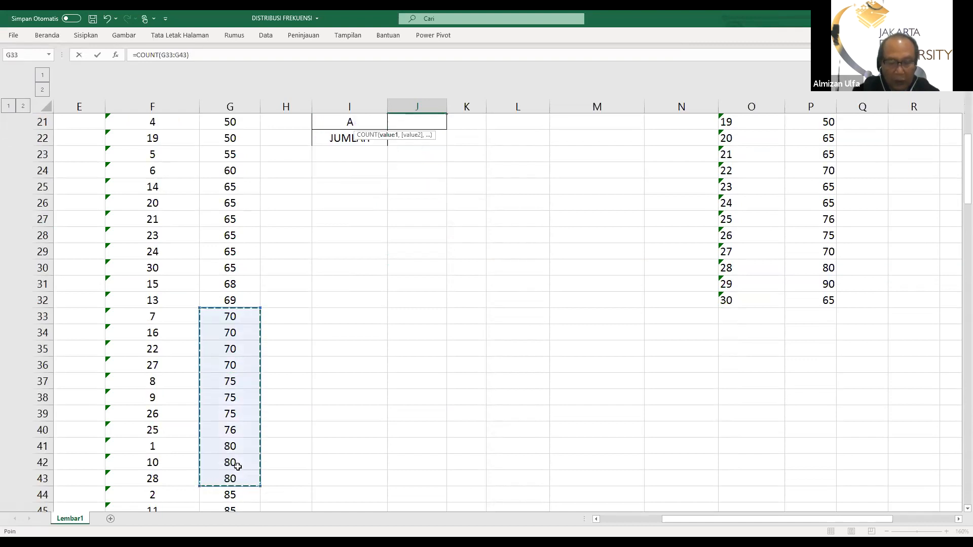
key(Escape)
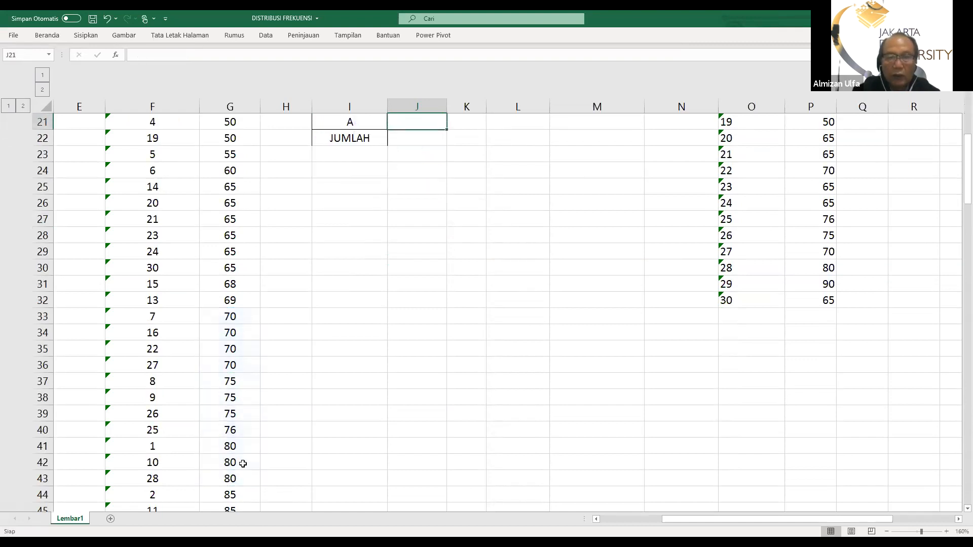
Count the scores above 80 for grade A in J21 with =COUNT(G44:G47)
scroll(235, 456, up, 3)
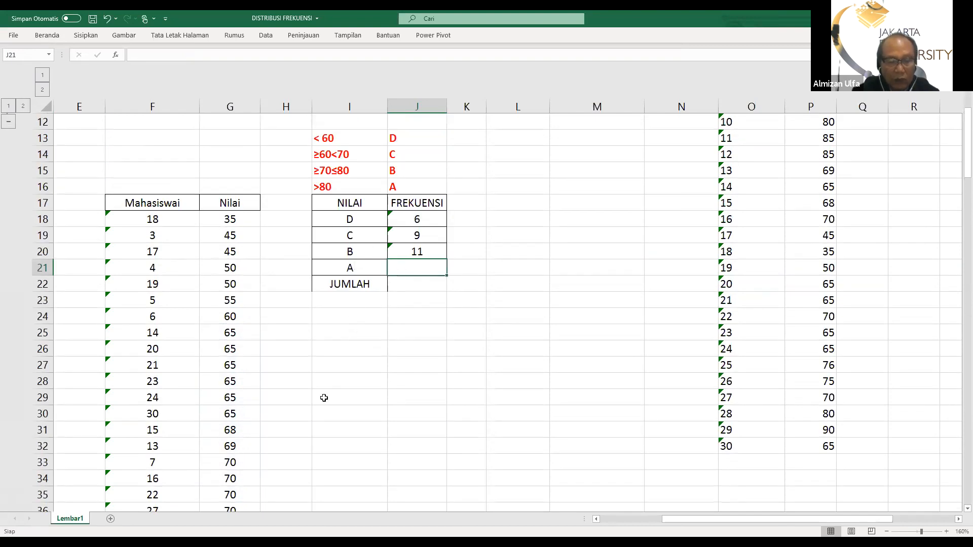
scroll(322, 400, down, 5)
scroll(323, 398, up, 4)
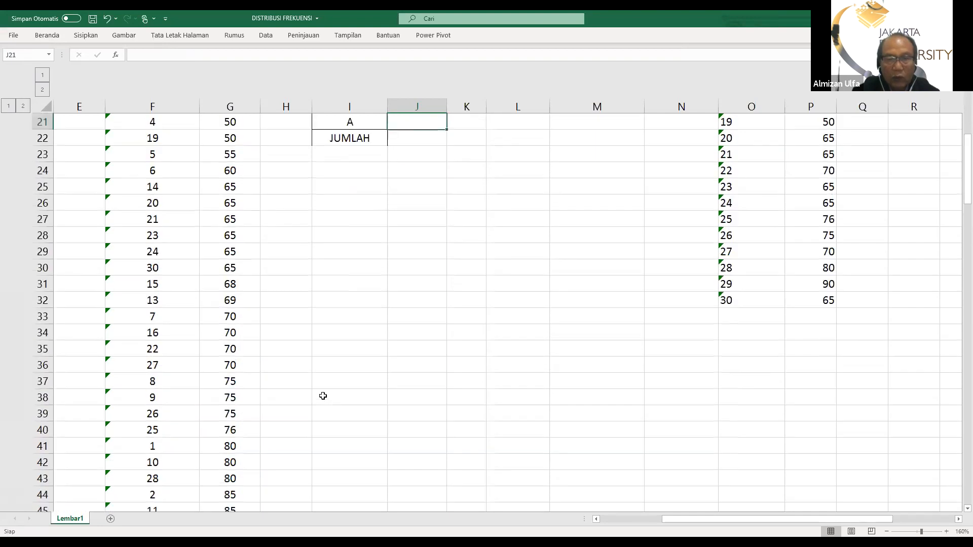
click(46, 38)
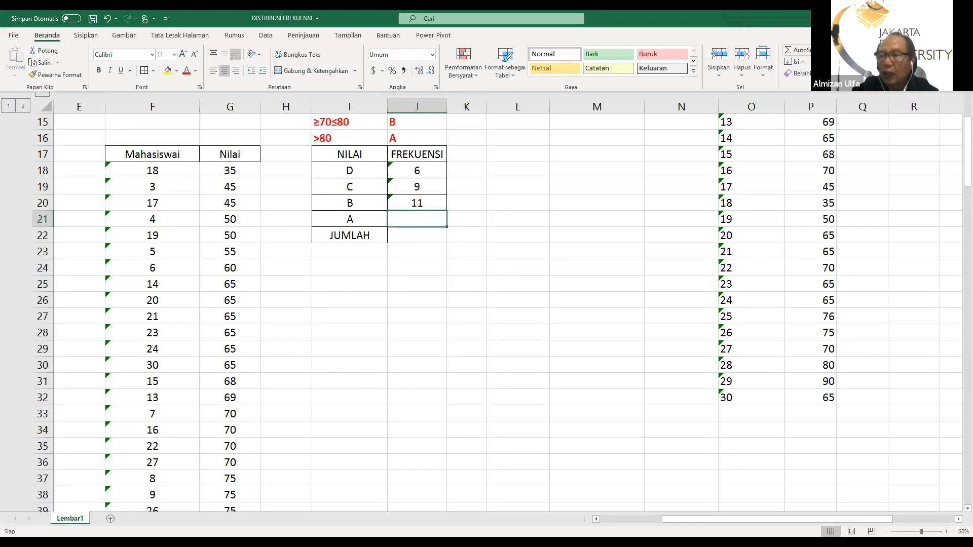
click(826, 50)
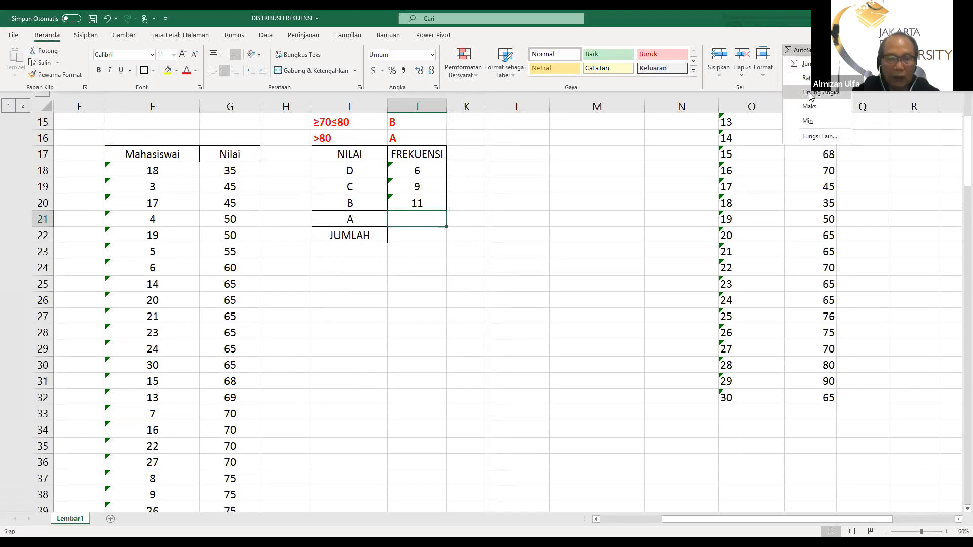
click(811, 92)
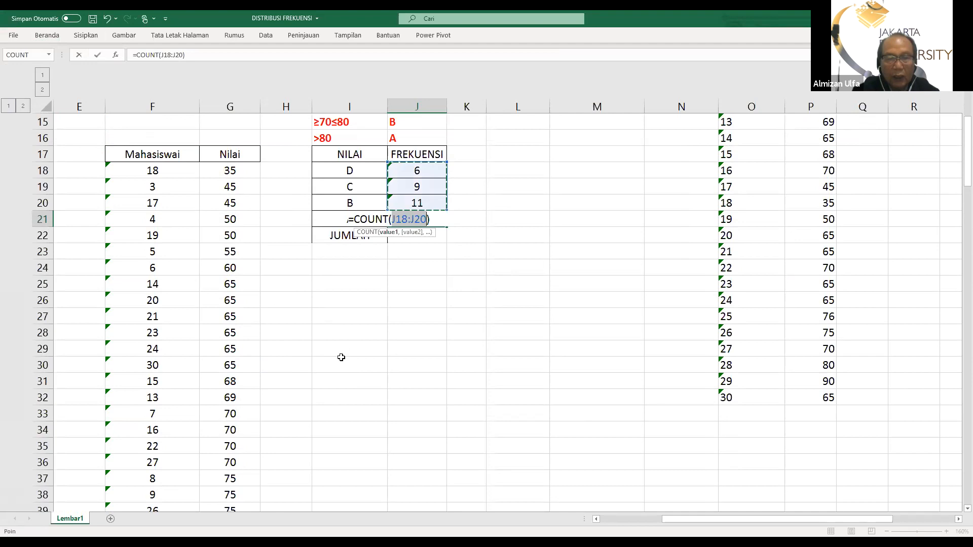
scroll(330, 354, down, 5)
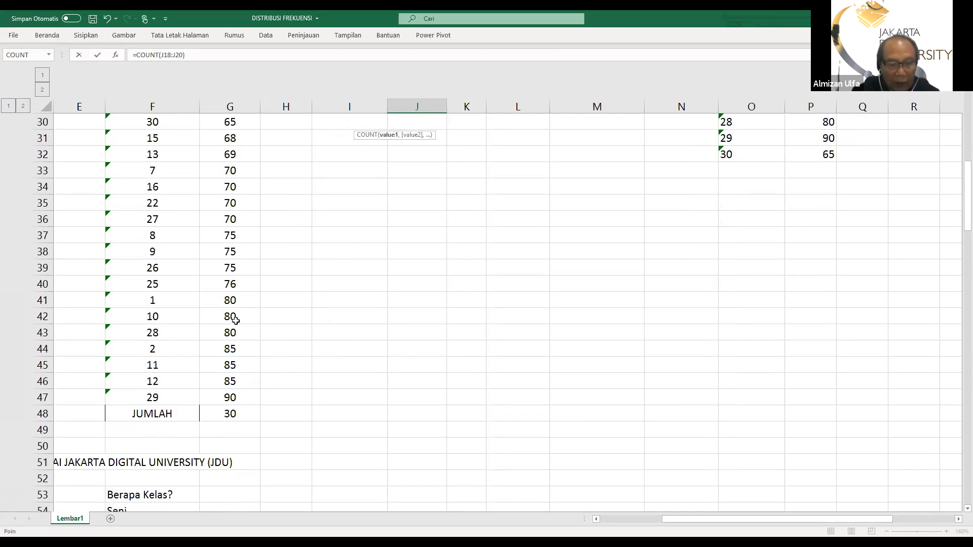
scroll(278, 340, up, 5)
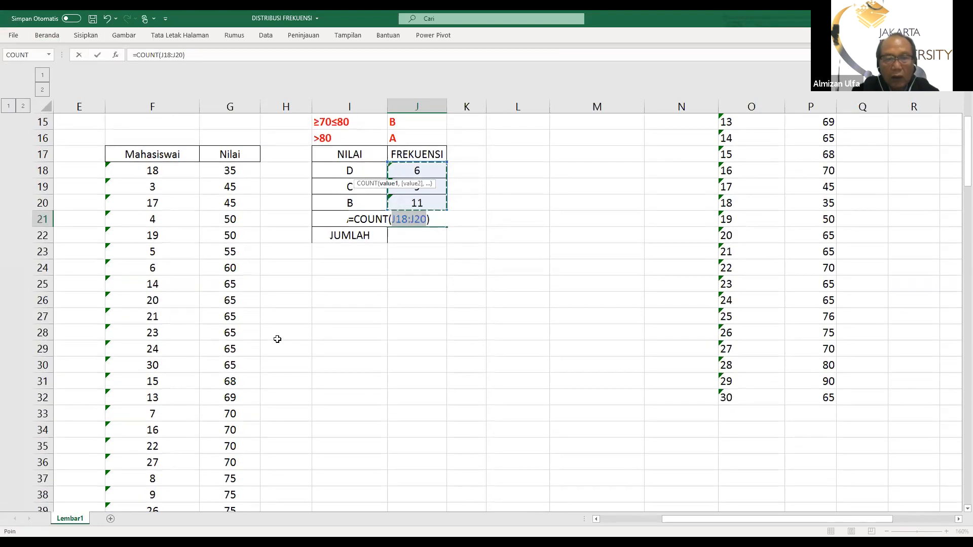
scroll(277, 339, up, 1)
scroll(277, 339, down, 6)
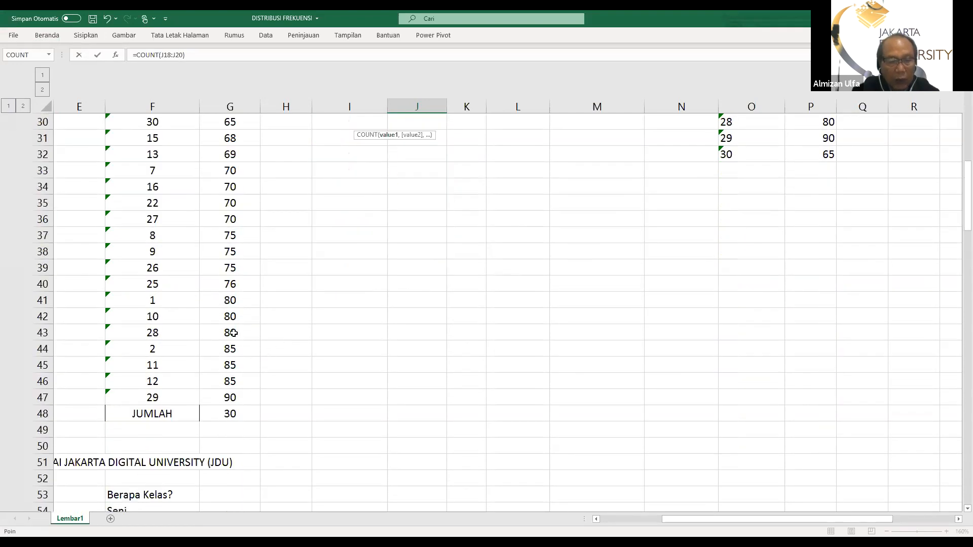
click(223, 347)
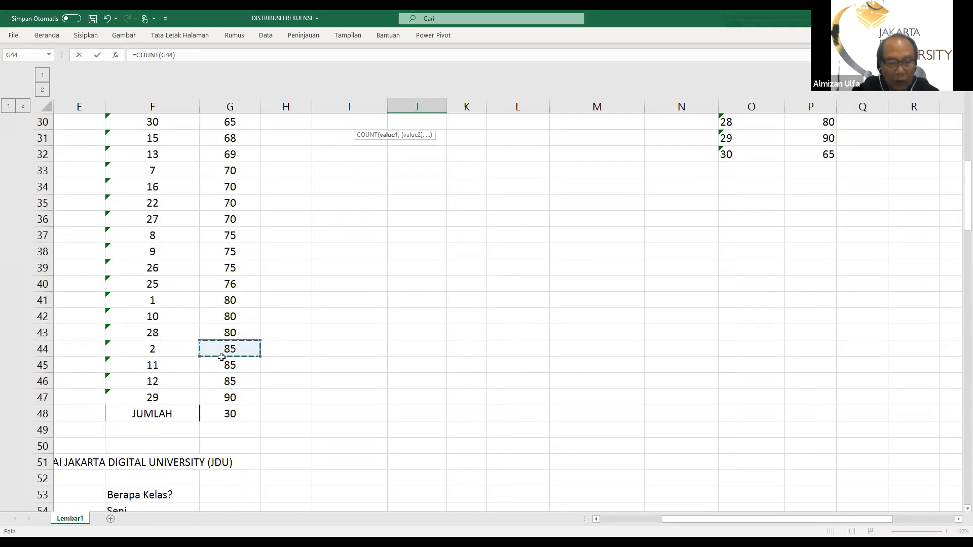
drag(222, 357, 228, 398)
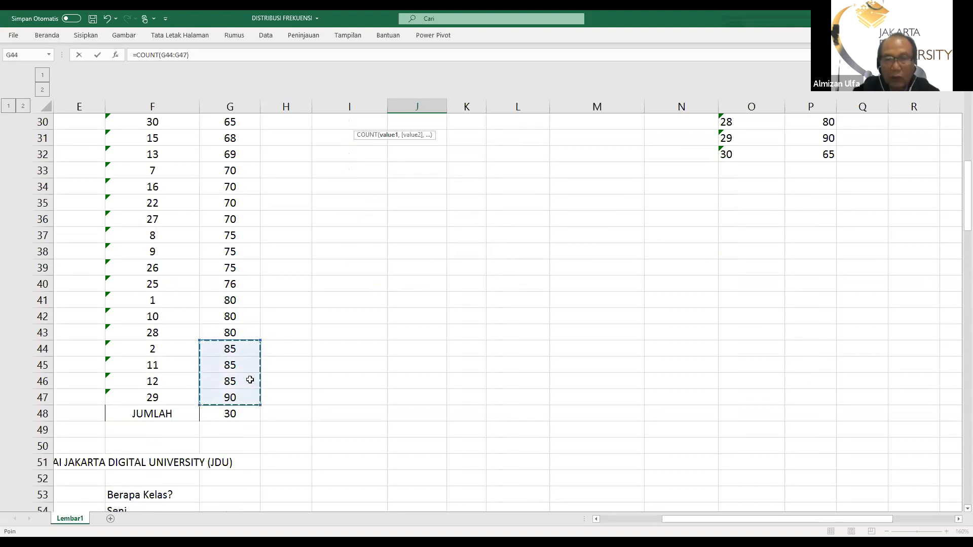
key(Escape)
Total the D, C, B and A frequencies in the JUMLAH cell J22 with AutoSum
scroll(250, 380, up, 6)
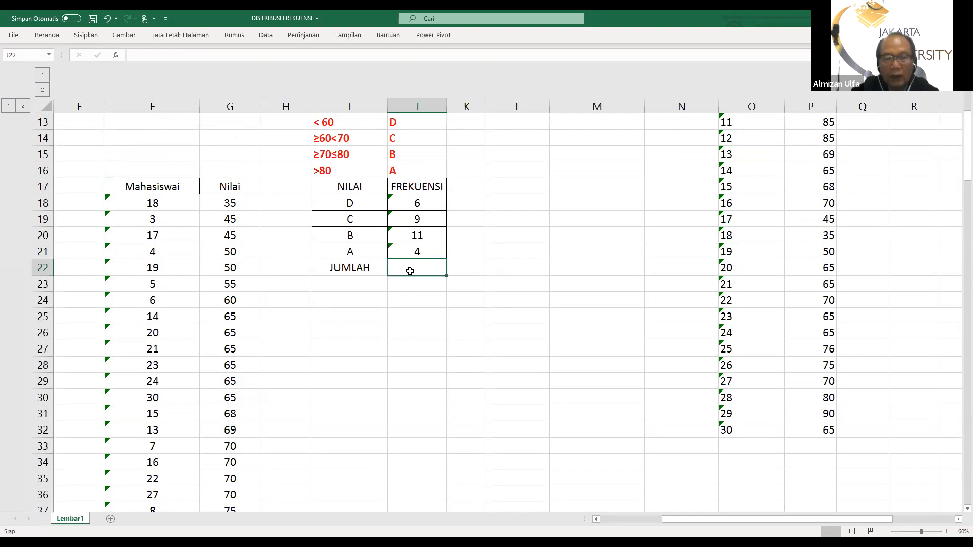
click(47, 35)
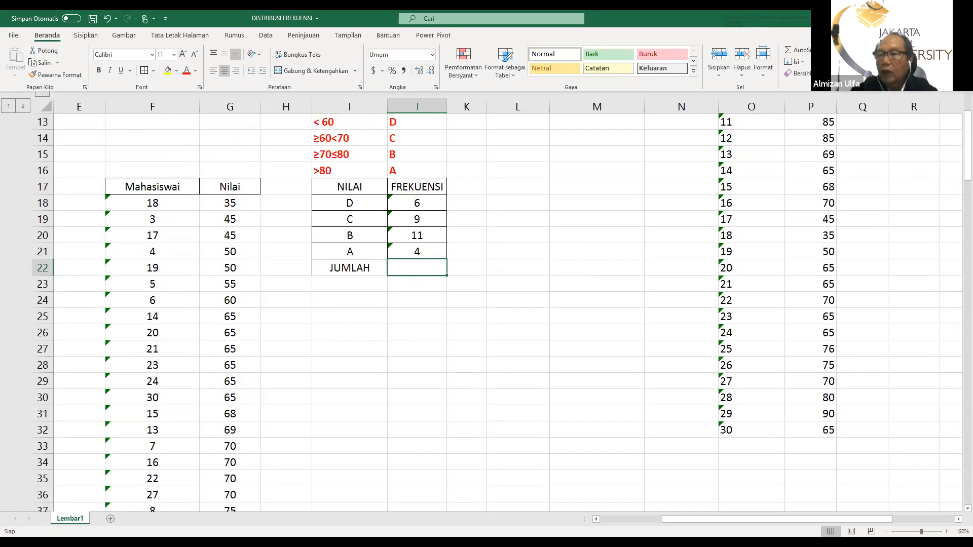
click(794, 51)
key(Return)
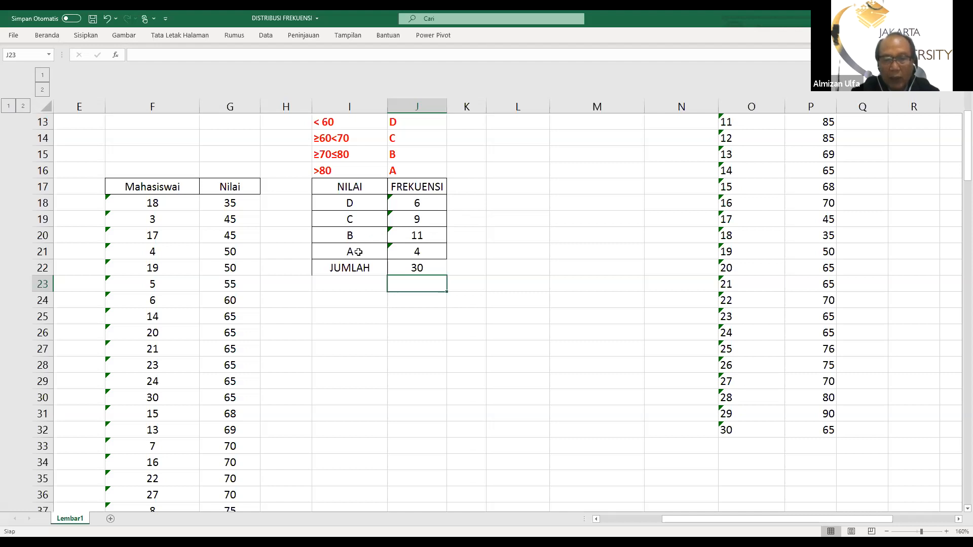
Go to the hypothetical parents' income data starting at row 51 and examine its class guidelines and frequency table
scroll(514, 292, down, 2)
scroll(513, 293, up, 3)
scroll(509, 299, down, 6)
scroll(507, 305, down, 5)
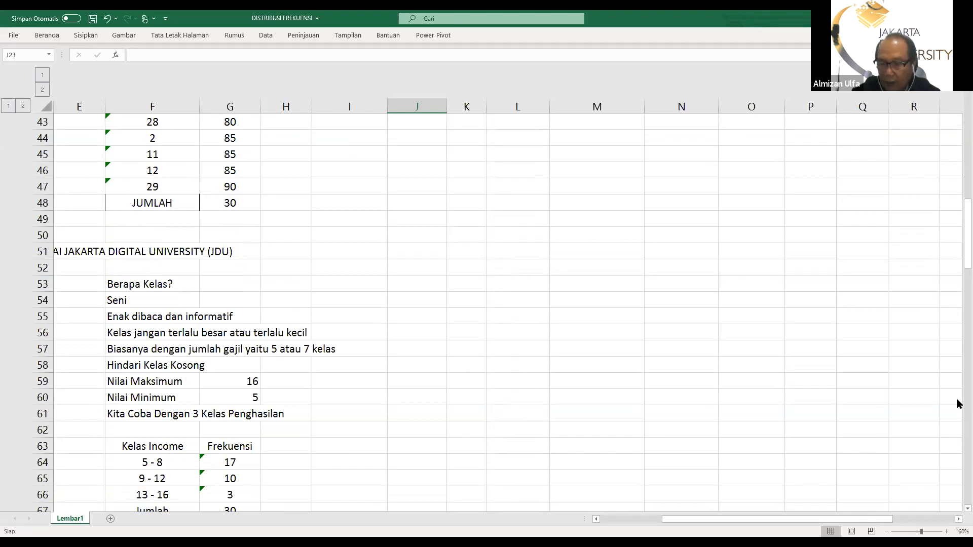
scroll(707, 460, left, 3)
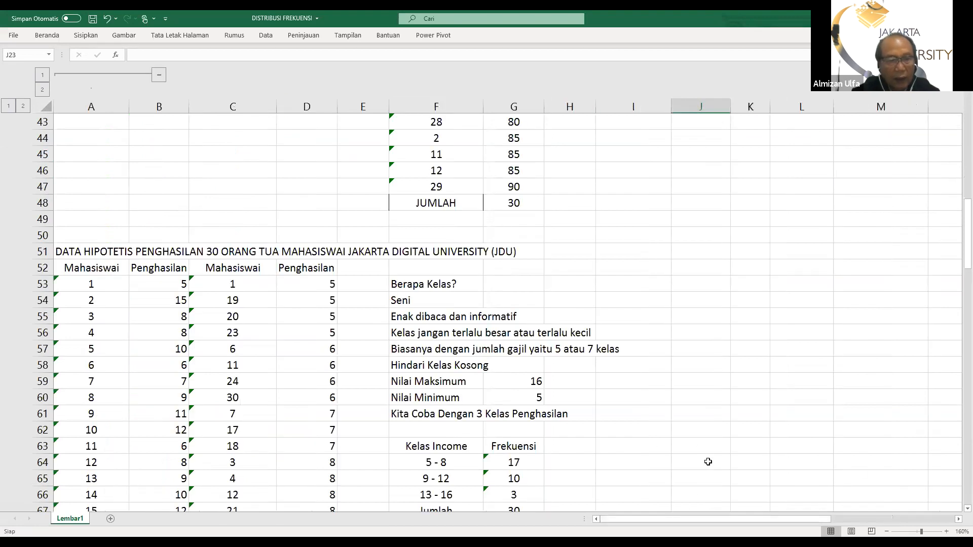
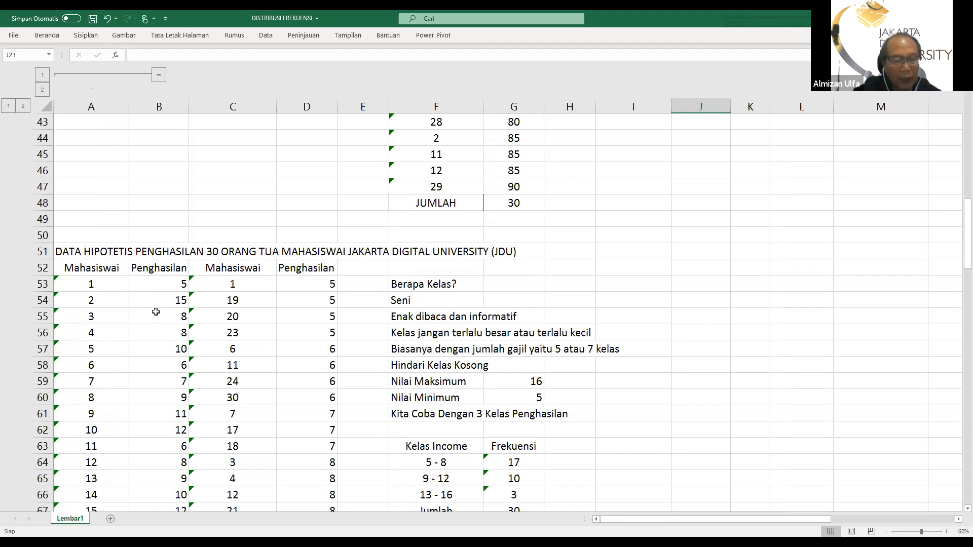
Append ": dalam juta rupiah" to the parents' income data title in A51
scroll(156, 312, down, 7)
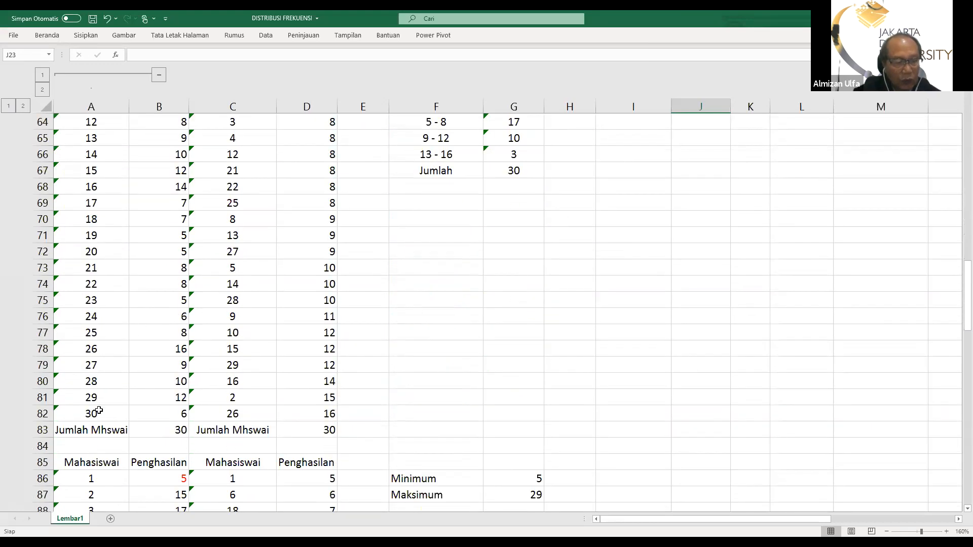
scroll(107, 365, up, 6)
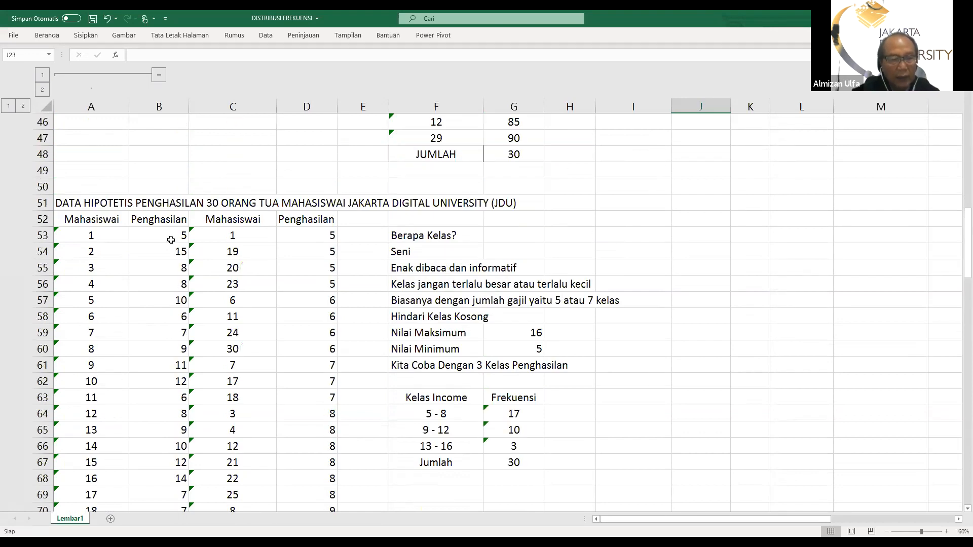
click(62, 203)
key(F2)
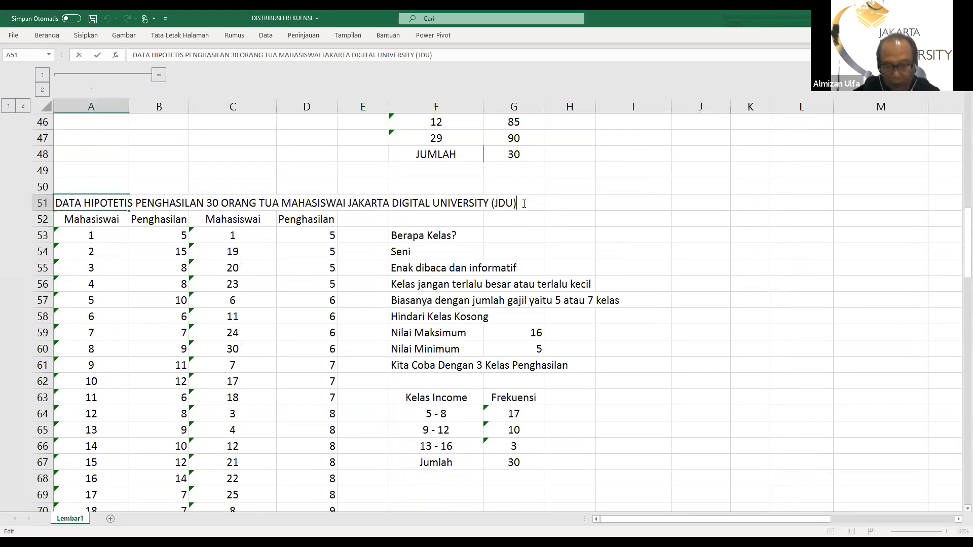
text(: dalam juta rupiah)
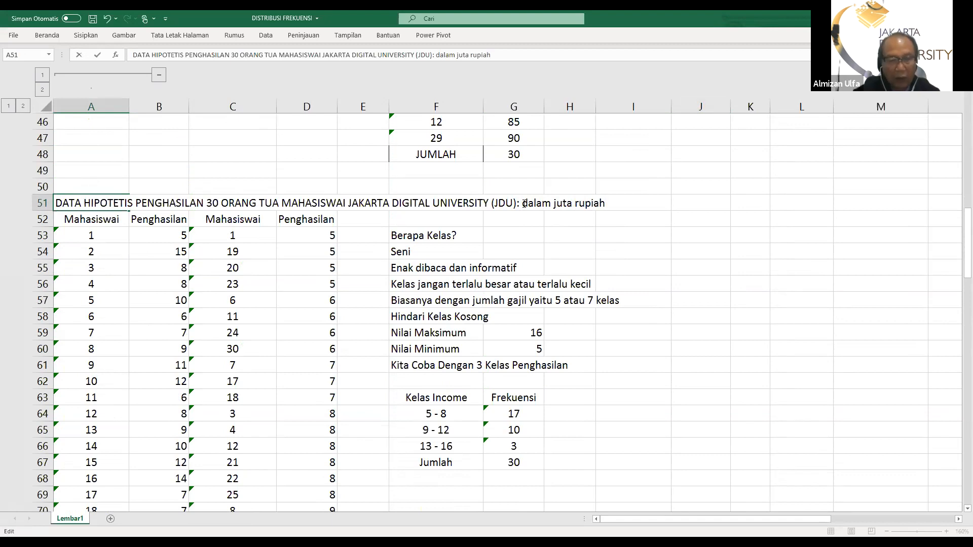
key(Return)
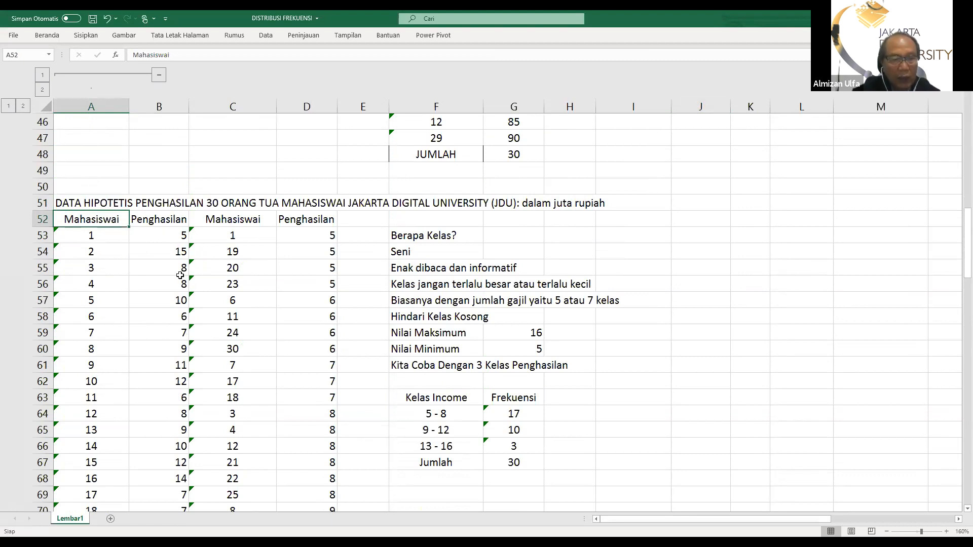
click(760, 304)
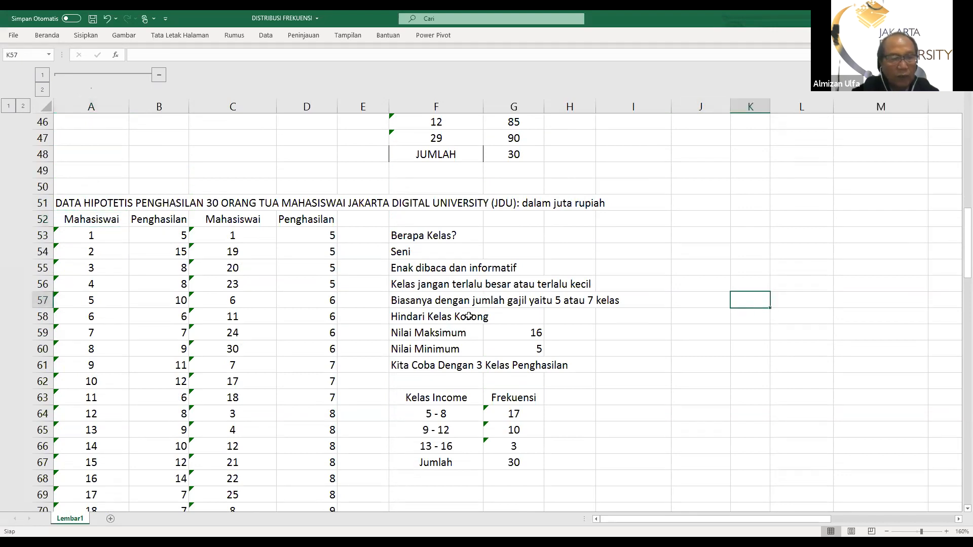
Center the contents of the income data columns in B52:D83
drag(154, 222, 315, 512)
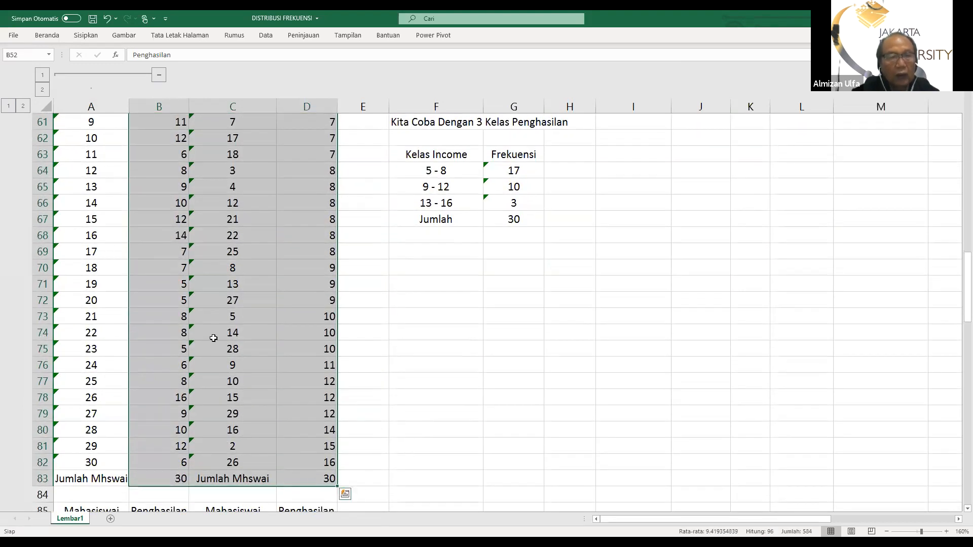
click(45, 36)
click(223, 71)
scroll(338, 350, up, 7)
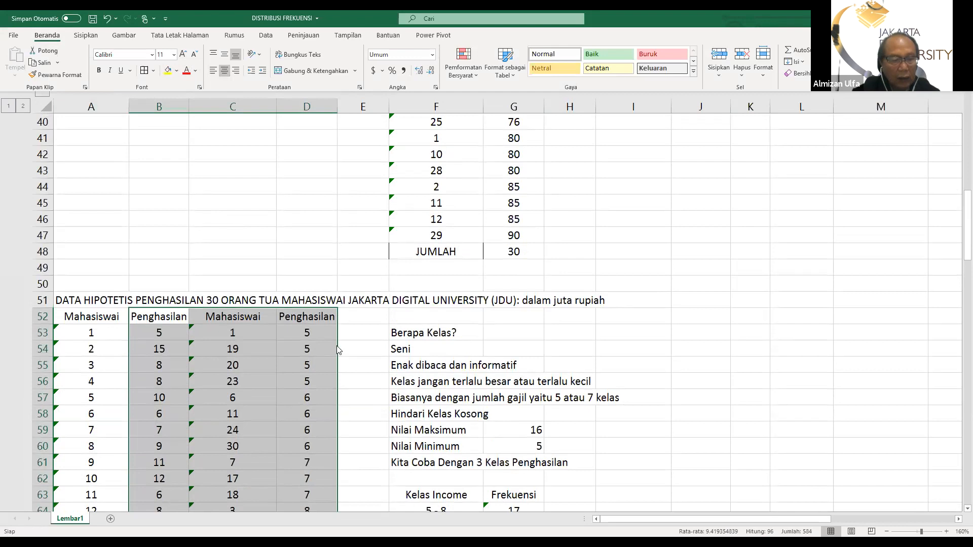
click(726, 379)
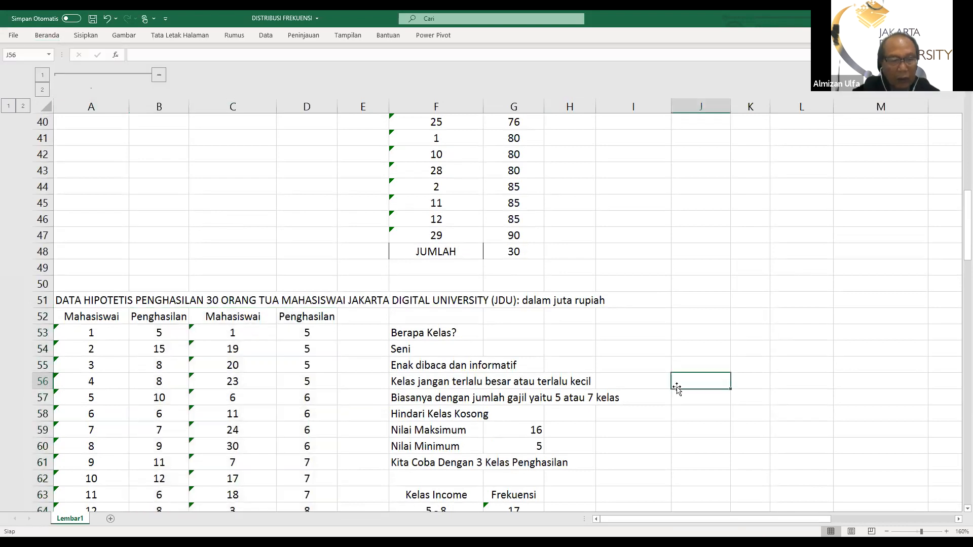
Apply borders to all cells of the student and income table in A52:D83
scroll(699, 382, down, 3)
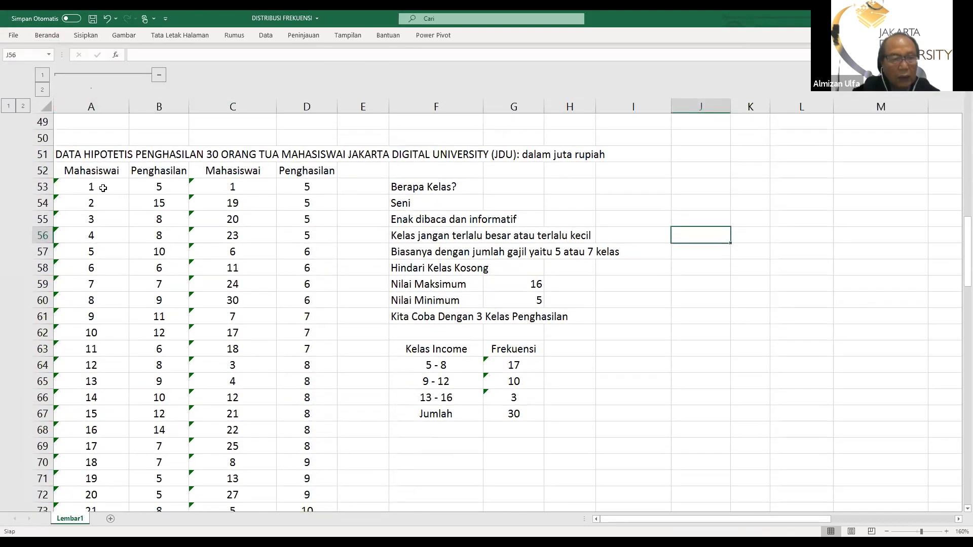
drag(71, 173, 299, 477)
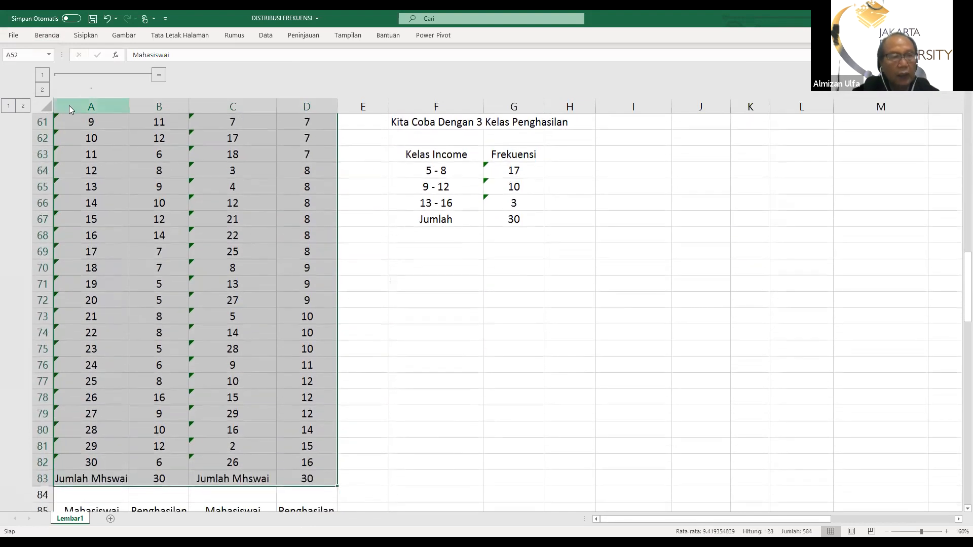
click(43, 35)
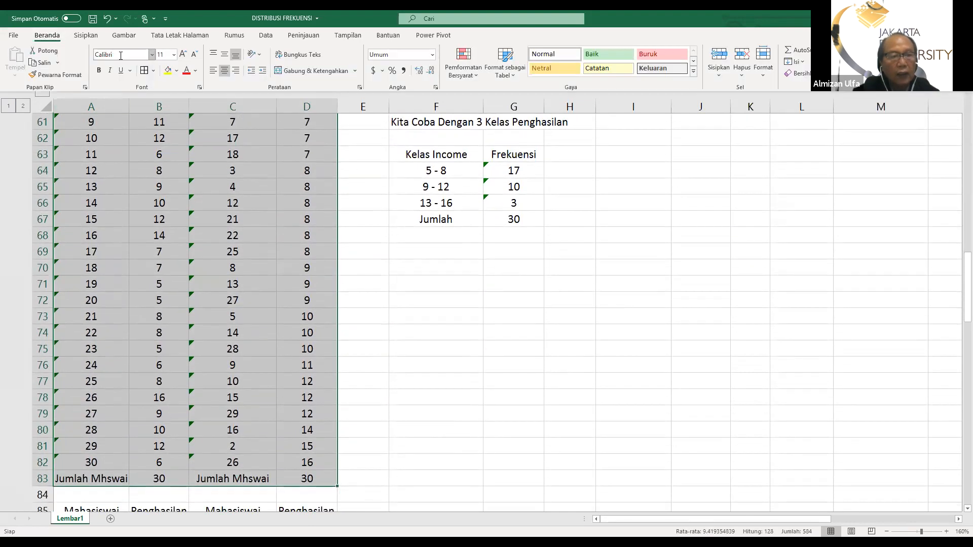
click(144, 71)
scroll(643, 360, up, 7)
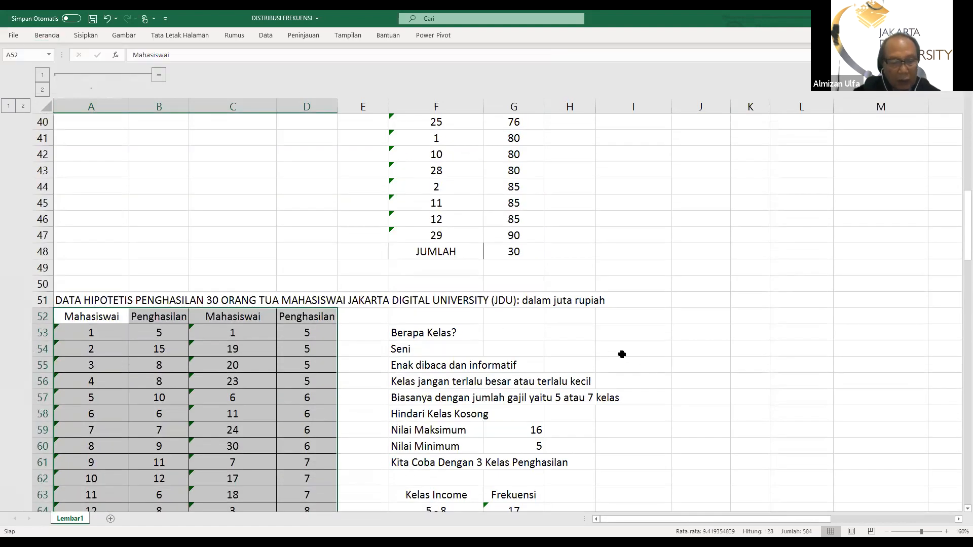
scroll(616, 355, down, 5)
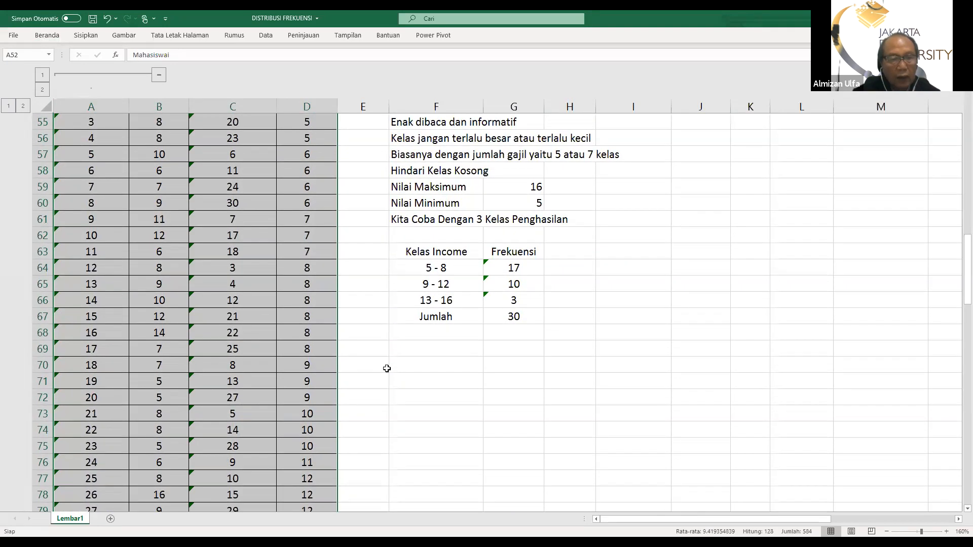
scroll(382, 306, up, 2)
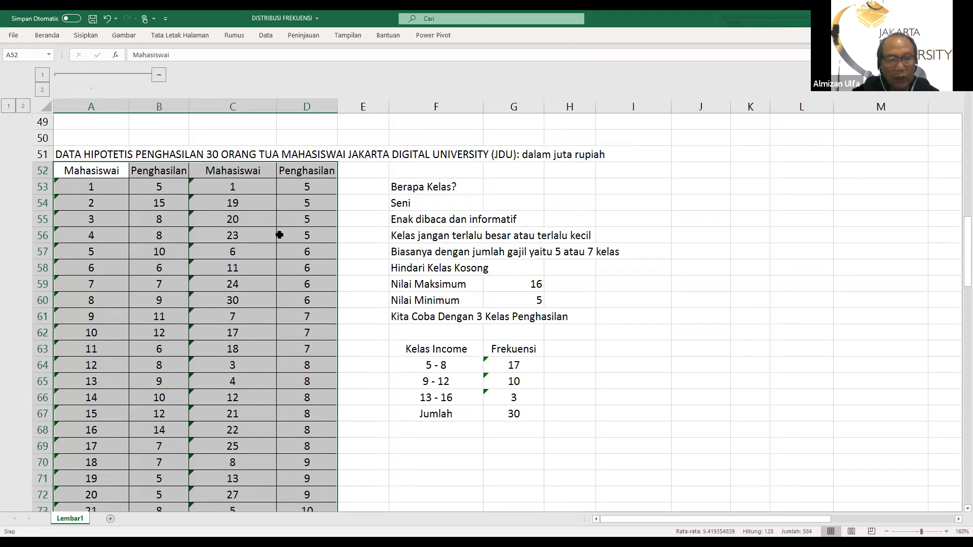
scroll(712, 327, down, 2)
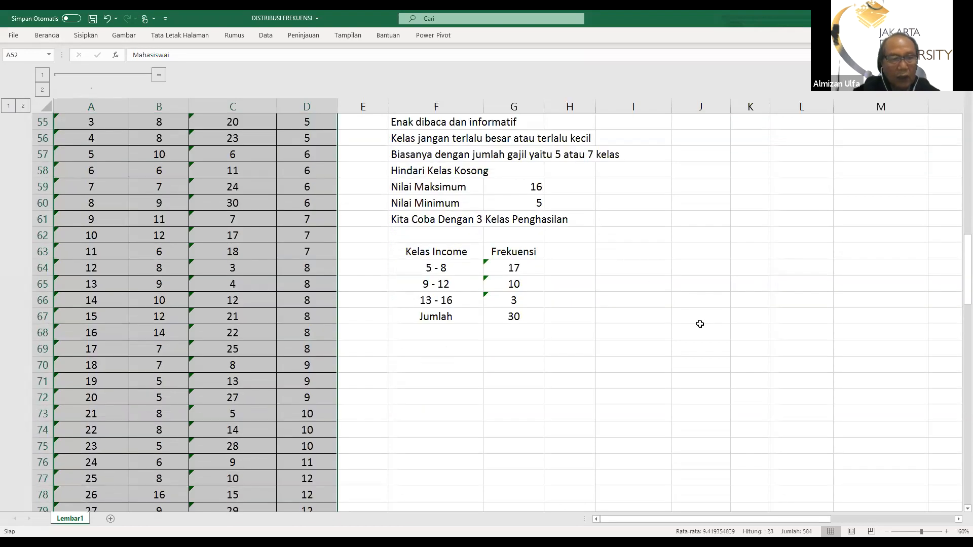
scroll(630, 315, up, 4)
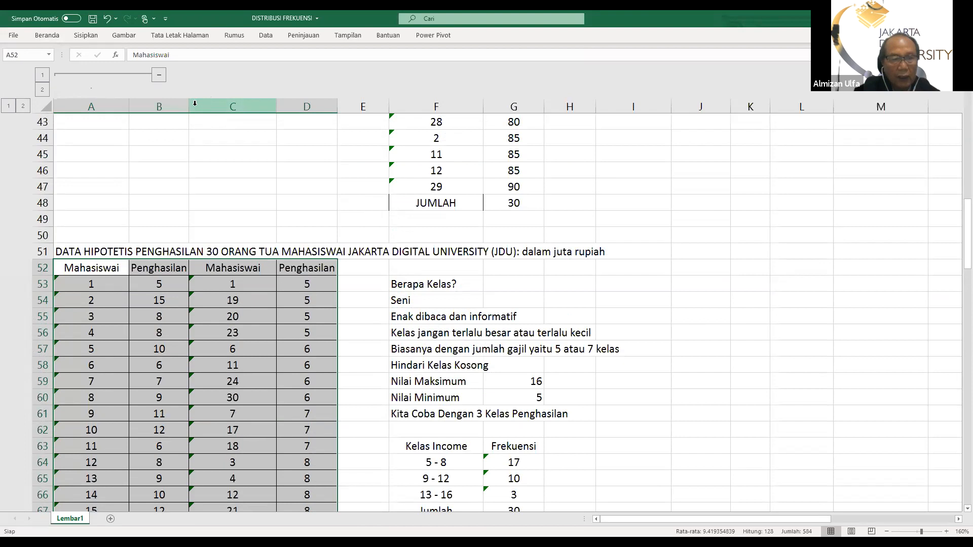
Insert an empty column C between the original income data and the sorted income data
right_click(195, 103)
click(228, 188)
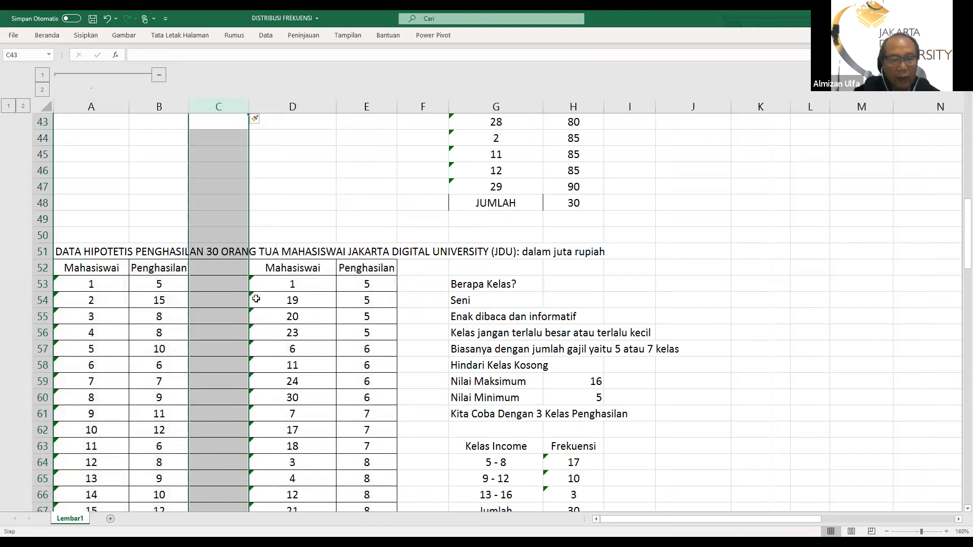
click(690, 264)
scroll(693, 260, down, 2)
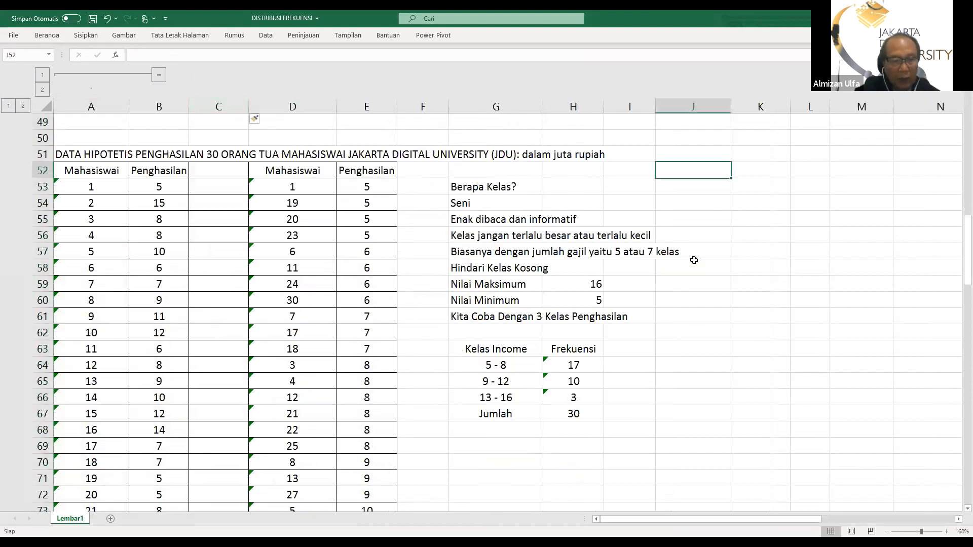
scroll(694, 260, down, 4)
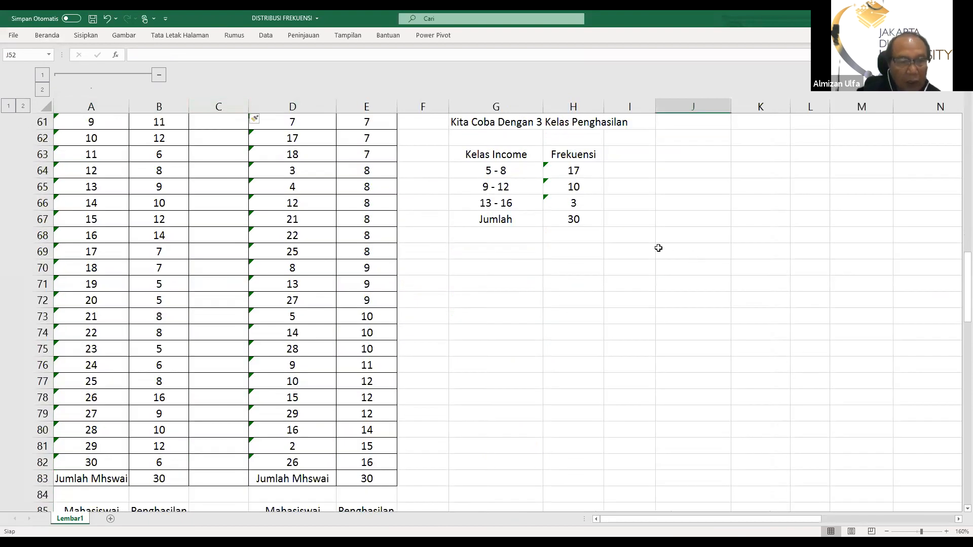
scroll(654, 246, up, 4)
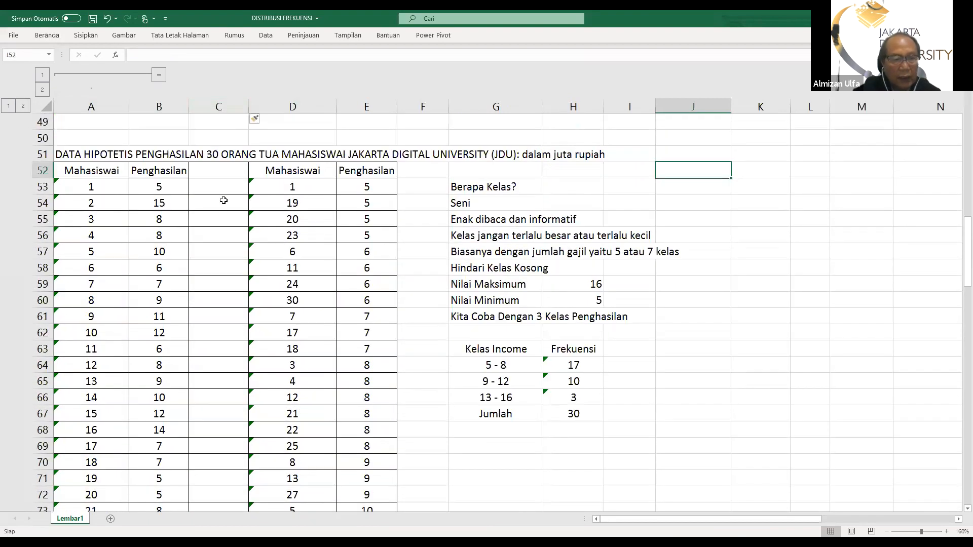
Clear the sorted student and income entries in D53:E82 and the student count in E83, keeping the headings
scroll(331, 260, down, 2)
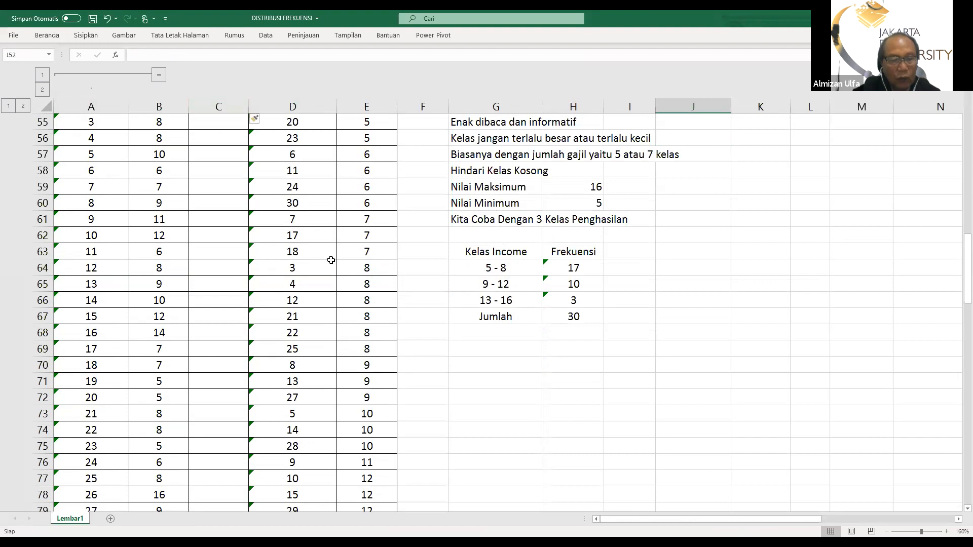
scroll(331, 260, down, 5)
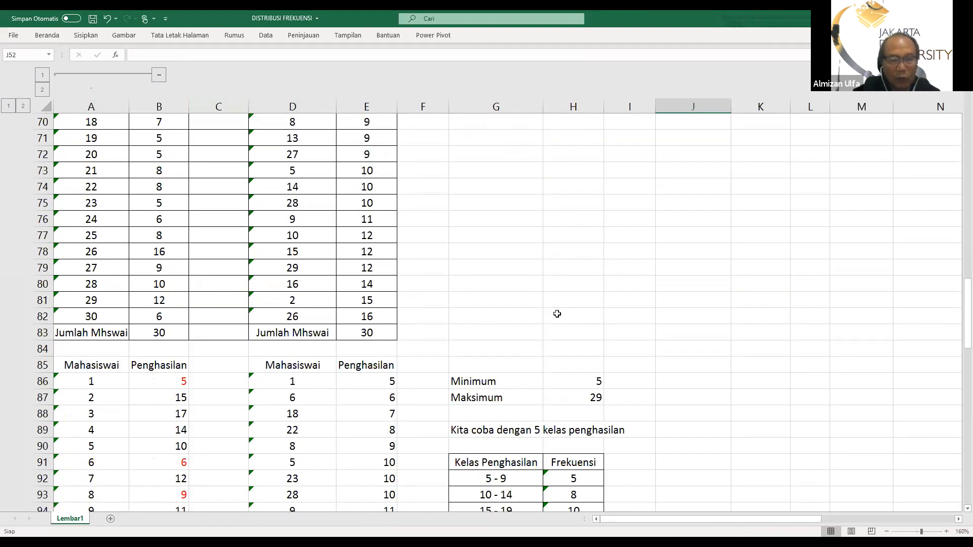
scroll(552, 296, up, 5)
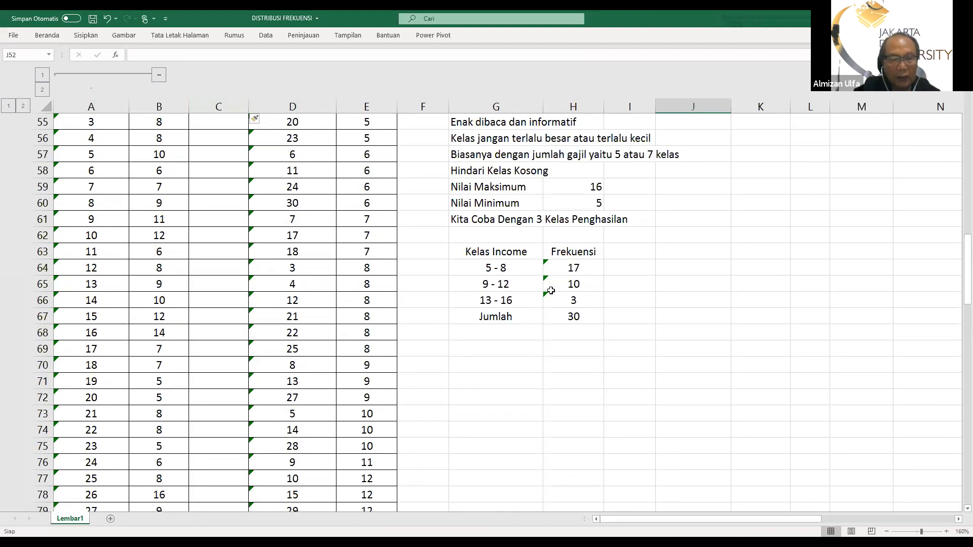
scroll(550, 291, up, 2)
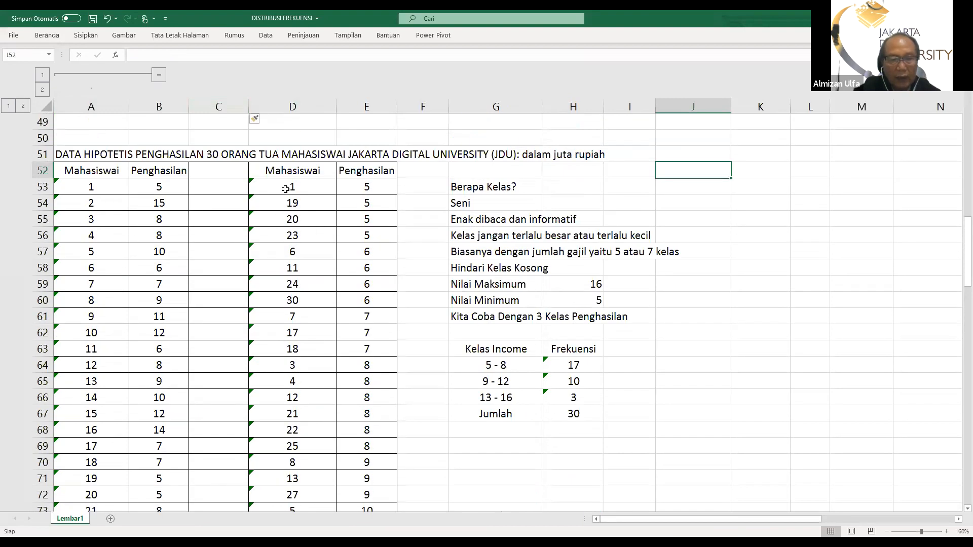
drag(285, 188, 346, 465)
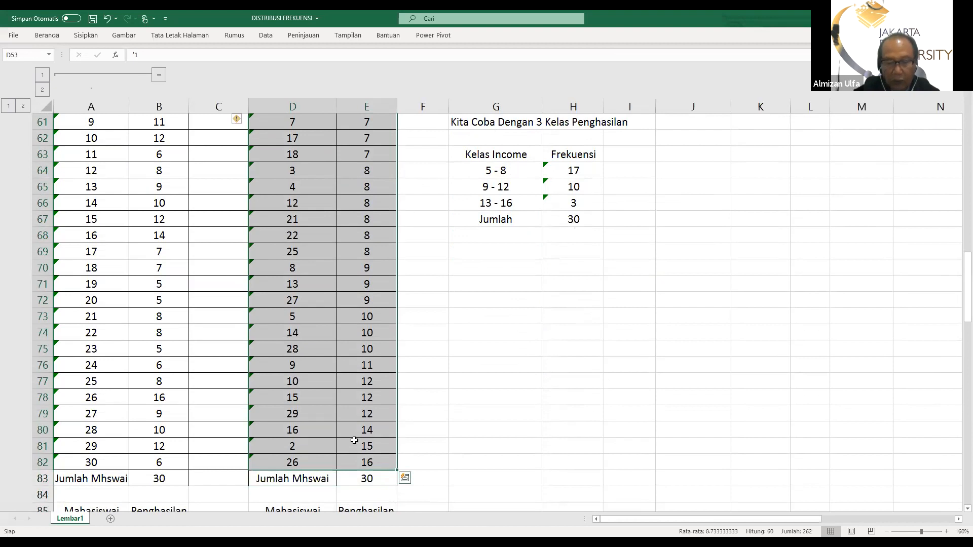
scroll(354, 380, up, 3)
key(Delete)
scroll(363, 374, up, 4)
scroll(363, 441, down, 4)
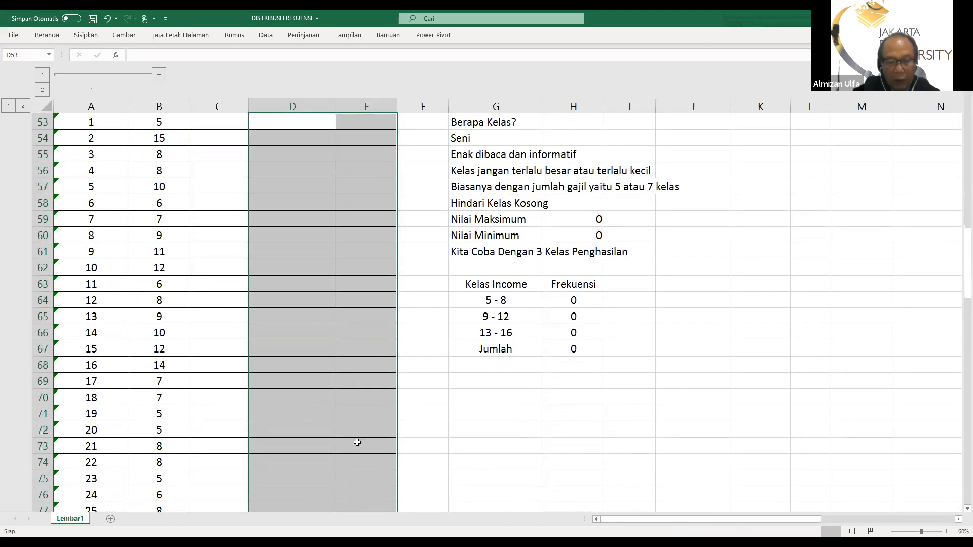
scroll(358, 443, down, 3)
click(367, 462)
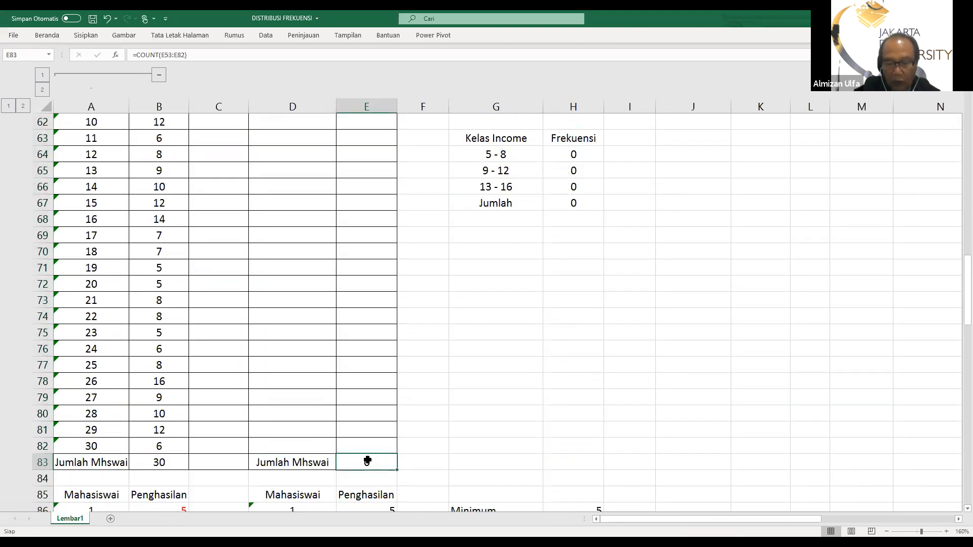
key(Delete)
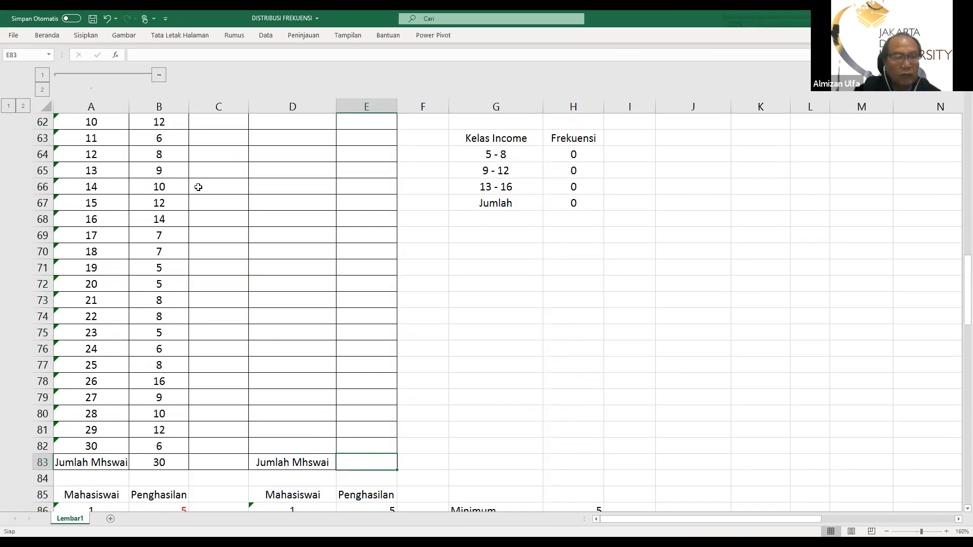
Copy the original student and income data from A53:B82 into the cleared table starting at D53
scroll(199, 187, up, 2)
scroll(171, 165, up, 3)
drag(76, 220, 149, 459)
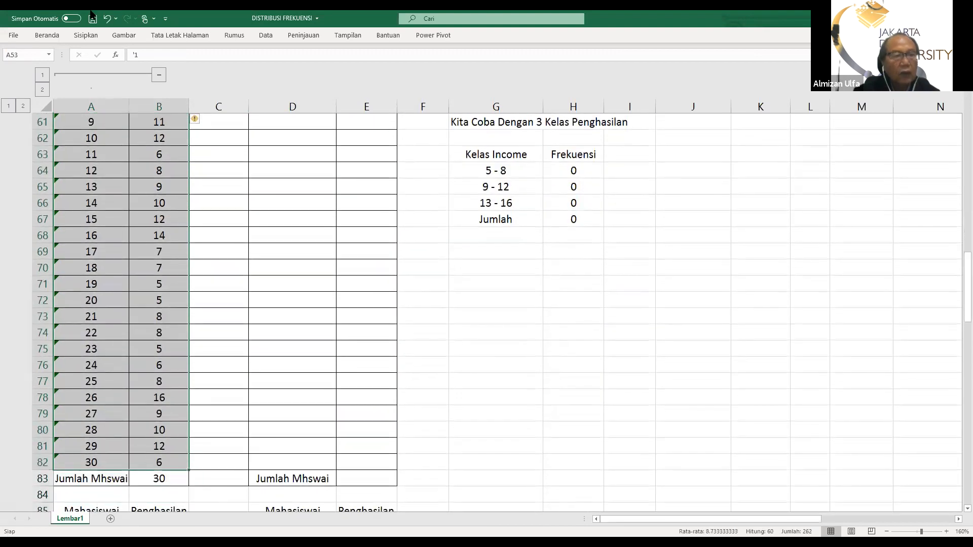
click(47, 37)
click(32, 63)
scroll(254, 243, up, 7)
click(292, 320)
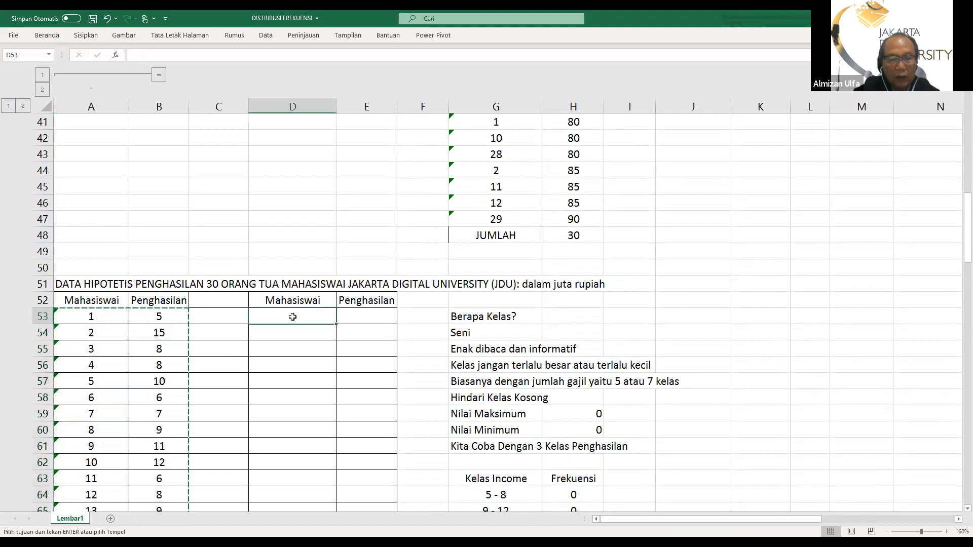
click(47, 35)
click(16, 59)
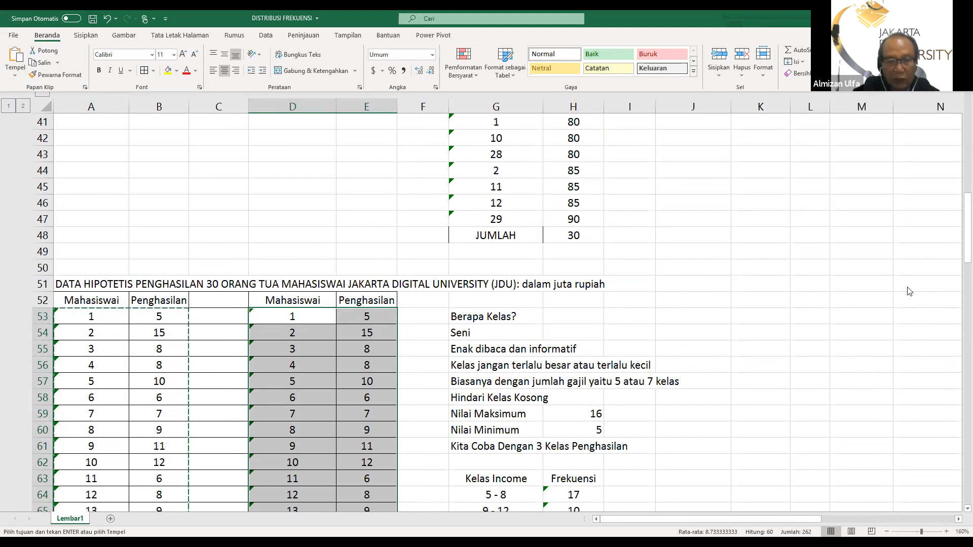
scroll(429, 395, down, 8)
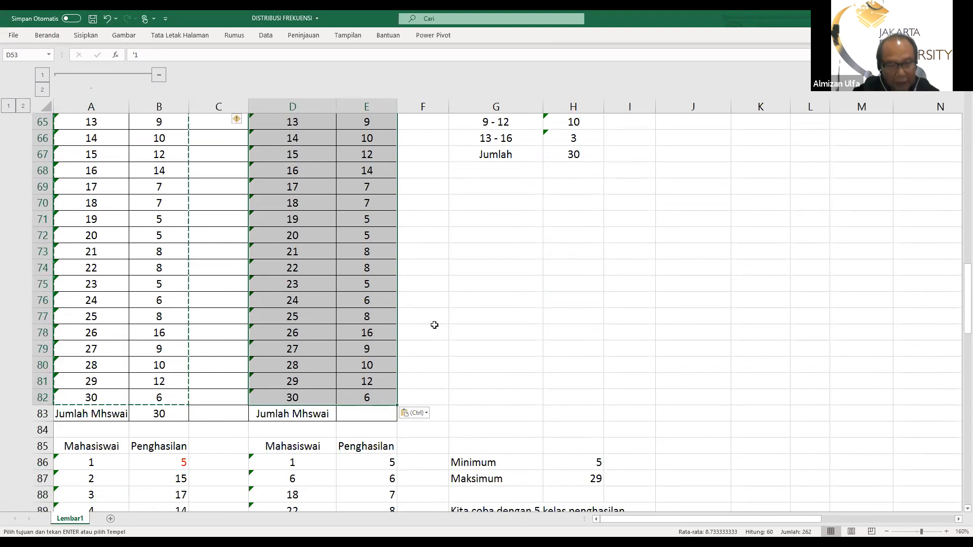
scroll(434, 325, up, 3)
scroll(584, 78, up, 1)
scroll(585, 78, up, 4)
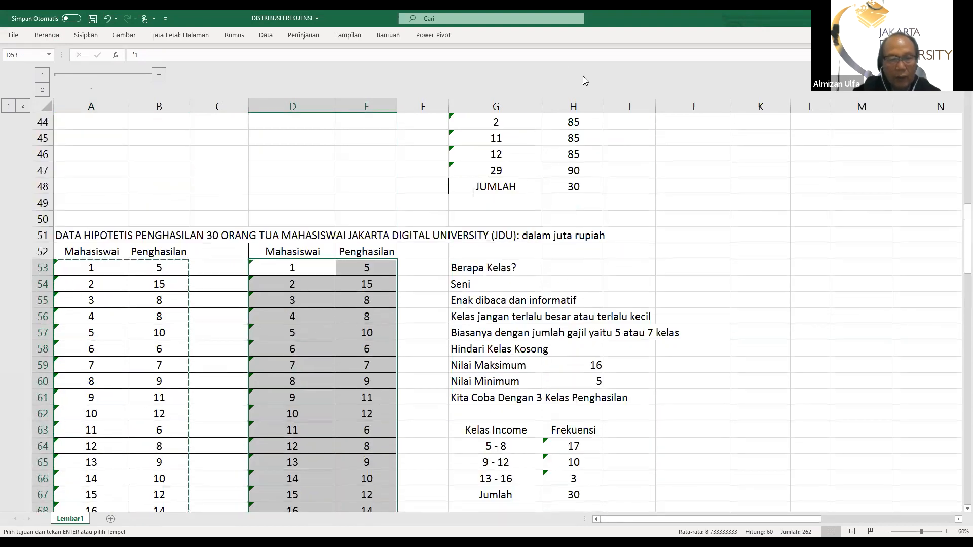
scroll(521, 76, down, 3)
scroll(456, 83, up, 2)
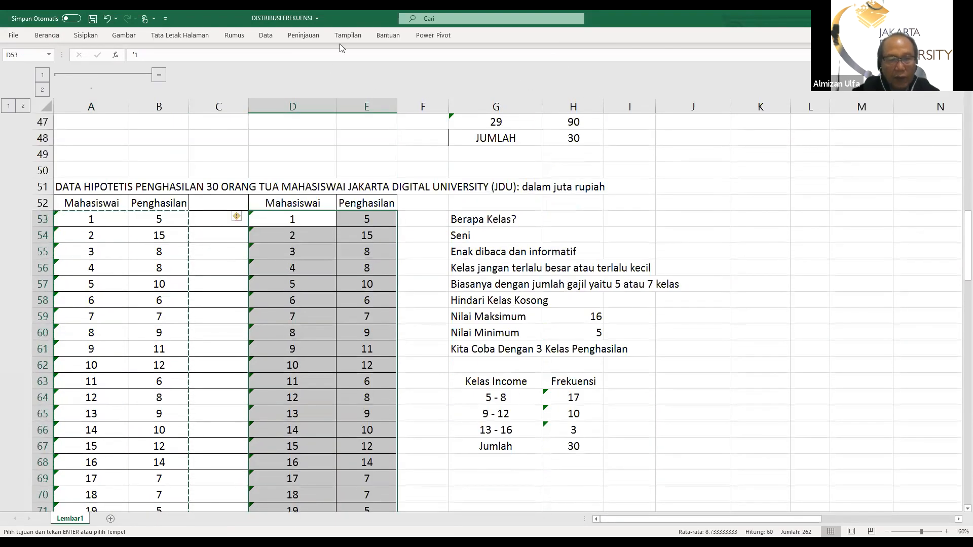
Sort the copied student and income table D52:E82 by Penghasilan cell values from smallest to largest (Terkecil ke Terbesar), keeping the header row
drag(279, 205, 358, 442)
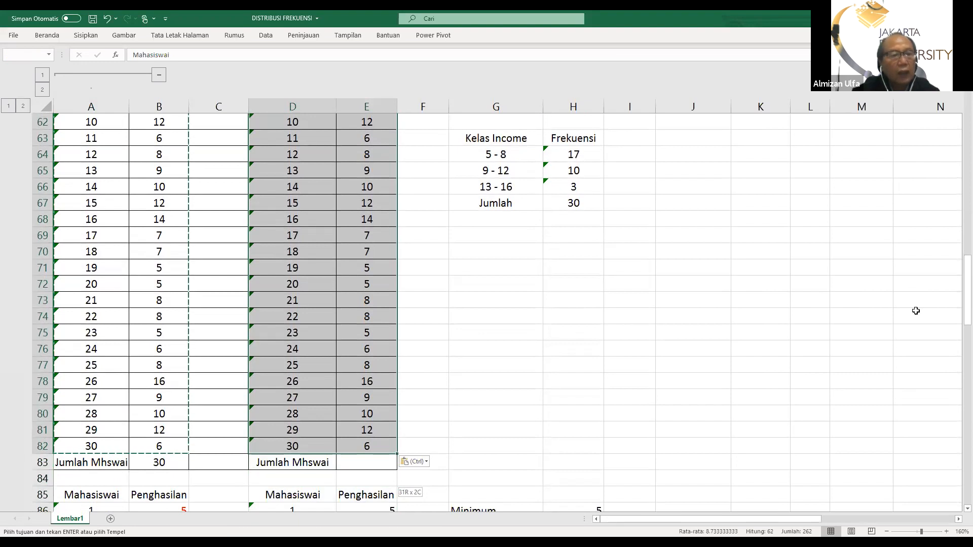
click(44, 36)
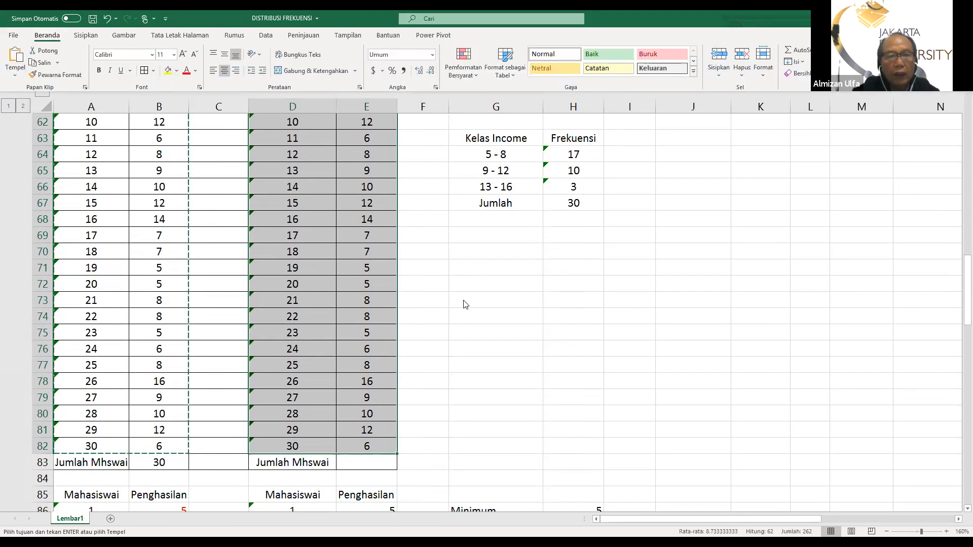
click(263, 36)
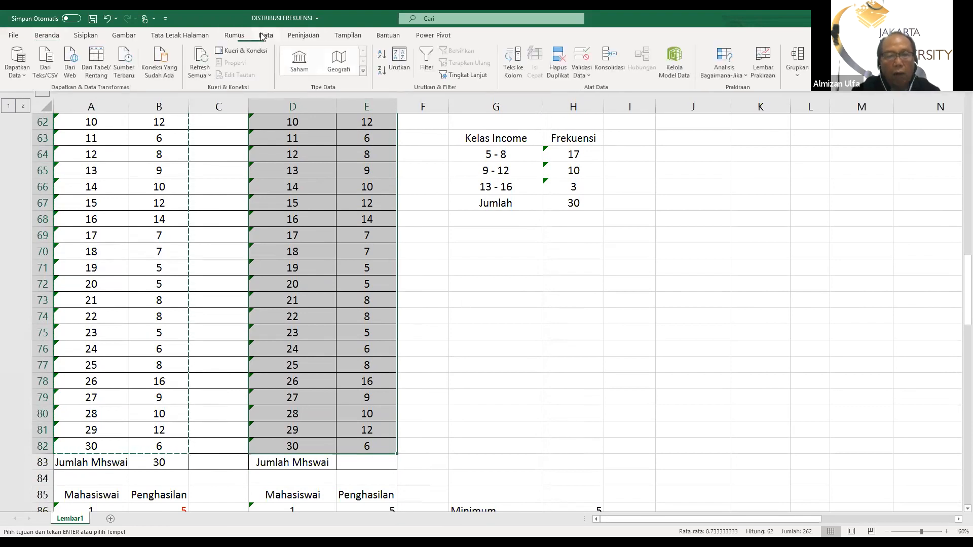
click(400, 56)
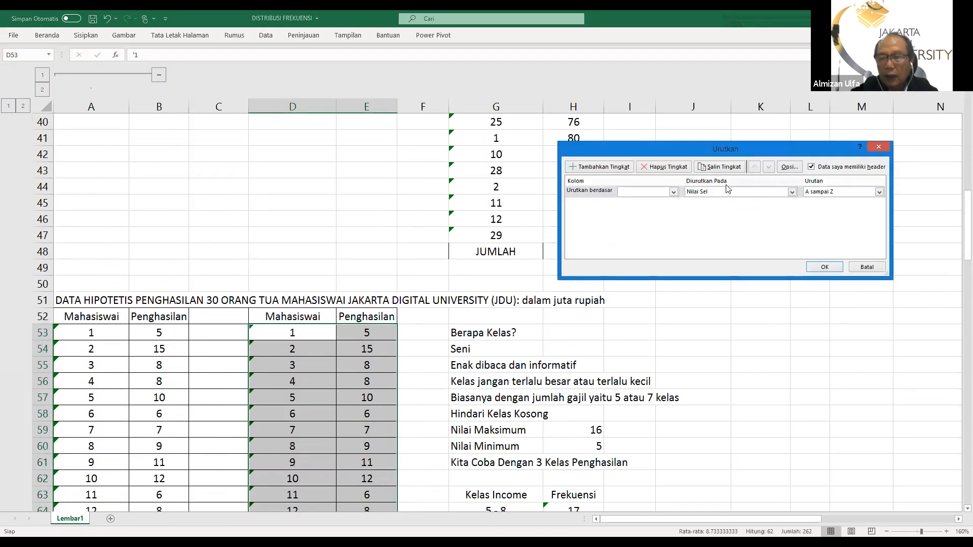
click(674, 192)
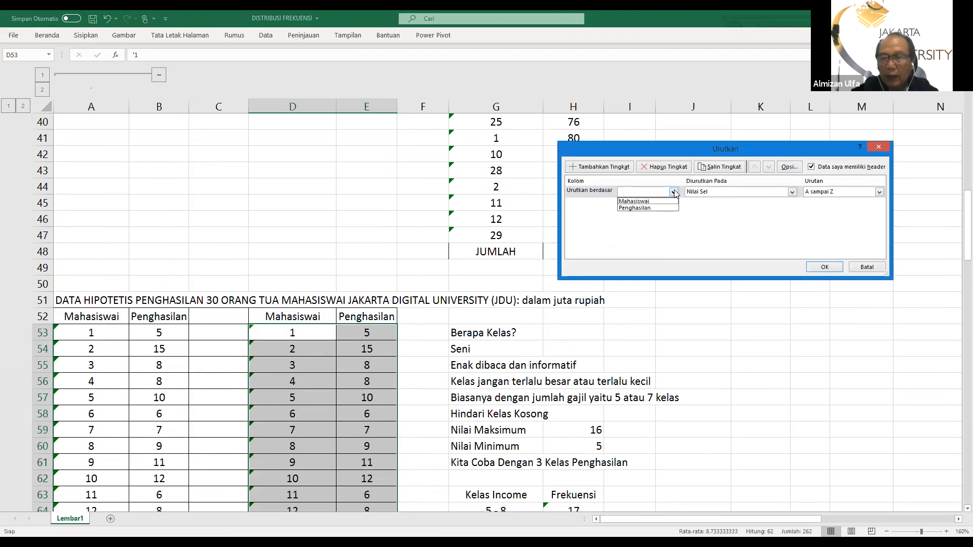
click(654, 208)
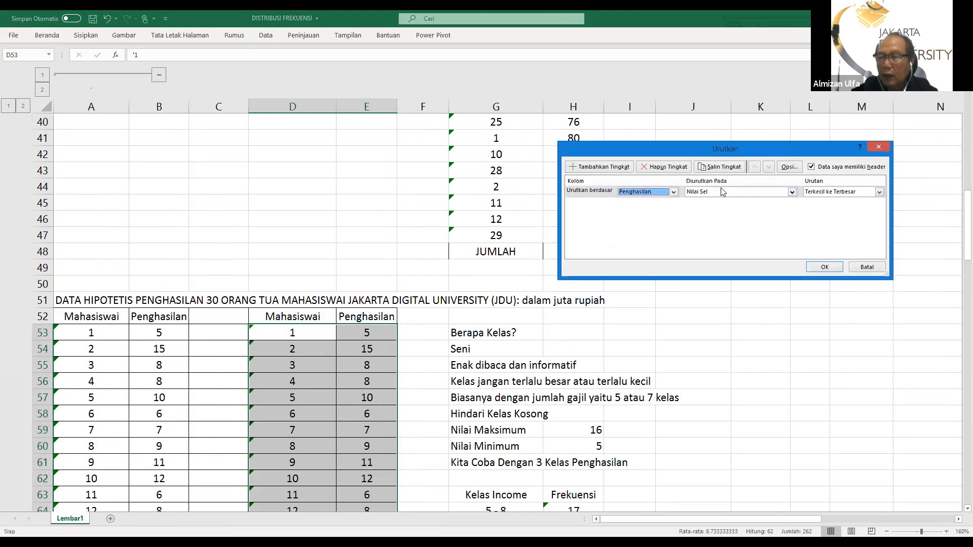
click(824, 267)
Review the sorted Mahasiswai and Penghasilan rows in D53:E82 to check the ascending income order
scroll(673, 299, down, 5)
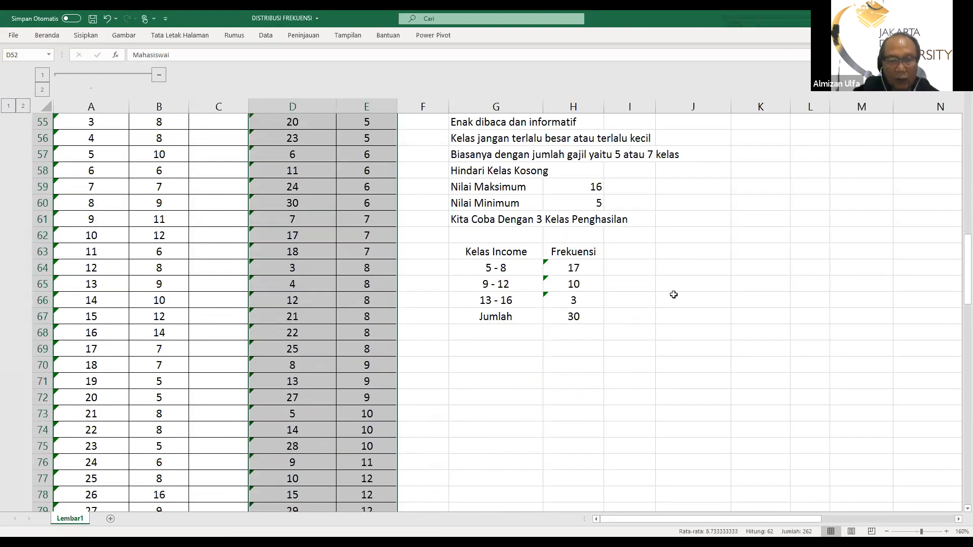
scroll(673, 296, down, 5)
scroll(672, 292, up, 7)
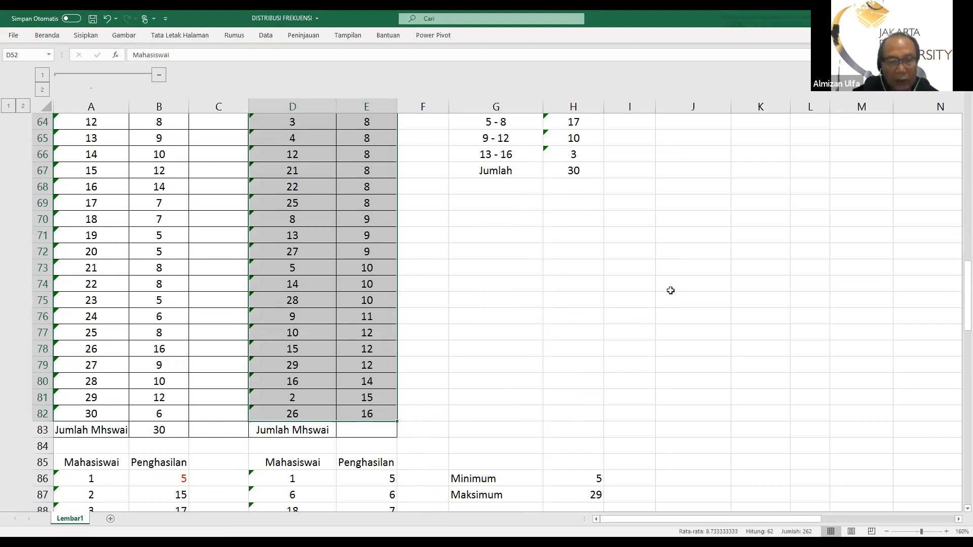
scroll(671, 288, up, 7)
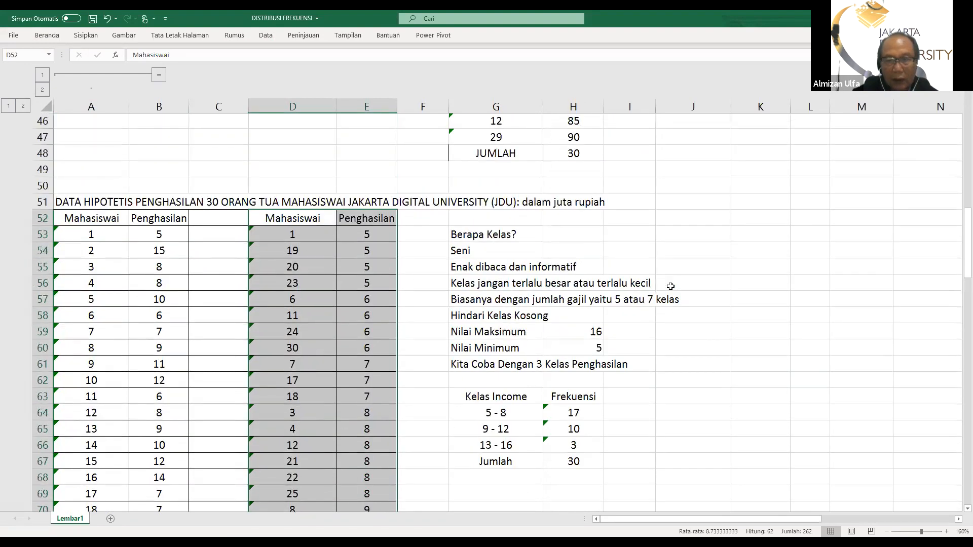
scroll(418, 404, down, 1)
scroll(418, 404, down, 11)
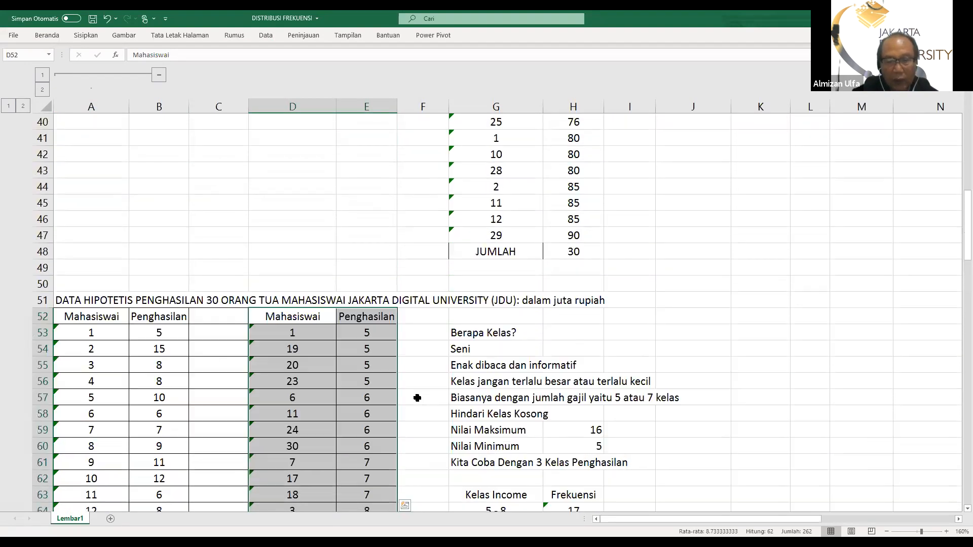
scroll(404, 388, down, 3)
scroll(403, 380, up, 4)
scroll(402, 379, up, 3)
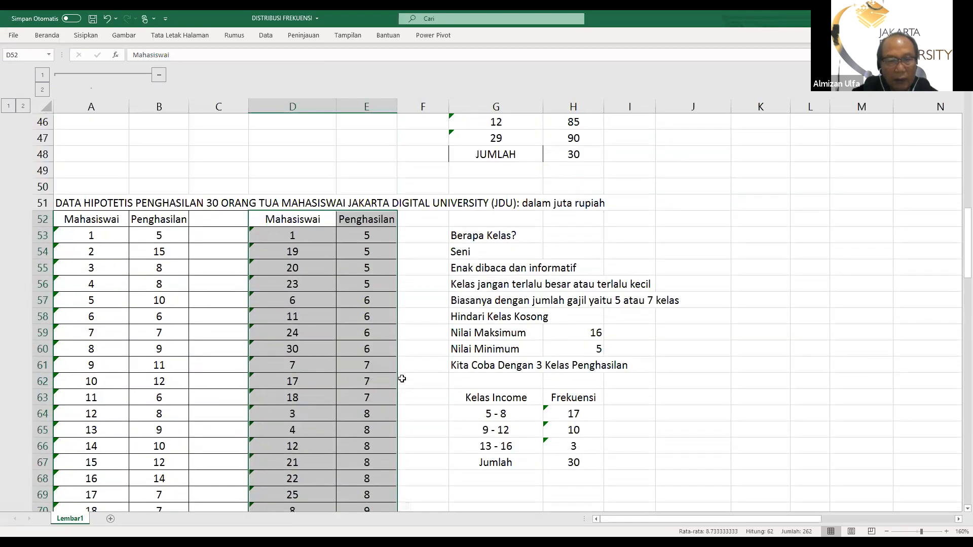
scroll(707, 381, down, 2)
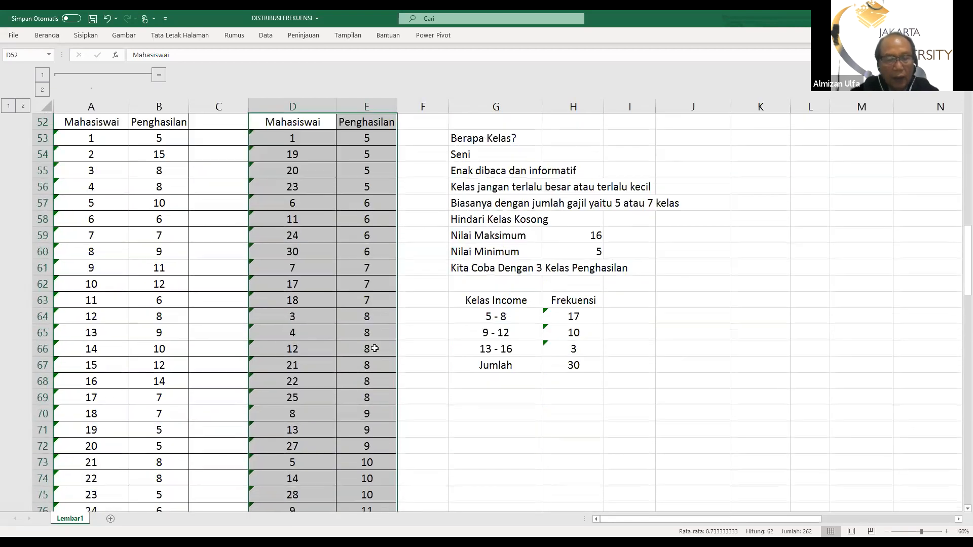
scroll(323, 318, down, 2)
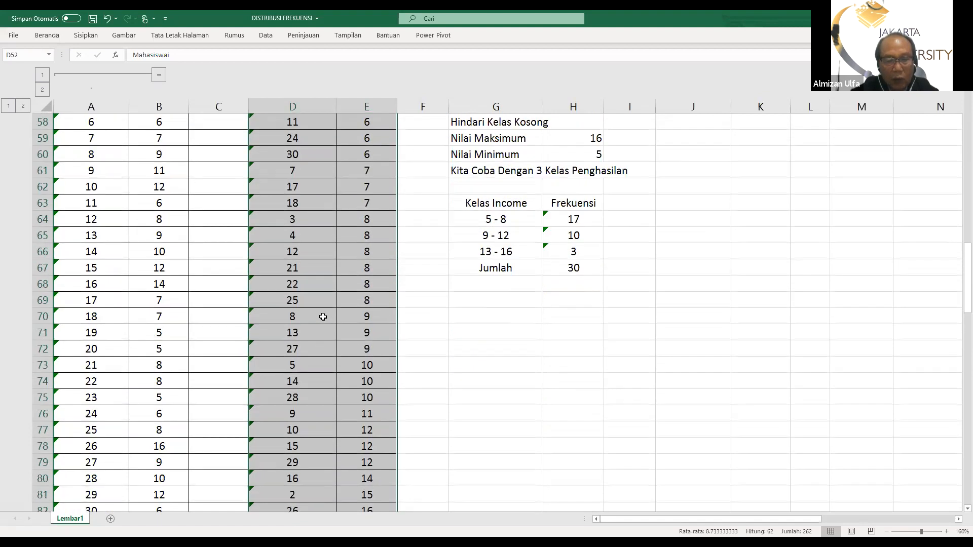
scroll(322, 316, down, 2)
click(550, 316)
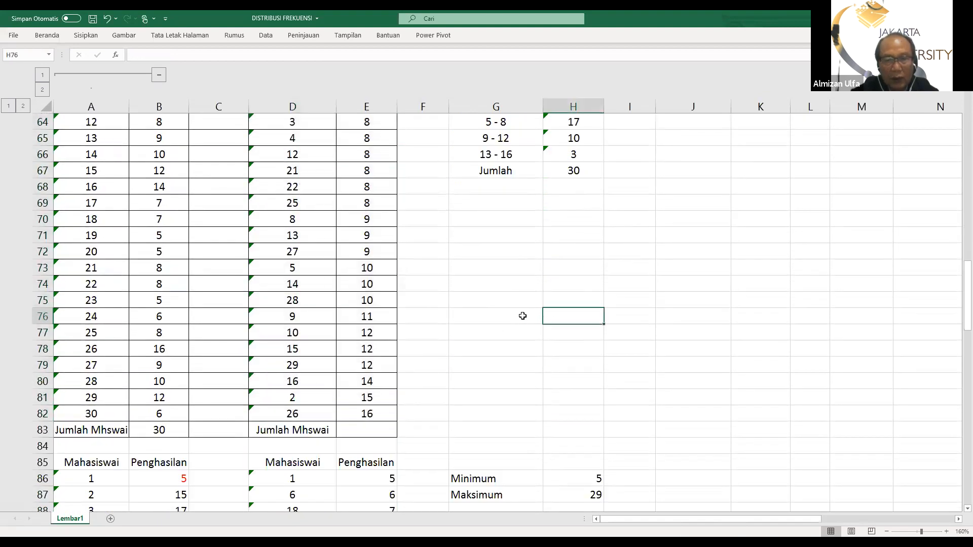
Examine the earlier grade classes and frequency tables at the start of the sheet for comparison with the income data
scroll(525, 317, up, 3)
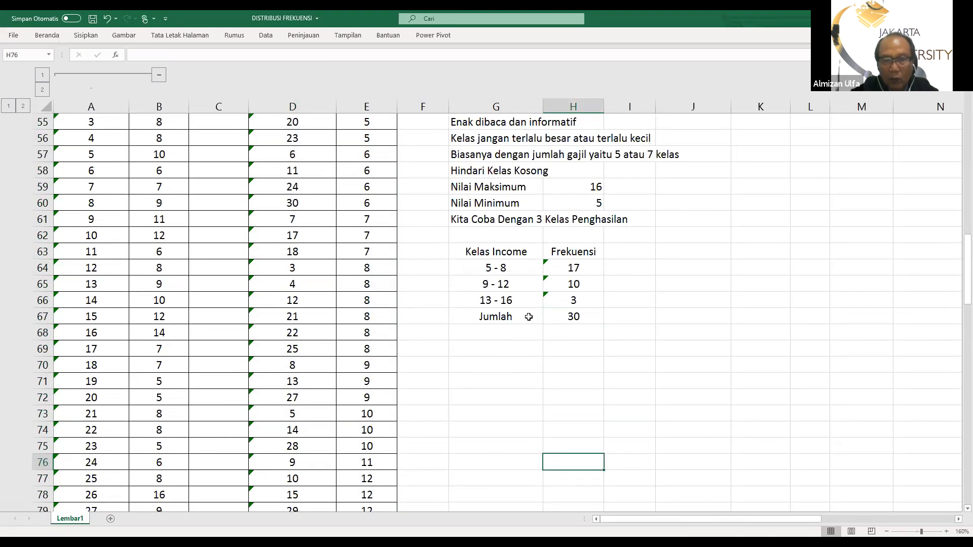
scroll(528, 317, up, 2)
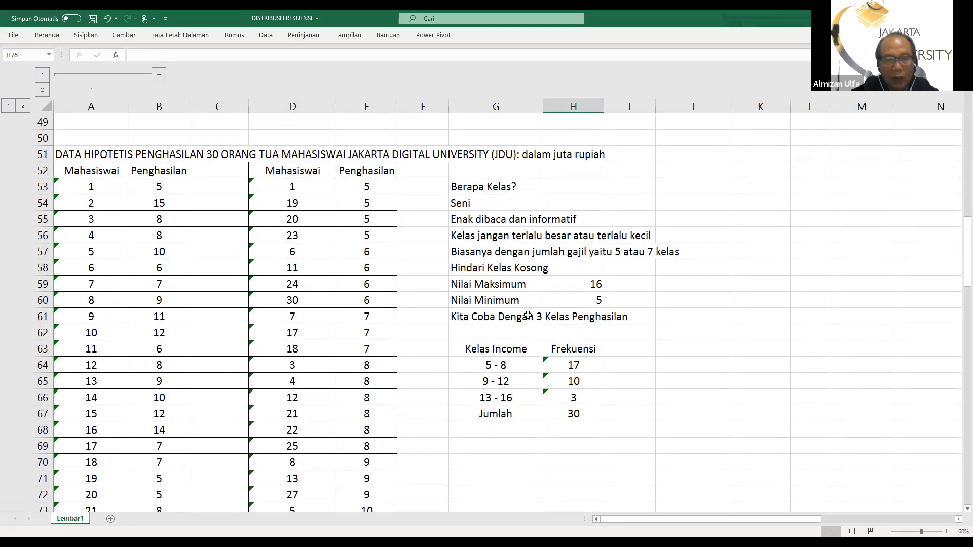
scroll(527, 316, up, 2)
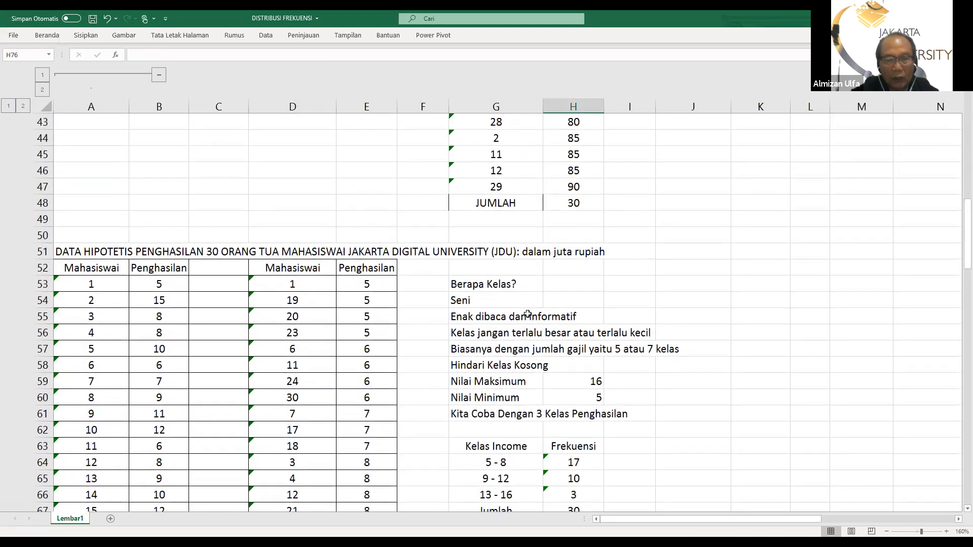
scroll(528, 314, up, 14)
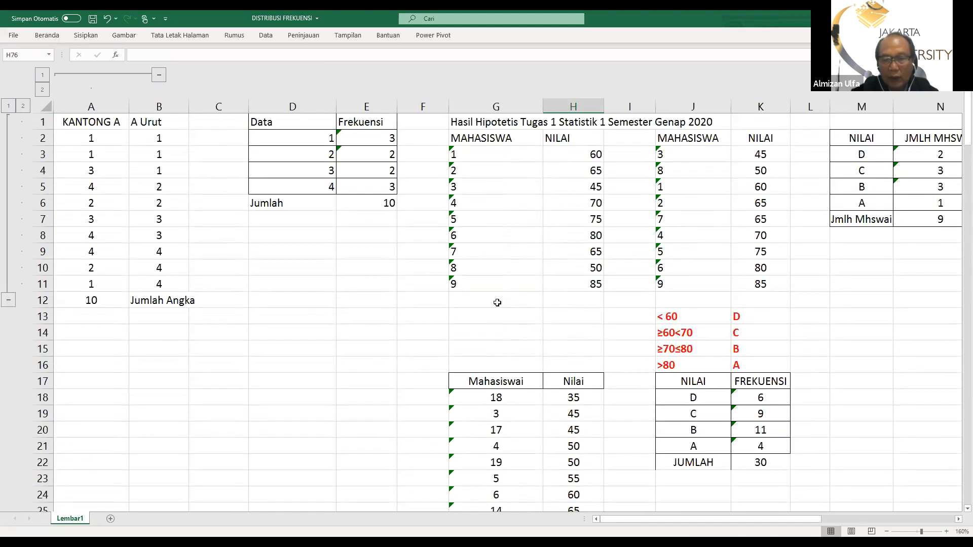
scroll(654, 247, down, 2)
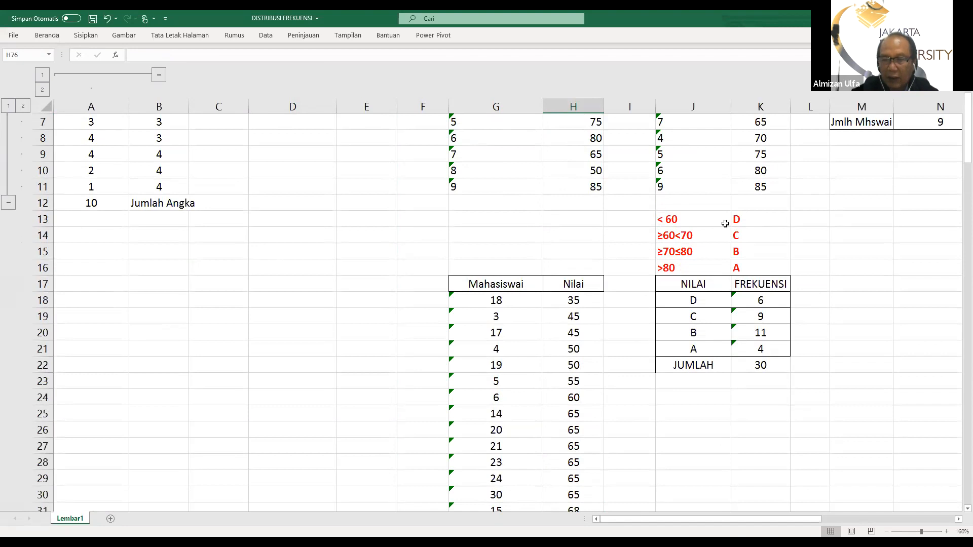
scroll(453, 383, down, 8)
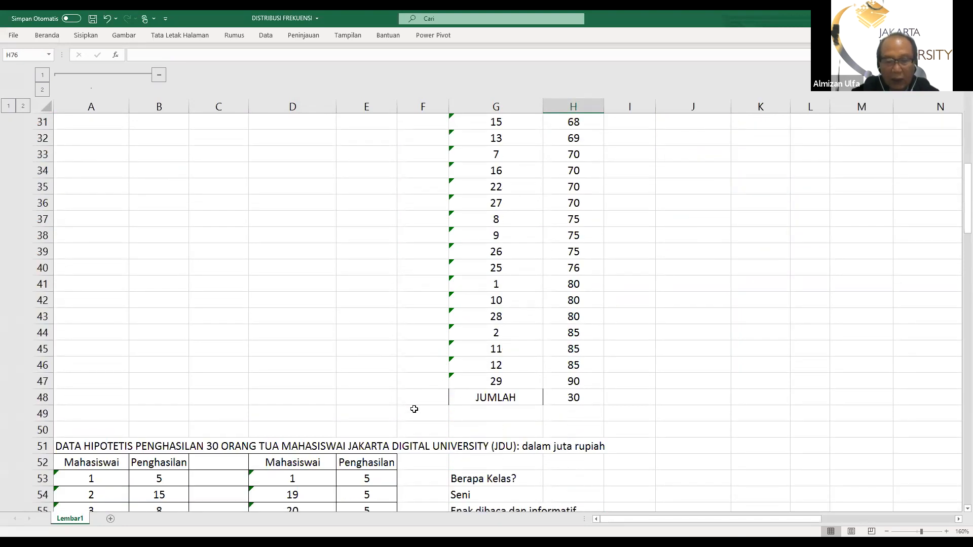
scroll(414, 409, down, 4)
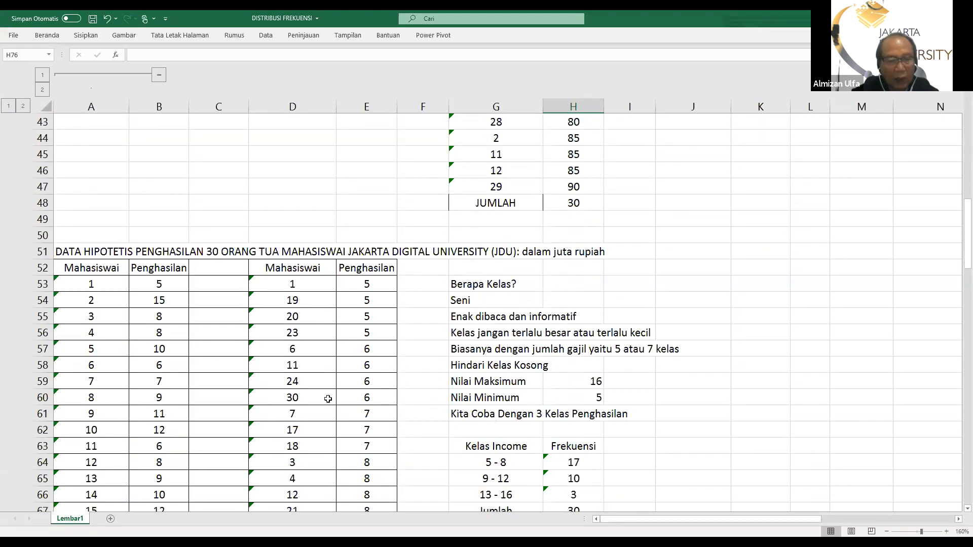
scroll(329, 397, down, 2)
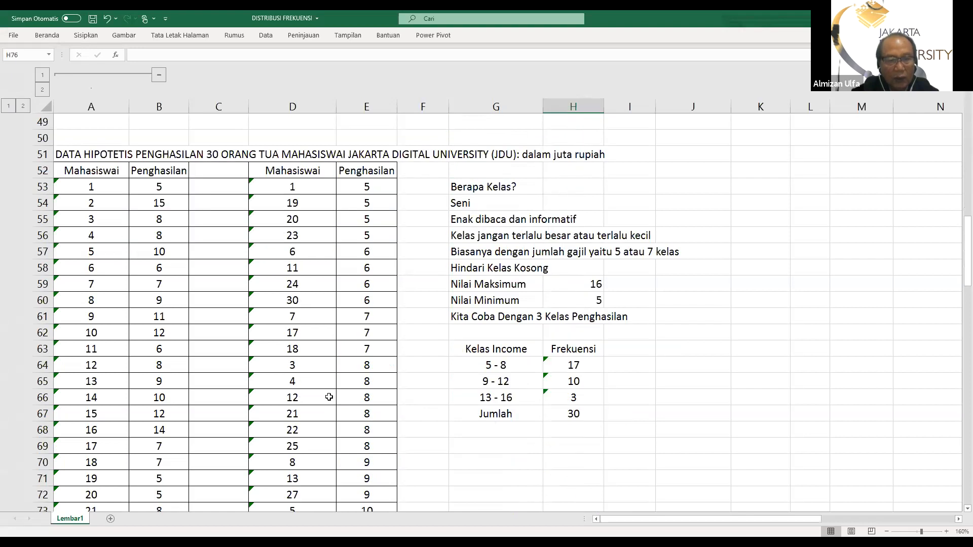
scroll(329, 397, down, 4)
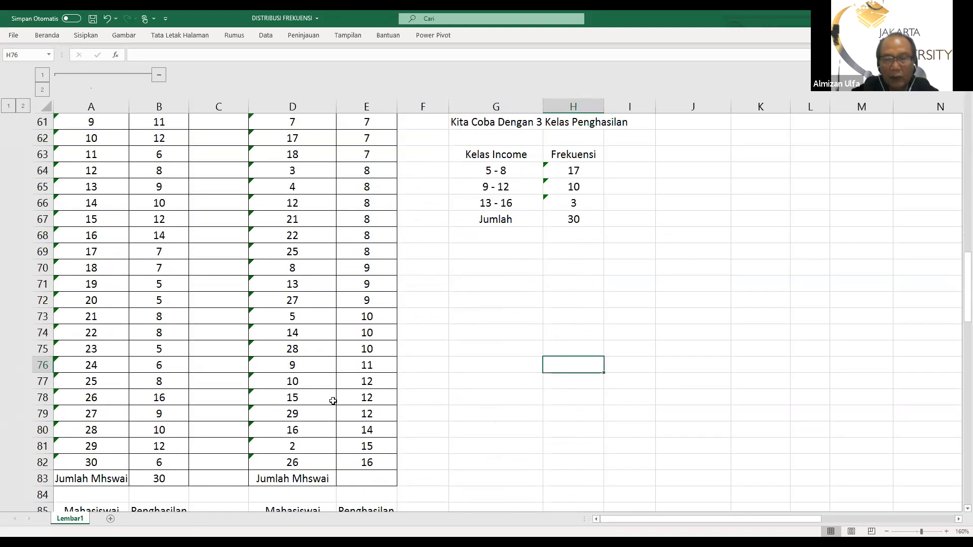
Examine the class-count guidelines beside the income table and compare them with the lowest and highest incomes in the sorted list
scroll(331, 401, up, 3)
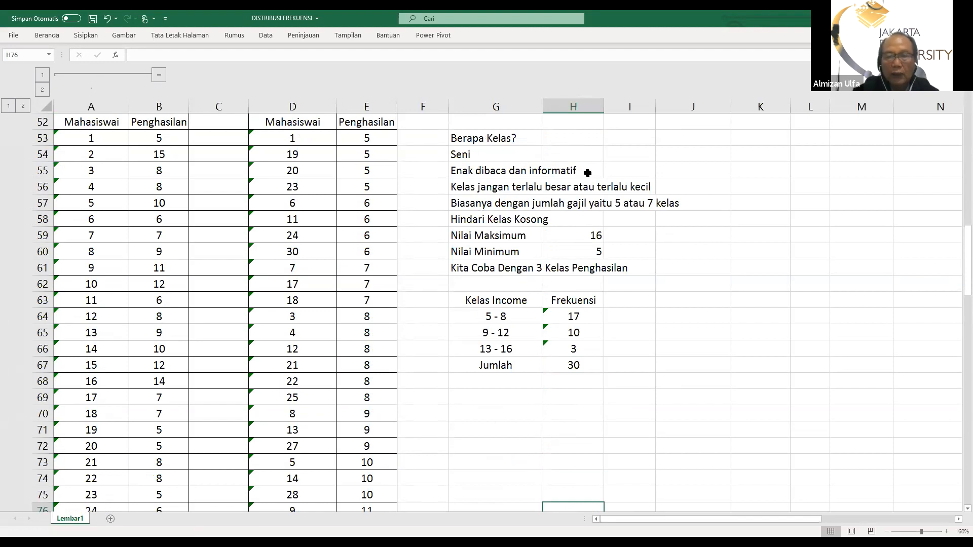
scroll(584, 179, up, 1)
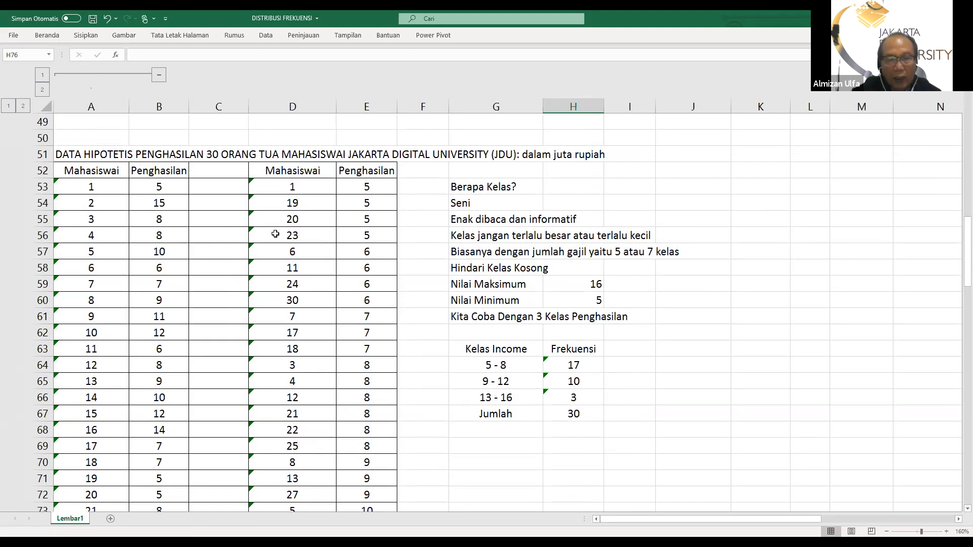
scroll(294, 246, down, 2)
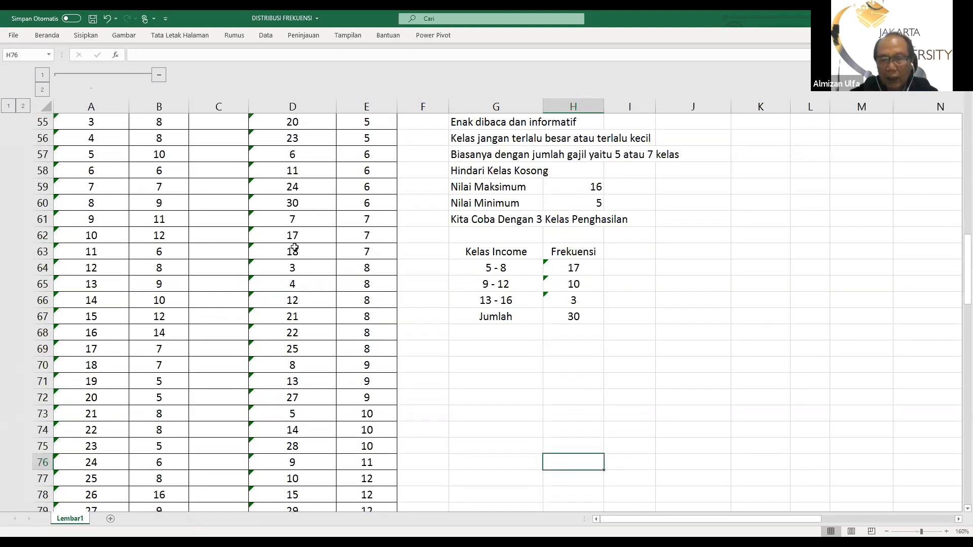
scroll(295, 247, up, 3)
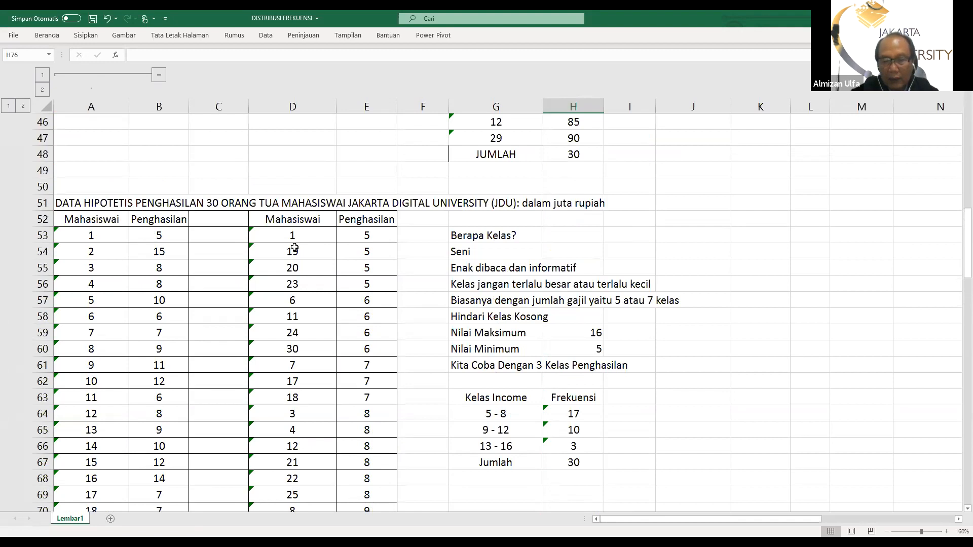
scroll(295, 247, down, 2)
scroll(295, 247, up, 2)
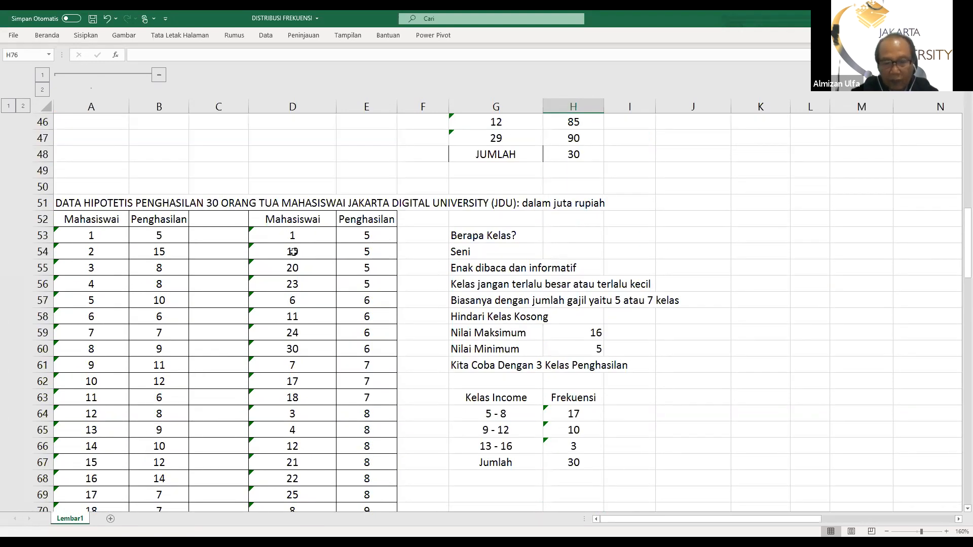
scroll(293, 252, down, 1)
scroll(424, 261, up, 2)
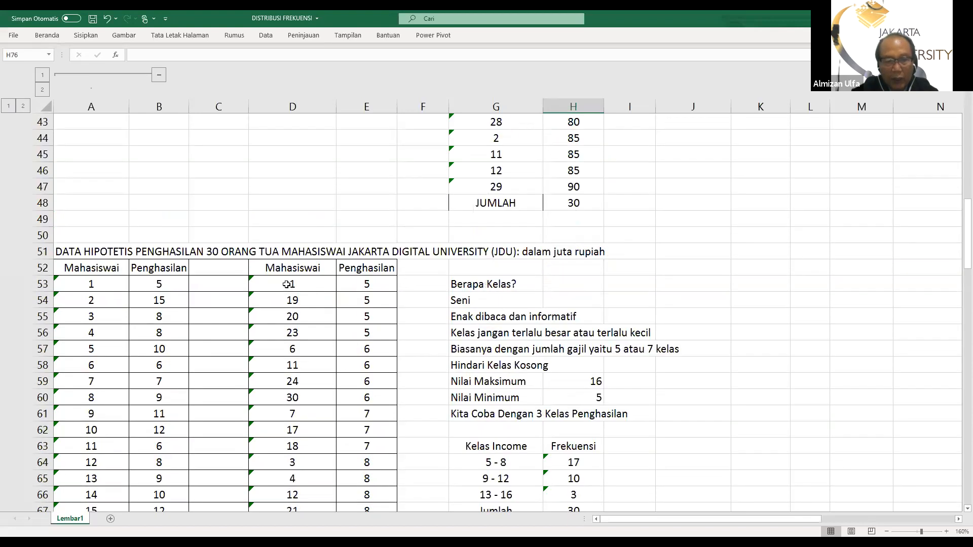
scroll(456, 304, down, 2)
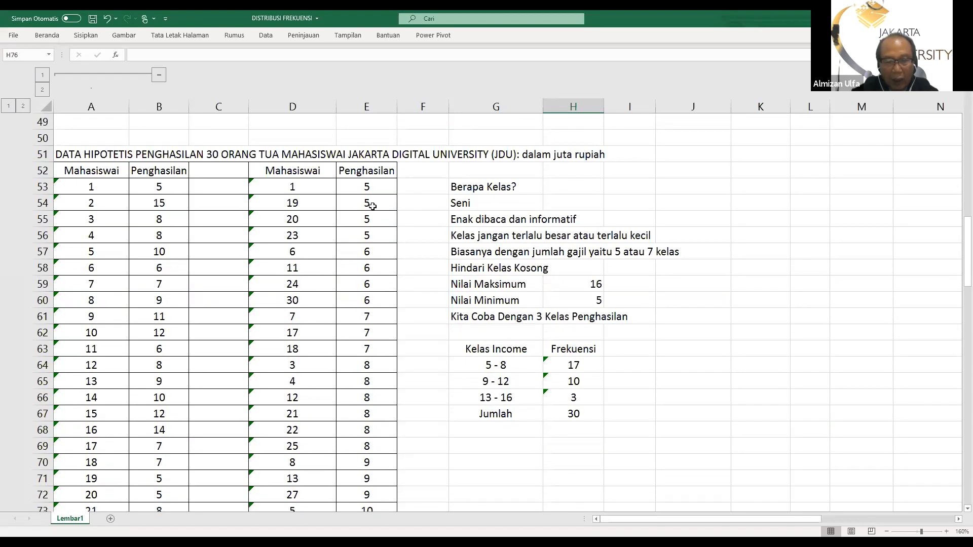
scroll(367, 233, down, 3)
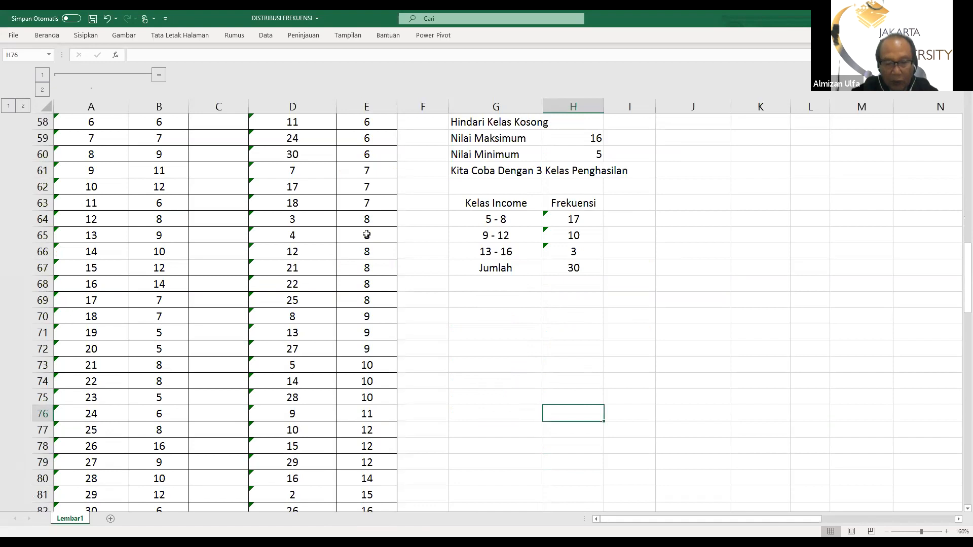
scroll(366, 234, down, 5)
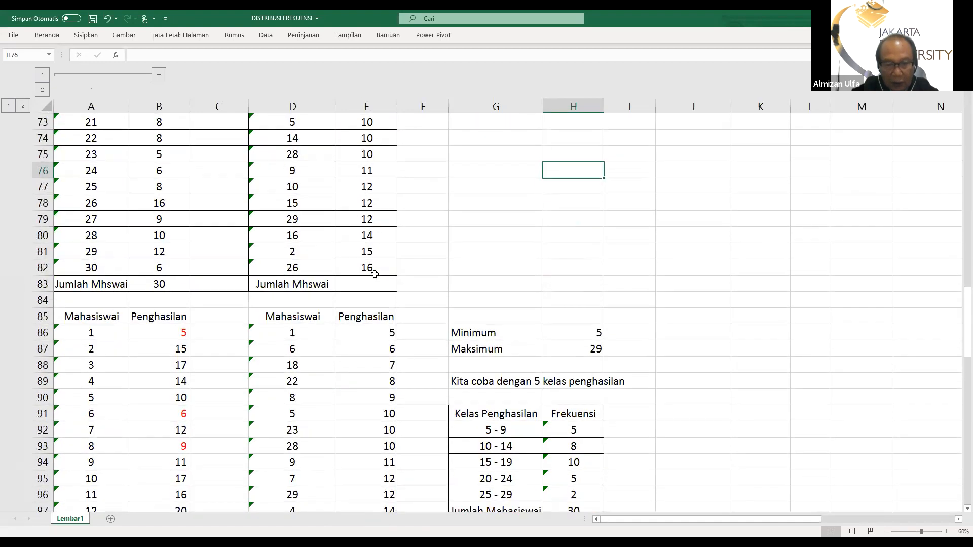
click(374, 271)
scroll(494, 306, up, 3)
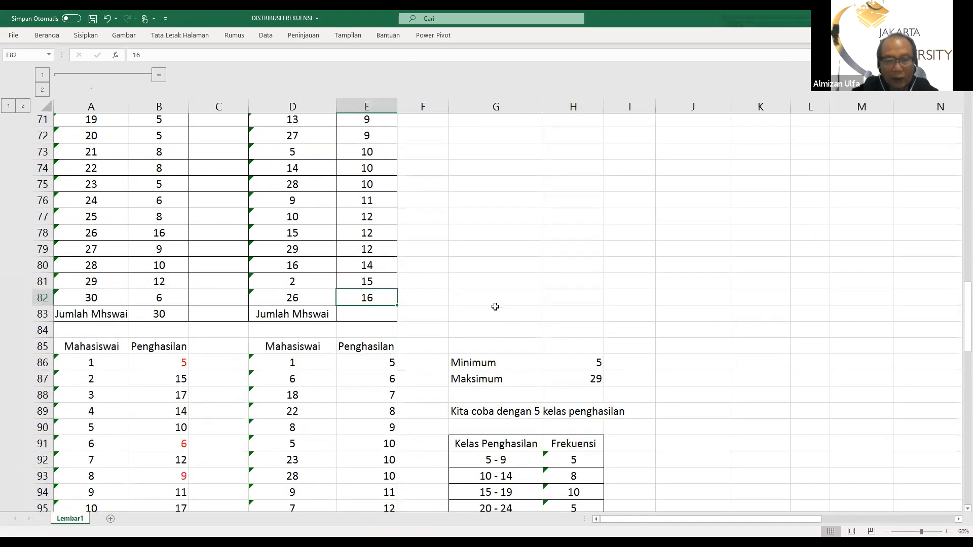
scroll(494, 307, up, 4)
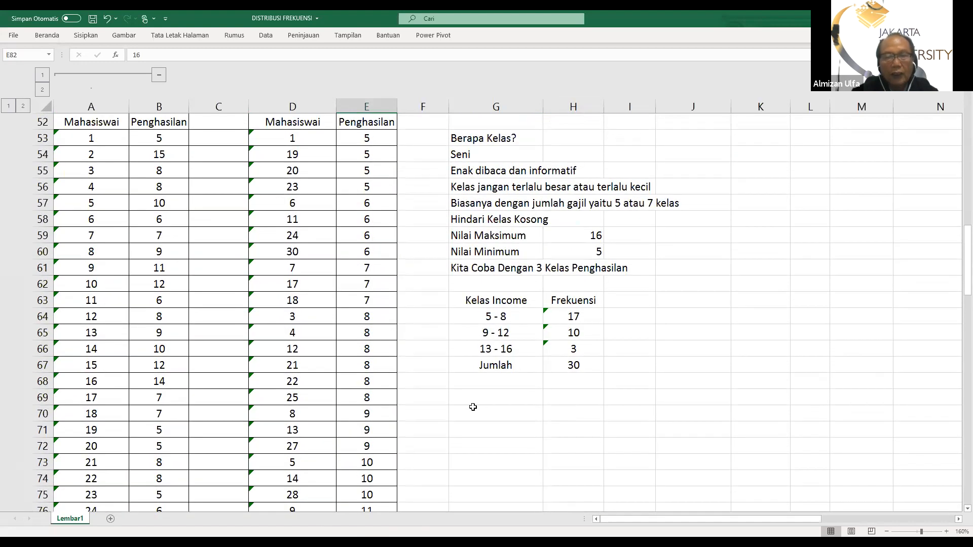
scroll(419, 386, down, 4)
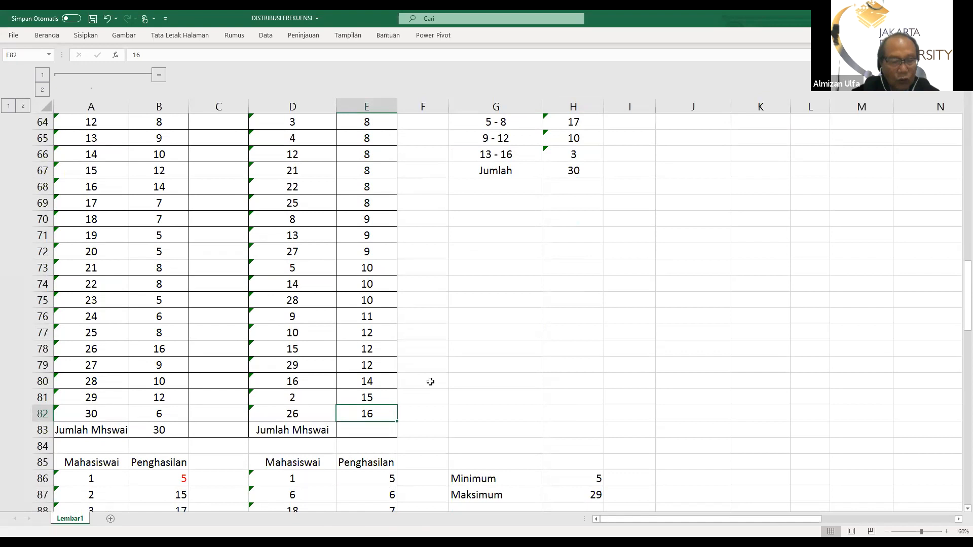
Clear the Nilai Maksimum and Nilai Minimum results in H59 and H60 beside the income table
scroll(343, 243, up, 5)
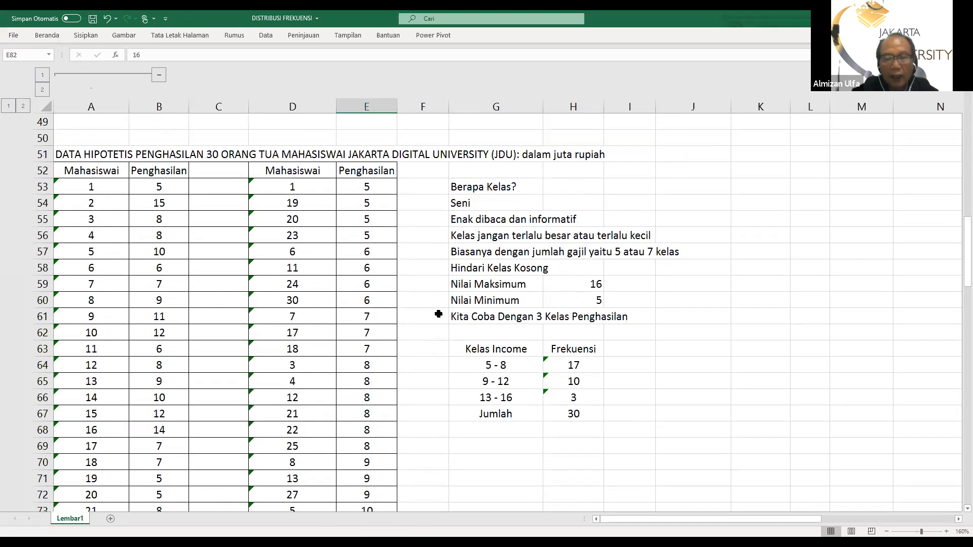
scroll(313, 360, down, 1)
scroll(313, 360, down, 2)
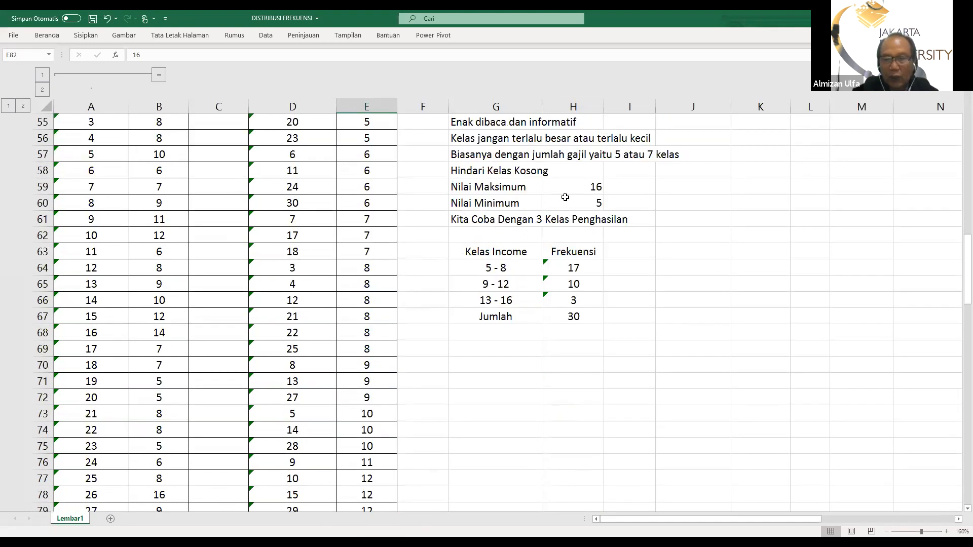
click(587, 188)
key(Delete)
click(585, 199)
key(Delete)
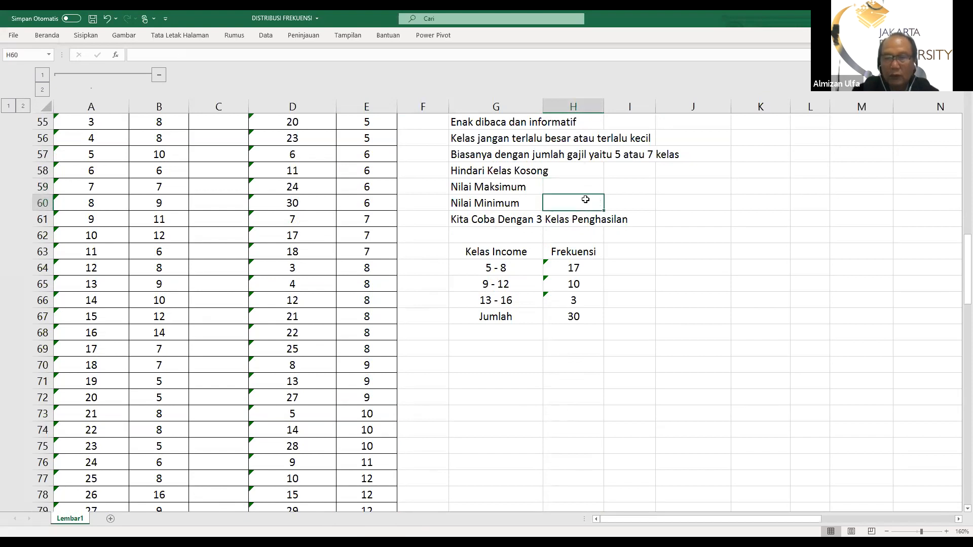
Calculate Nilai Maksimum in H59 with the MAX function over the unsorted Penghasilan values in B53:B82
click(580, 187)
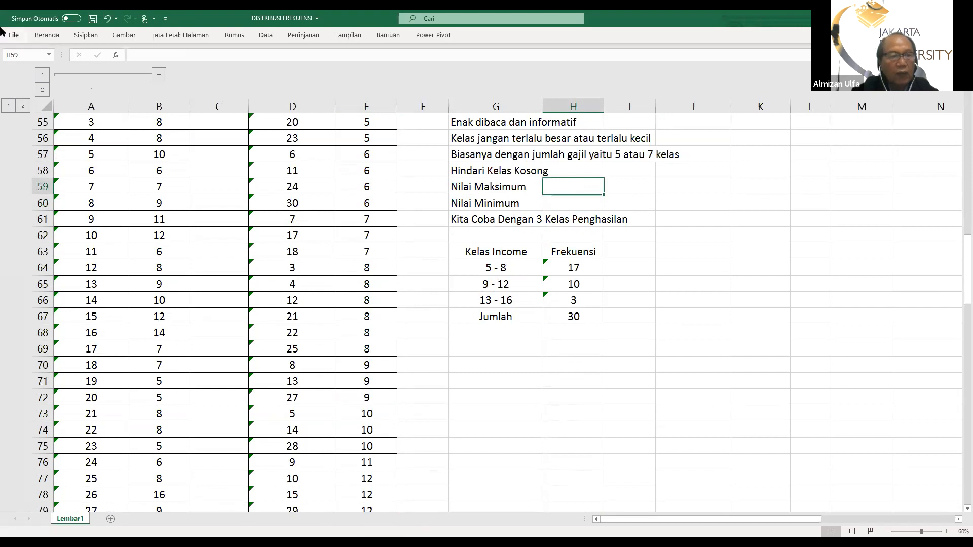
click(64, 37)
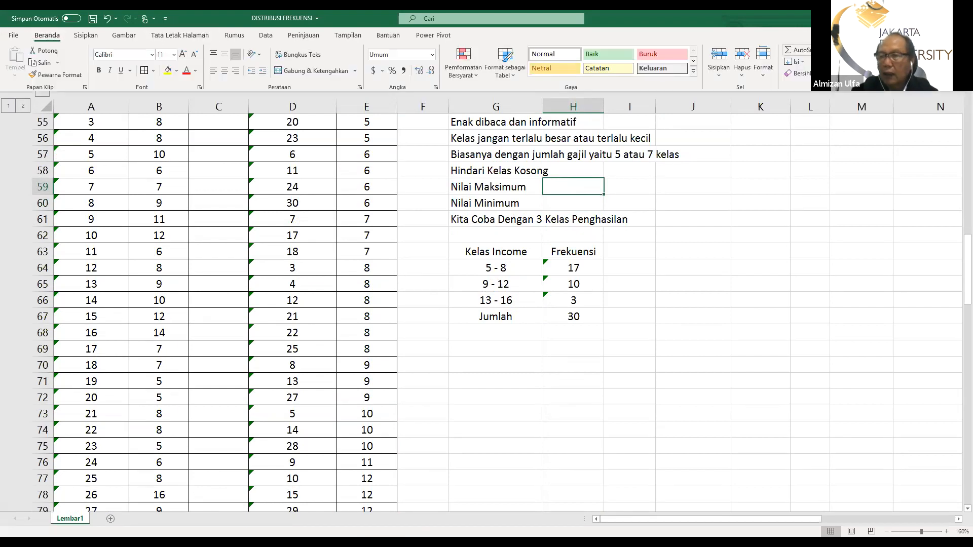
click(825, 50)
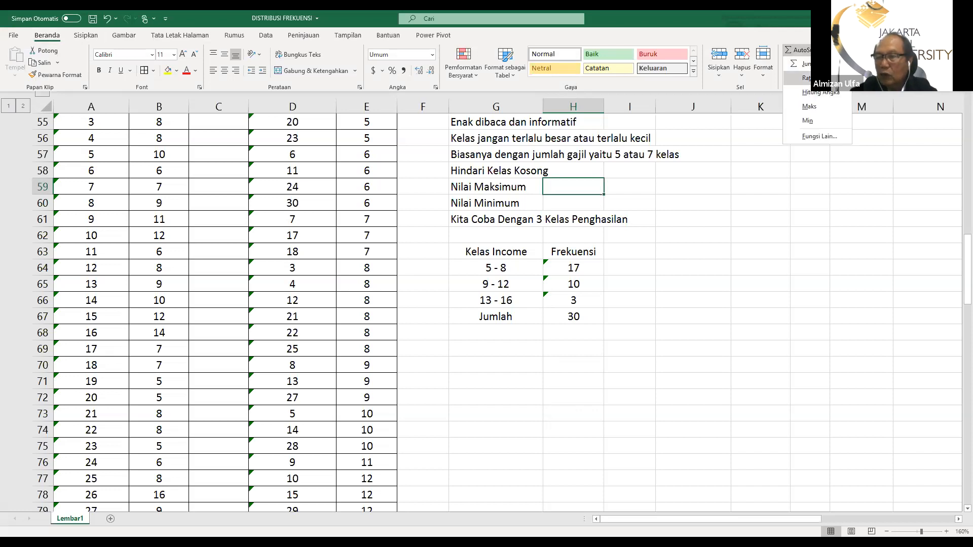
click(809, 107)
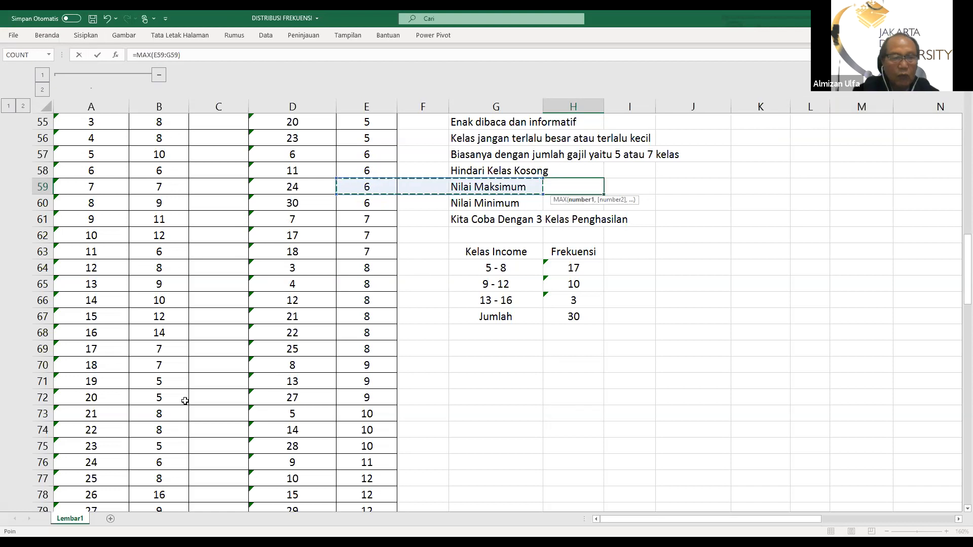
scroll(185, 398, up, 1)
scroll(185, 398, up, 2)
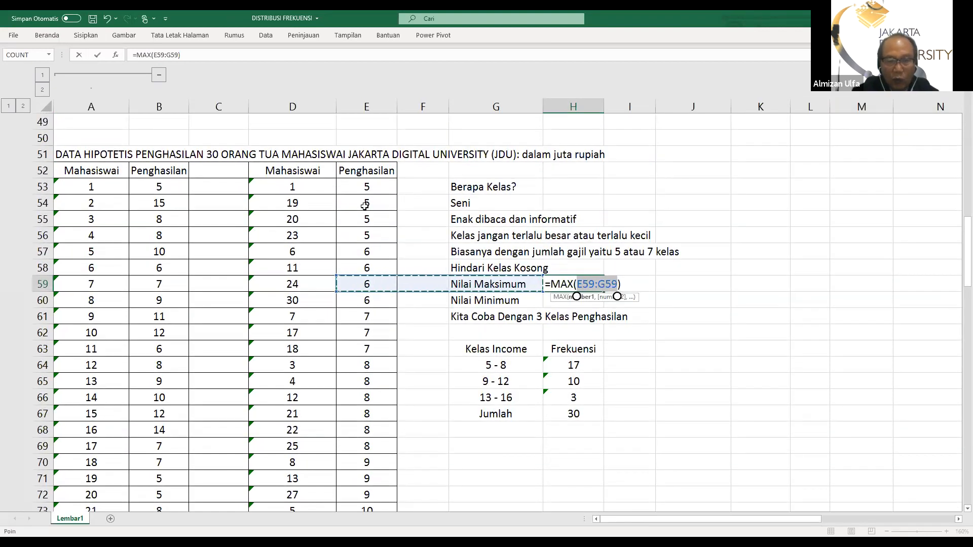
click(158, 189)
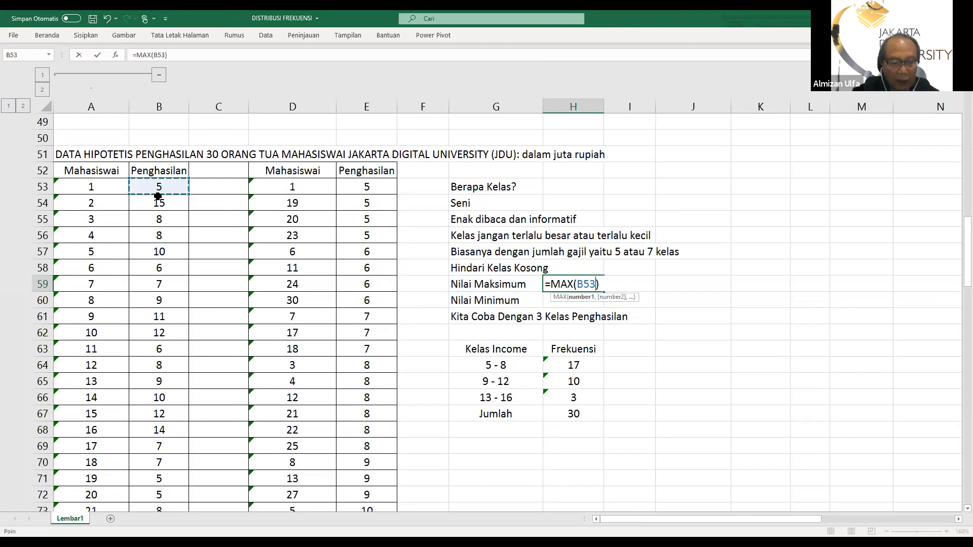
drag(158, 196, 167, 463)
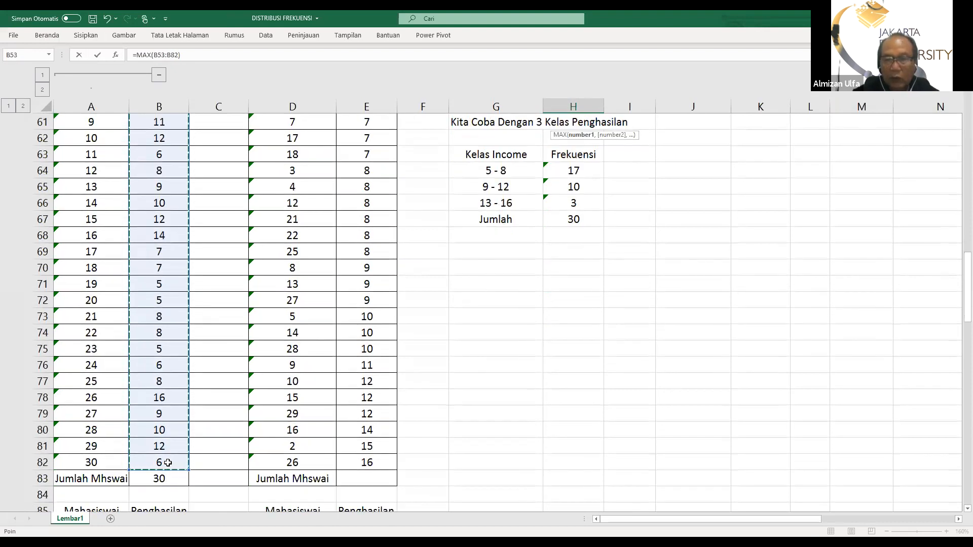
key(Escape)
Calculate Nilai Minimum in H60 with the MIN function over the unsorted Penghasilan values in B53:B82
scroll(214, 453, up, 3)
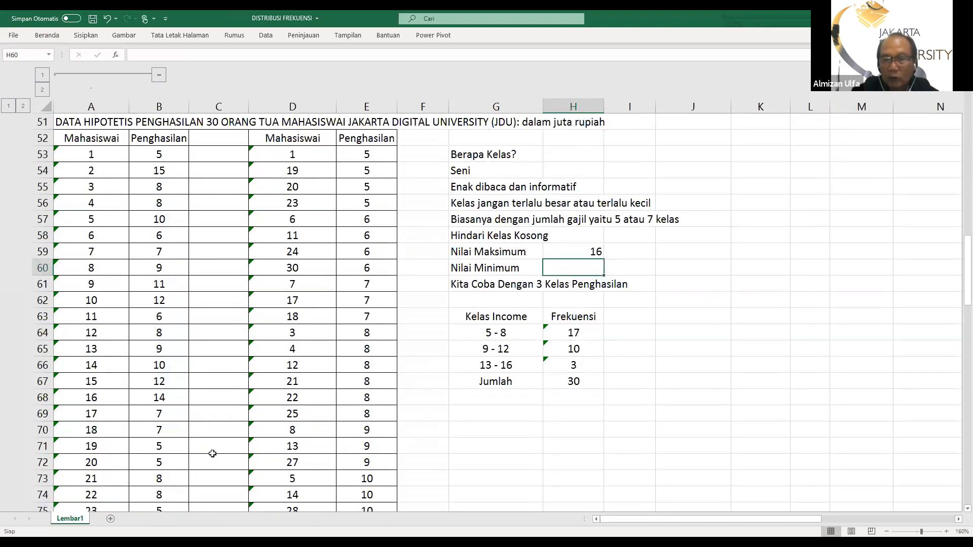
scroll(441, 373, down, 4)
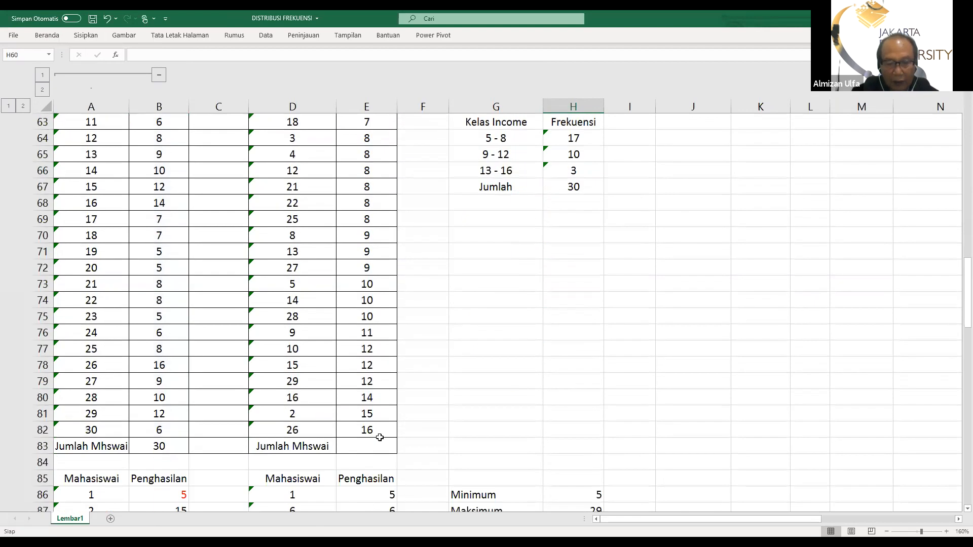
scroll(521, 451, up, 3)
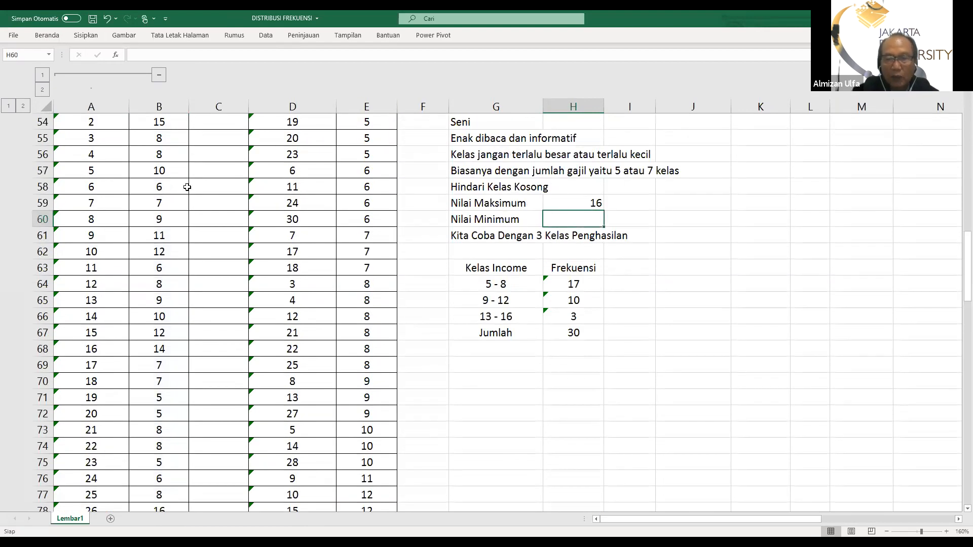
scroll(496, 317, up, 1)
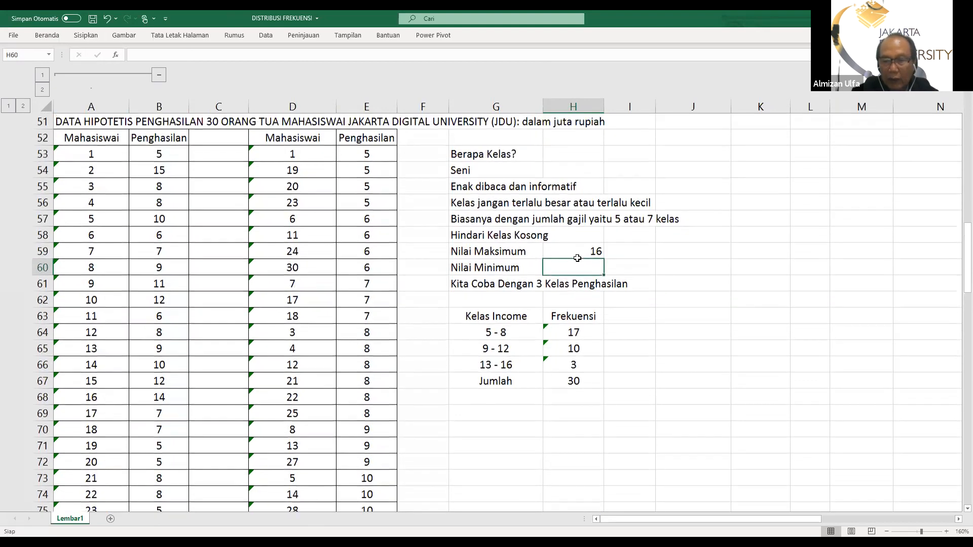
click(44, 35)
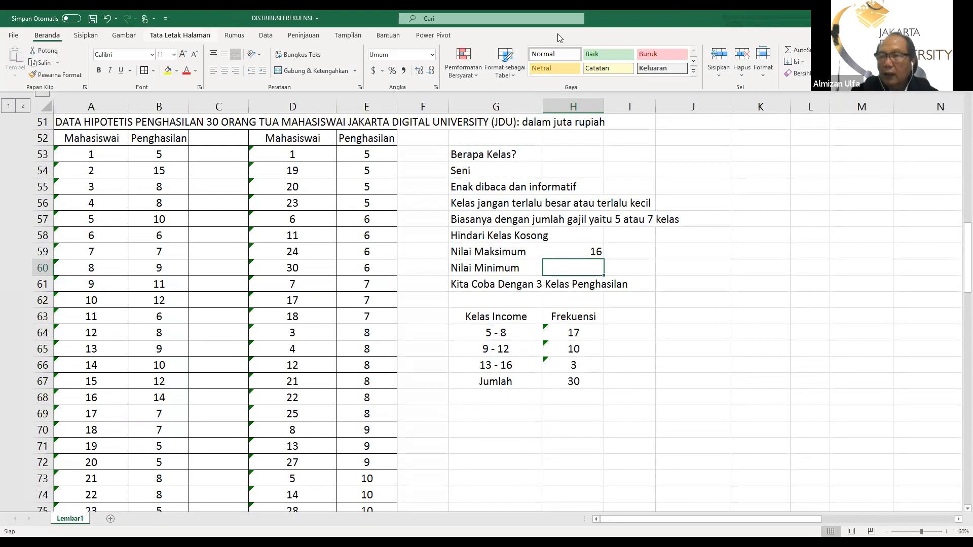
click(822, 50)
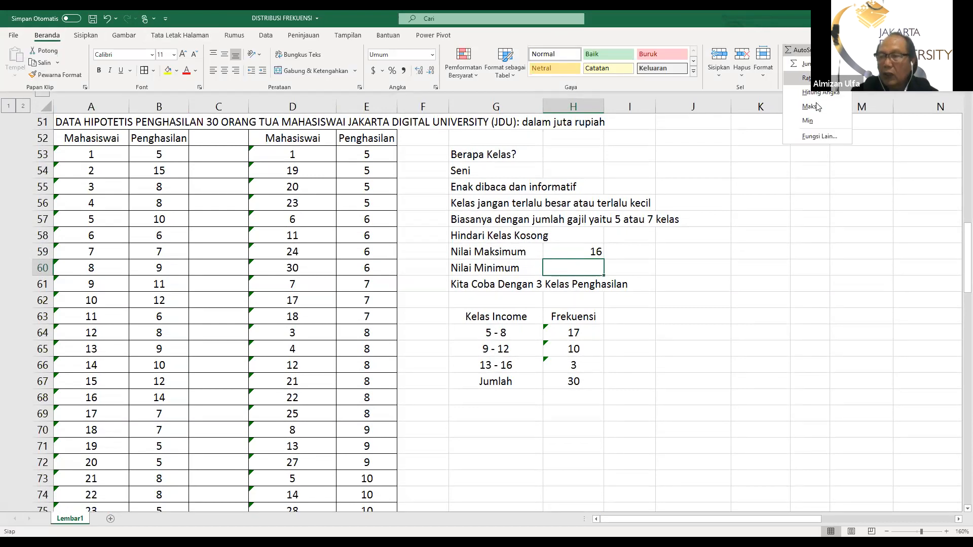
click(808, 121)
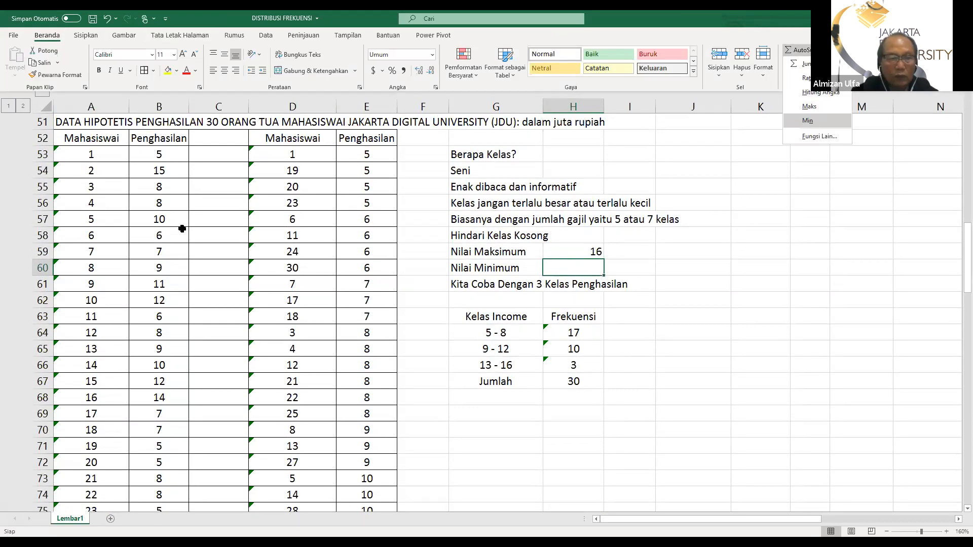
click(146, 154)
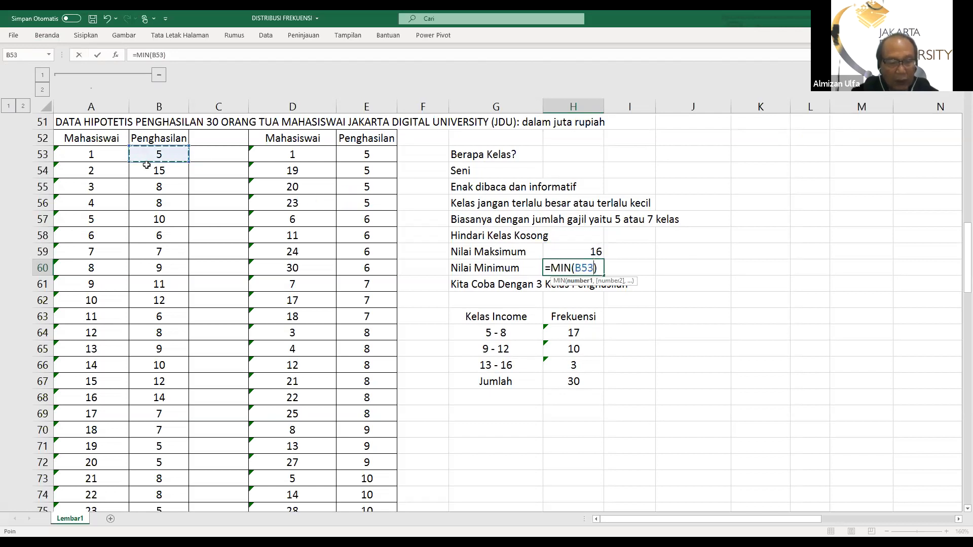
drag(146, 165, 167, 465)
key(Return)
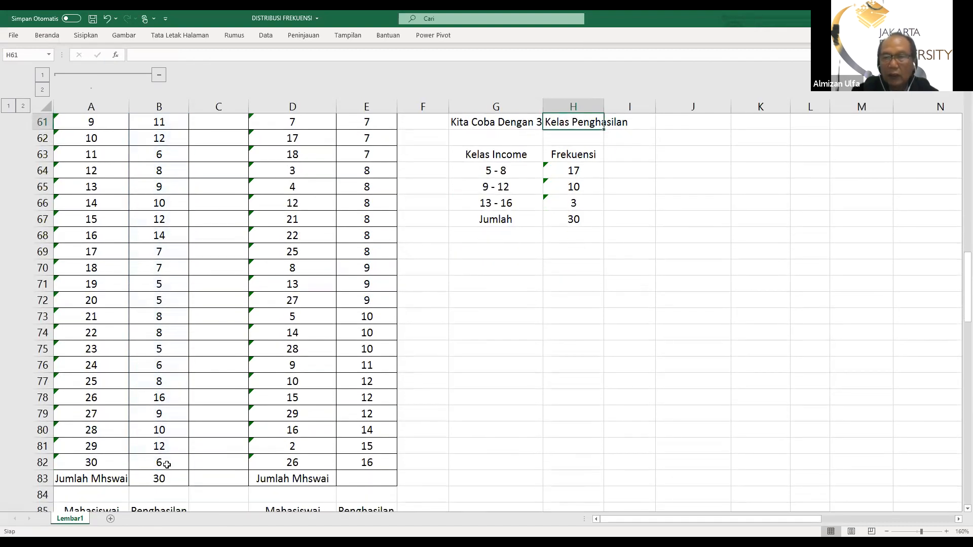
Apply borders around all cells of the Kelas Income and Frekuensi table in G63:H67
scroll(380, 462, up, 4)
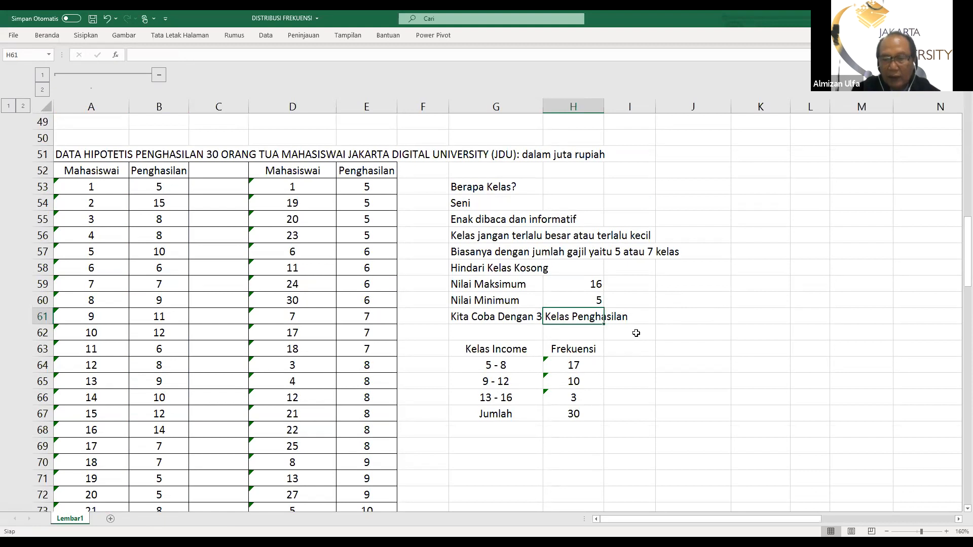
click(672, 331)
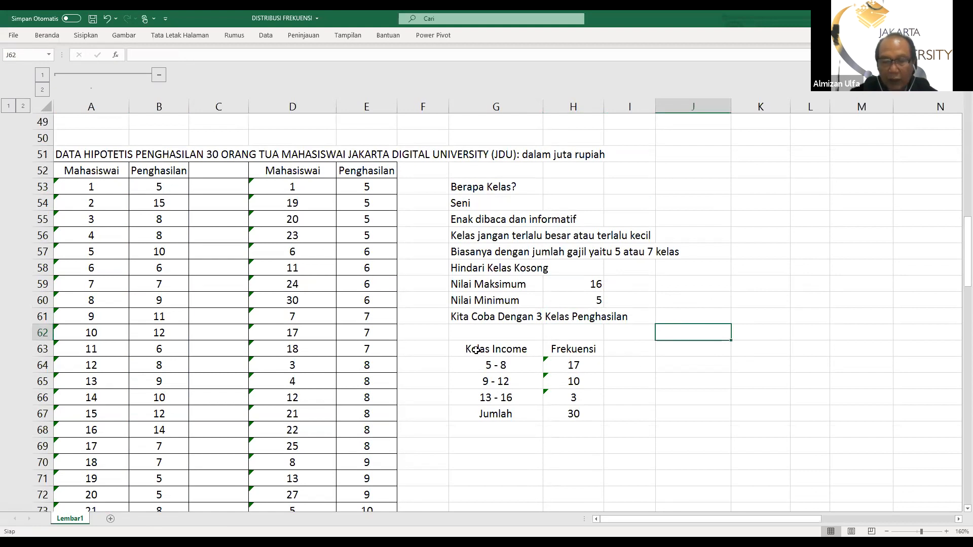
drag(474, 349, 567, 413)
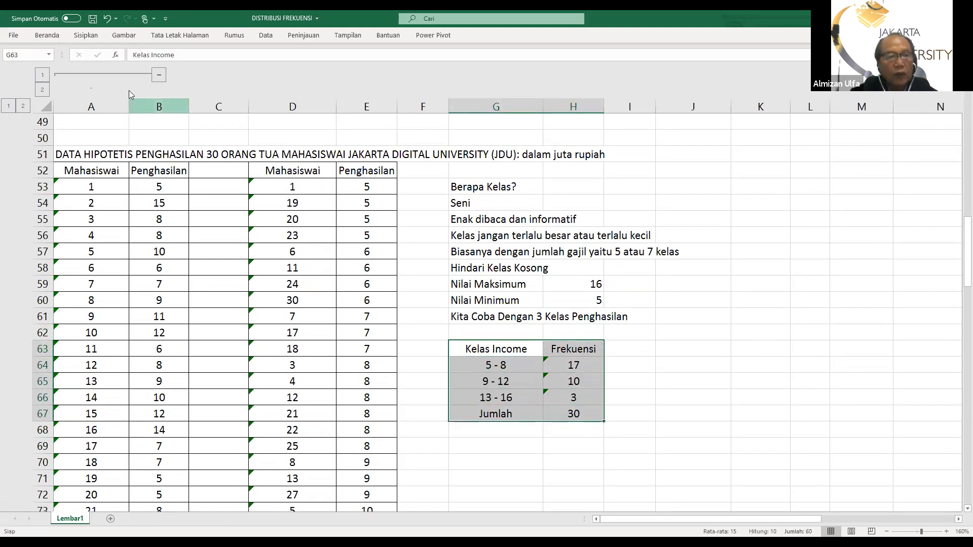
click(48, 36)
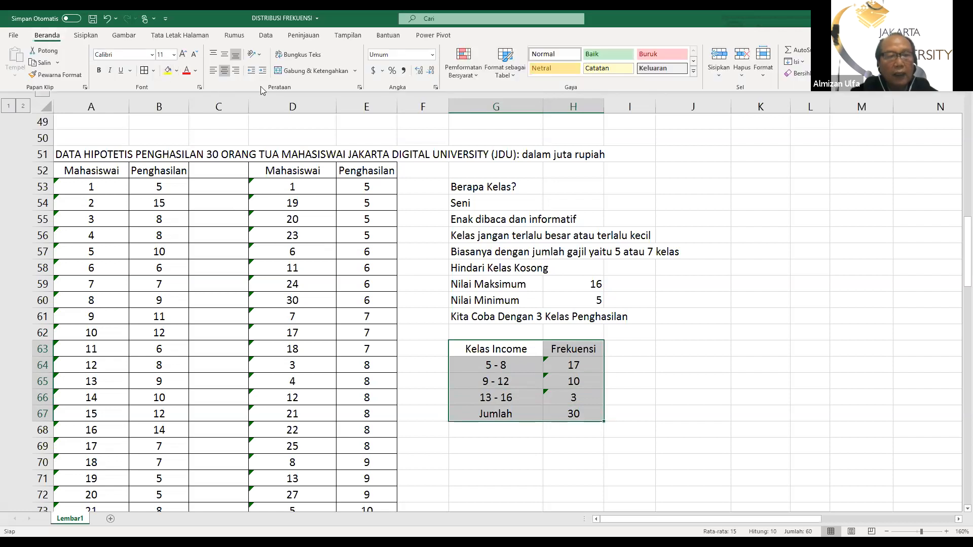
click(143, 71)
click(667, 354)
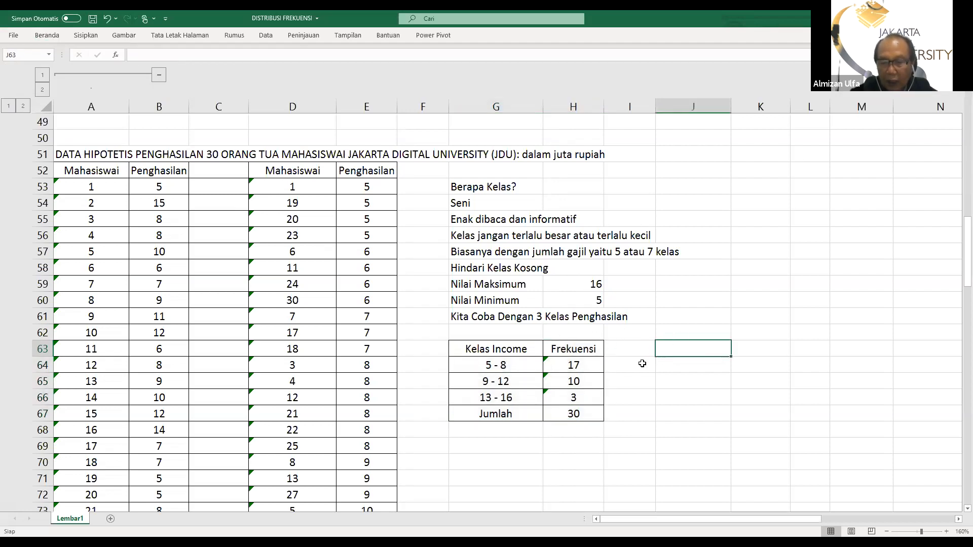
Clear the Frekuensi values for the three income classes and the Jumlah row in H64:H67
scroll(646, 376, down, 2)
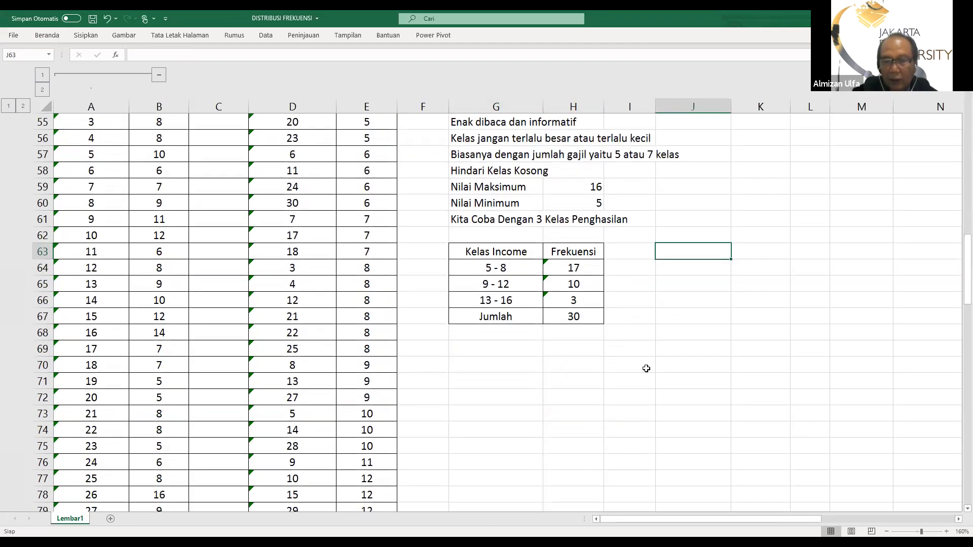
scroll(644, 368, up, 1)
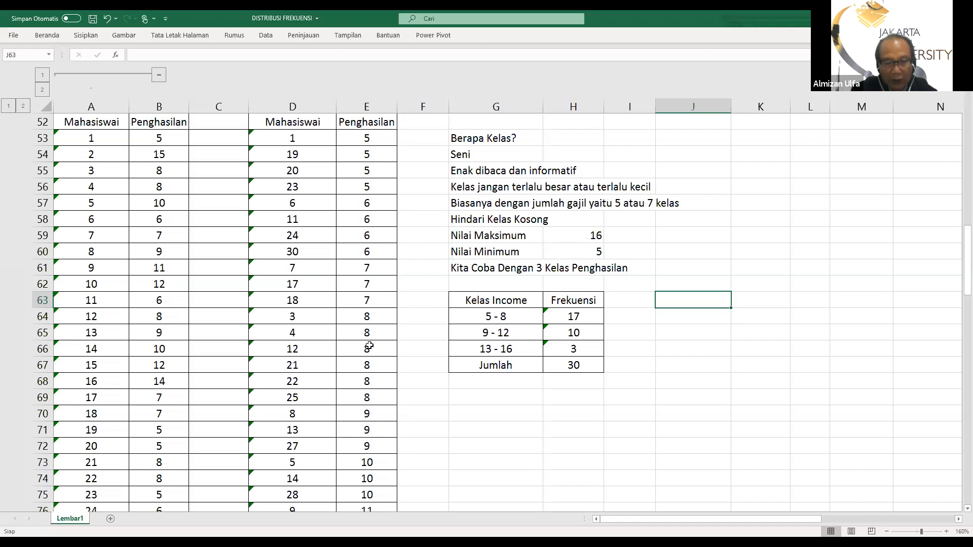
drag(571, 317, 573, 361)
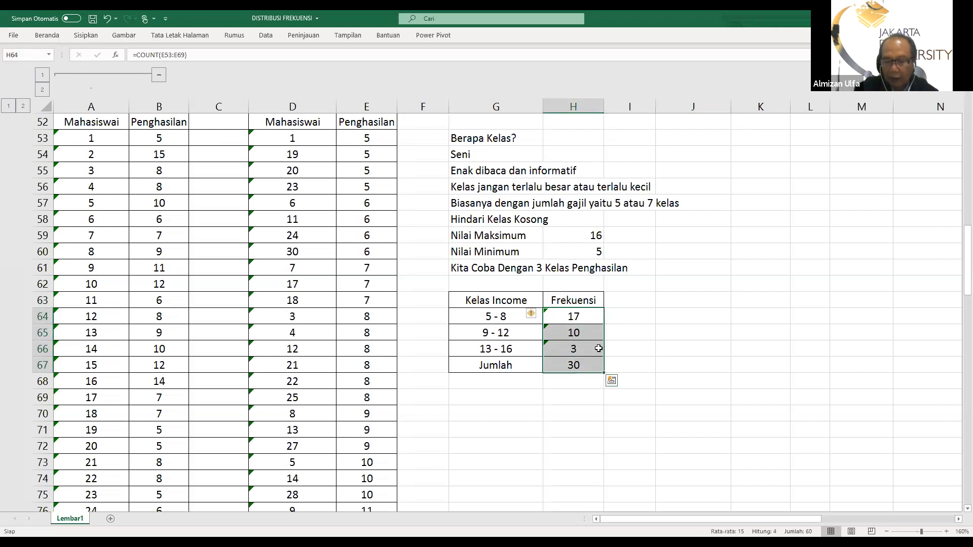
key(Delete)
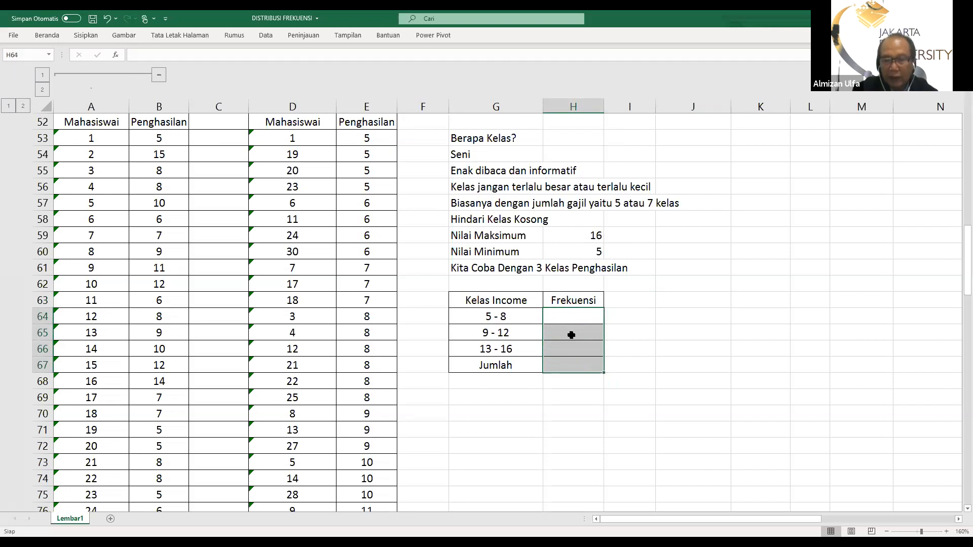
Calculate the 5 - 8 class frequency in H64 with the COUNT function over the sorted incomes in E53:E69
click(574, 317)
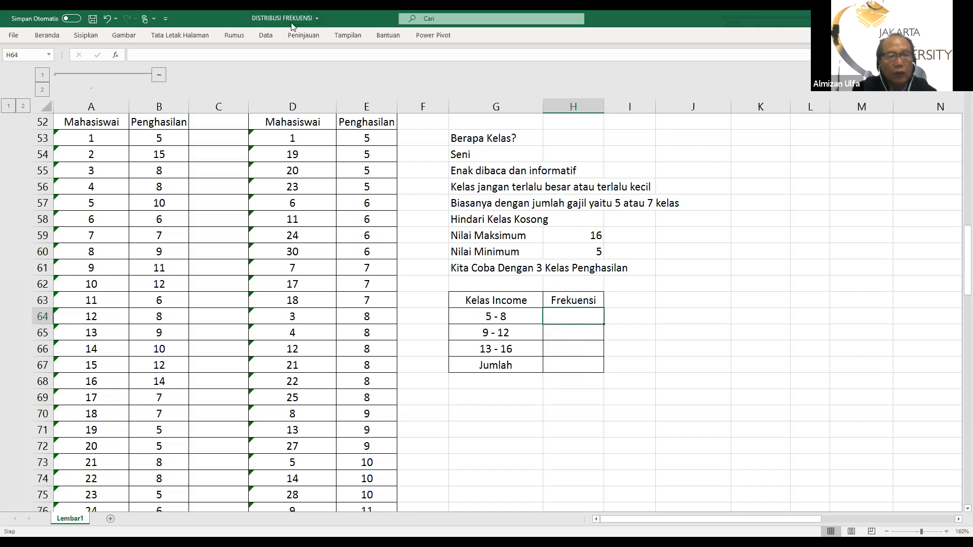
click(45, 36)
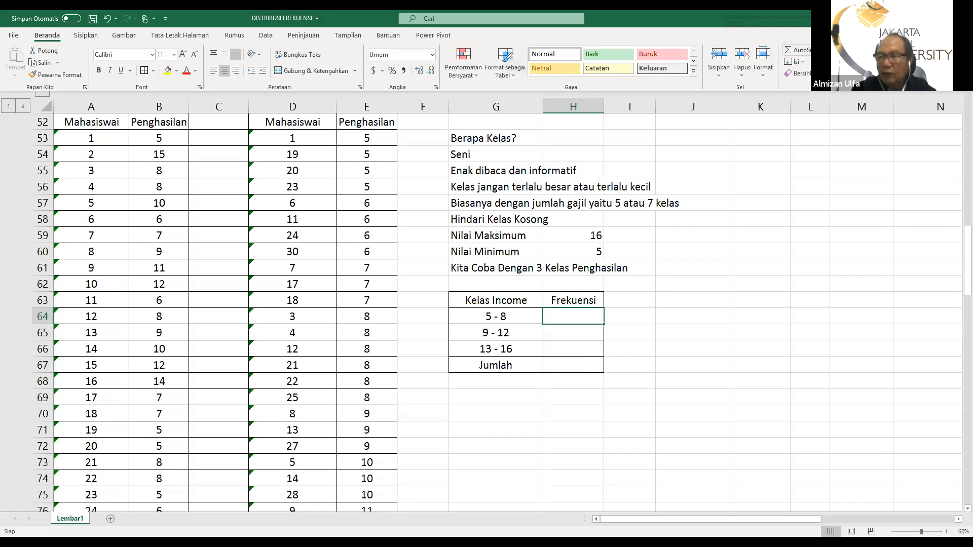
click(824, 50)
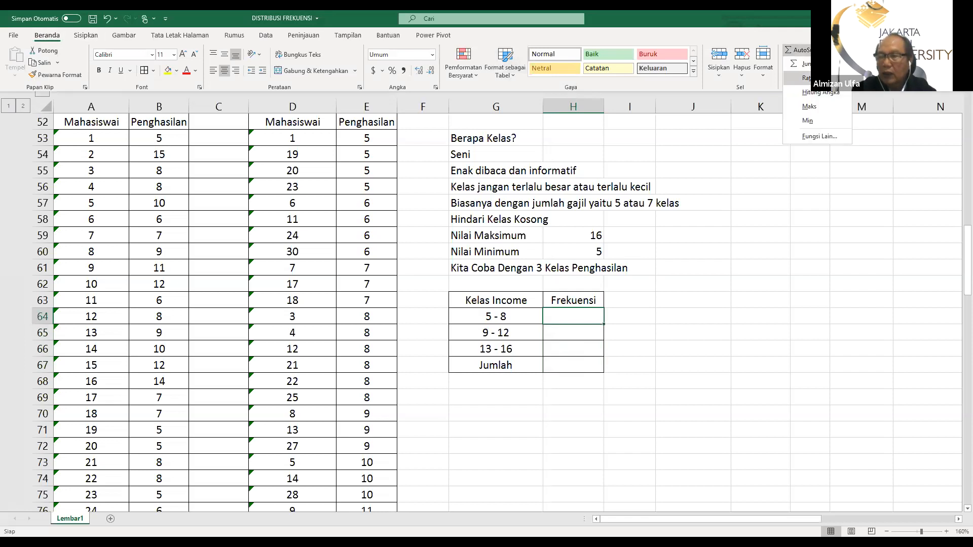
click(812, 93)
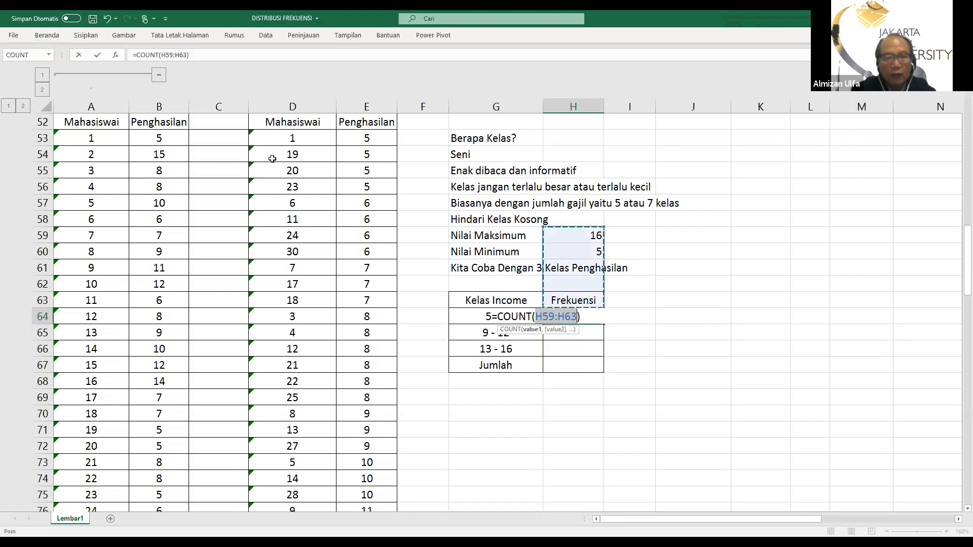
click(358, 142)
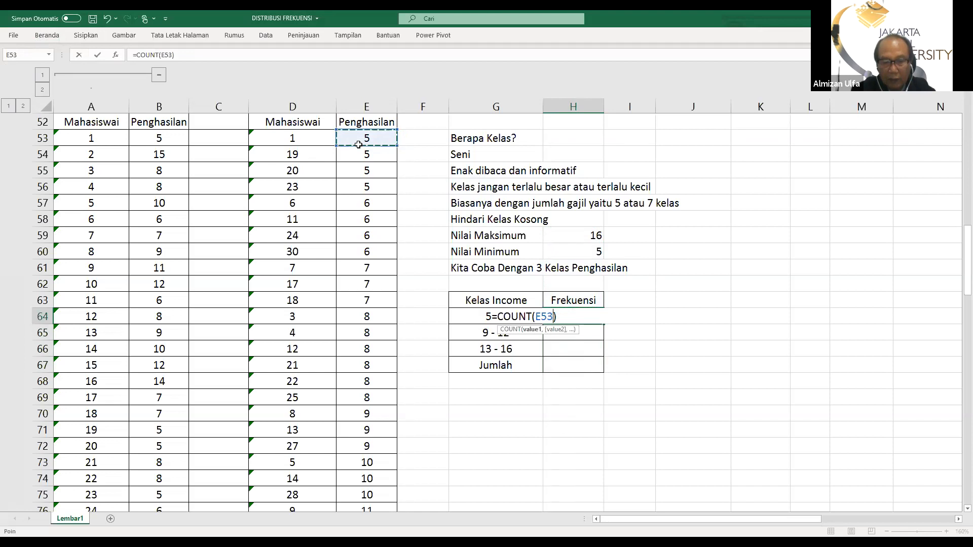
drag(358, 145, 387, 374)
key(Return)
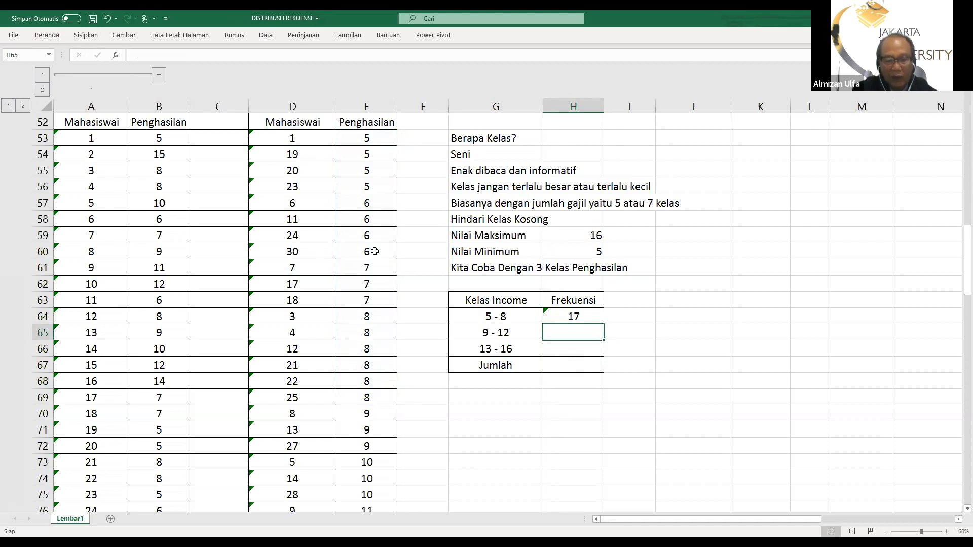
scroll(373, 250, up, 1)
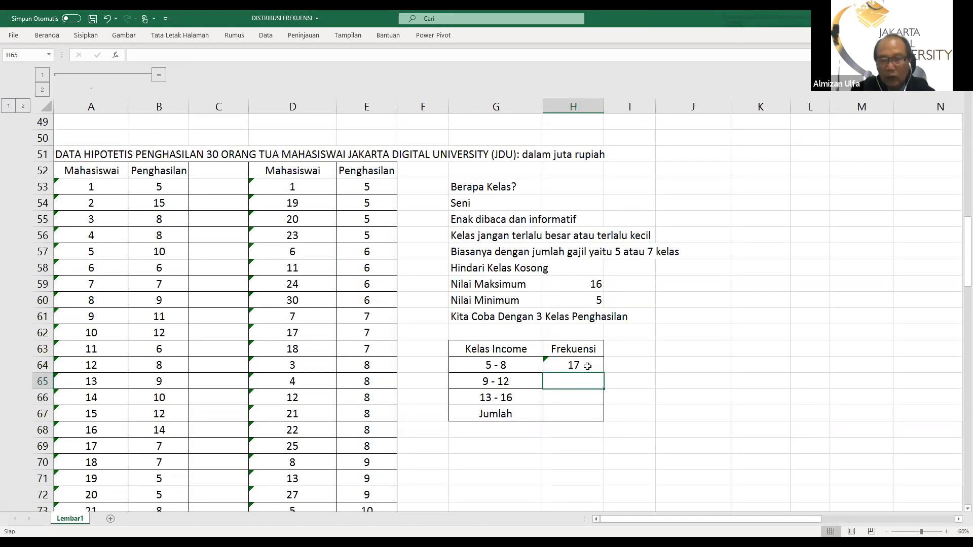
Calculate the 9 - 12 class frequency in H65 with the COUNT function over the sorted incomes in E70:E79
click(541, 474)
scroll(542, 471, down, 2)
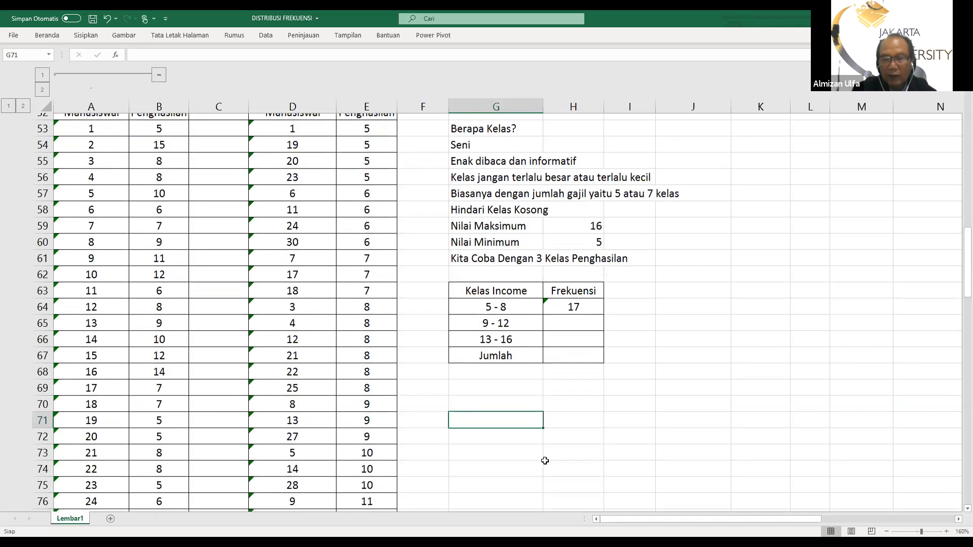
scroll(545, 457, down, 1)
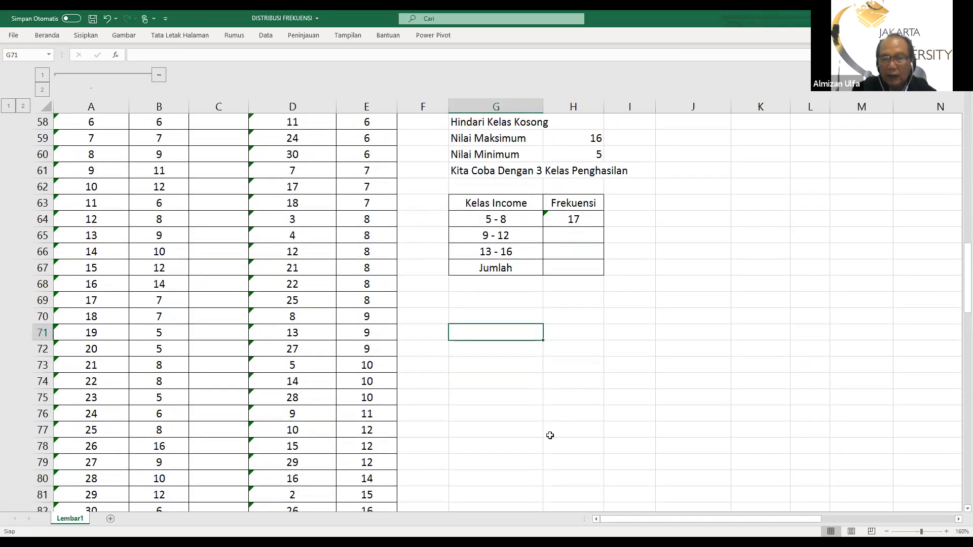
click(569, 228)
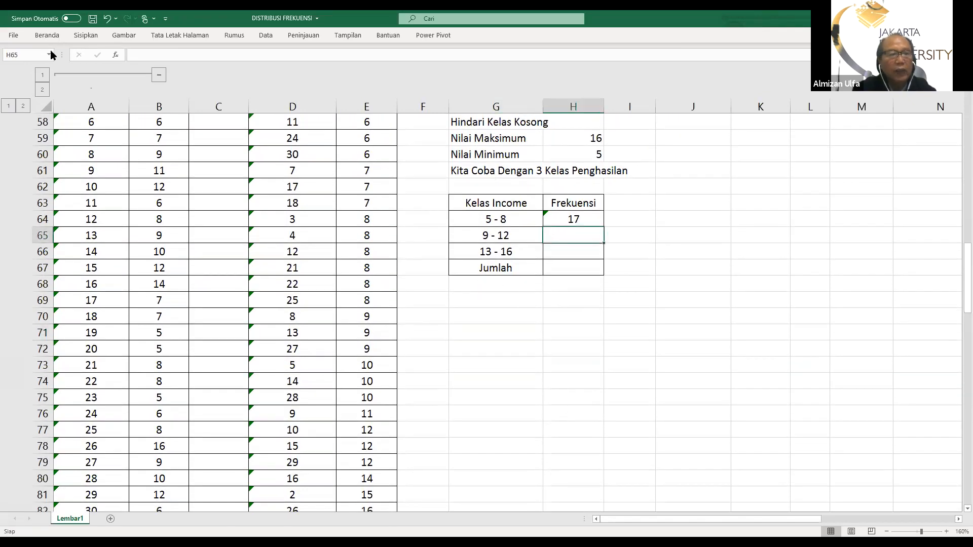
click(43, 36)
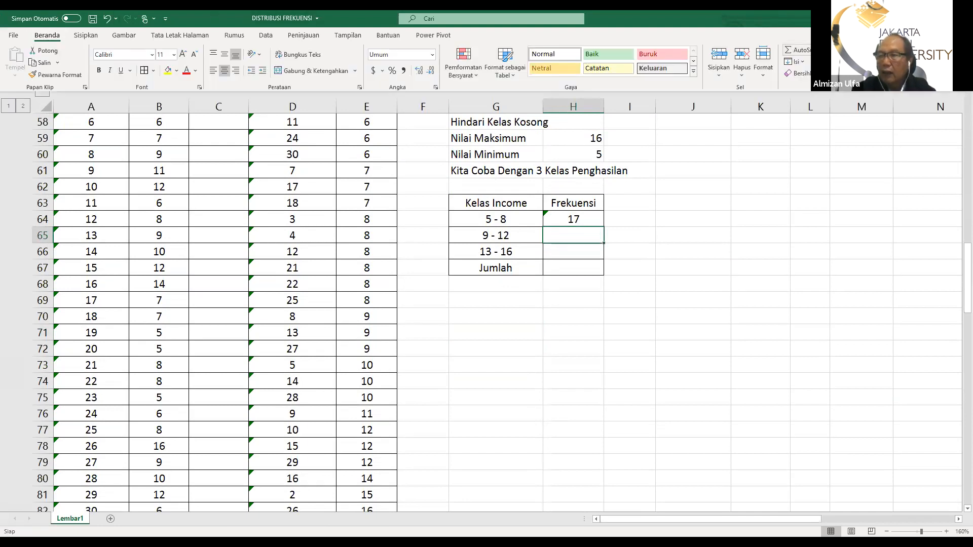
click(822, 50)
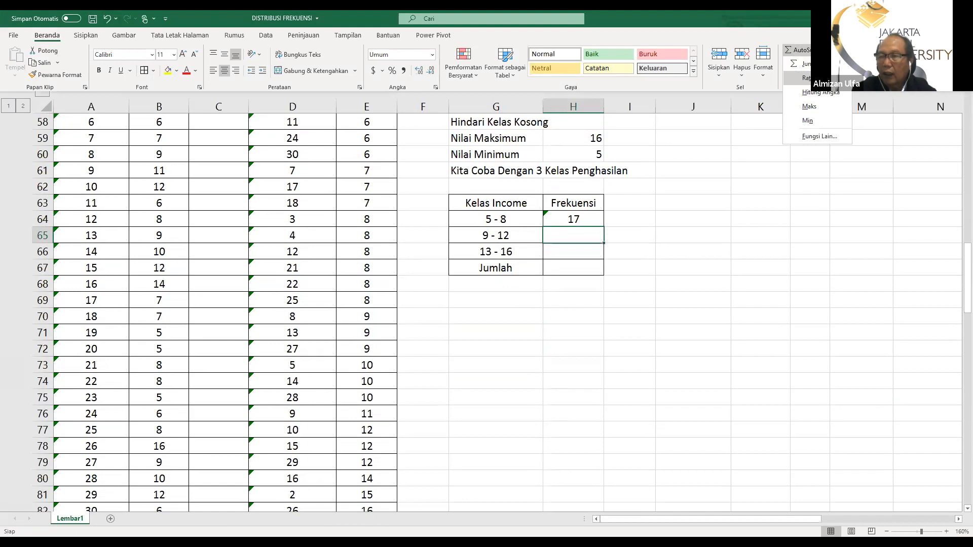
click(812, 93)
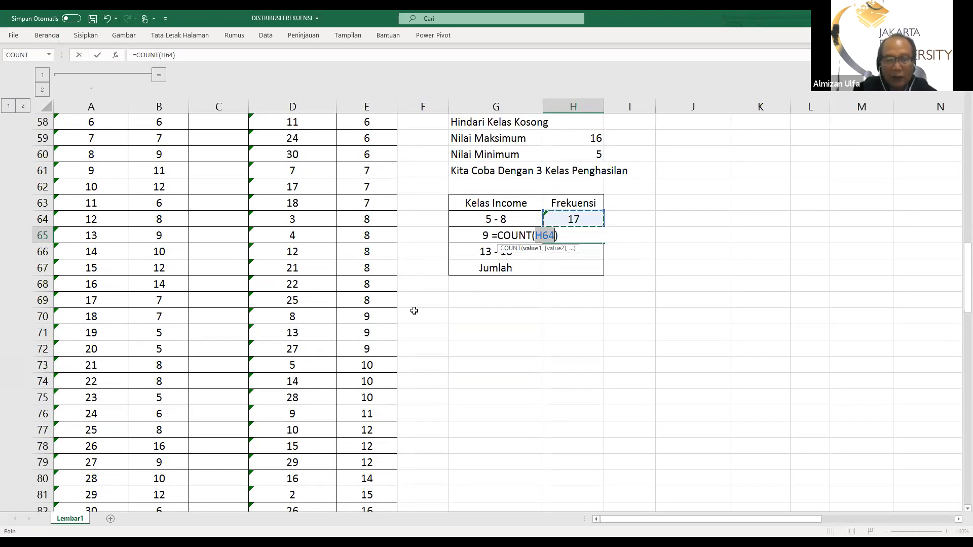
scroll(414, 311, down, 1)
click(373, 274)
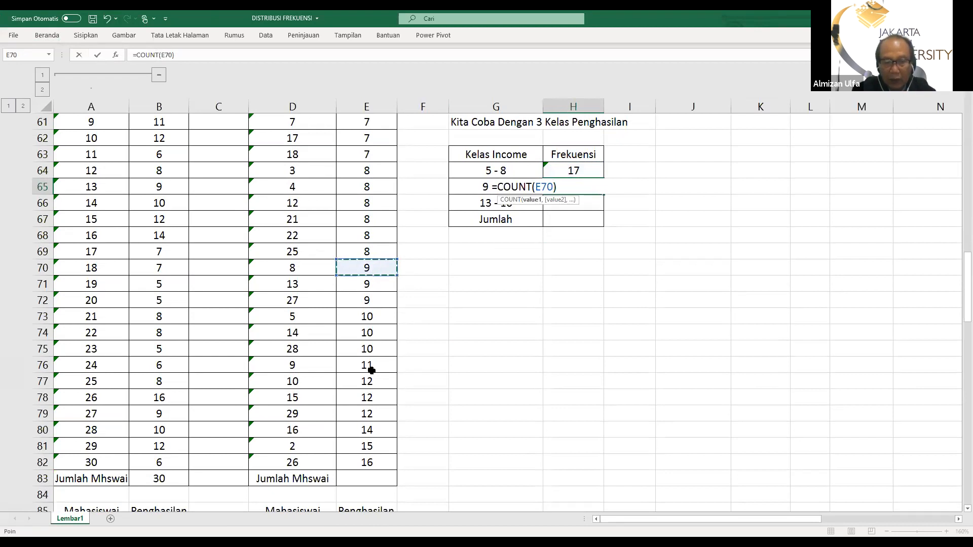
drag(372, 271, 372, 414)
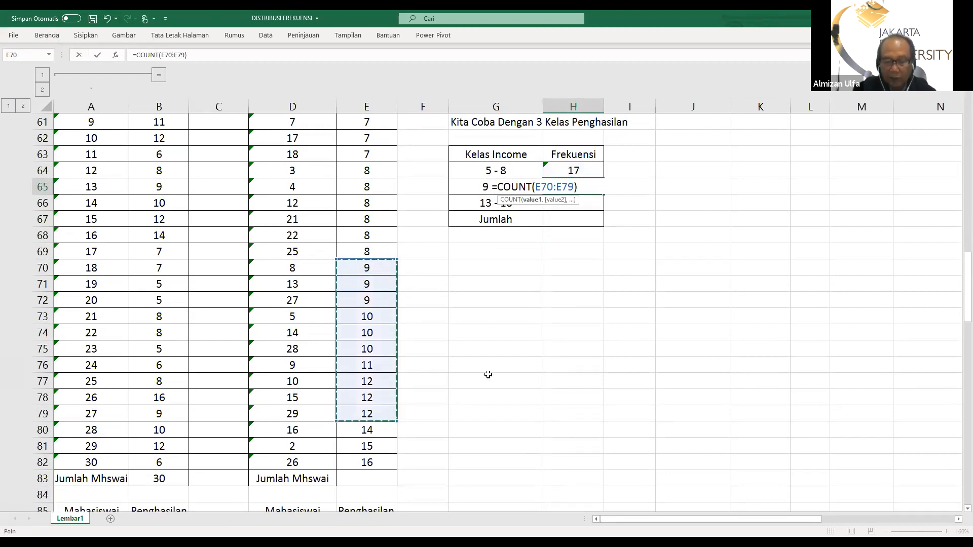
key(Return)
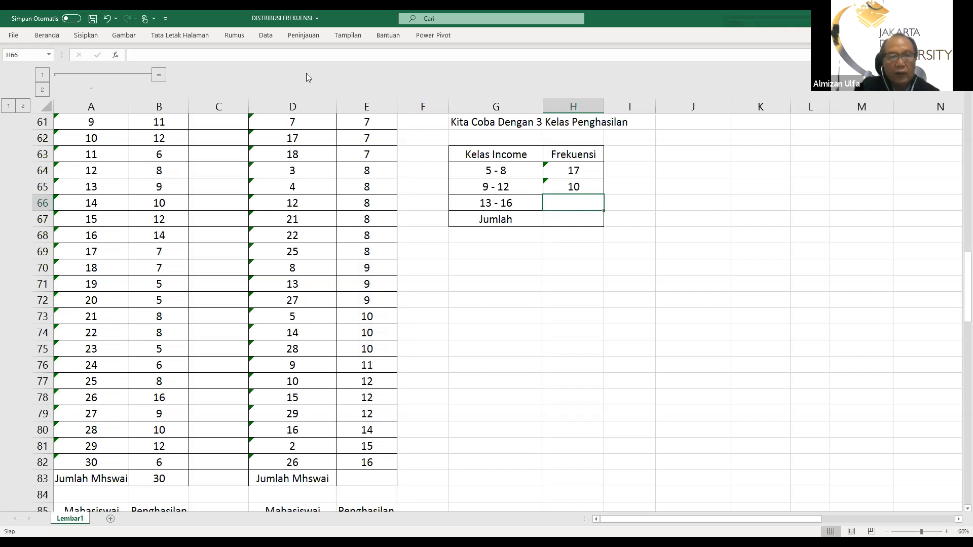
Calculate the 13 - 16 class frequency in H66 with the COUNT function over the sorted incomes in E80:E82
click(47, 36)
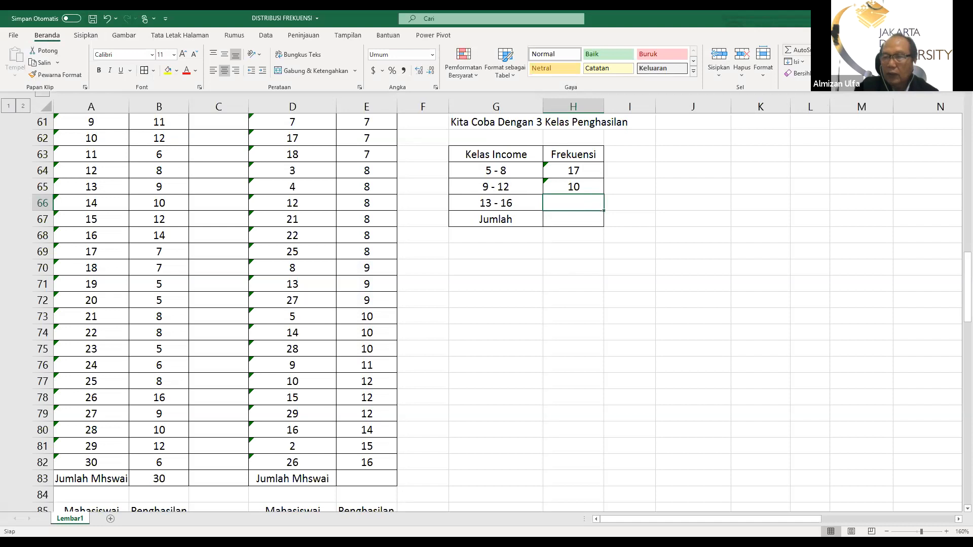
click(813, 49)
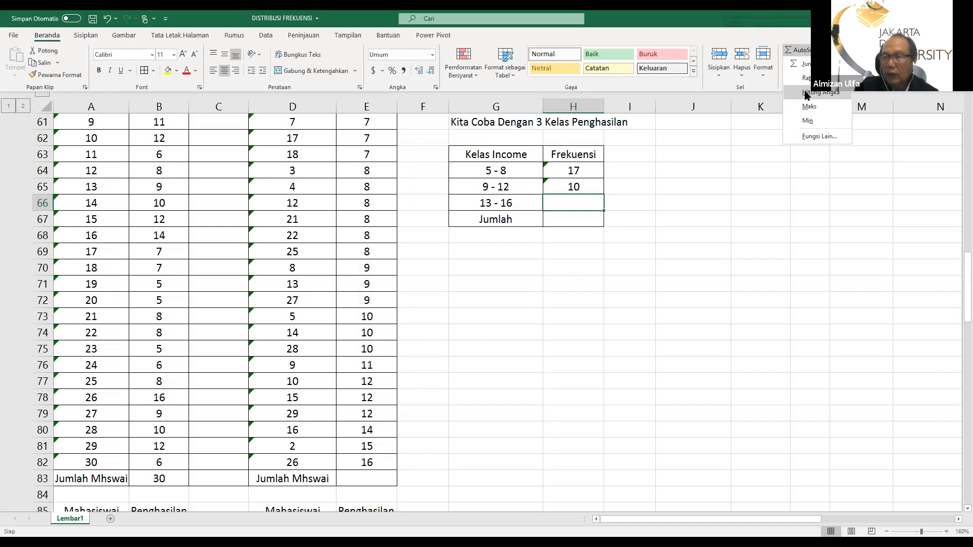
click(807, 94)
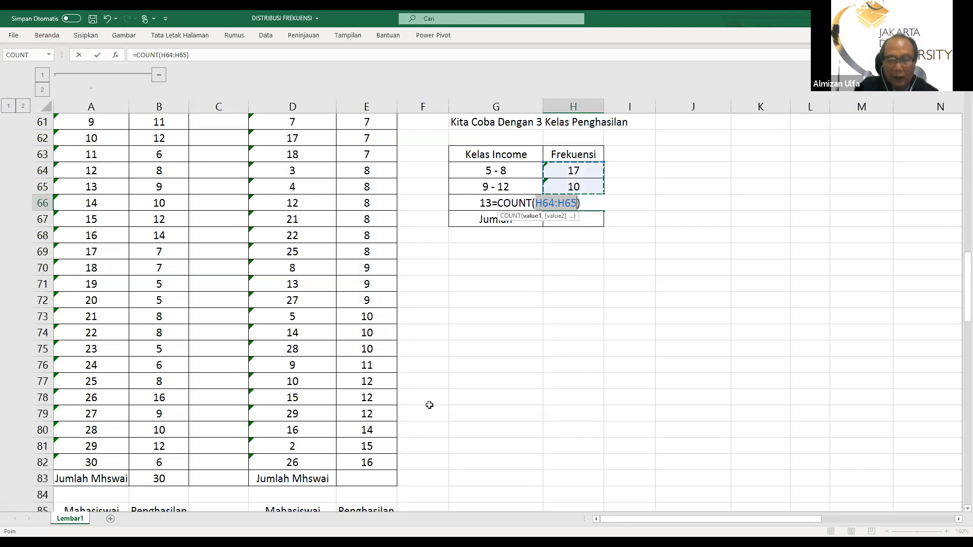
click(367, 430)
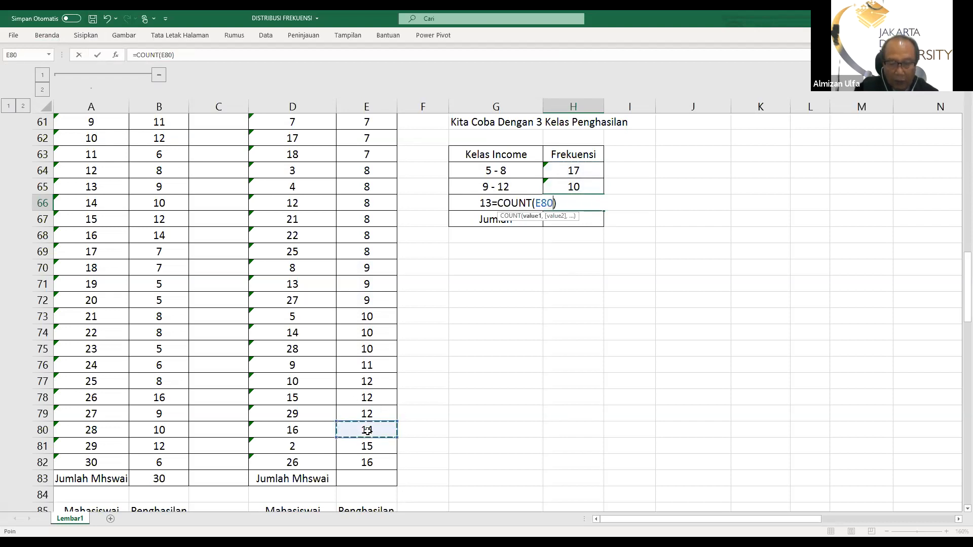
drag(366, 437, 369, 455)
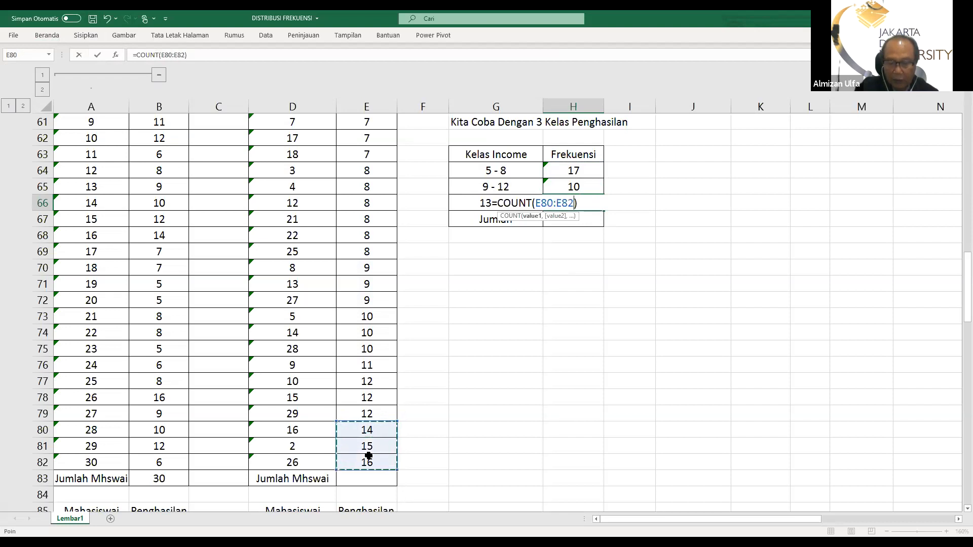
key(Return)
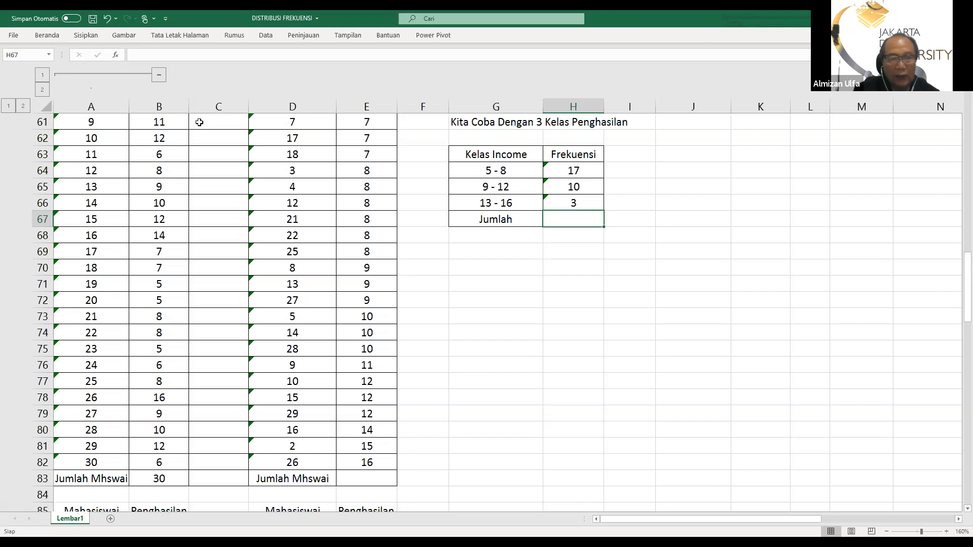
Total the three class frequencies in the Jumlah cell H67 with AutoSum and save the workbook
click(41, 36)
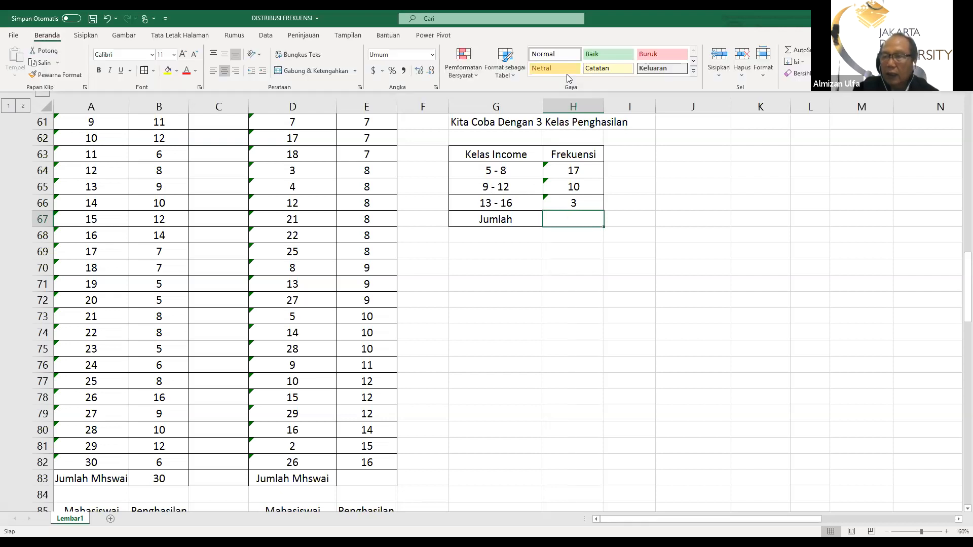
click(787, 49)
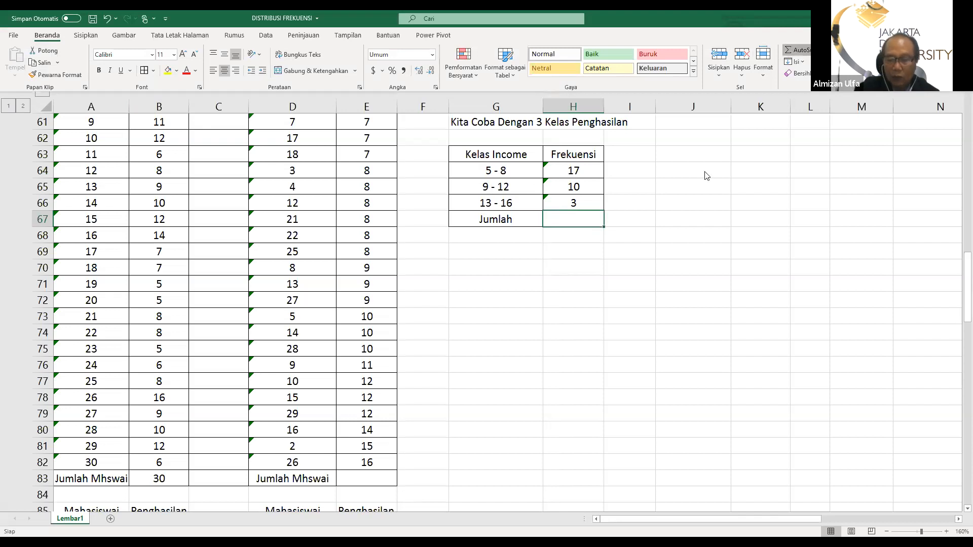
key(Return)
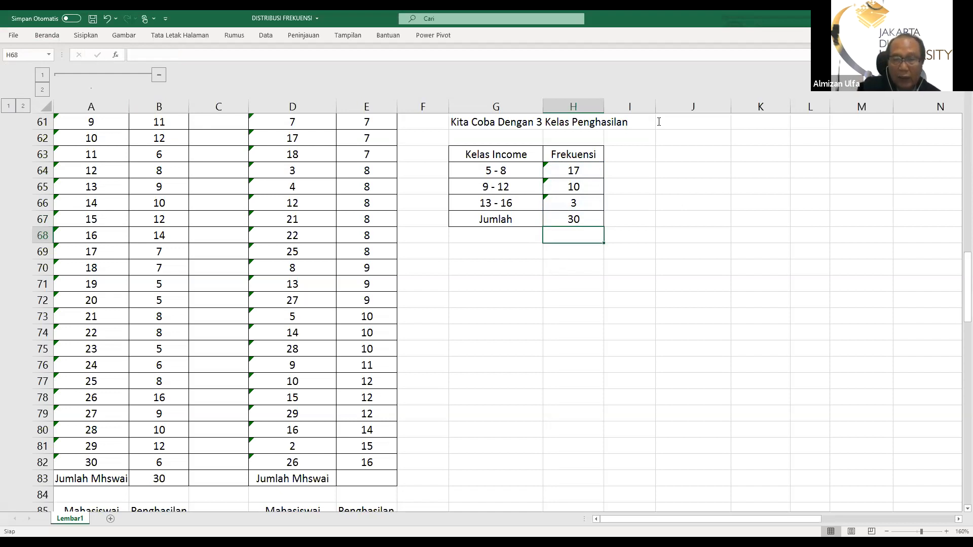
scroll(514, 277, up, 2)
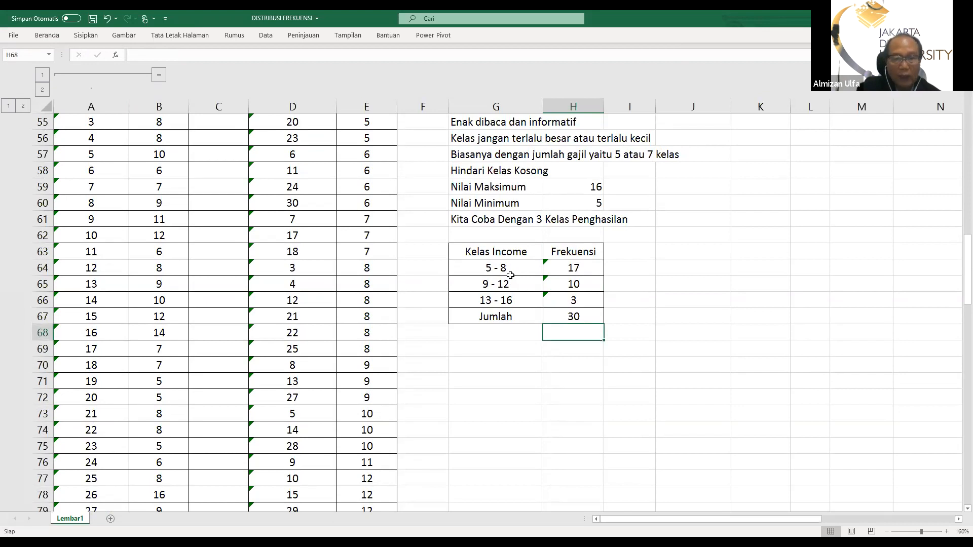
click(92, 21)
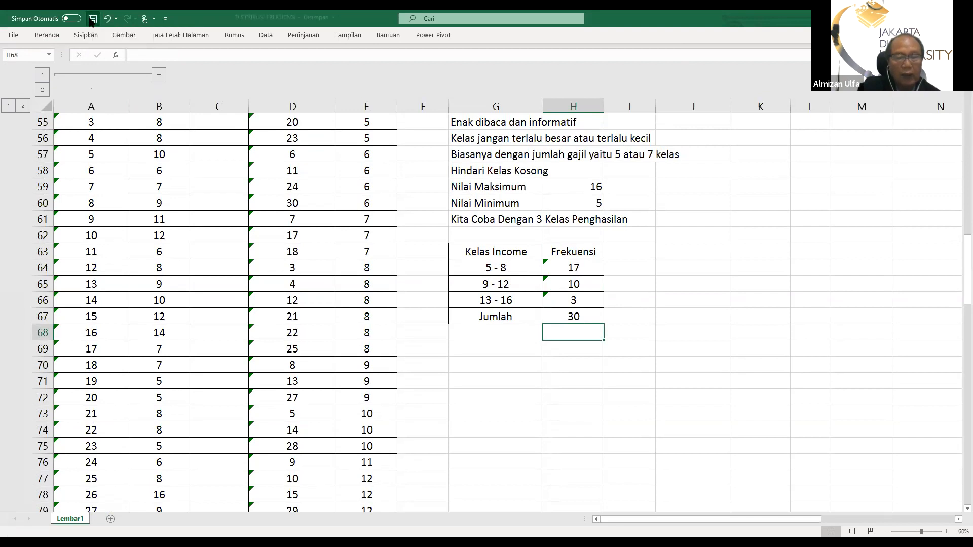
Examine the second set of student income data in rows 85 to 116 and its five-class frequency table
scroll(314, 228, down, 4)
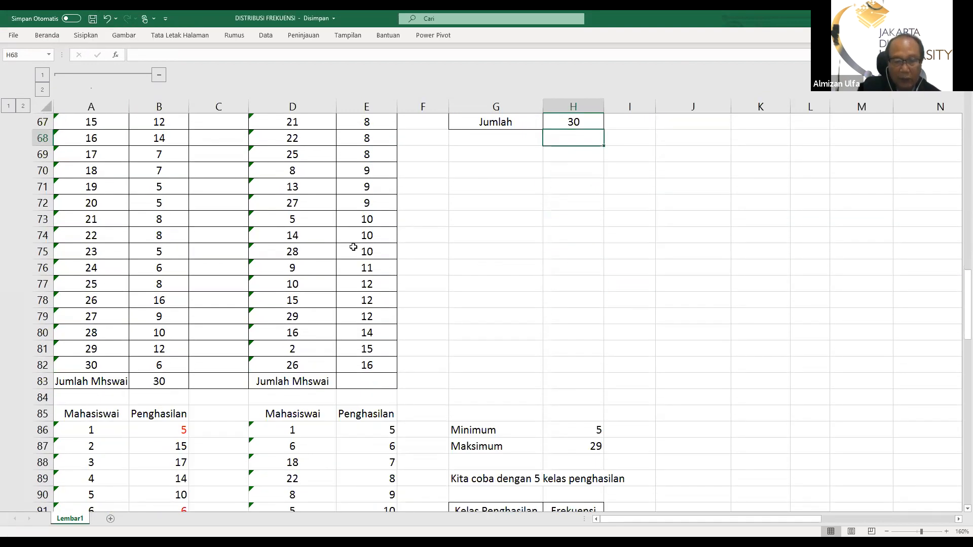
scroll(357, 241, up, 2)
scroll(358, 242, down, 5)
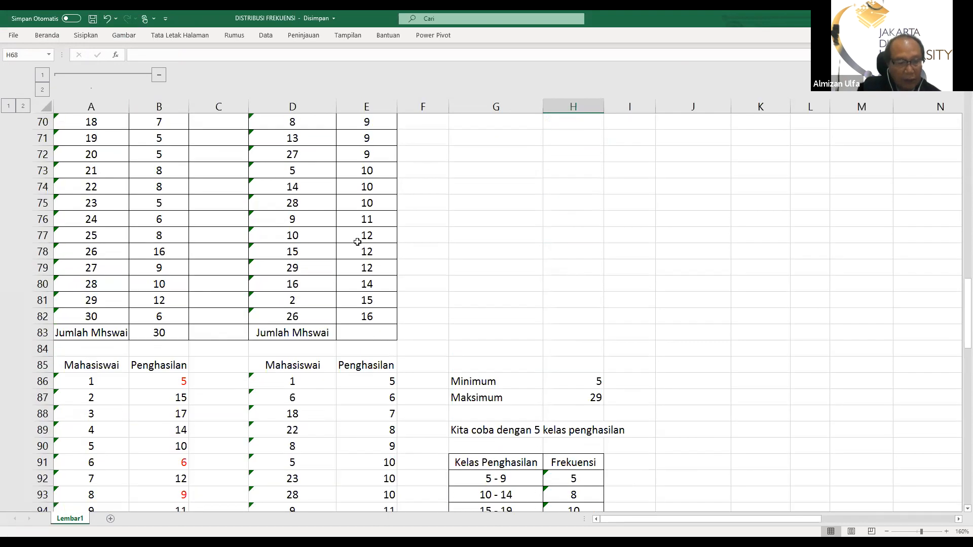
scroll(357, 240, down, 4)
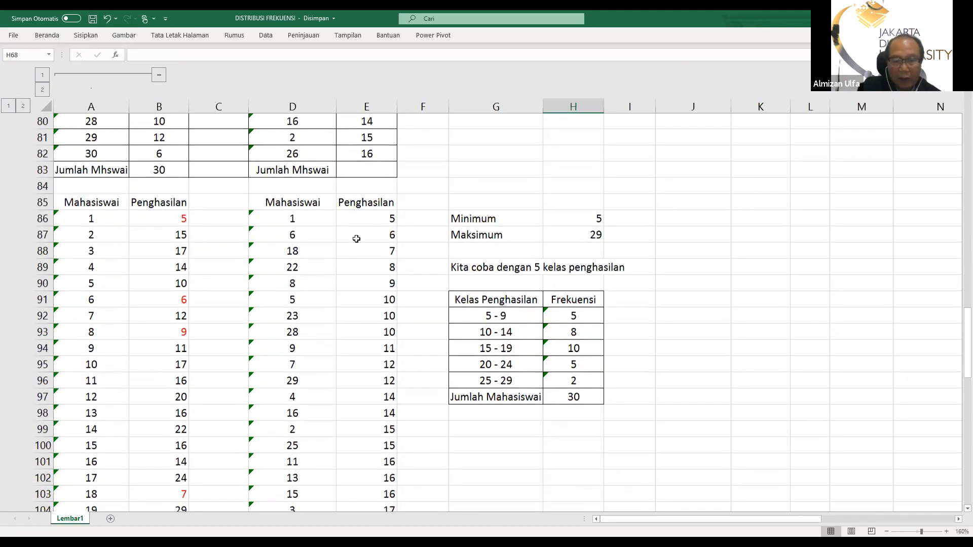
scroll(357, 239, down, 4)
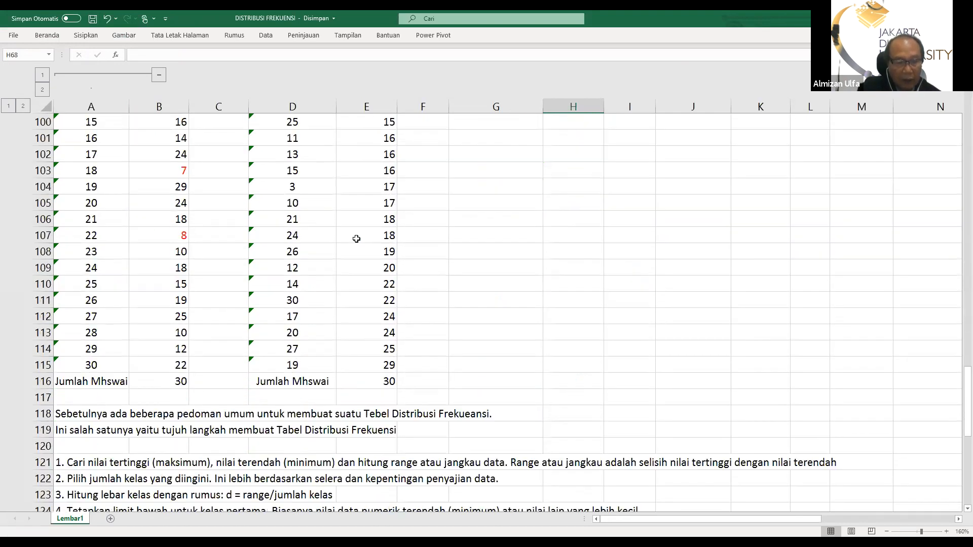
scroll(357, 238, up, 2)
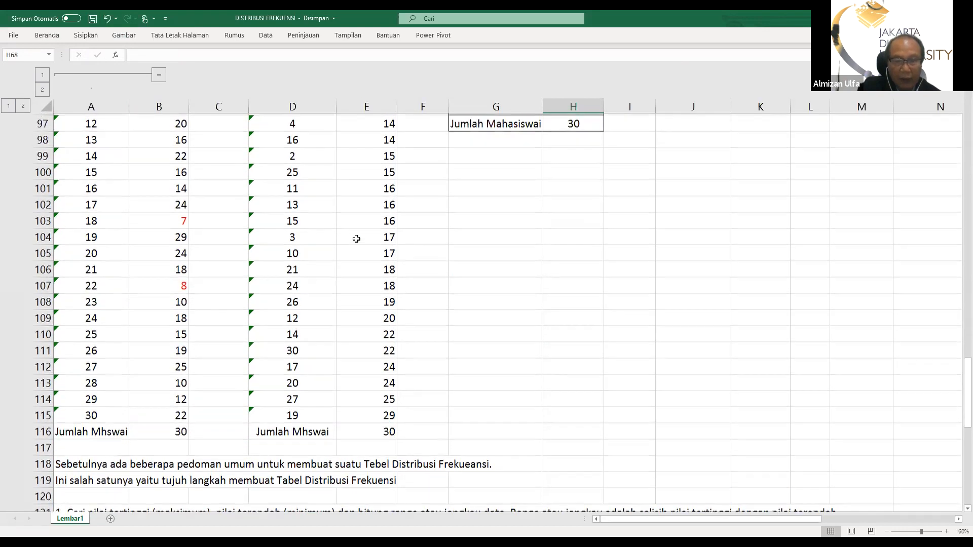
scroll(356, 239, up, 5)
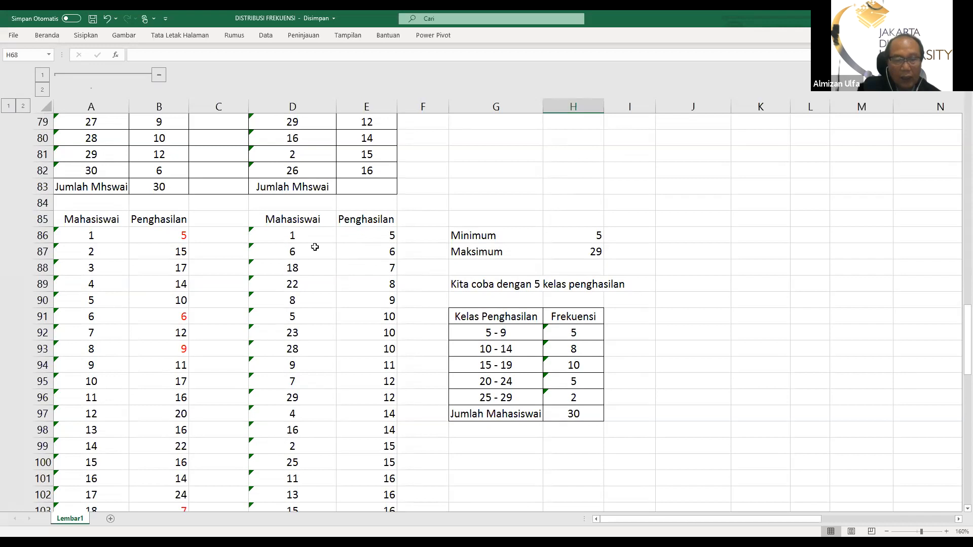
scroll(256, 243, down, 6)
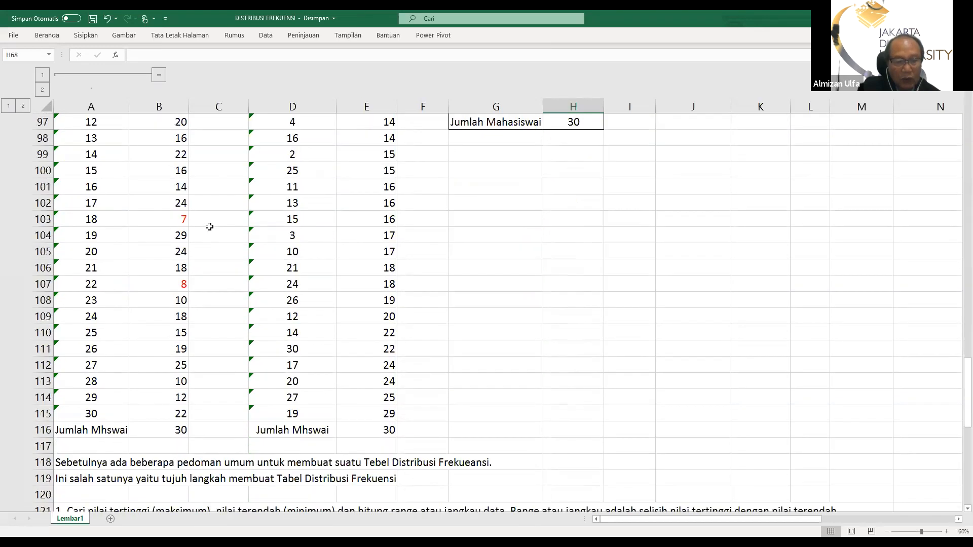
scroll(178, 225, up, 5)
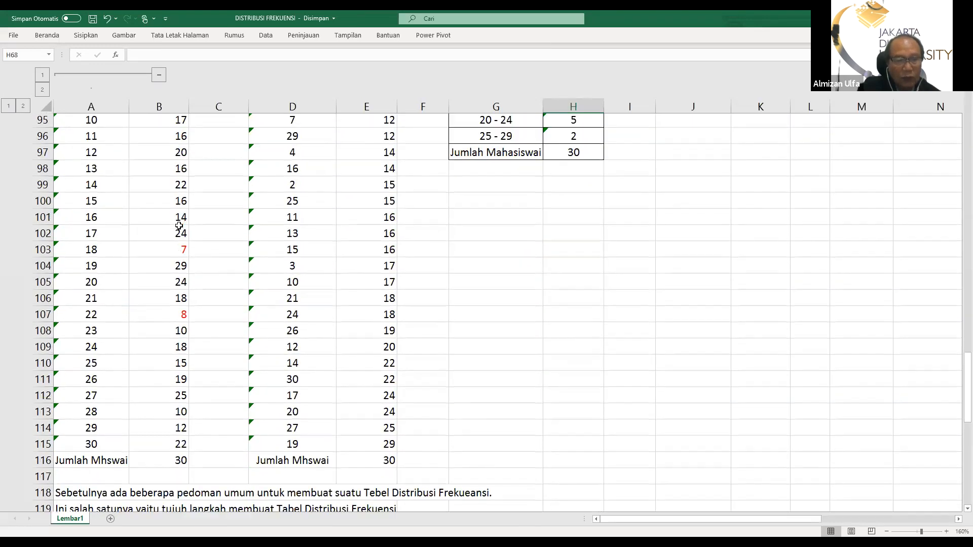
scroll(179, 224, down, 1)
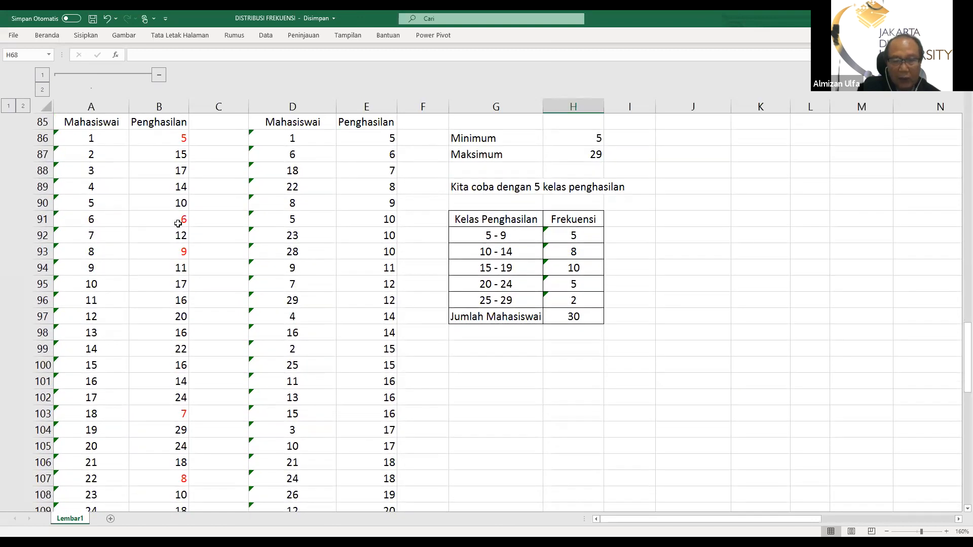
scroll(177, 224, down, 1)
scroll(177, 224, down, 3)
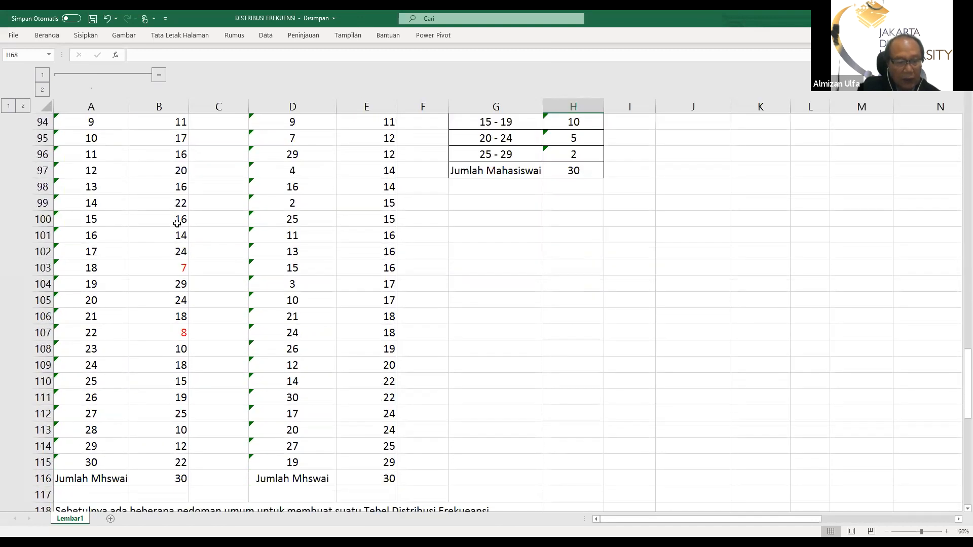
scroll(175, 219, up, 2)
scroll(175, 219, up, 2)
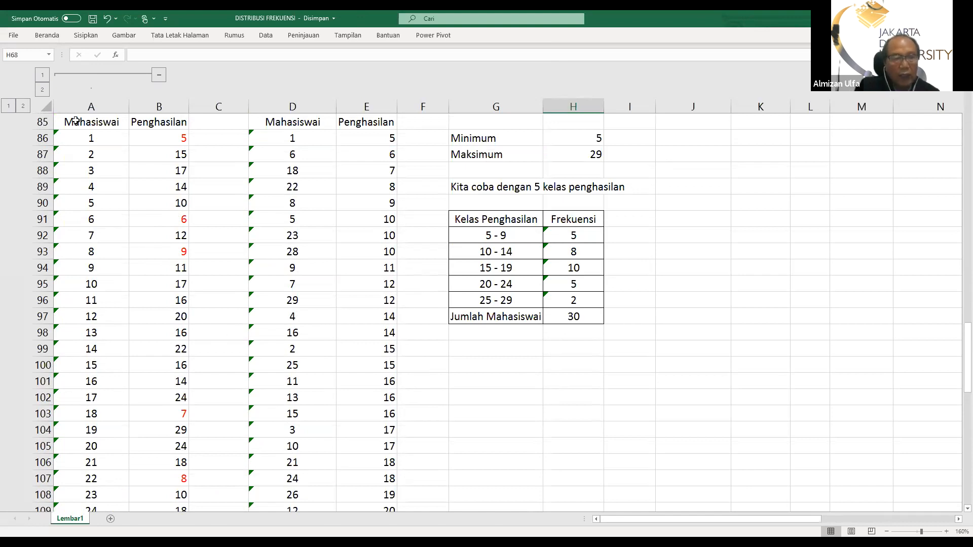
Apply all borders to the student income data in A85:B116 and centre its contents
drag(74, 122, 164, 462)
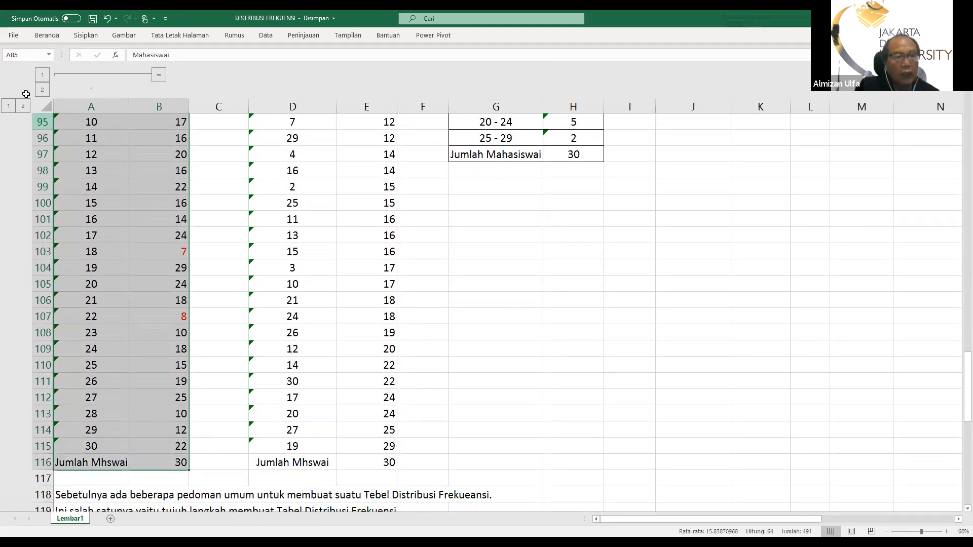
click(45, 36)
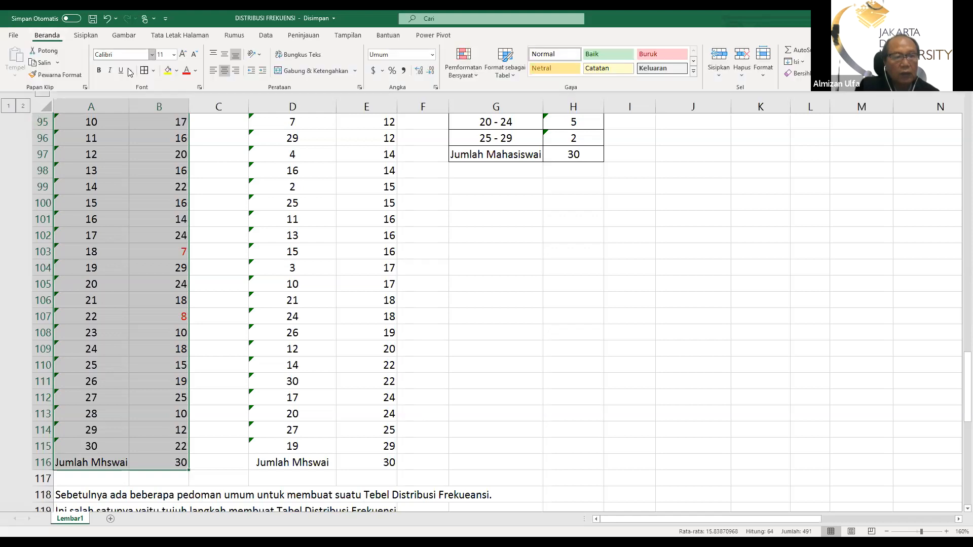
click(145, 71)
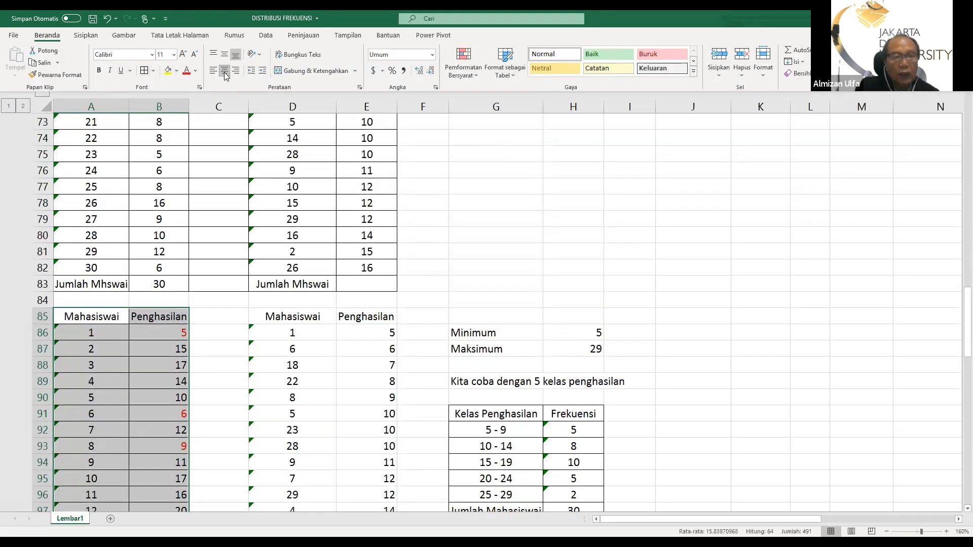
click(223, 72)
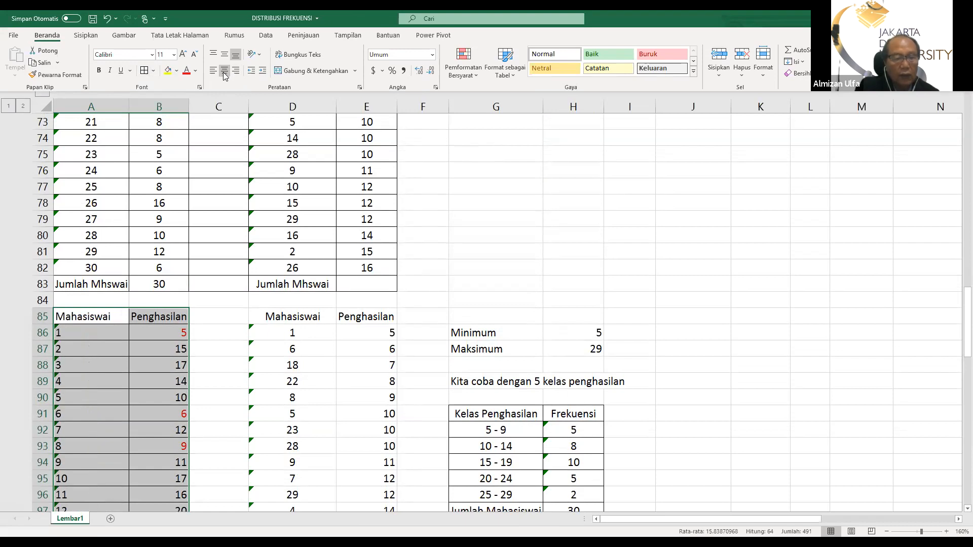
click(223, 72)
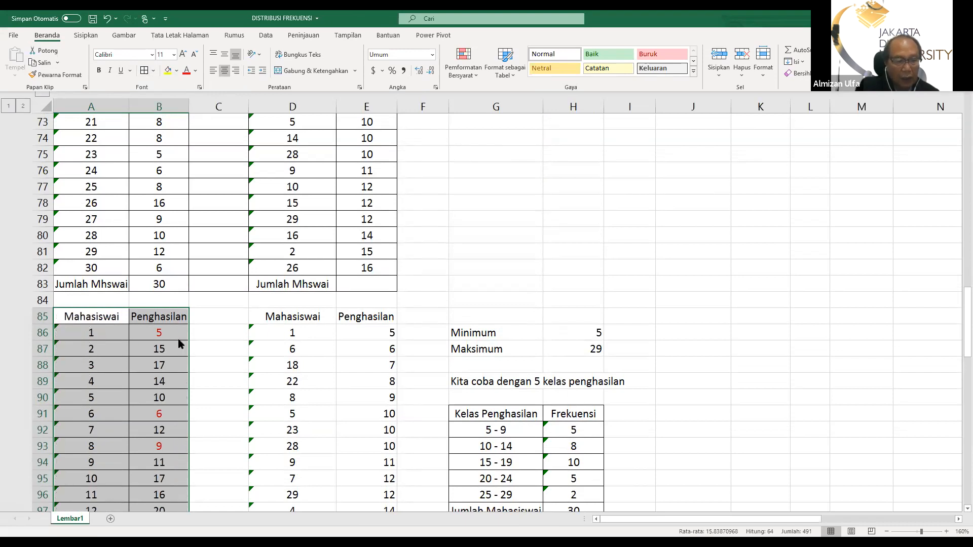
scroll(207, 349, down, 9)
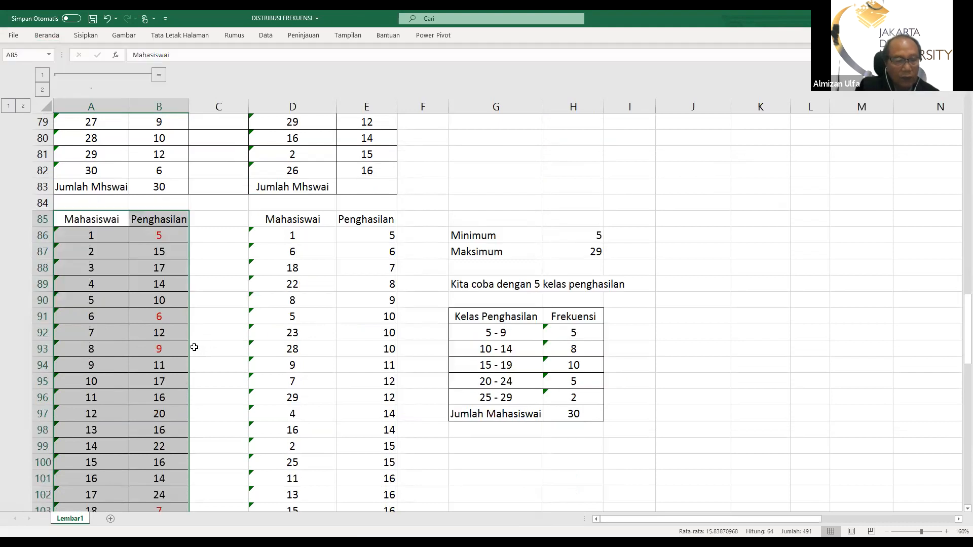
scroll(185, 336, down, 2)
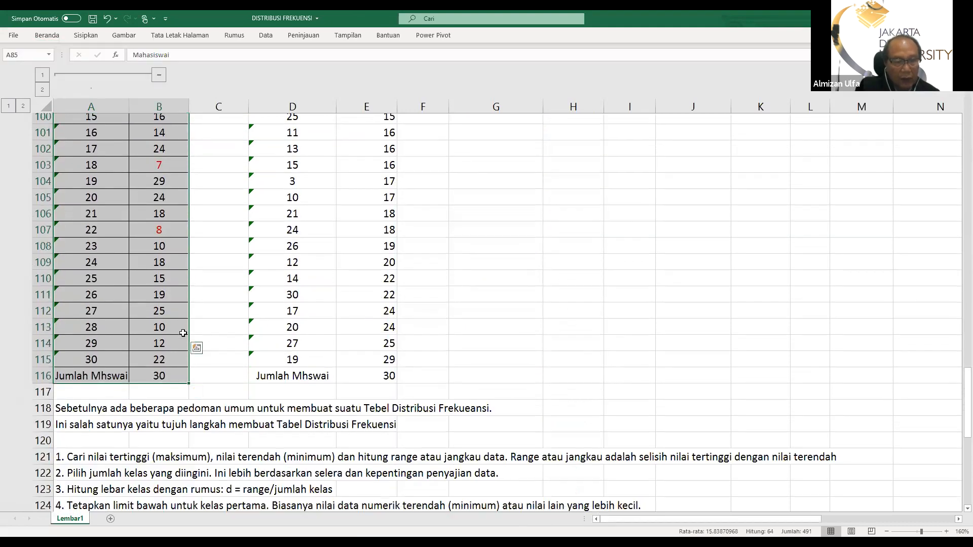
scroll(181, 331, up, 8)
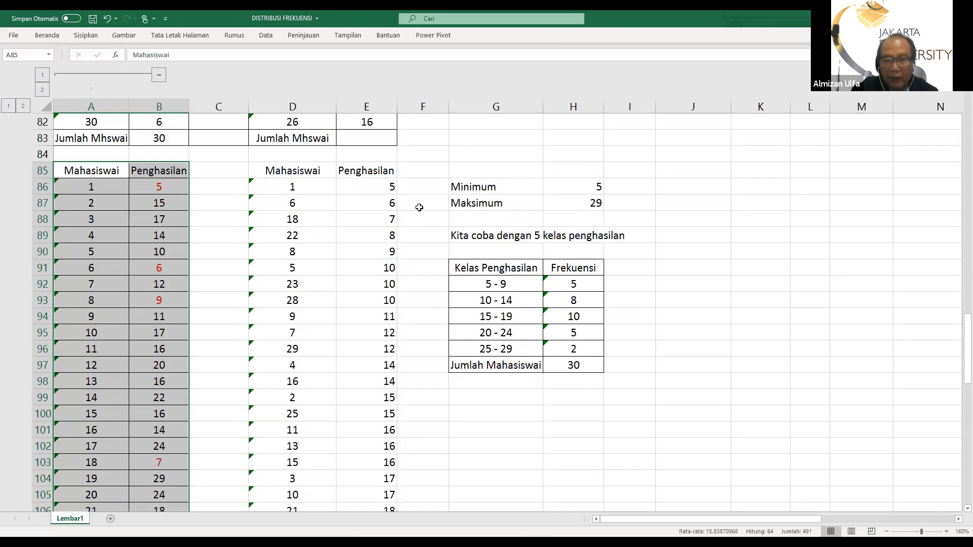
scroll(414, 202, up, 1)
scroll(405, 201, down, 3)
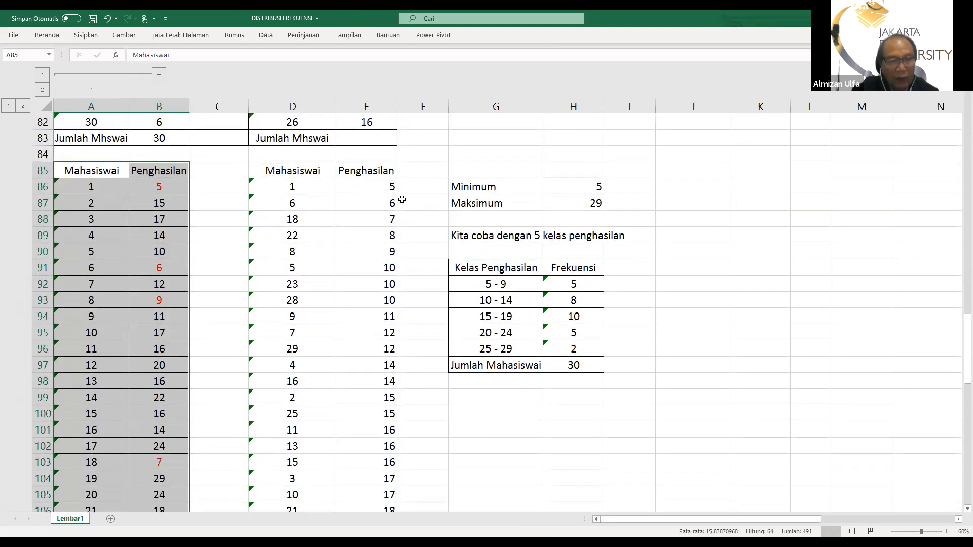
scroll(399, 199, up, 2)
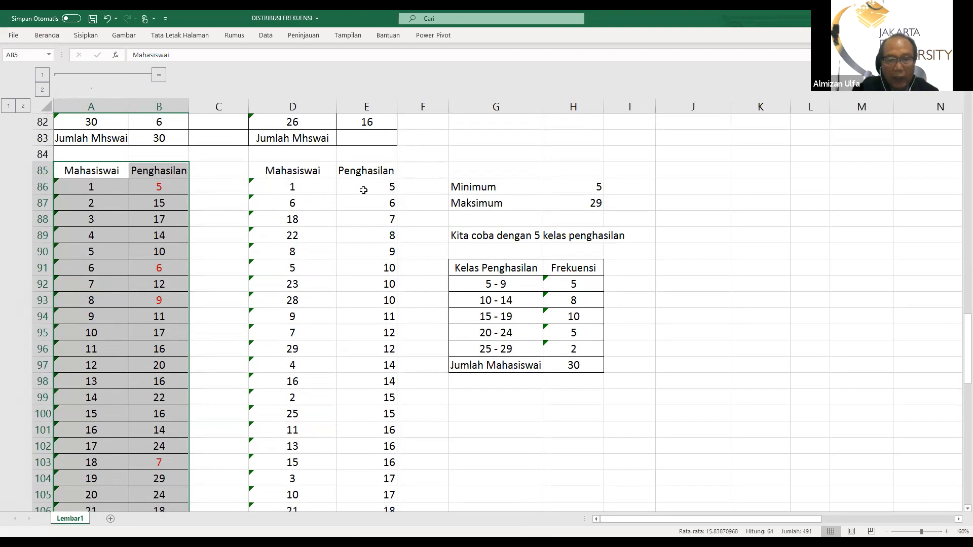
Clear the sorted student and income data in D86:E115 and the Jumlah Mhswai value in E116
click(271, 170)
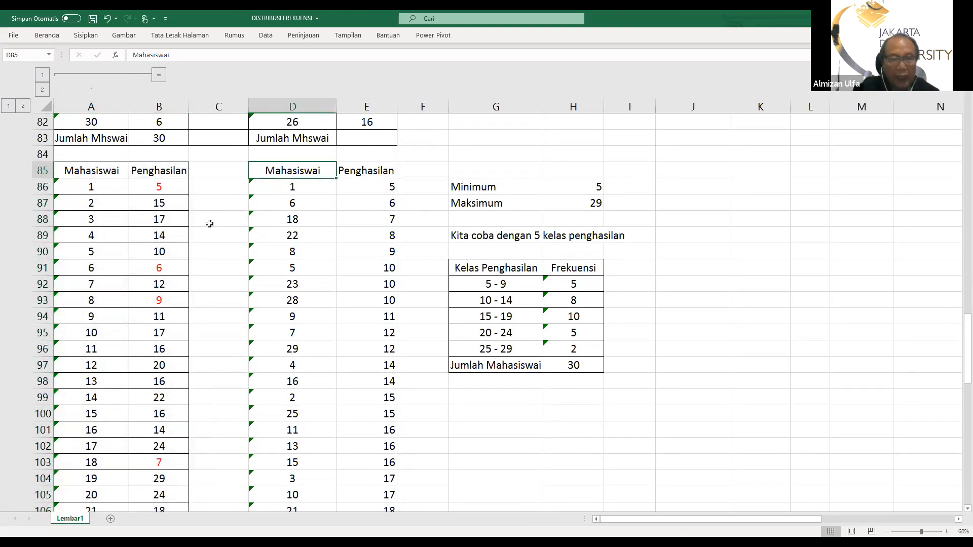
drag(318, 172, 360, 519)
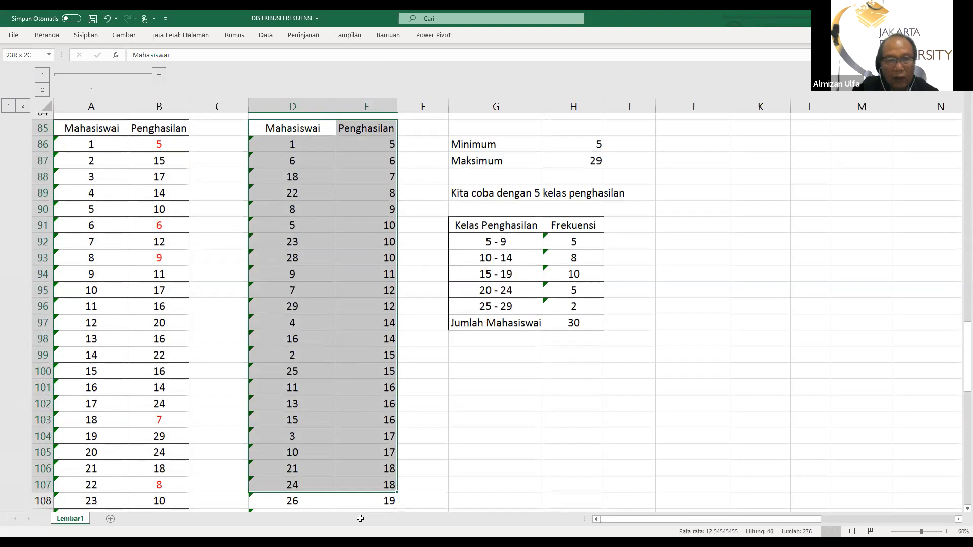
scroll(482, 308, down, 3)
click(480, 324)
scroll(276, 314, up, 3)
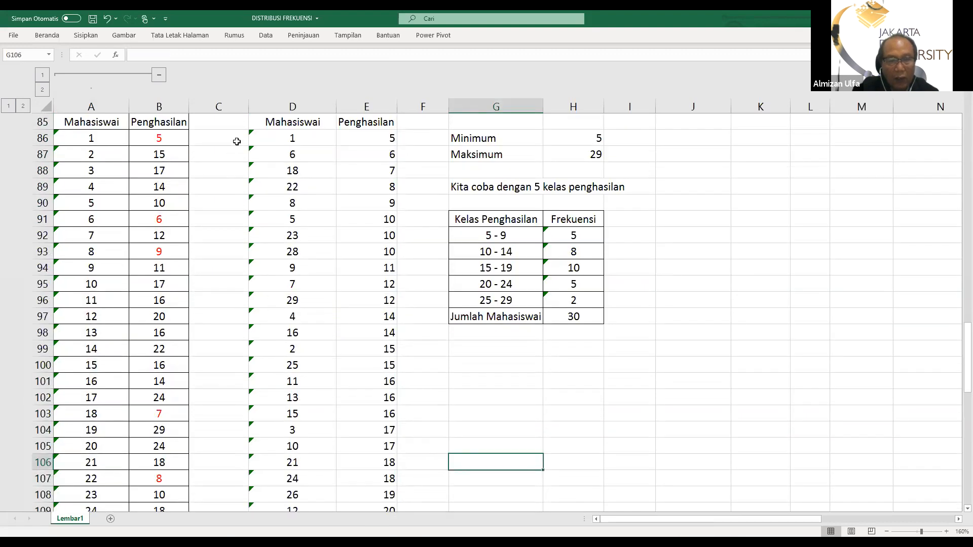
drag(263, 138, 360, 471)
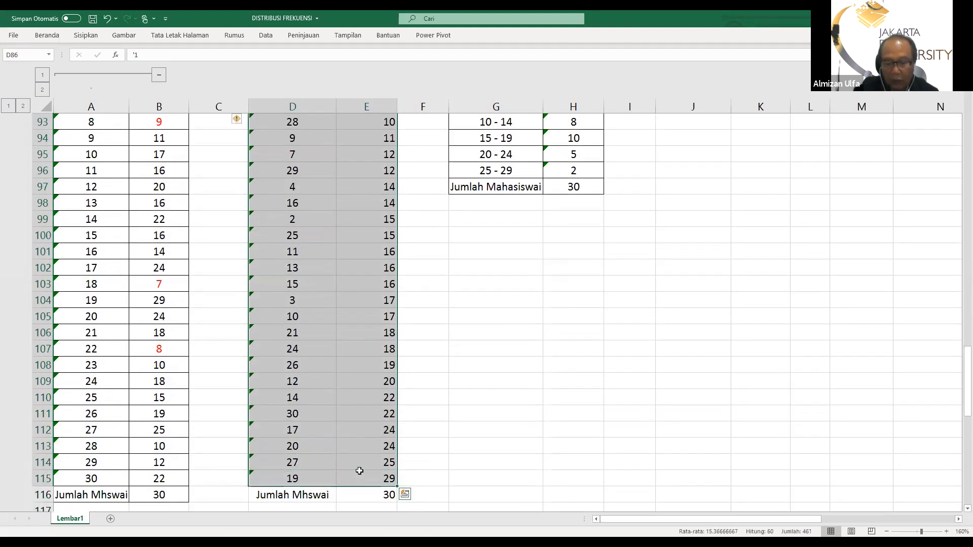
key(ctrl+z)
scroll(337, 446, down, 5)
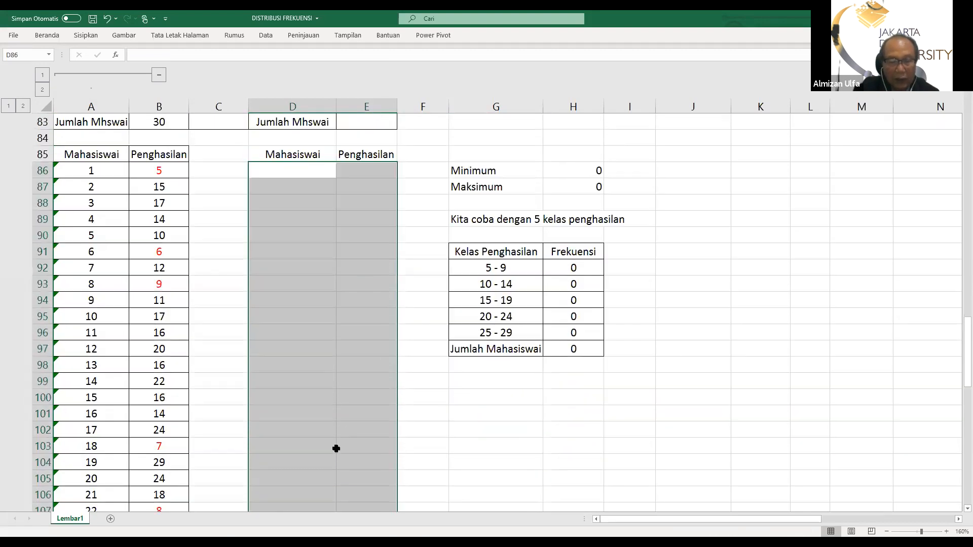
scroll(373, 488, down, 3)
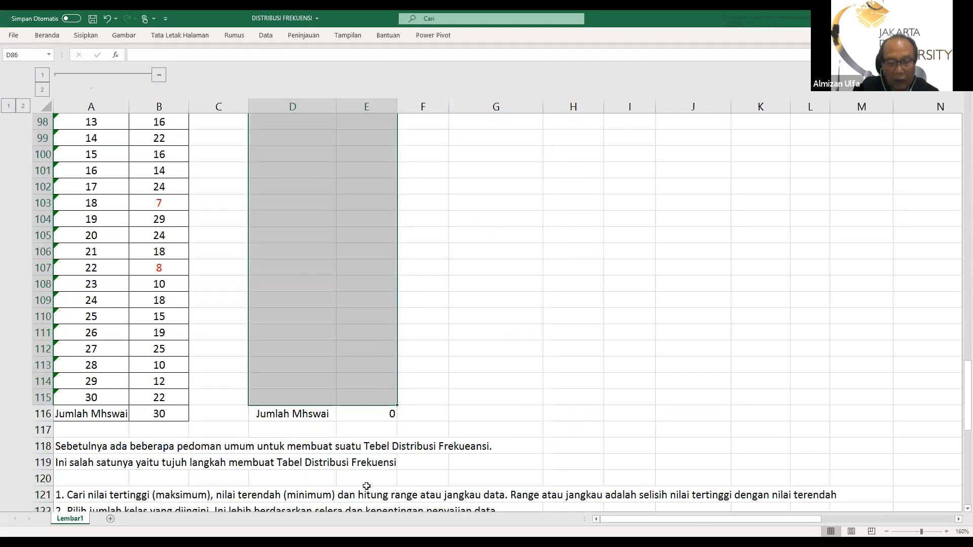
click(387, 415)
key(Delete)
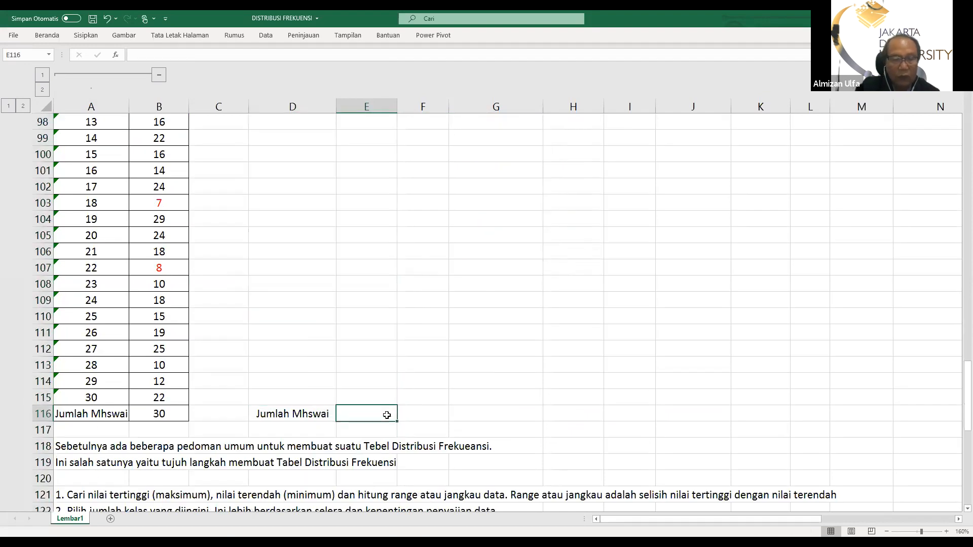
Apply all borders to the emptied student and income table in D85:E116
scroll(272, 175, up, 5)
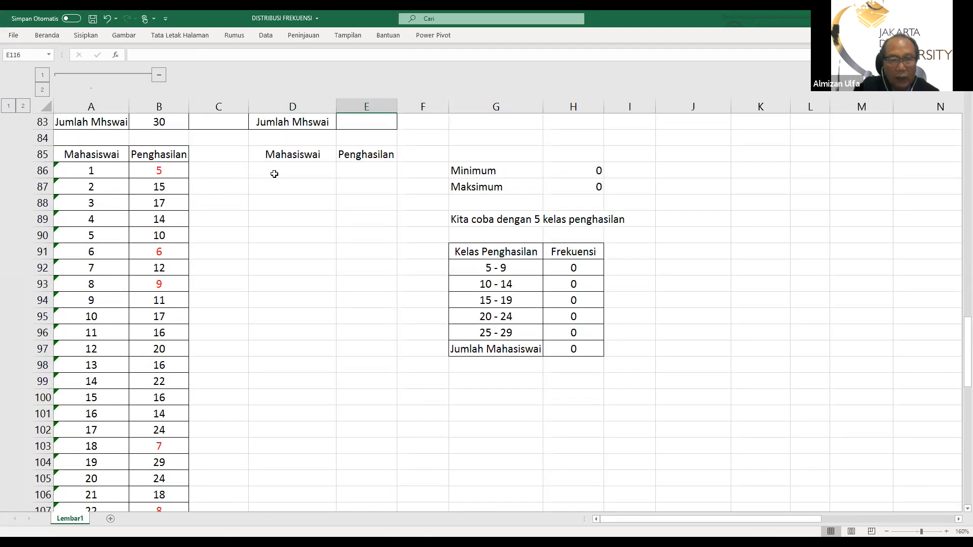
drag(272, 155, 362, 155)
click(45, 35)
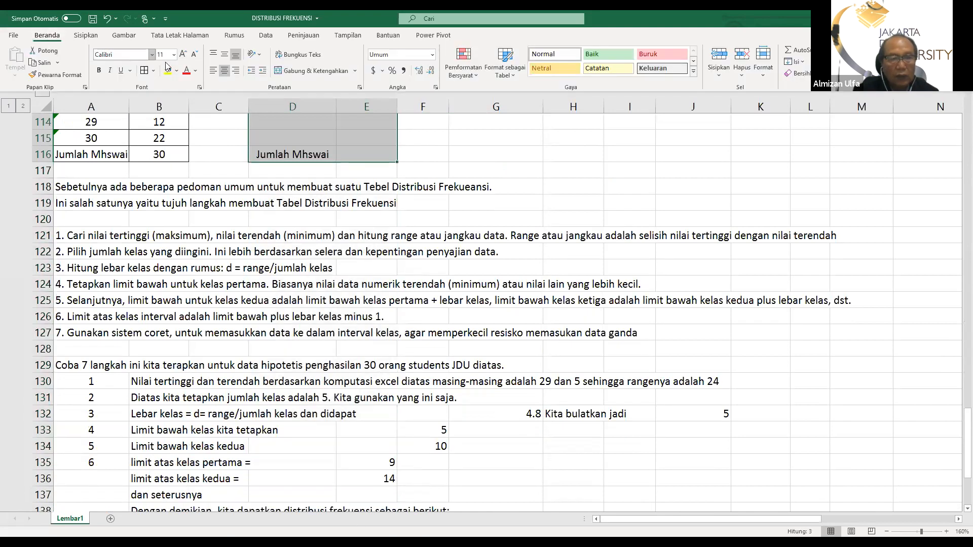
scroll(335, 202, up, 14)
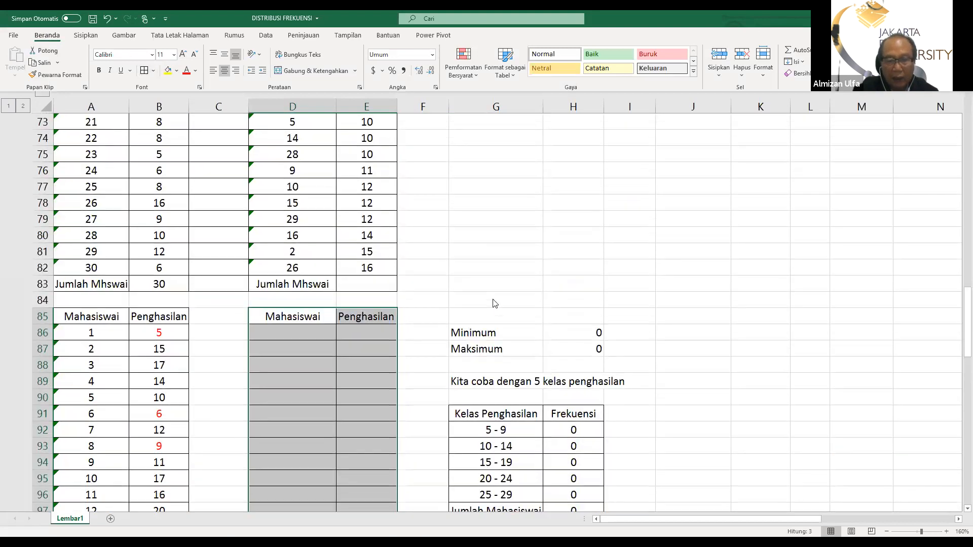
click(418, 304)
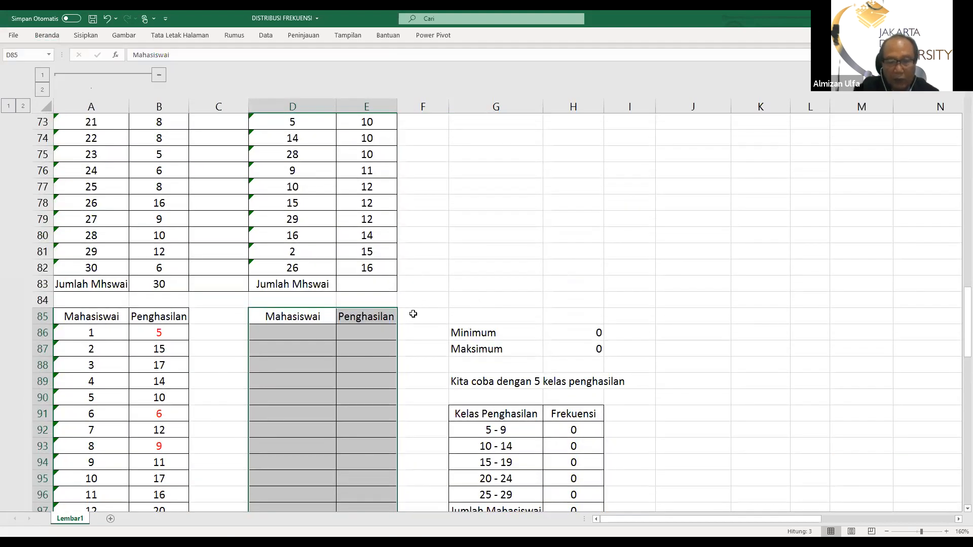
click(420, 313)
scroll(420, 313, down, 3)
scroll(418, 310, down, 5)
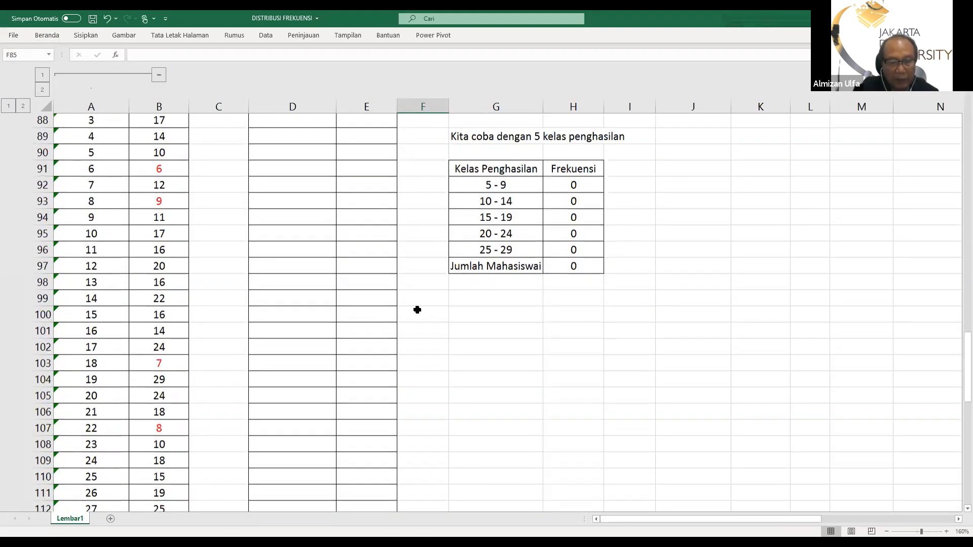
scroll(412, 306, up, 1)
scroll(405, 303, up, 4)
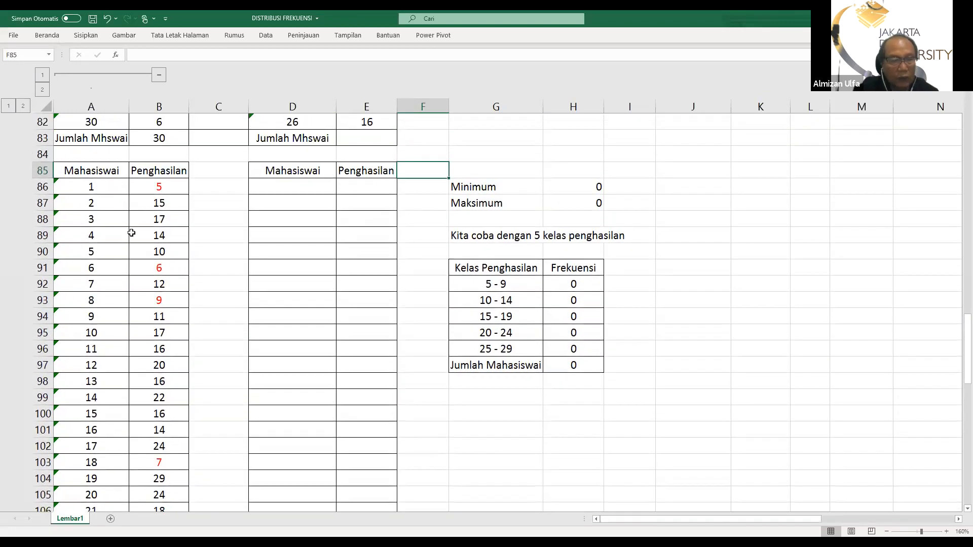
Copy the student and income data in A86:B115 and paste it into the bordered table starting at D86
drag(88, 187, 167, 465)
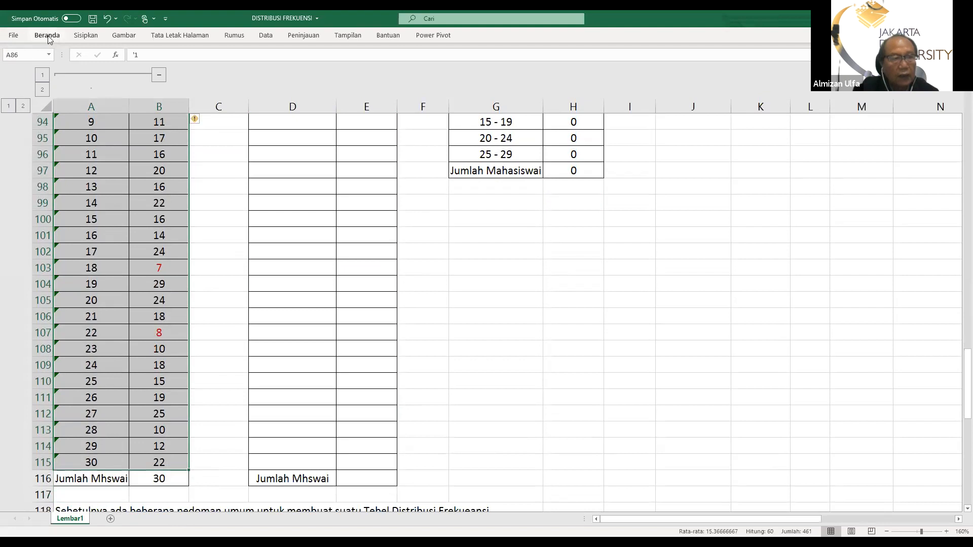
click(48, 40)
click(33, 62)
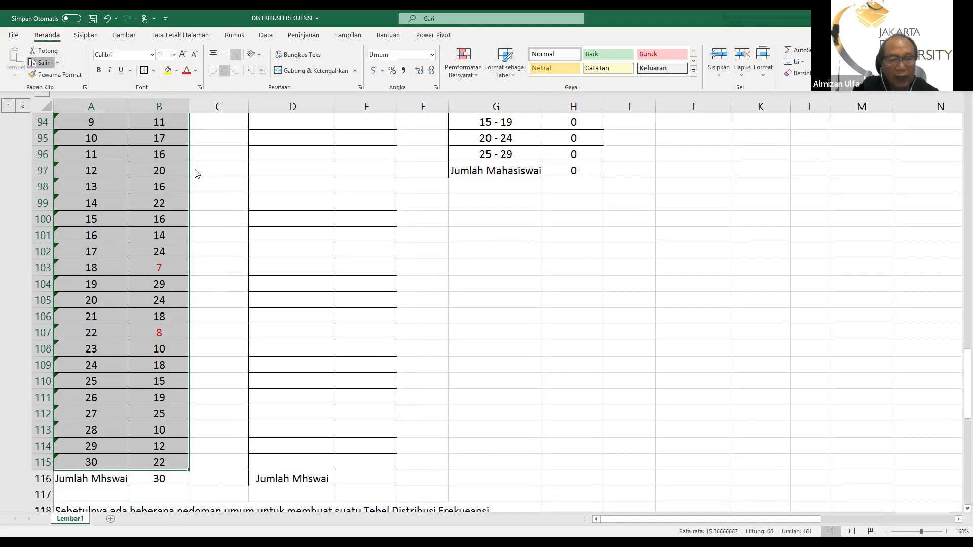
scroll(347, 315, up, 7)
click(293, 316)
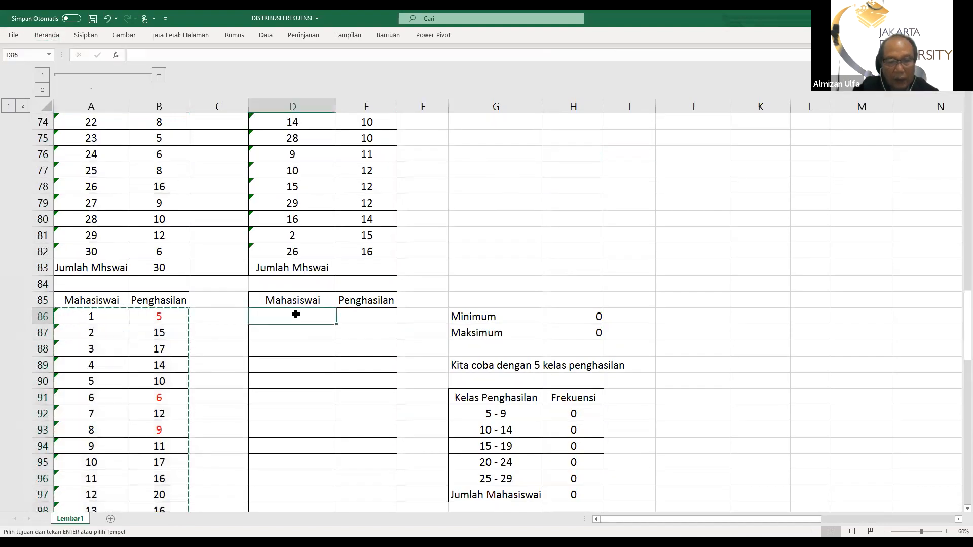
click(46, 36)
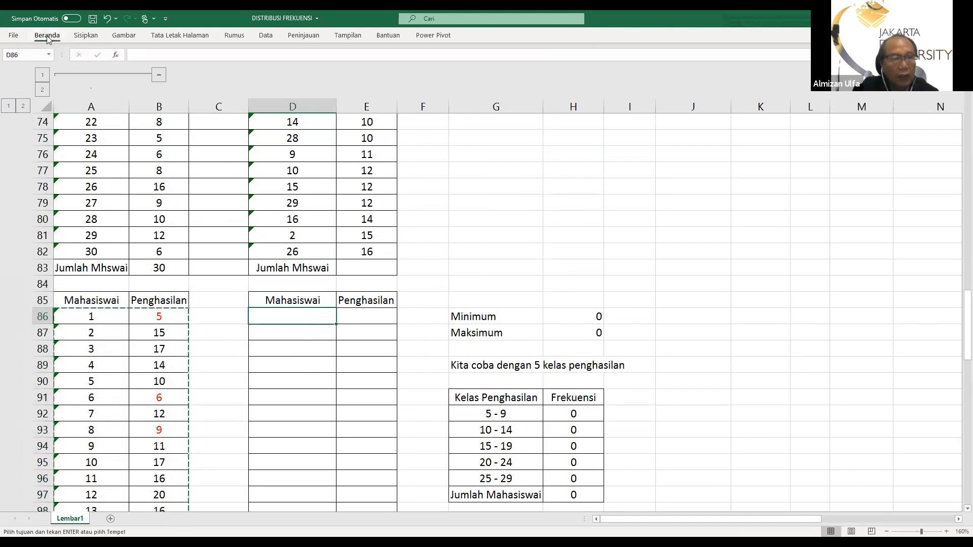
click(14, 57)
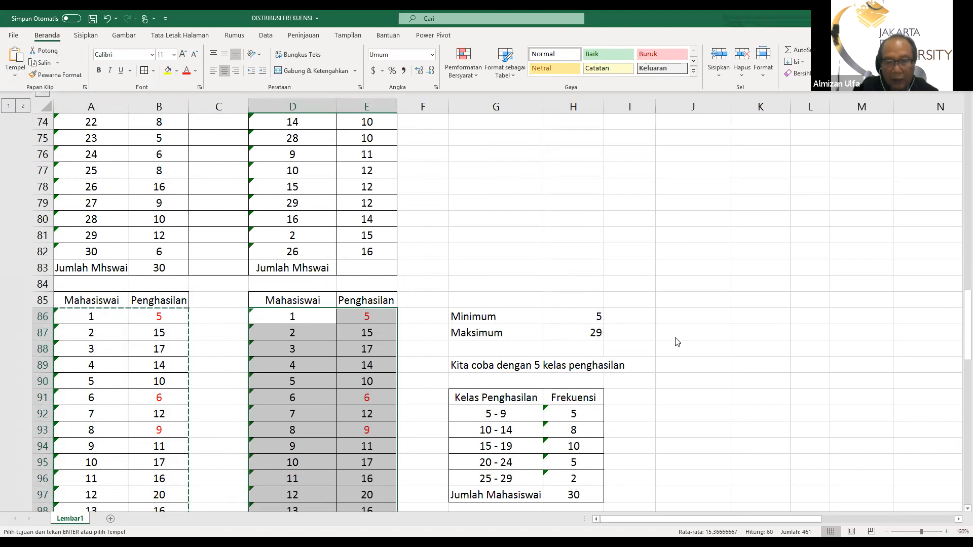
scroll(669, 340, down, 8)
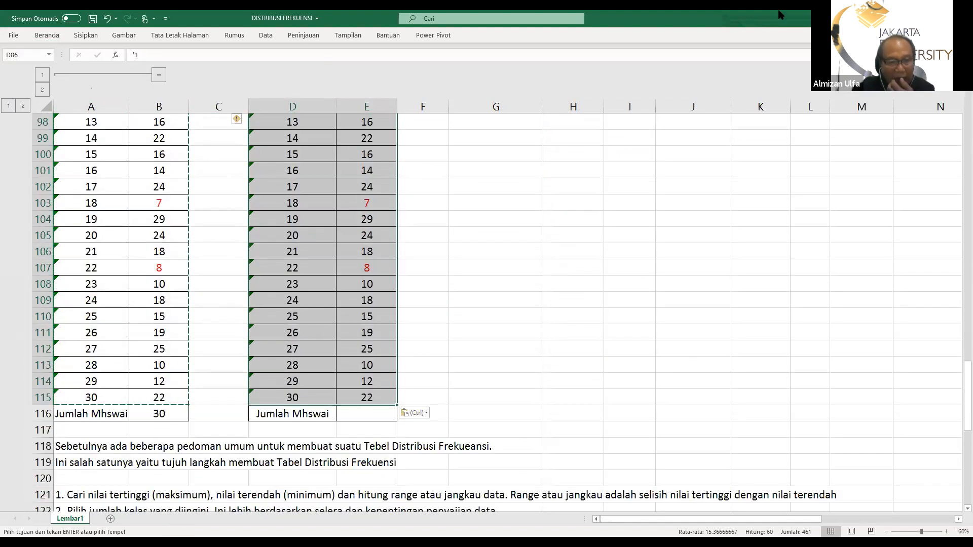
scroll(357, 448, up, 5)
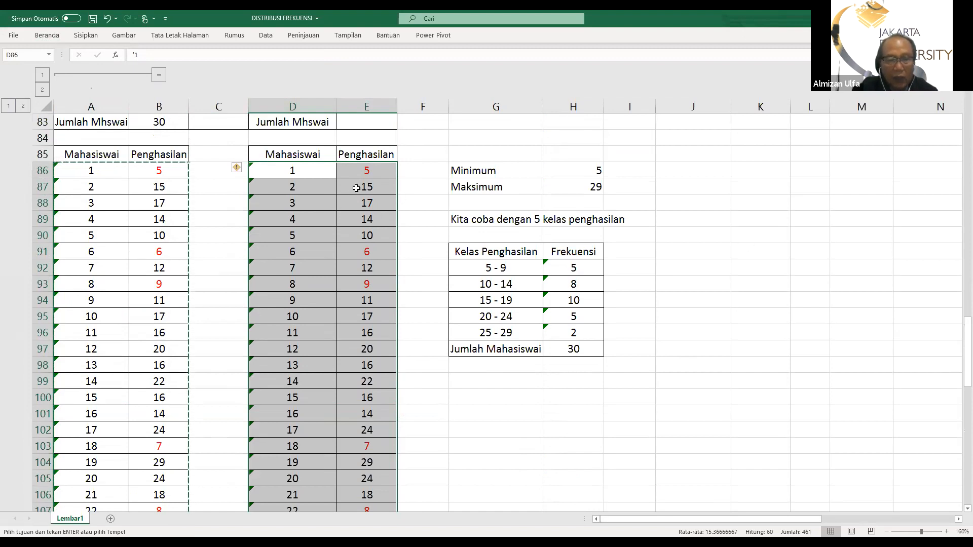
Sort the student and income table D85:E115 by Penghasilan from smallest to largest, treating row 85 as headers
click(372, 208)
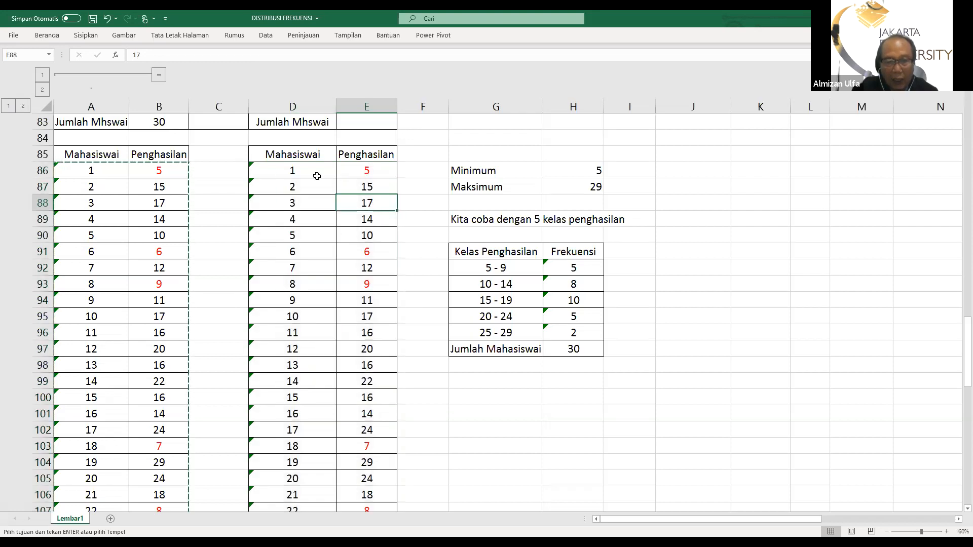
drag(285, 155, 343, 462)
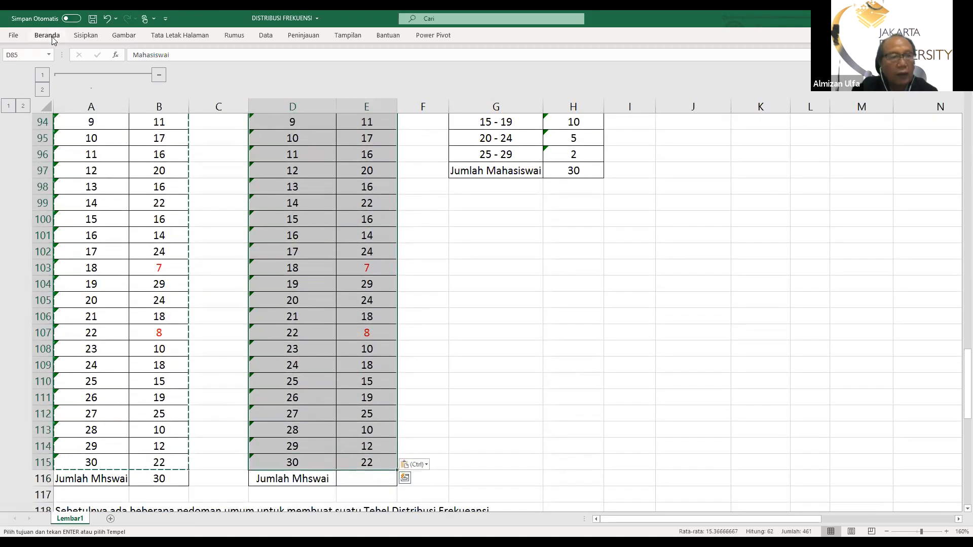
click(48, 37)
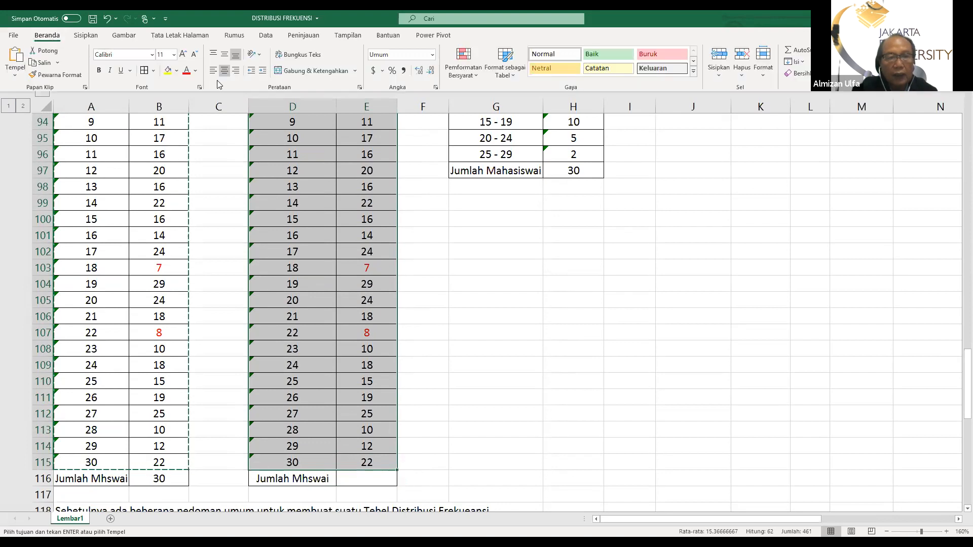
click(266, 35)
click(395, 61)
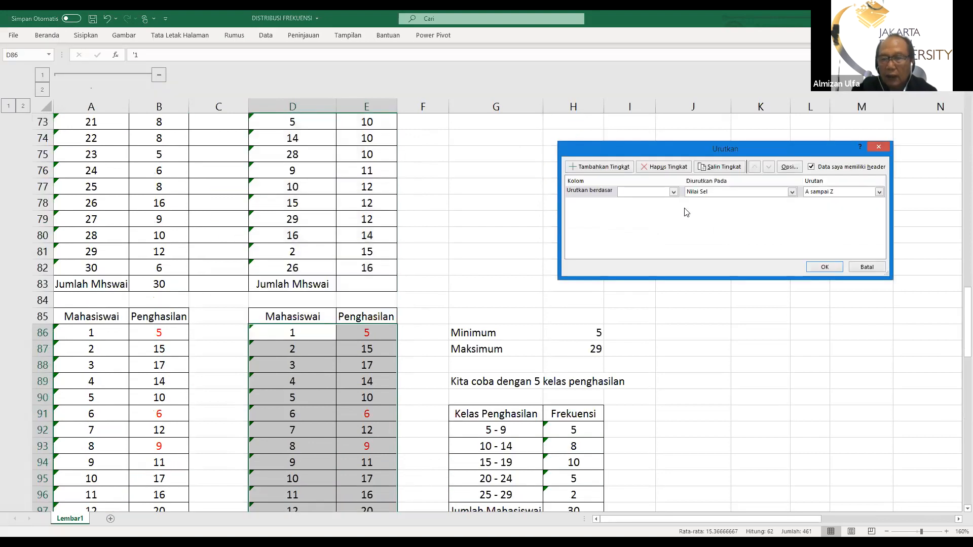
click(674, 192)
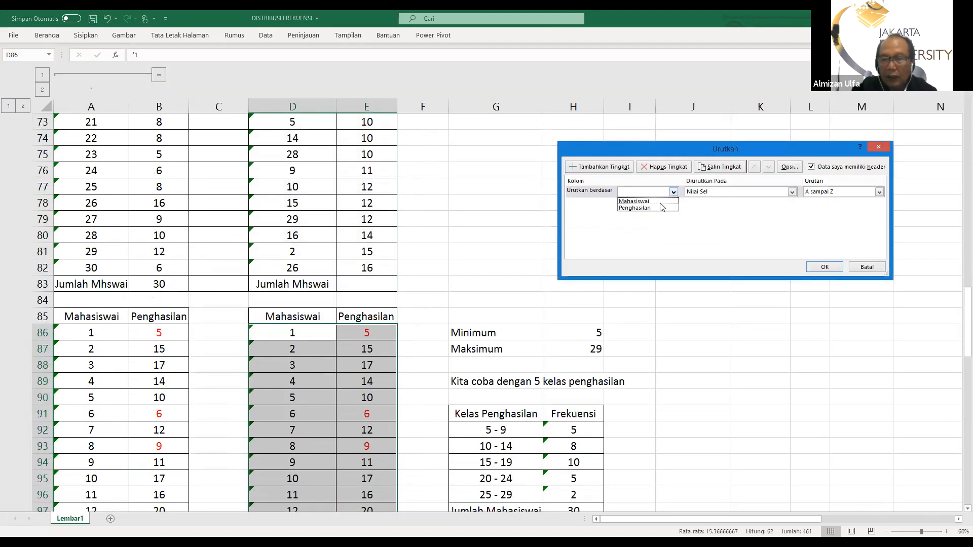
click(658, 207)
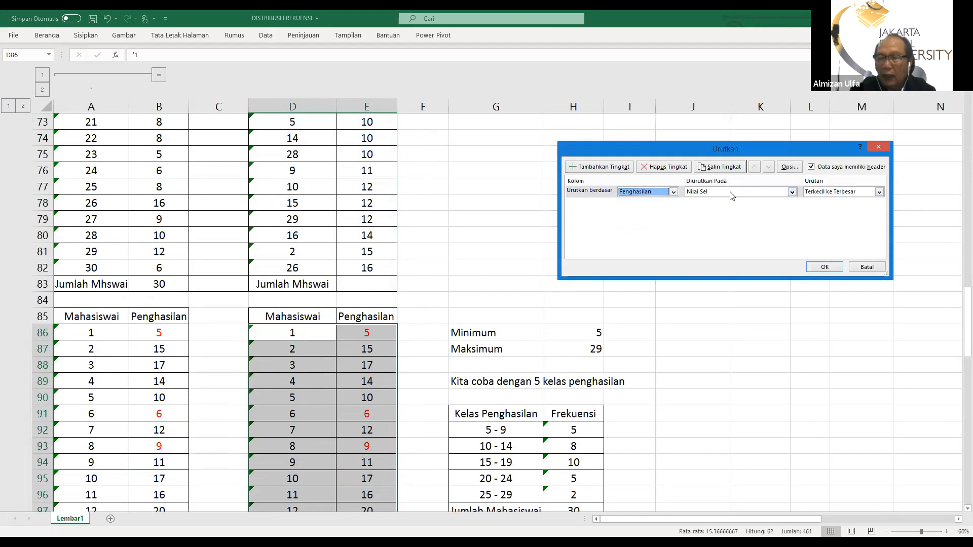
click(825, 267)
Examine the sorted incomes in D85:E115 against the minimum, maximum and five-class frequency table beside them
scroll(717, 276, down, 6)
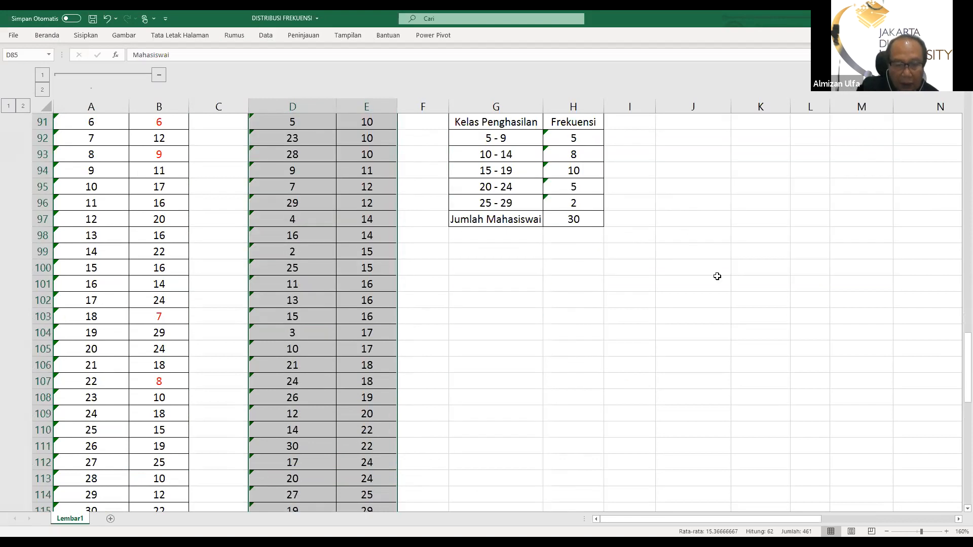
scroll(716, 274, down, 2)
scroll(699, 269, up, 2)
scroll(463, 243, up, 3)
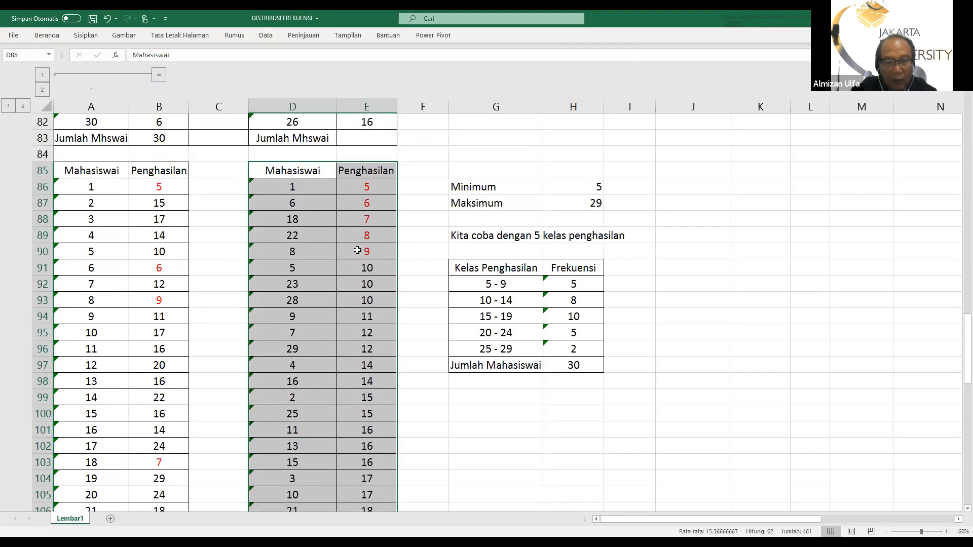
scroll(349, 318, down, 6)
scroll(349, 319, down, 2)
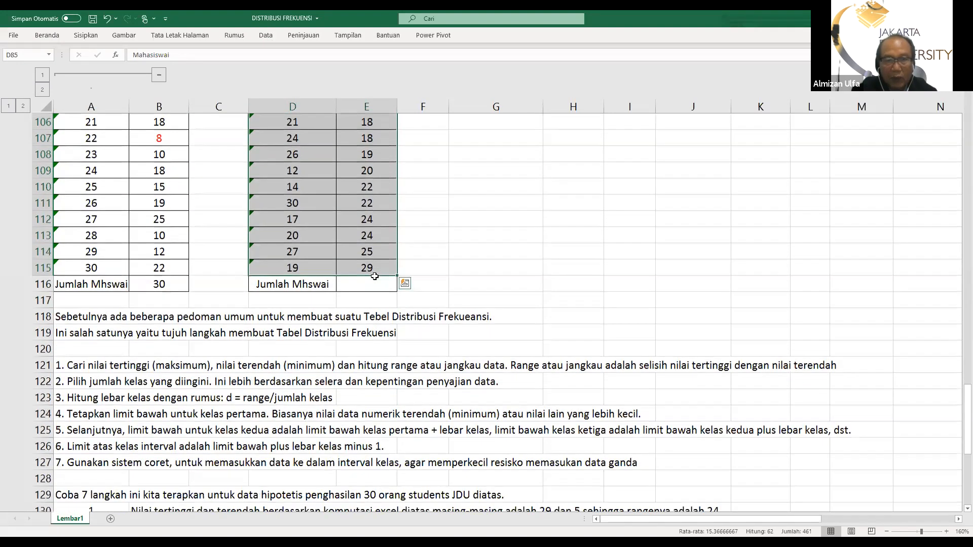
scroll(375, 276, up, 9)
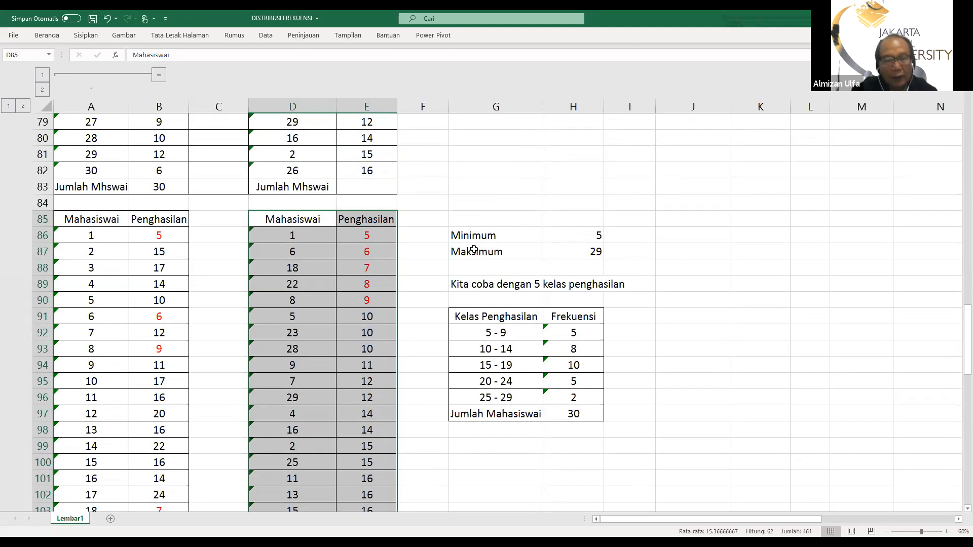
scroll(291, 252, down, 2)
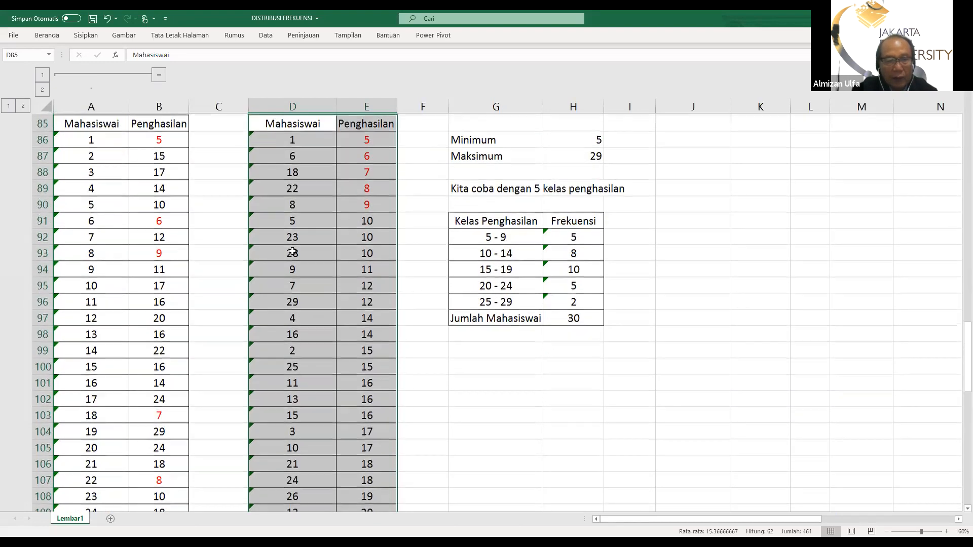
scroll(292, 251, up, 2)
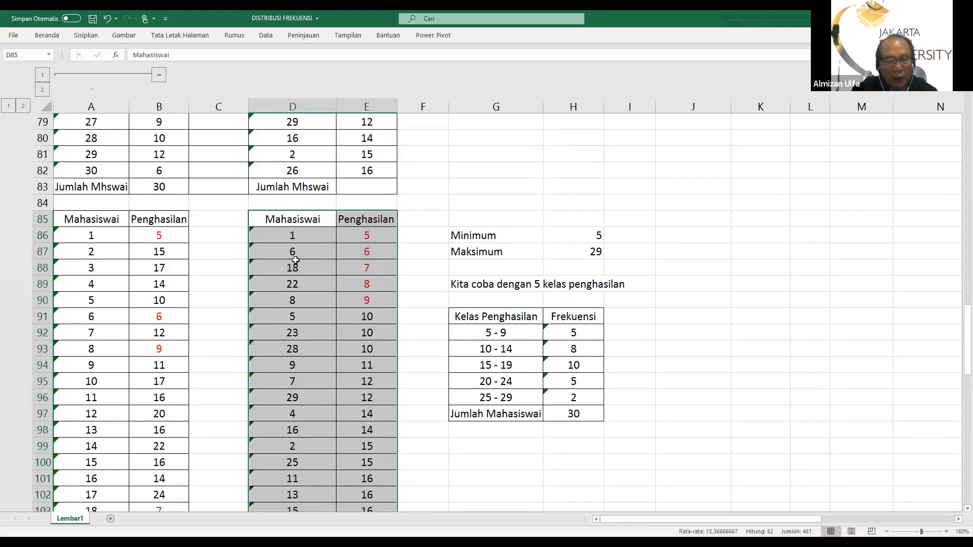
scroll(295, 259, down, 1)
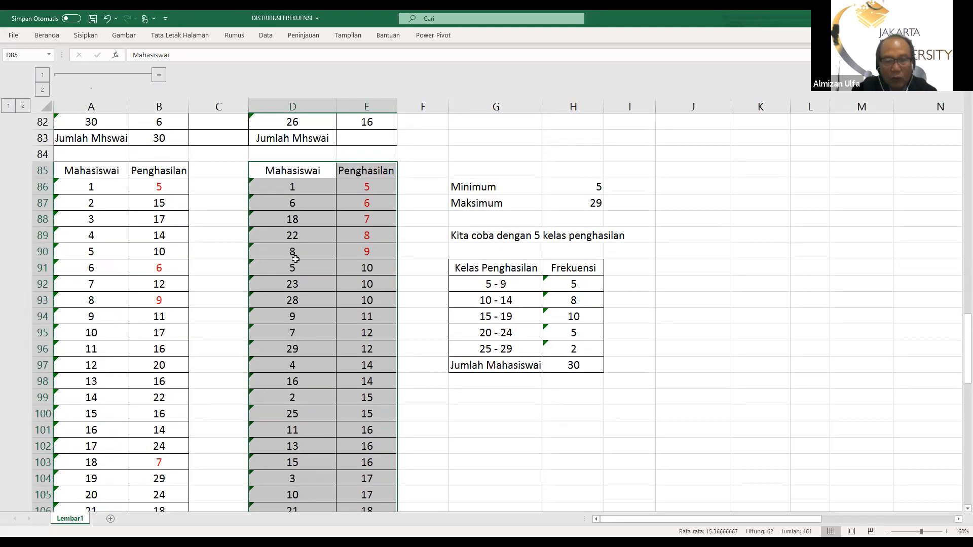
scroll(295, 258, down, 2)
scroll(297, 256, up, 2)
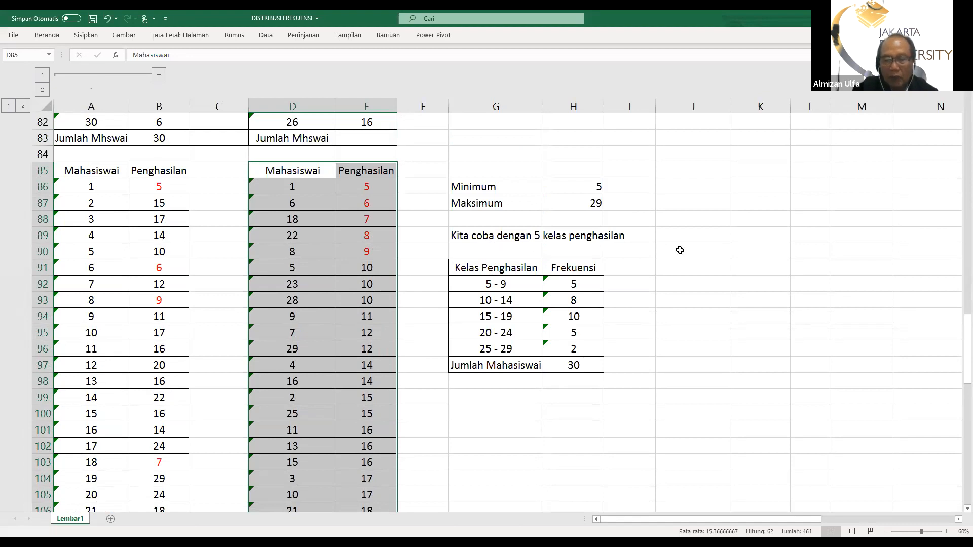
scroll(409, 303, down, 1)
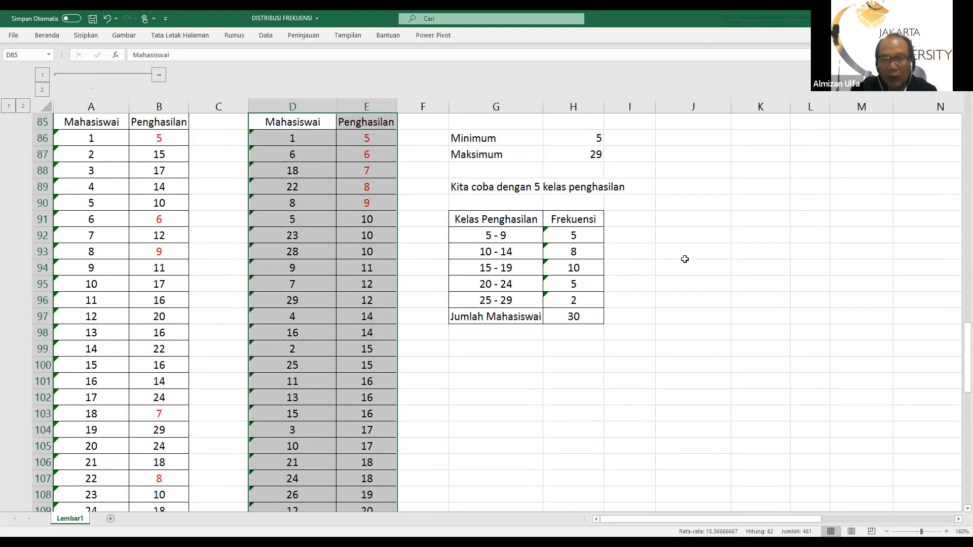
Label I90 as "lebar kelas" and enter the class width 5 in J90
click(641, 239)
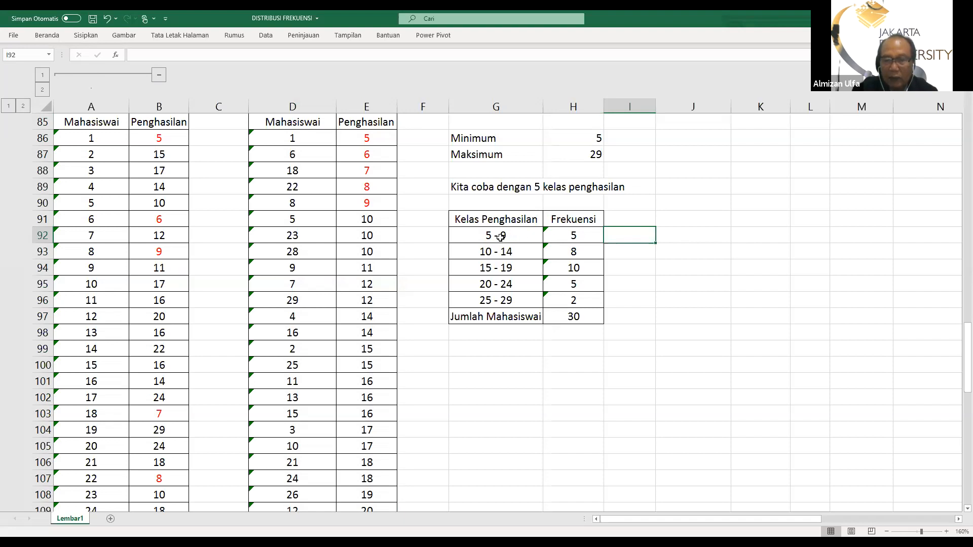
click(631, 202)
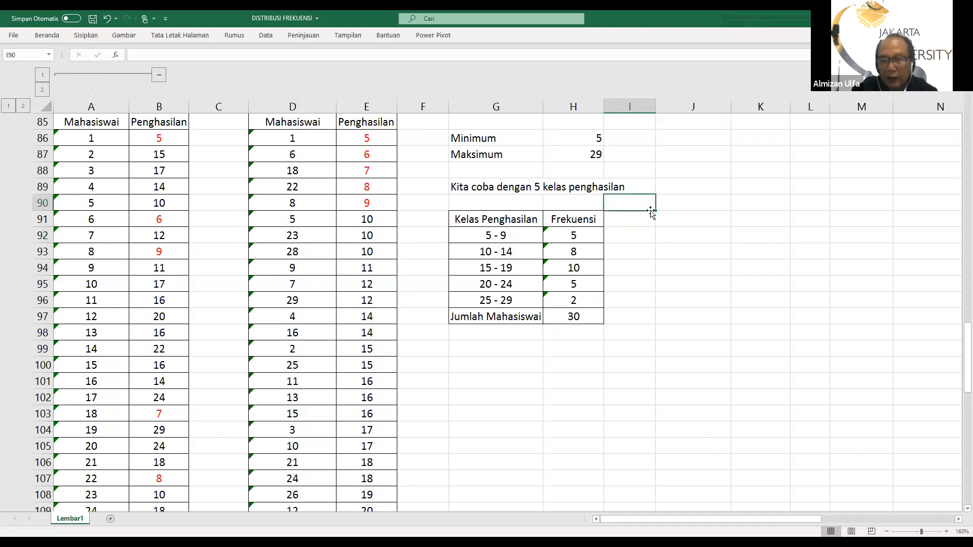
text(I)
text(ebar)
text( kel)
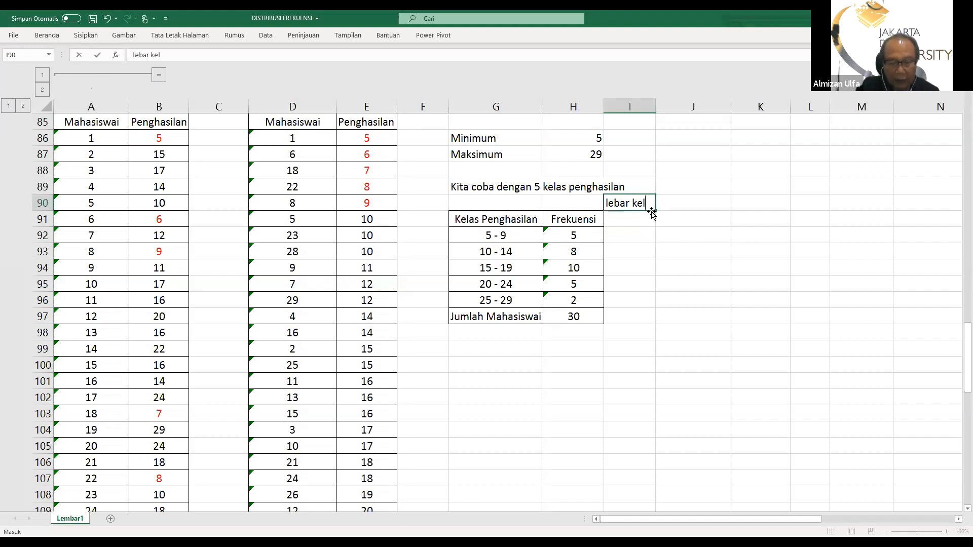
text(as)
key(Return)
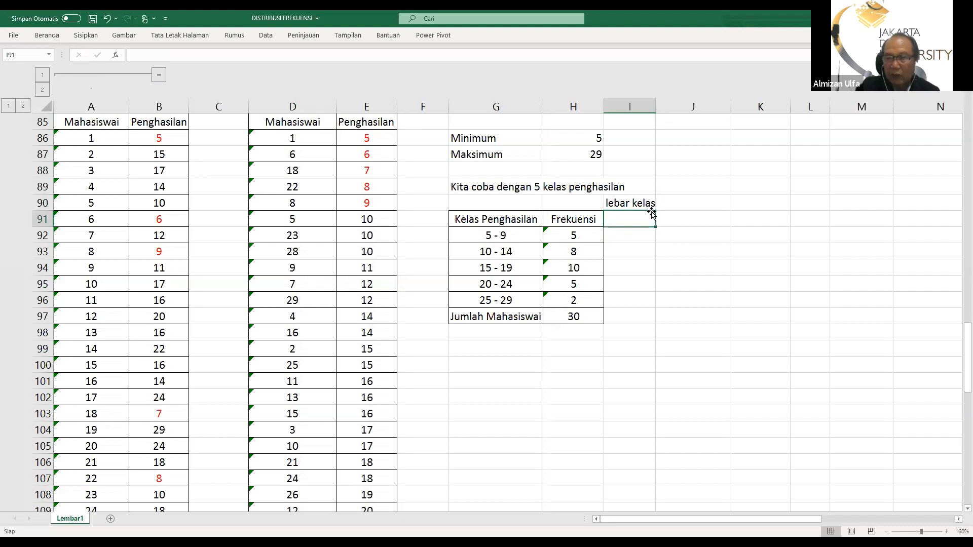
click(686, 203)
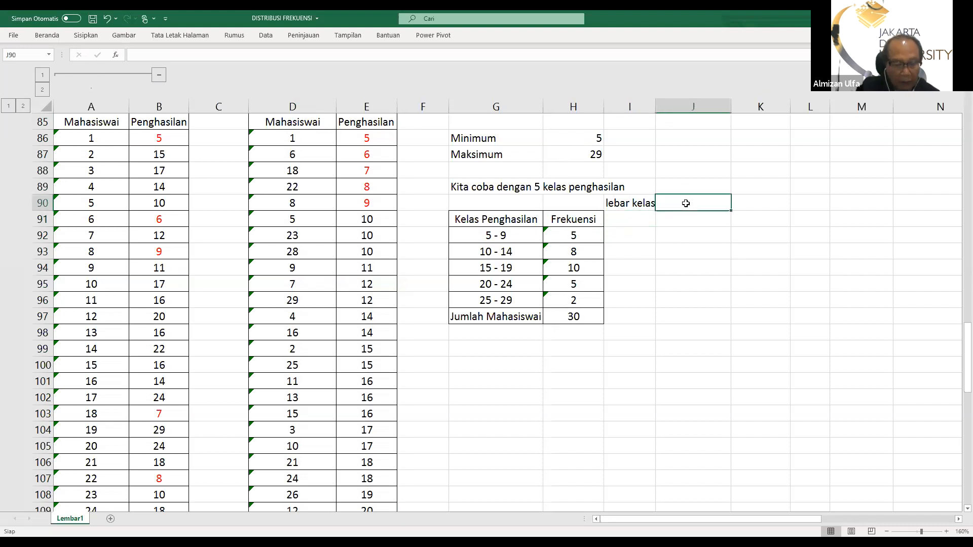
text(5)
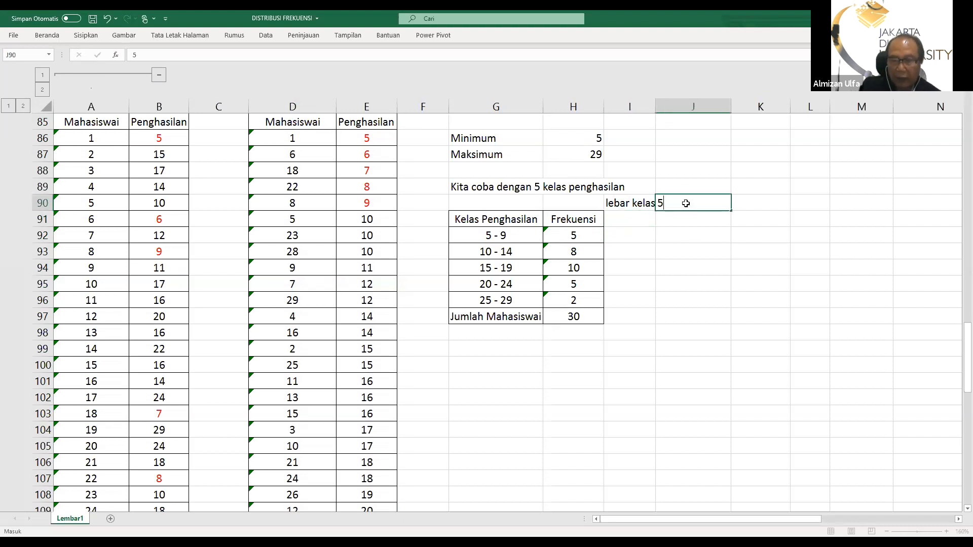
key(Return)
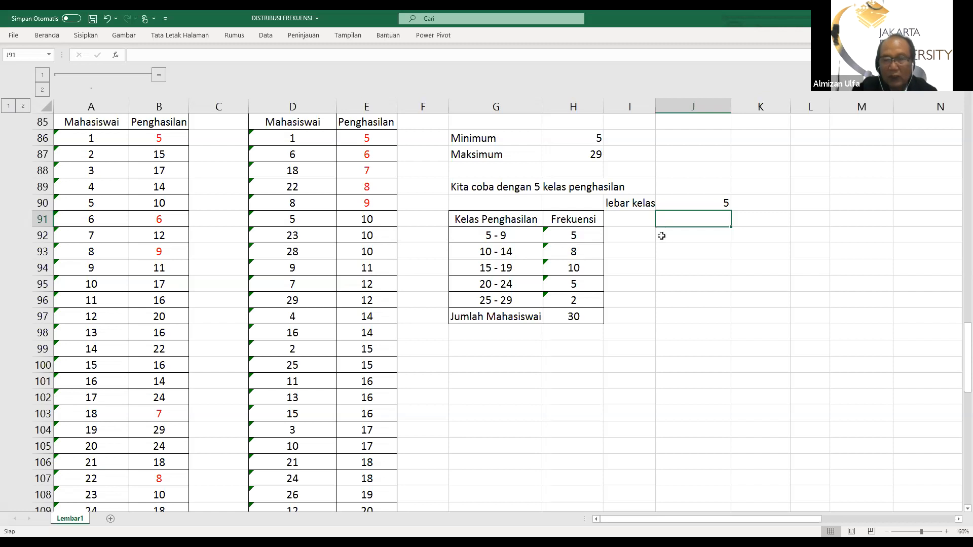
Clear the class frequencies in H92:H96 and the Jumlah Mahasiswai total in H97
click(574, 237)
drag(574, 236, 574, 302)
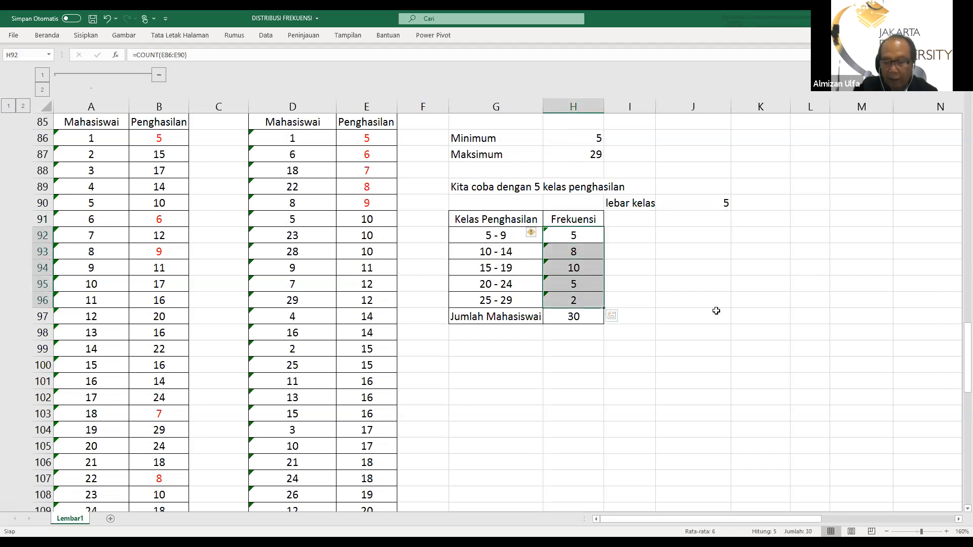
key(Delete)
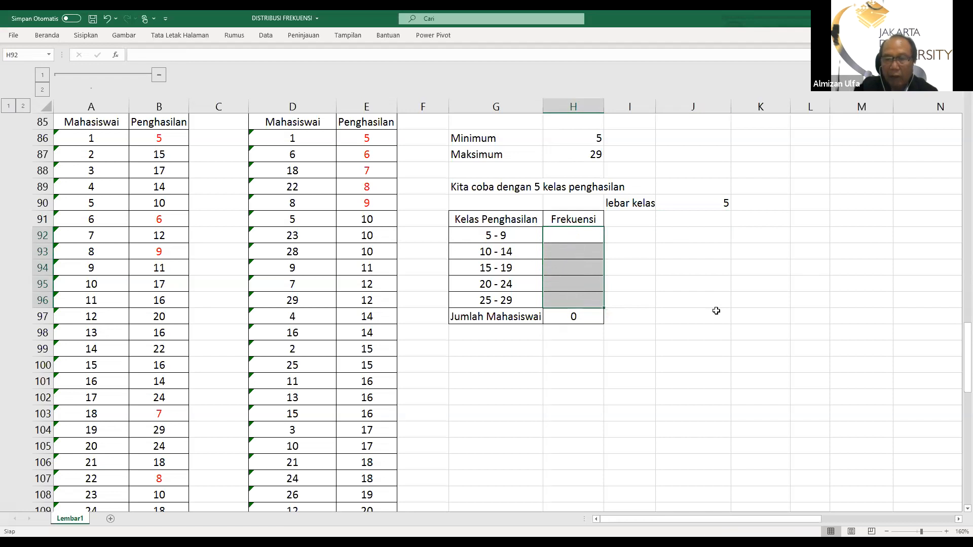
click(572, 317)
key(Delete)
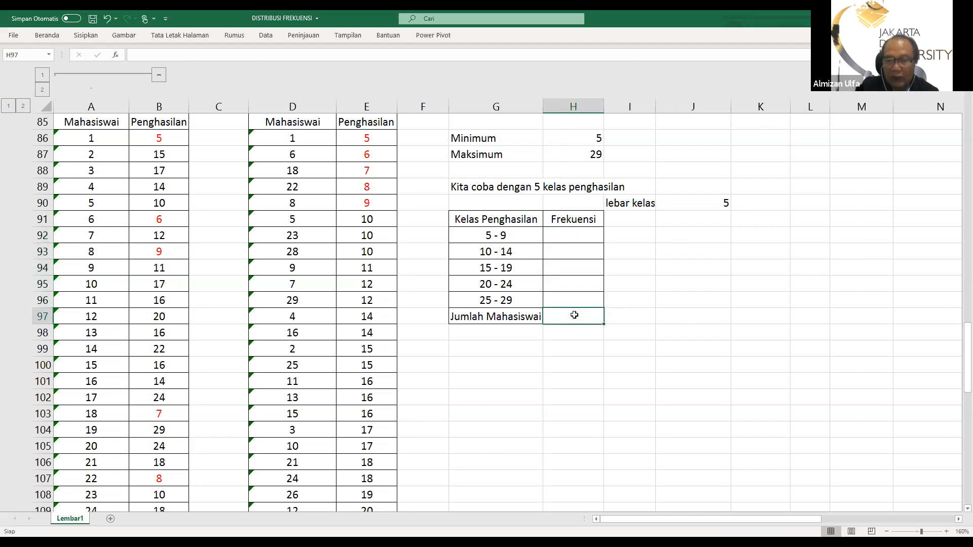
Count the incomes in E86:E90 with the COUNT function in H92 as the frequency of class 5 - 9
click(571, 232)
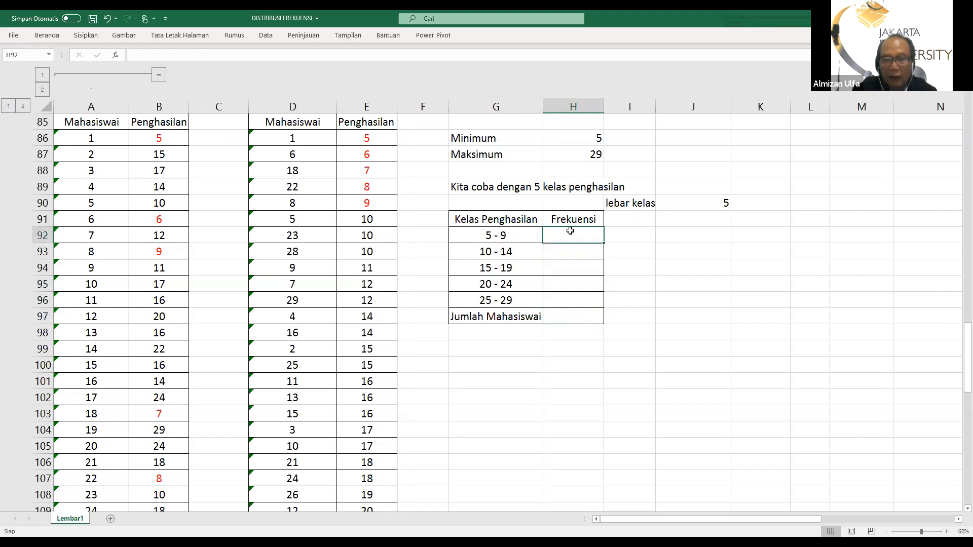
click(46, 37)
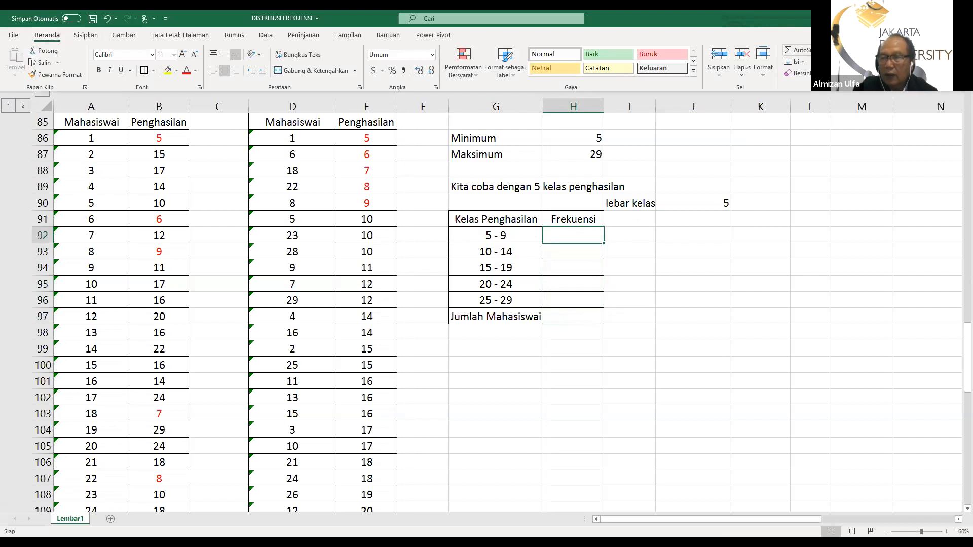
click(820, 50)
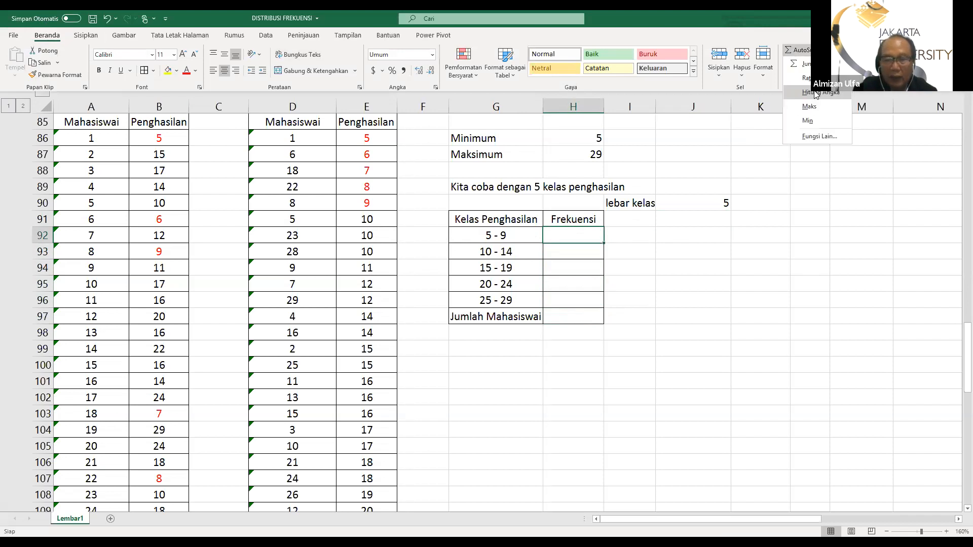
click(816, 93)
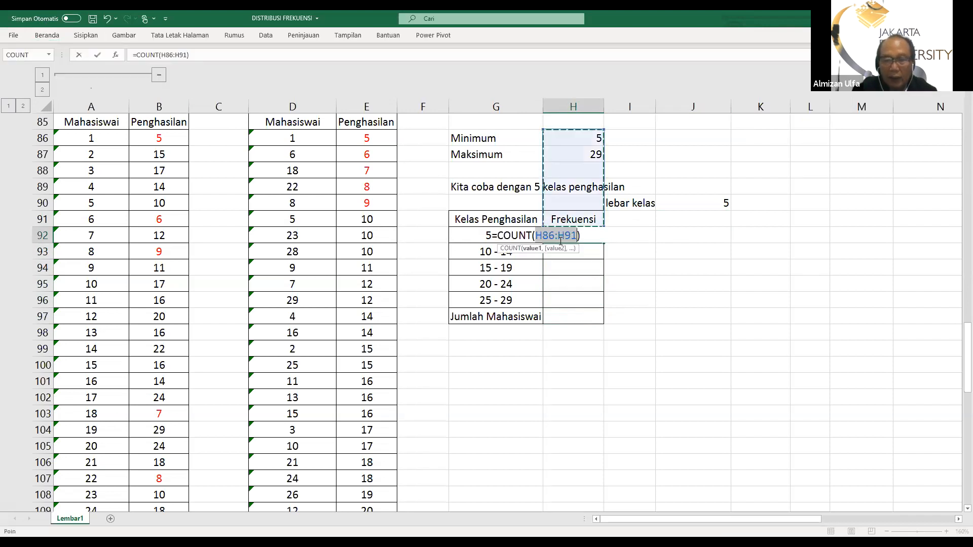
click(349, 139)
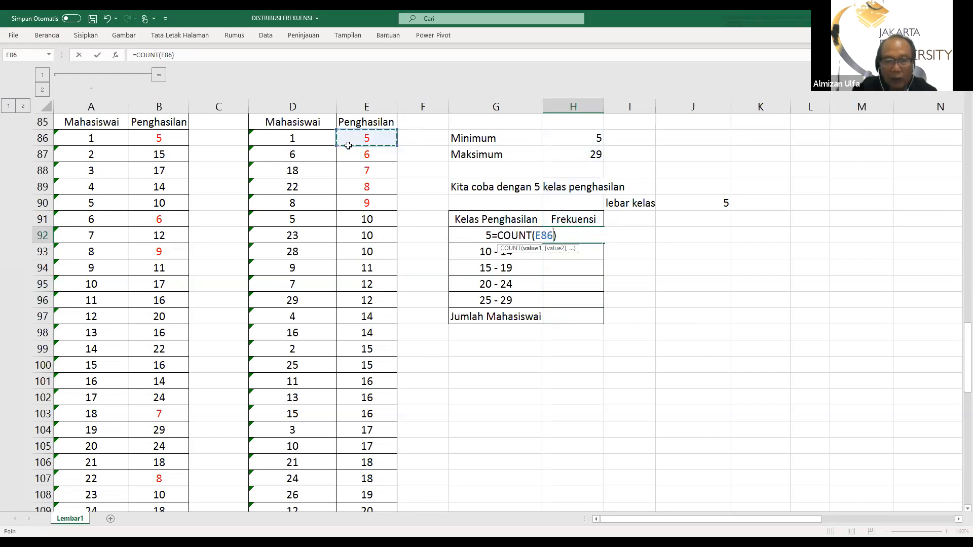
drag(349, 158, 356, 201)
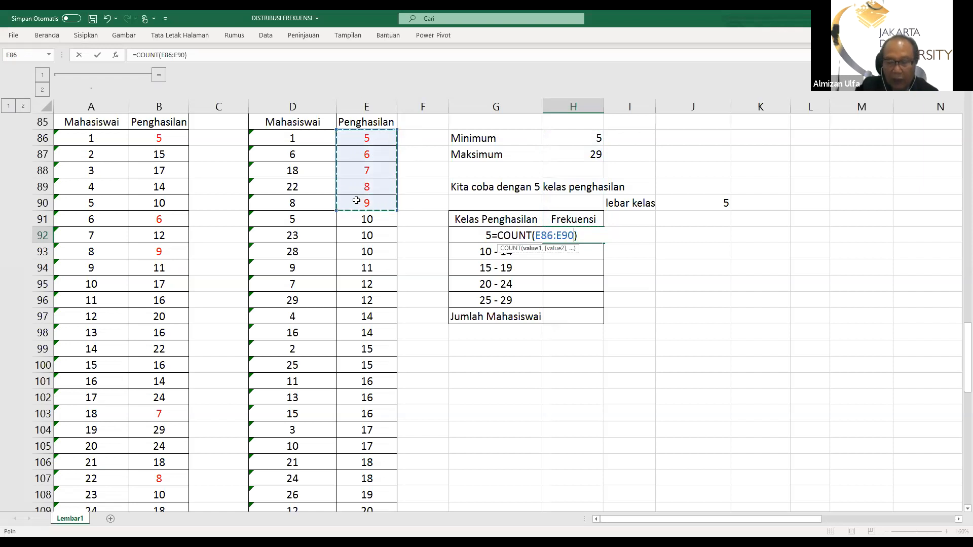
key(Return)
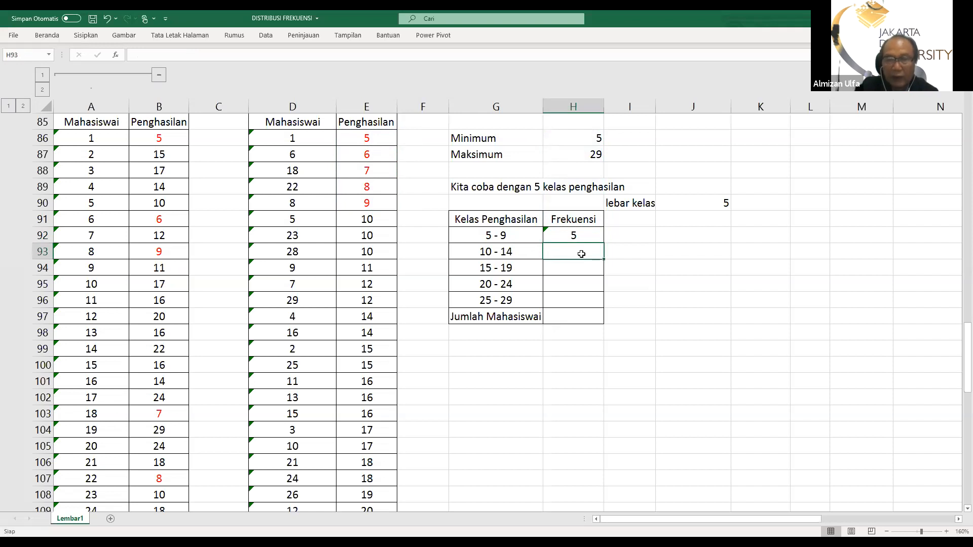
Count the incomes in E91:E98 with the COUNT function in H93 as the frequency of class 10 - 14
click(40, 35)
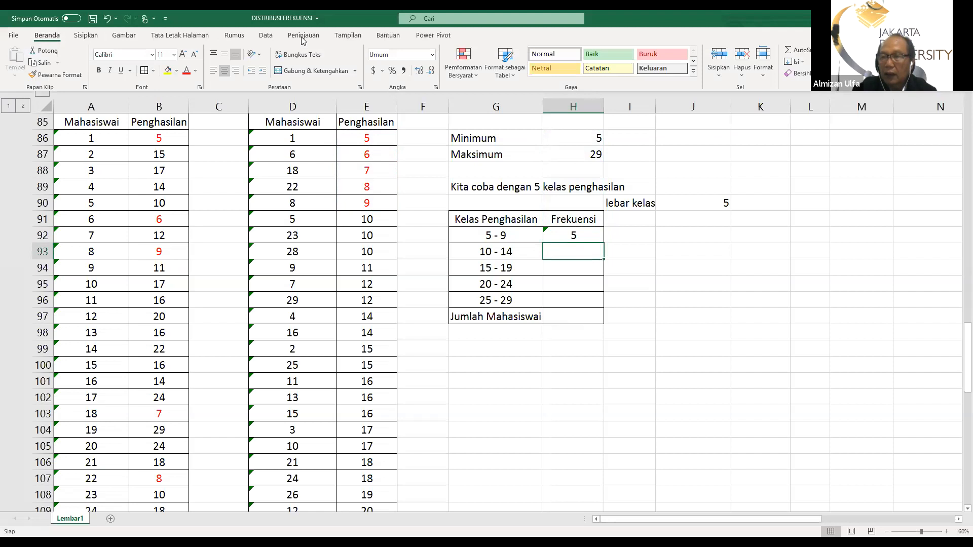
click(825, 50)
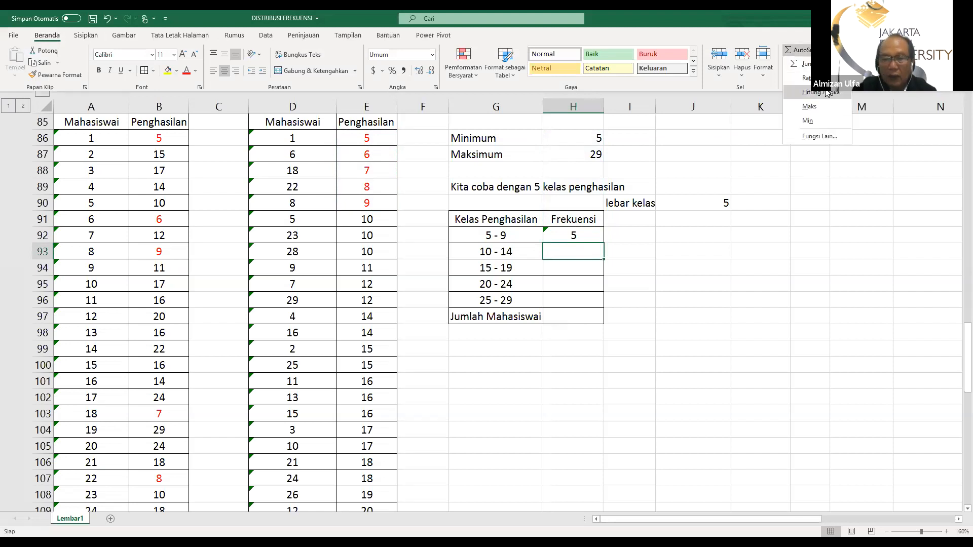
click(829, 95)
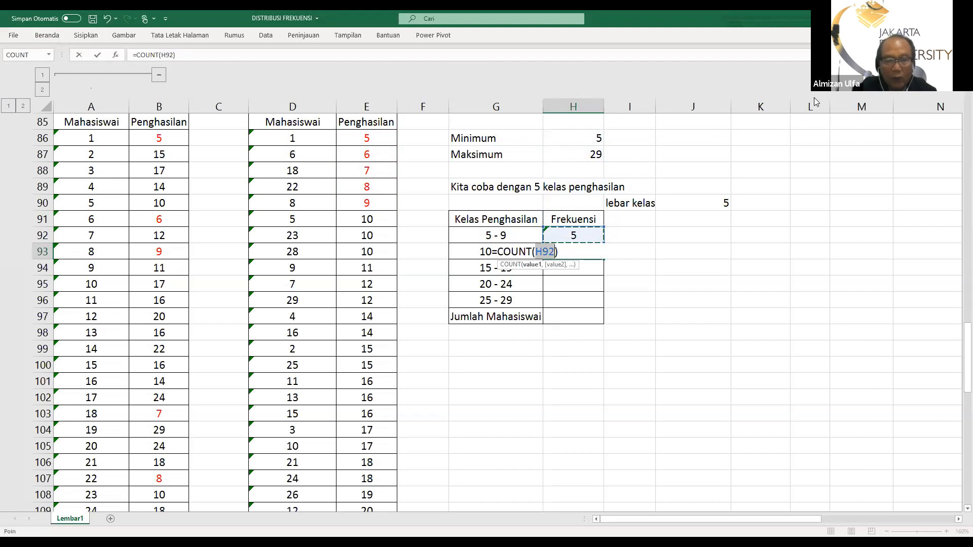
click(351, 219)
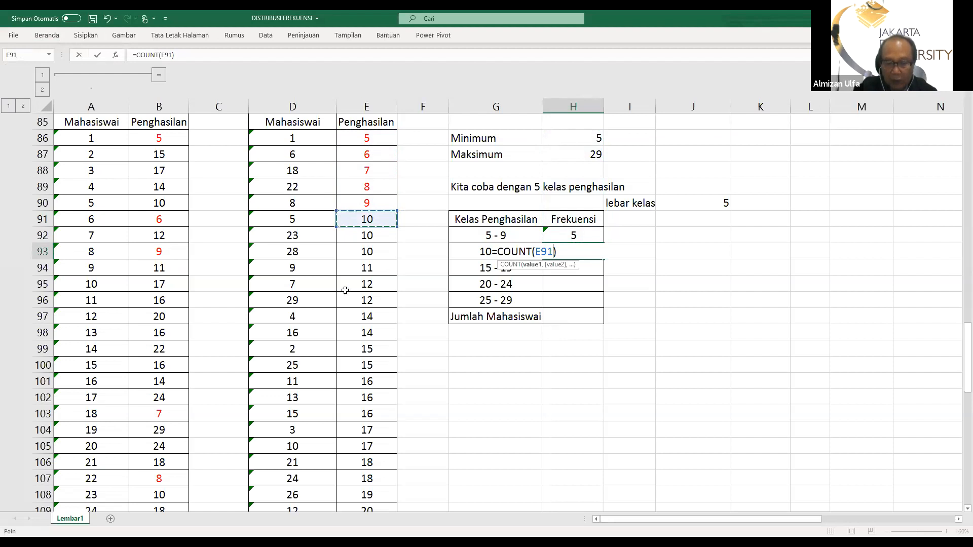
shift+click(343, 329)
key(Return)
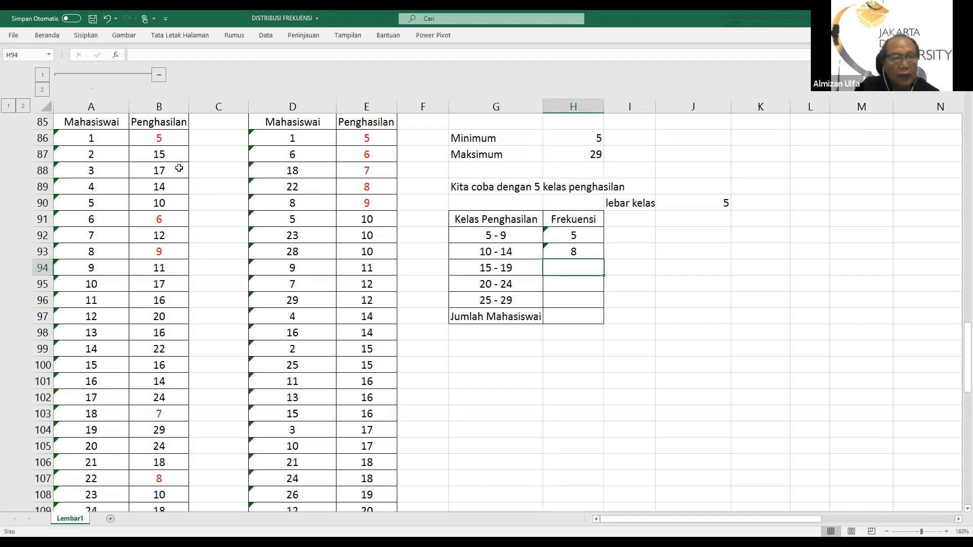
Count the incomes in E99:E108 with the COUNT function in H94 as the frequency of class 15 - 19
click(39, 36)
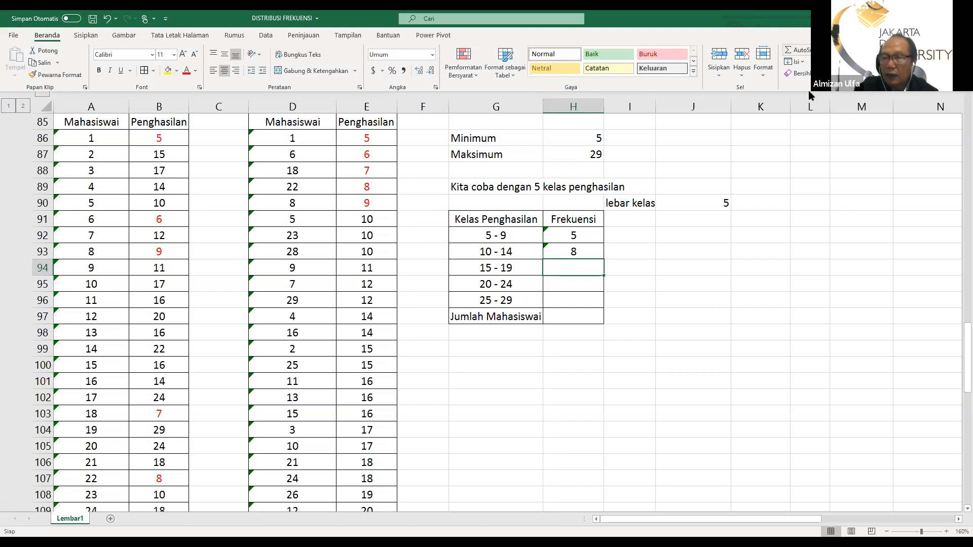
click(821, 50)
click(809, 95)
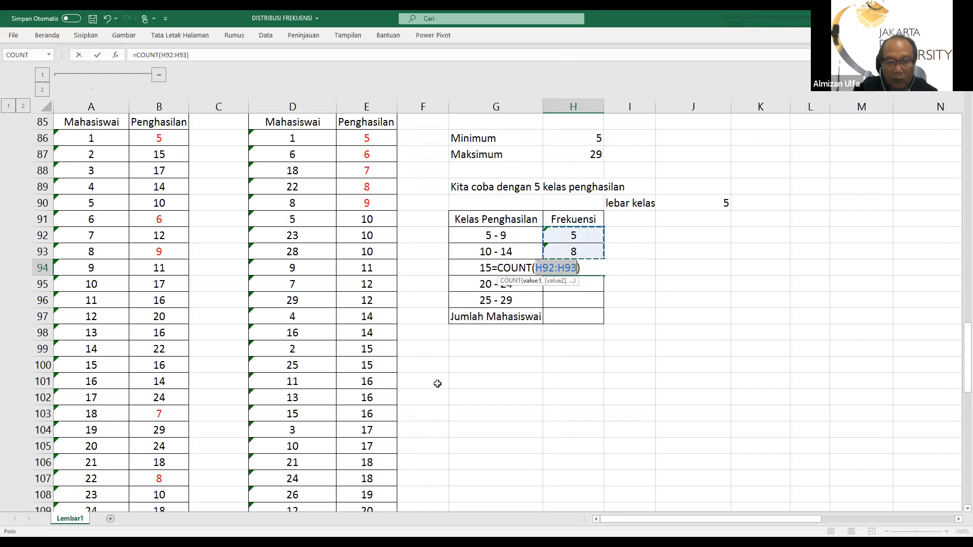
scroll(425, 395, down, 1)
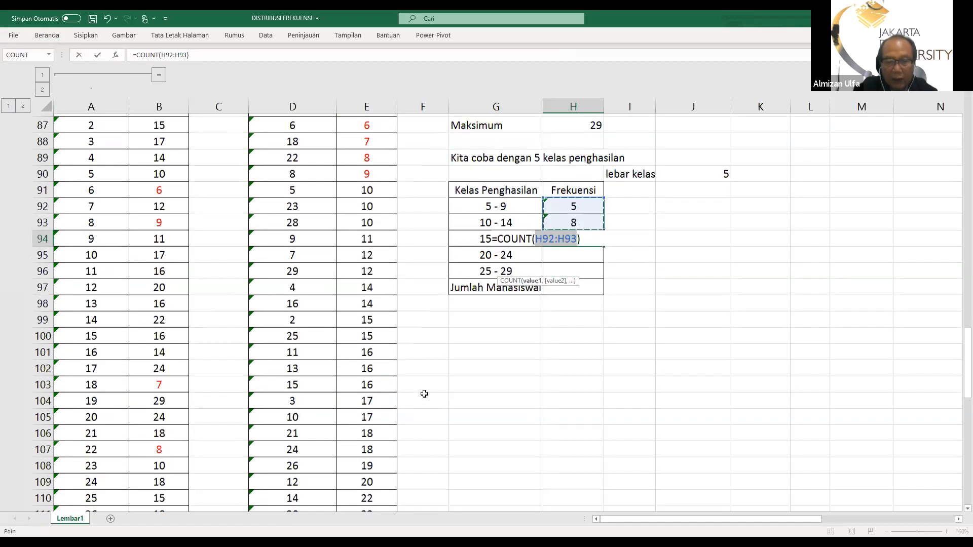
scroll(424, 393, down, 2)
click(359, 209)
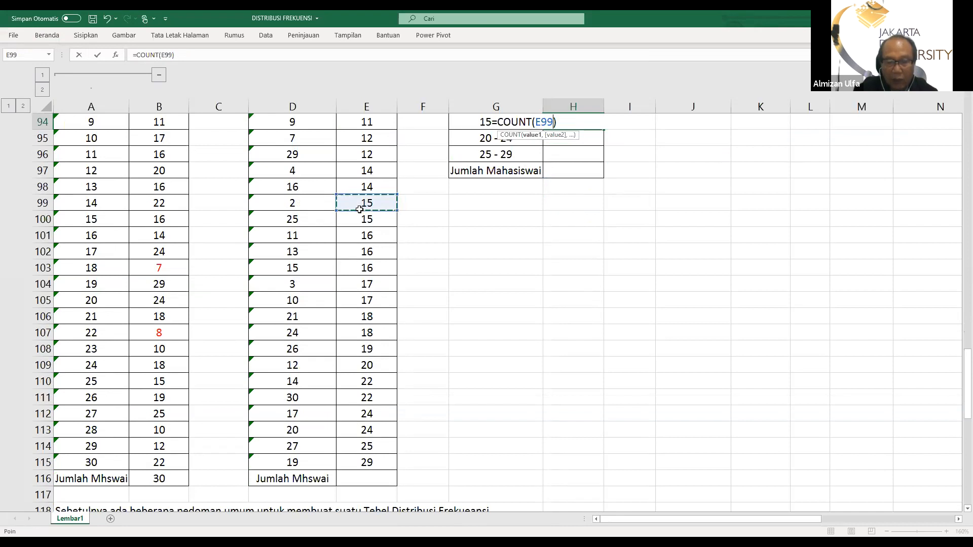
drag(359, 209, 376, 341)
key(Return)
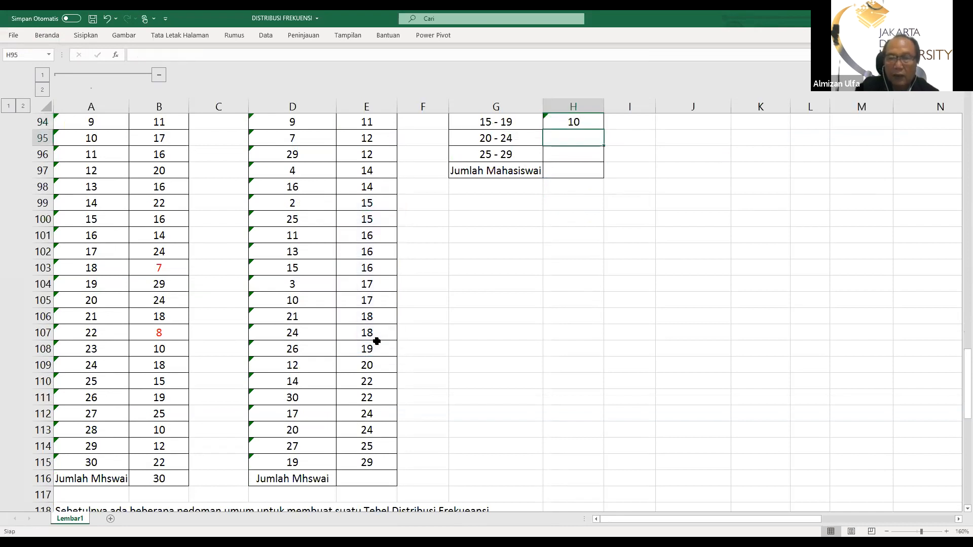
Count the incomes in E109:E113 with the COUNT function in H95 as the frequency of class 20 - 24
scroll(447, 367, up, 2)
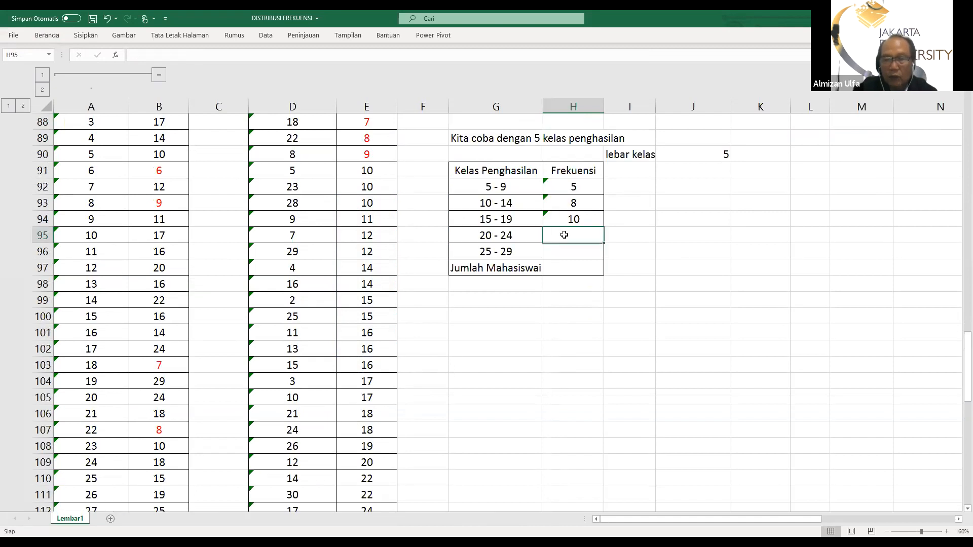
click(38, 34)
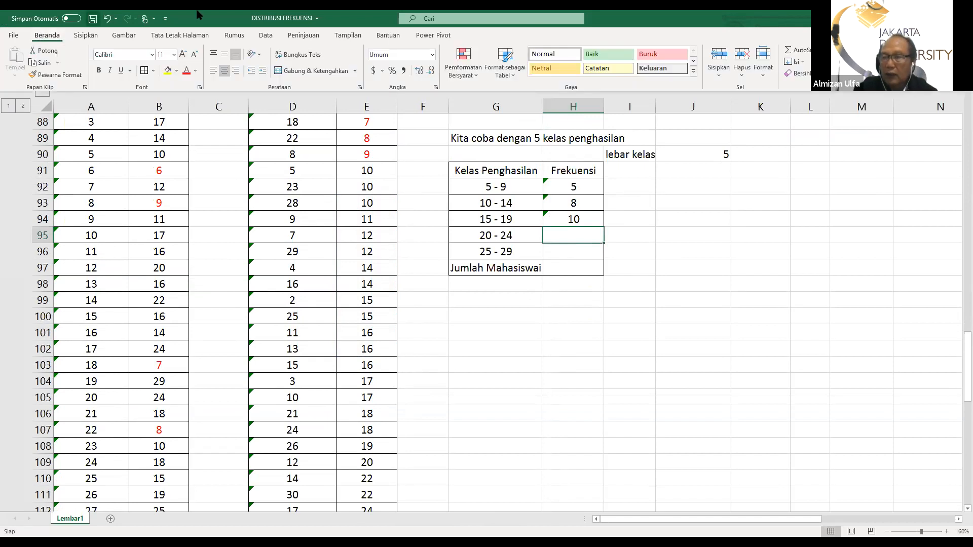
click(817, 49)
click(820, 93)
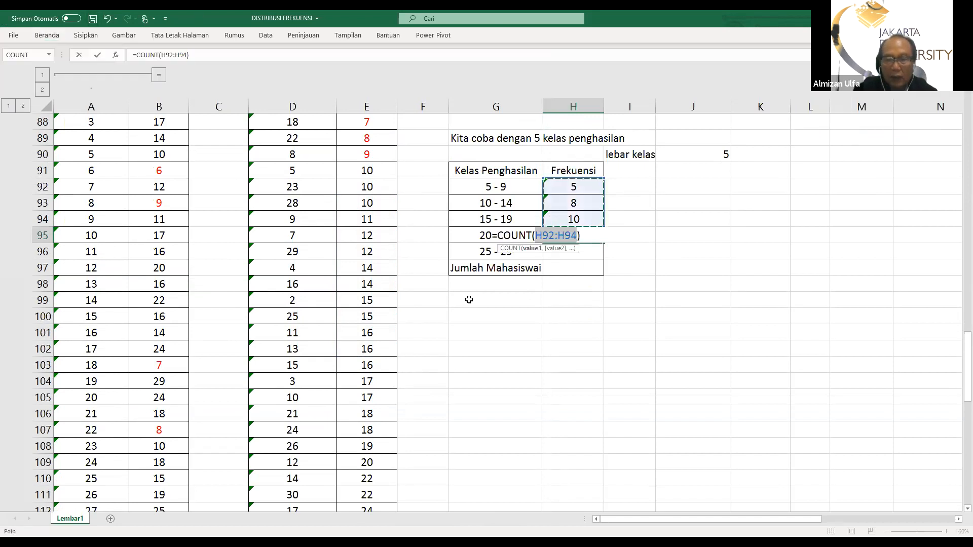
scroll(464, 297, down, 2)
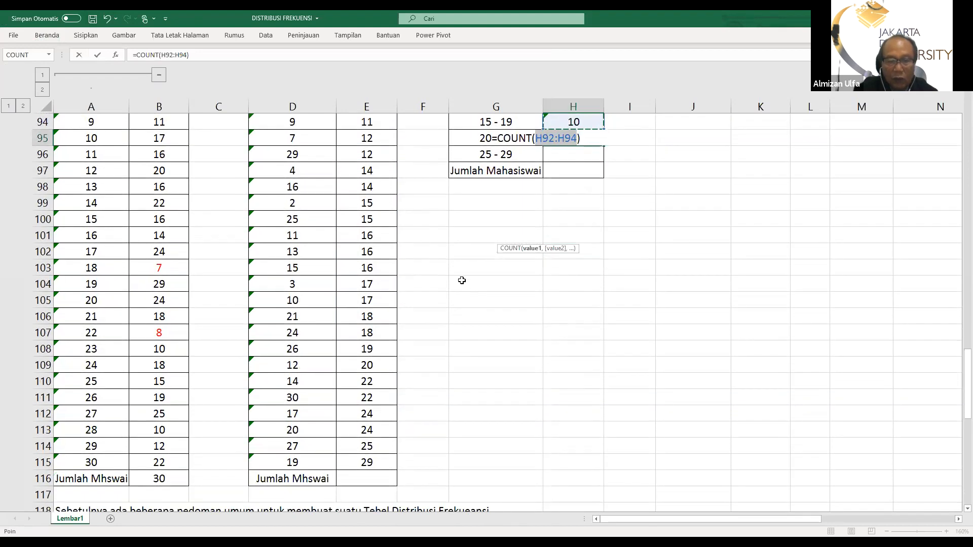
scroll(380, 273, down, 2)
drag(378, 273, 377, 331)
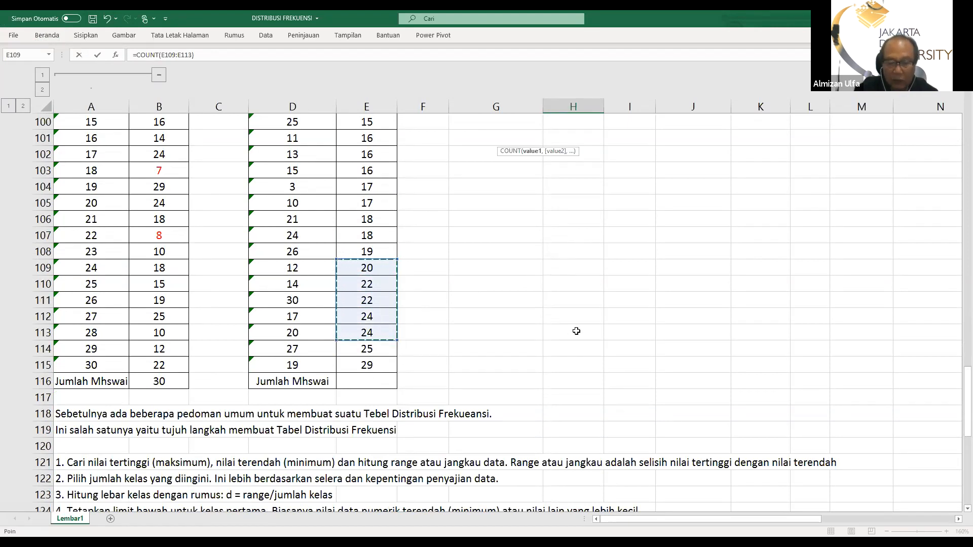
key(Escape)
Count the incomes in E114:E115 with the COUNT function in H96 as the frequency of class 25 - 29
scroll(576, 331, up, 4)
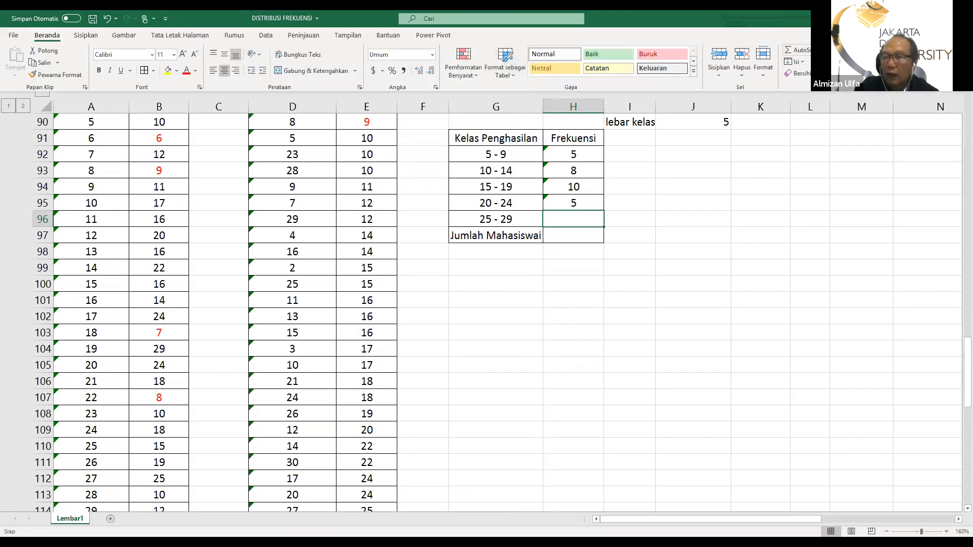
click(823, 49)
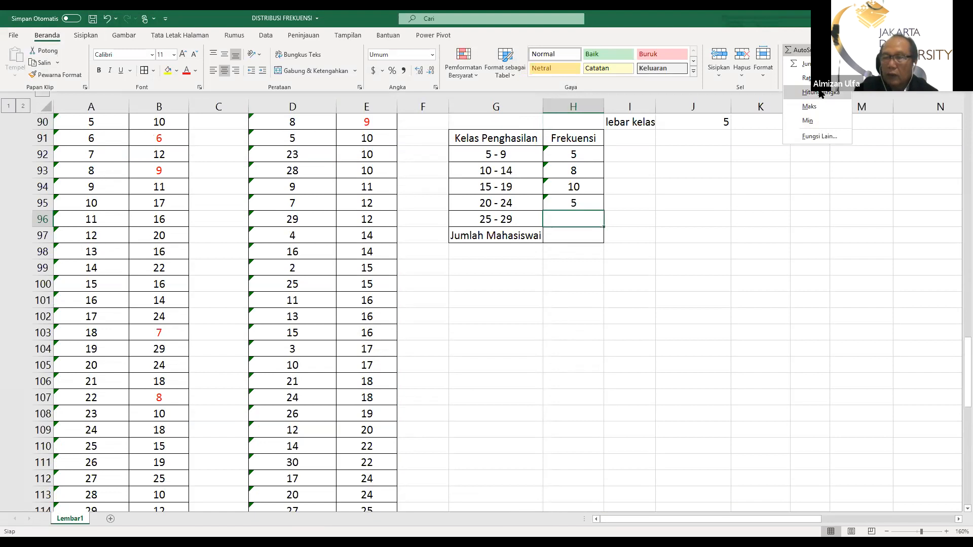
click(821, 93)
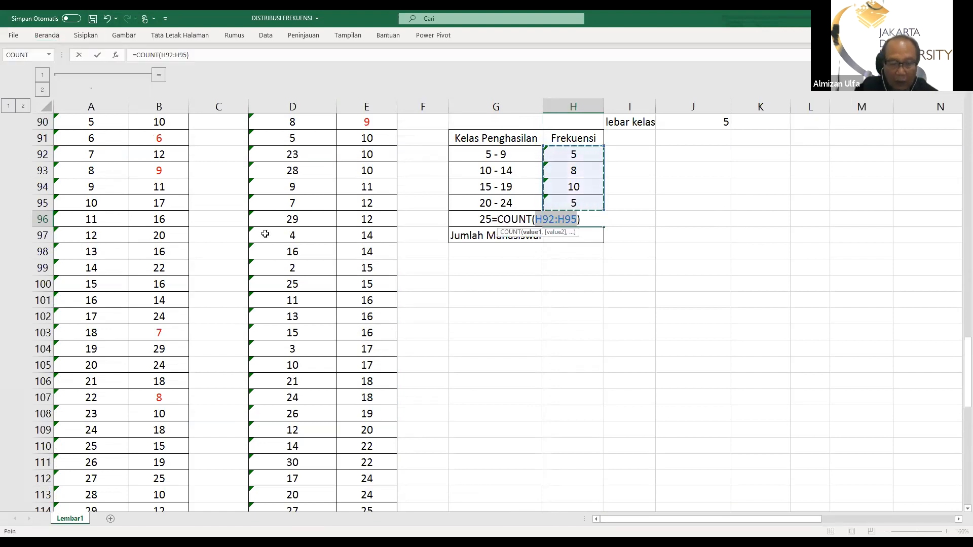
scroll(266, 237, down, 1)
scroll(343, 220, down, 5)
click(368, 268)
drag(368, 268, 365, 278)
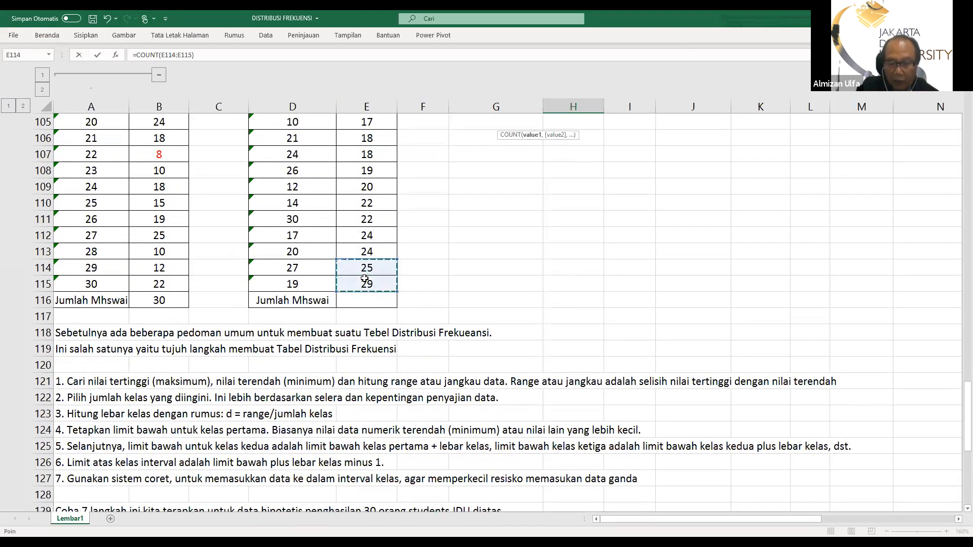
key(Escape)
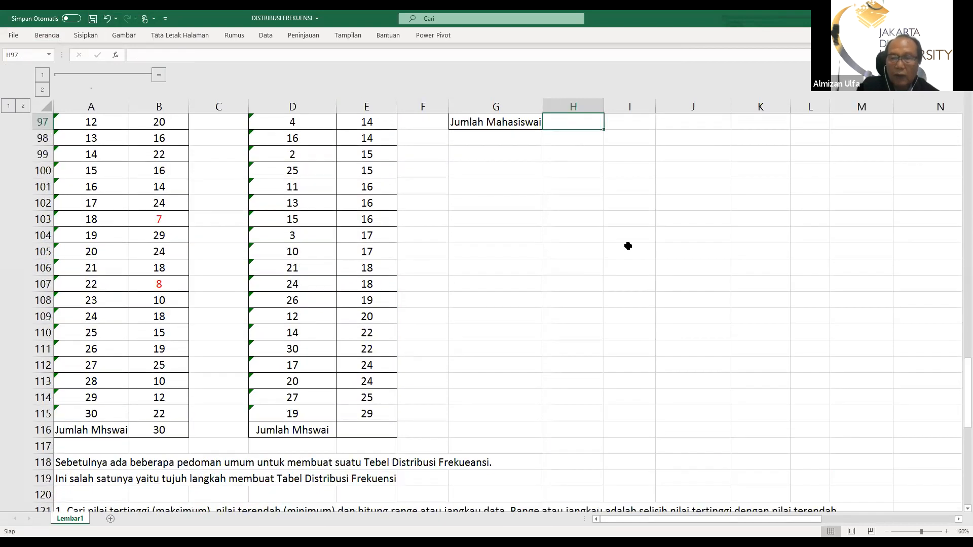
Sum the class frequencies in H92:H96 into the Jumlah Mahasiswai cell H97
scroll(552, 261, up, 2)
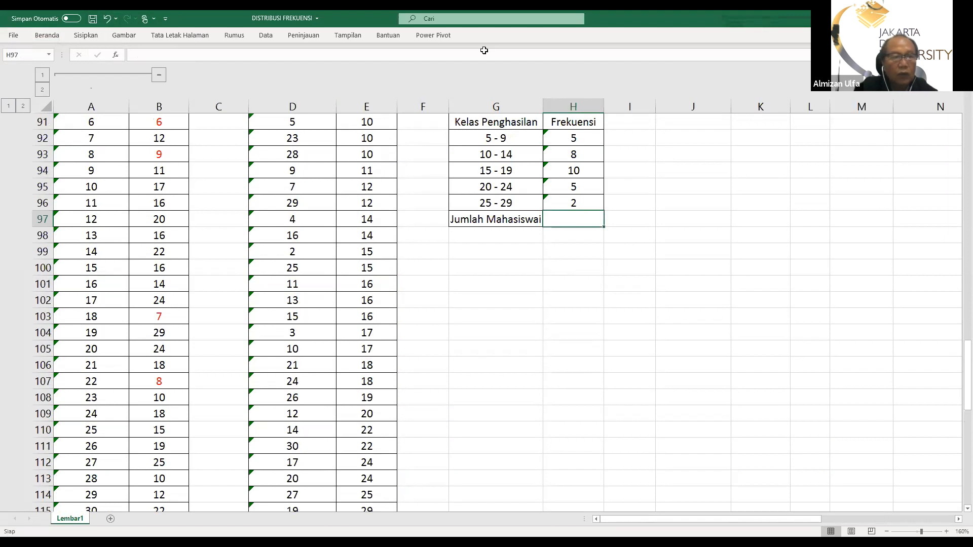
click(47, 35)
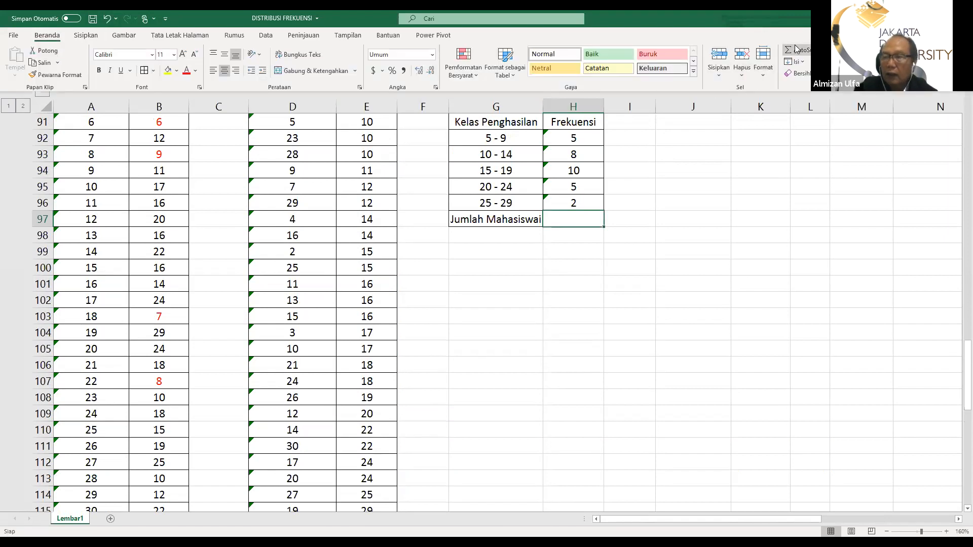
click(795, 47)
key(Return)
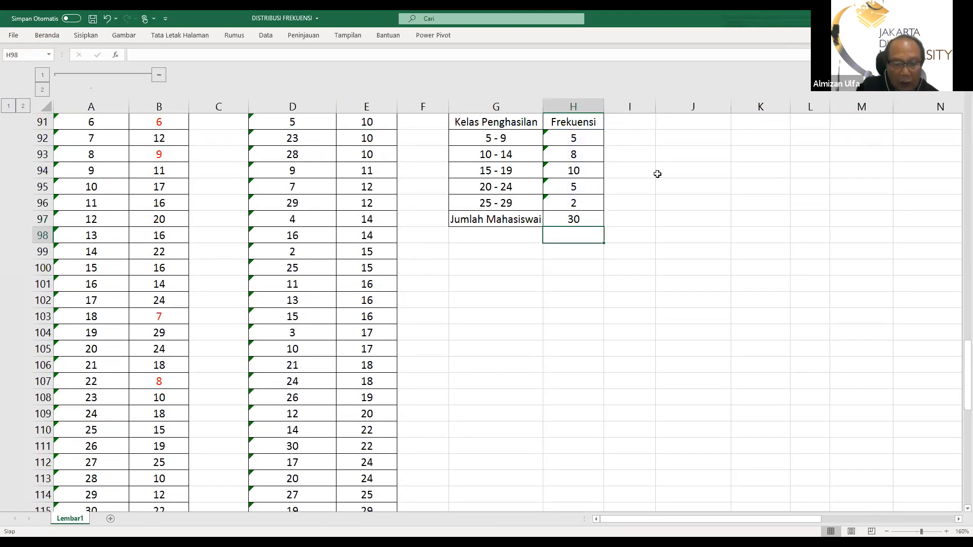
scroll(657, 173, down, 3)
scroll(694, 114, up, 2)
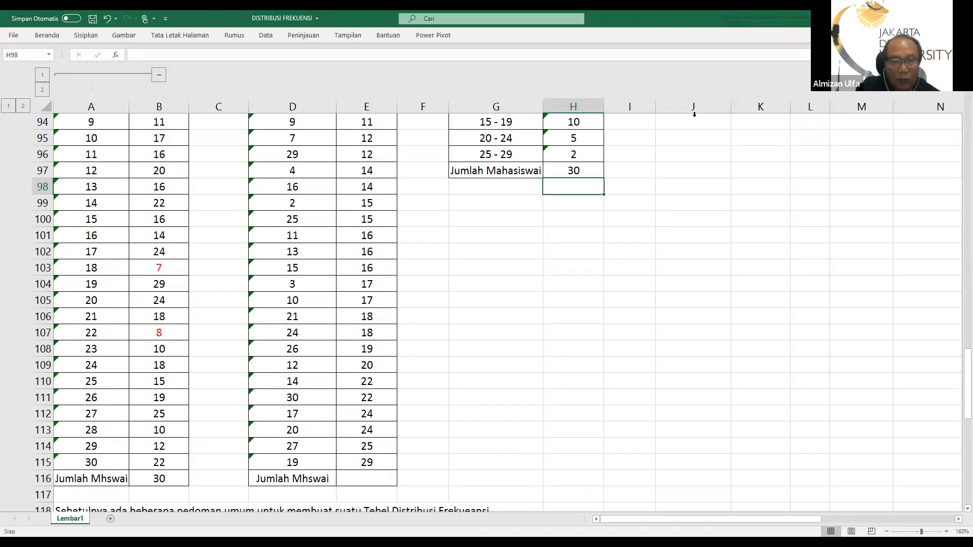
scroll(378, 144, up, 4)
scroll(375, 187, down, 6)
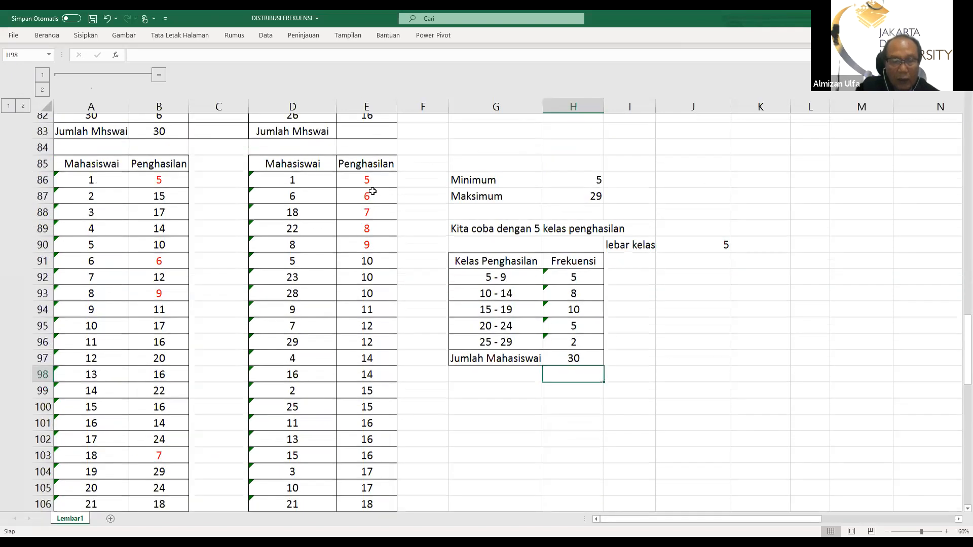
scroll(367, 228, down, 2)
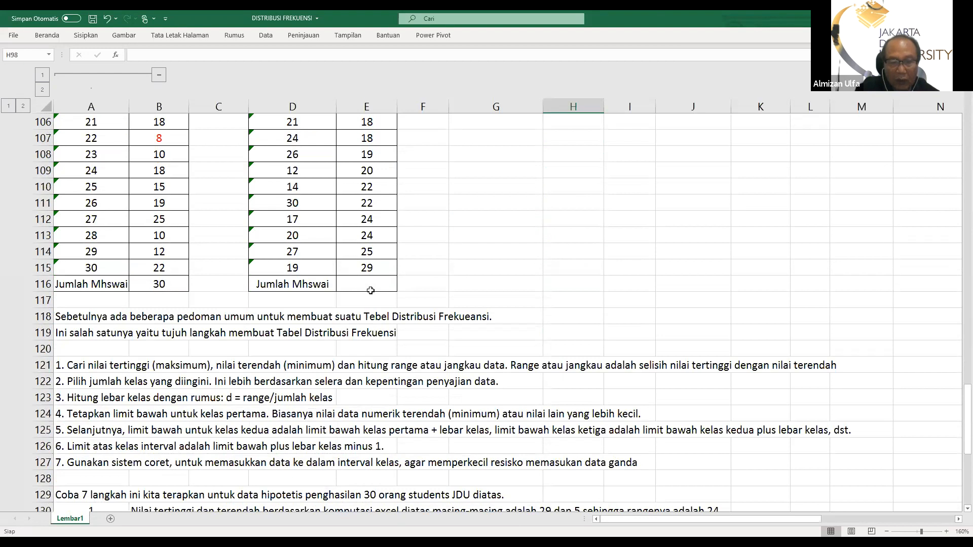
click(364, 286)
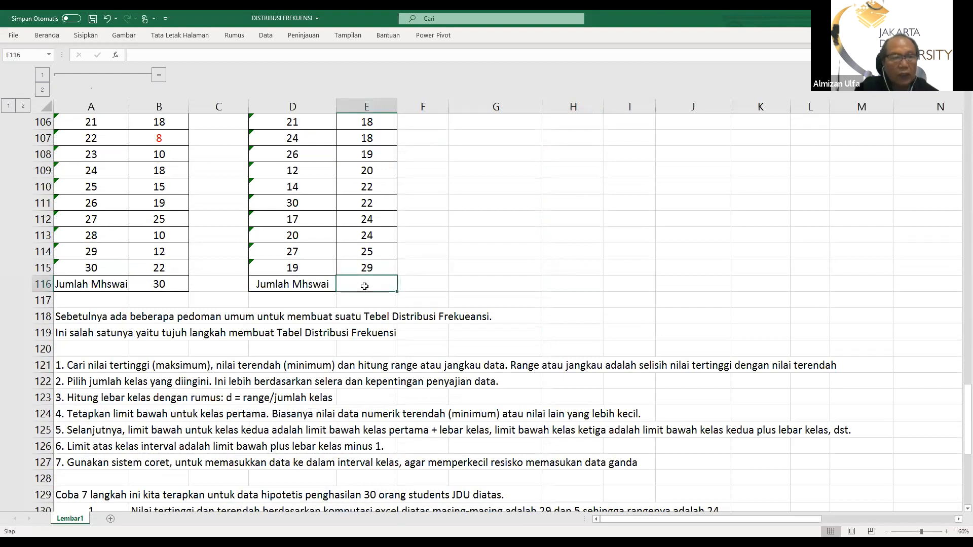
key(alt)
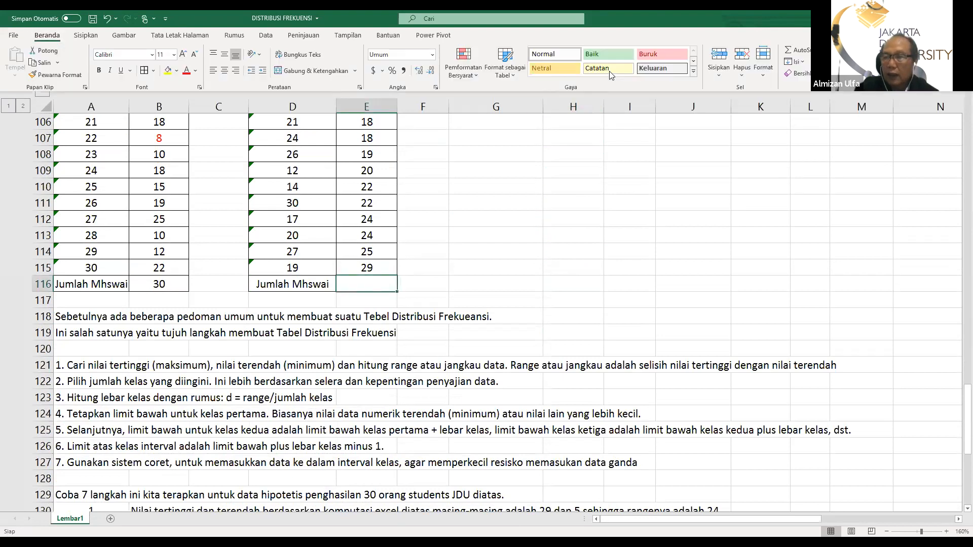
click(800, 48)
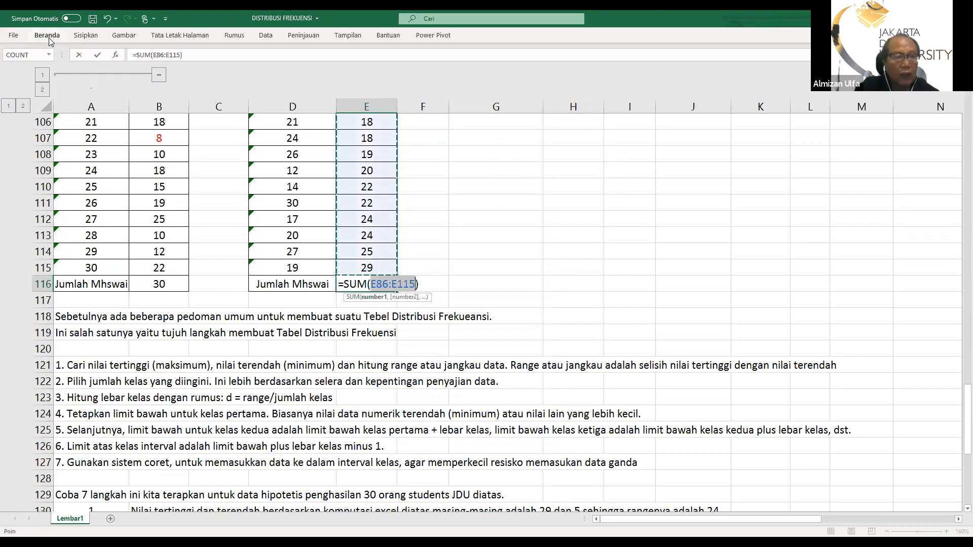
click(108, 18)
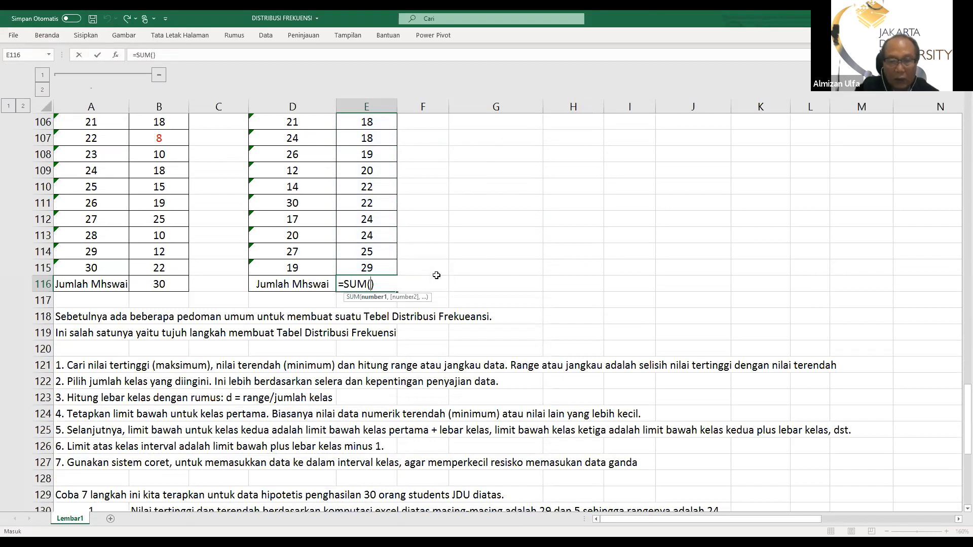
click(391, 282)
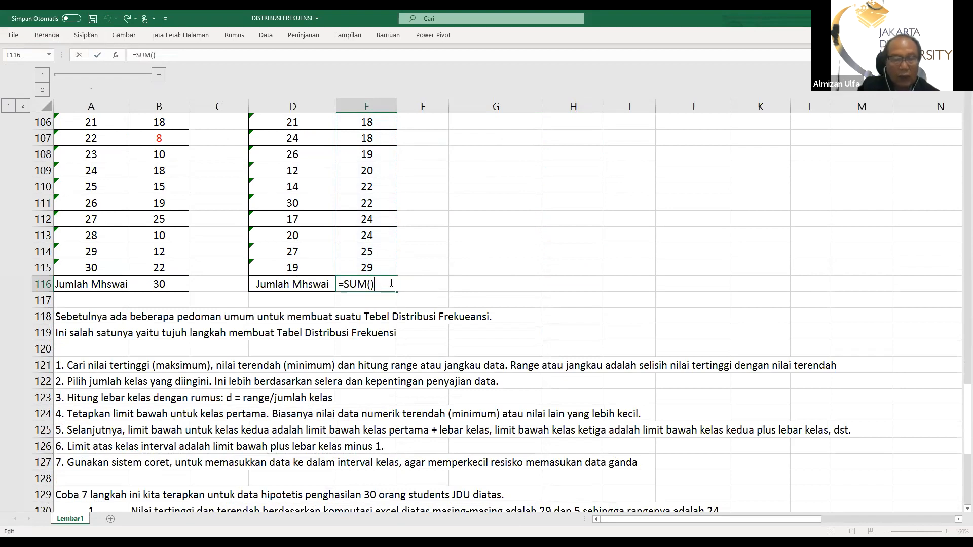
key(Escape)
Try to count the sorted incomes with the COUNT function in the Jumlah Mhswai cell E116
click(44, 35)
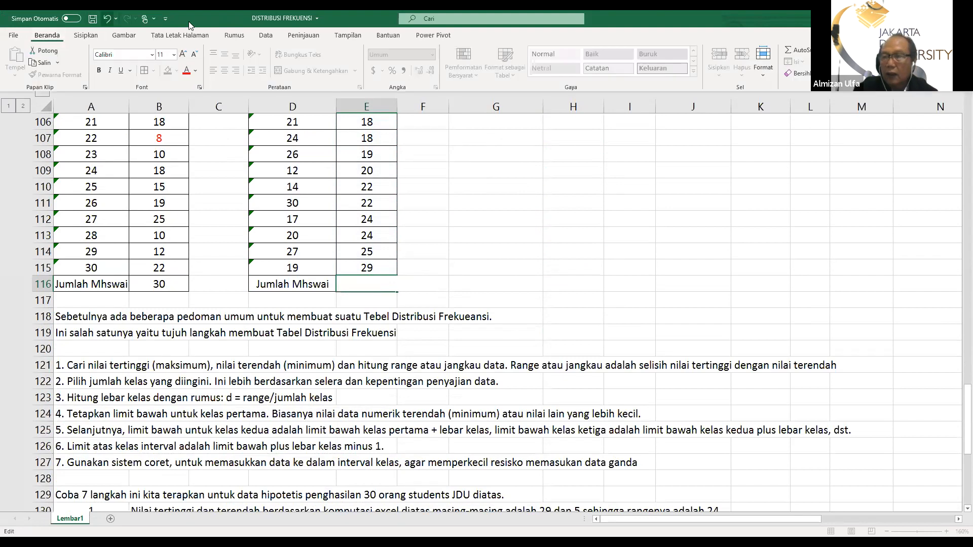
click(824, 51)
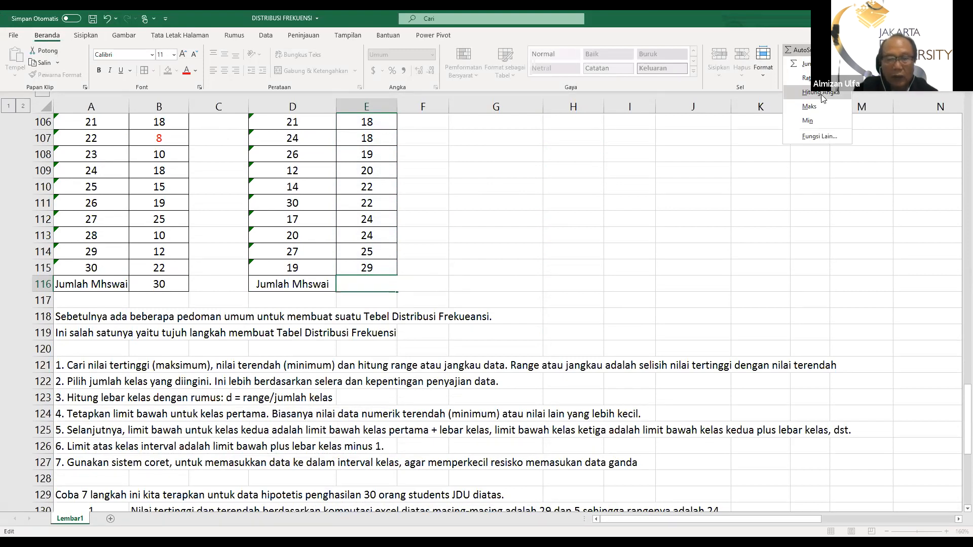
click(456, 246)
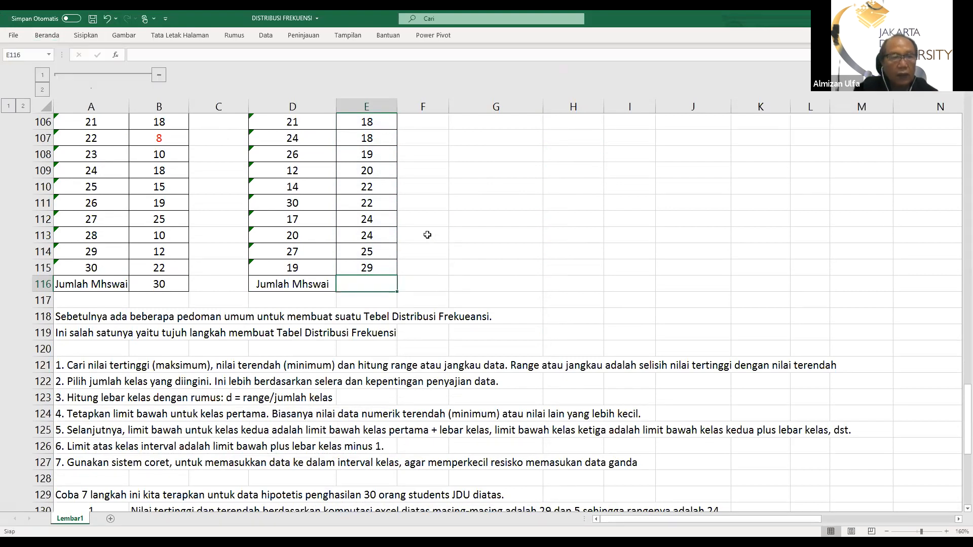
scroll(427, 234, up, 2)
scroll(423, 223, up, 5)
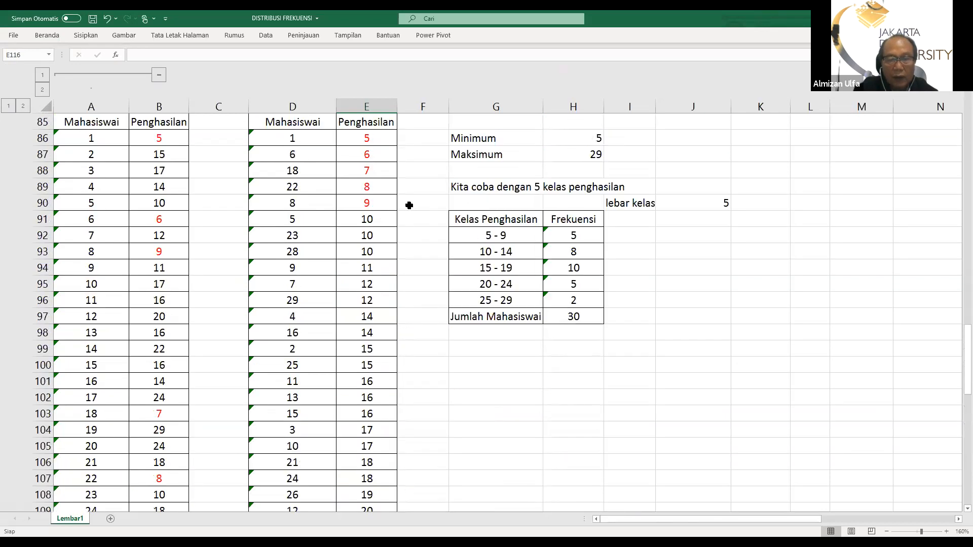
drag(365, 140, 369, 464)
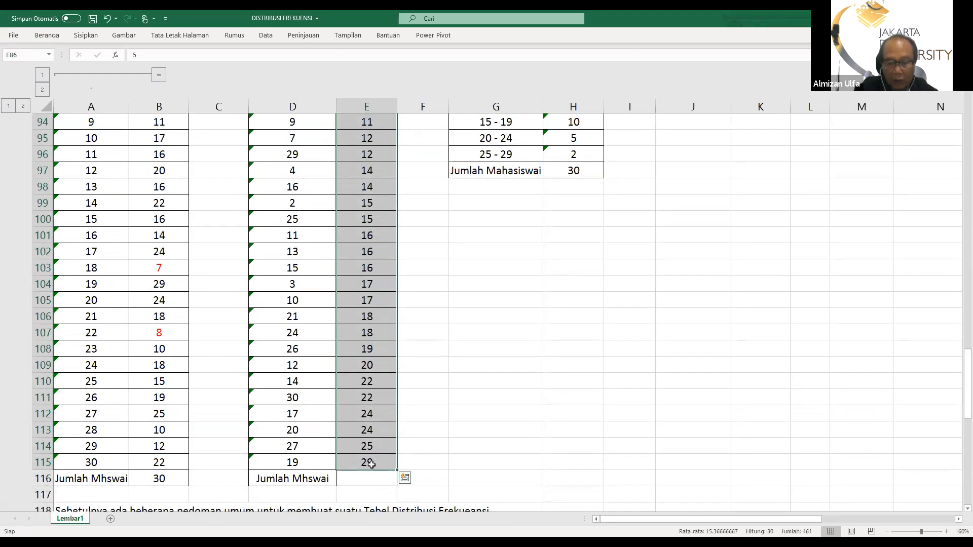
key(Delete)
scroll(371, 464, up, 7)
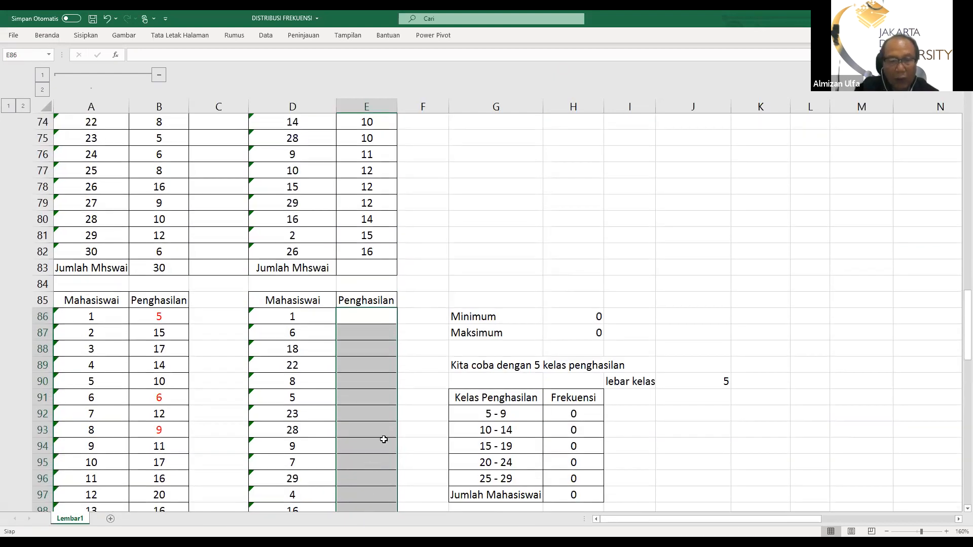
scroll(375, 433, down, 9)
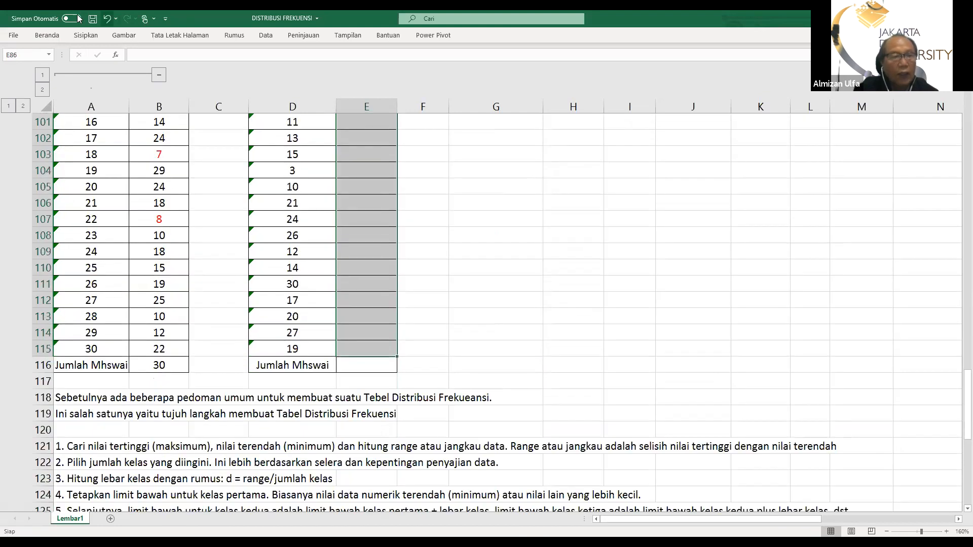
click(108, 23)
scroll(494, 237, up, 2)
scroll(495, 236, down, 5)
scroll(494, 237, down, 3)
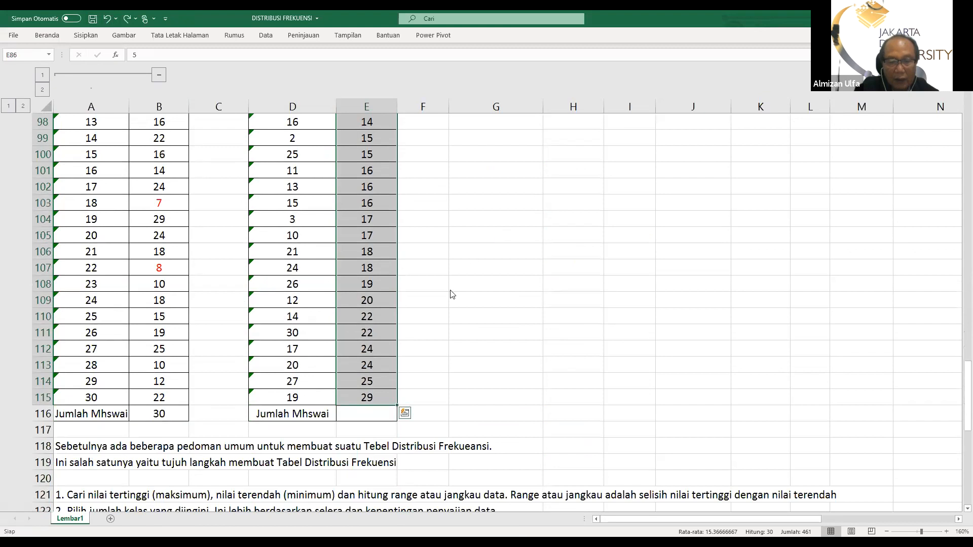
Count the sorted incomes in E86:E115 with the COUNT function in the Jumlah Mhswai cell E116
click(369, 415)
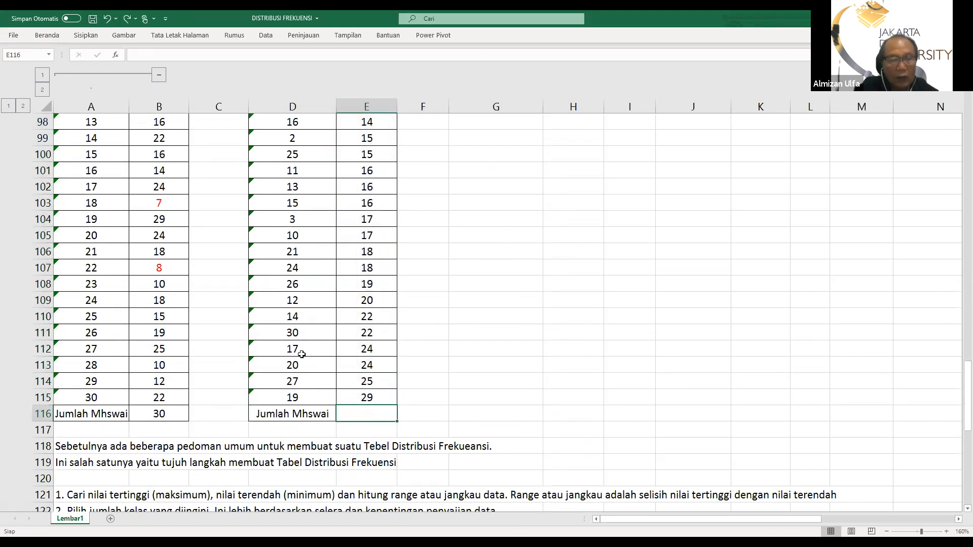
click(49, 35)
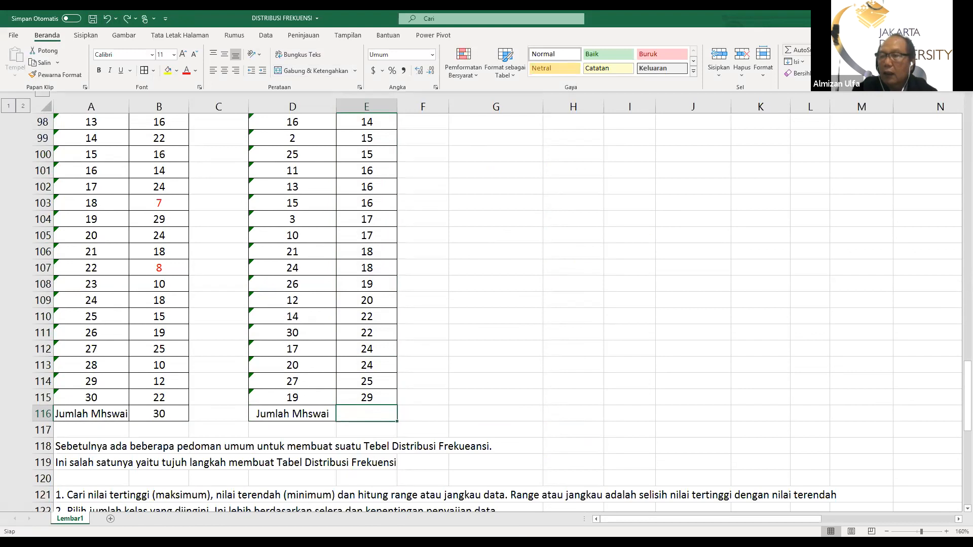
click(823, 50)
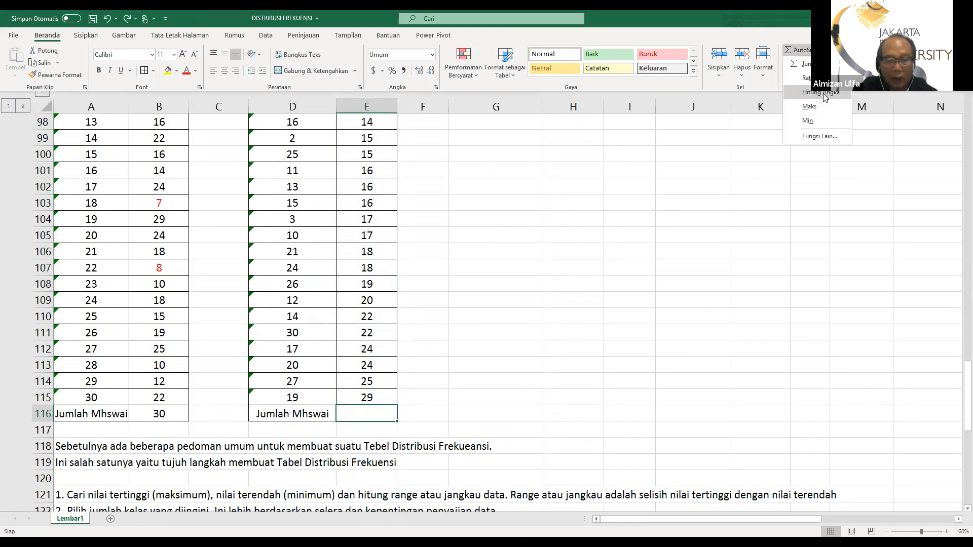
click(823, 93)
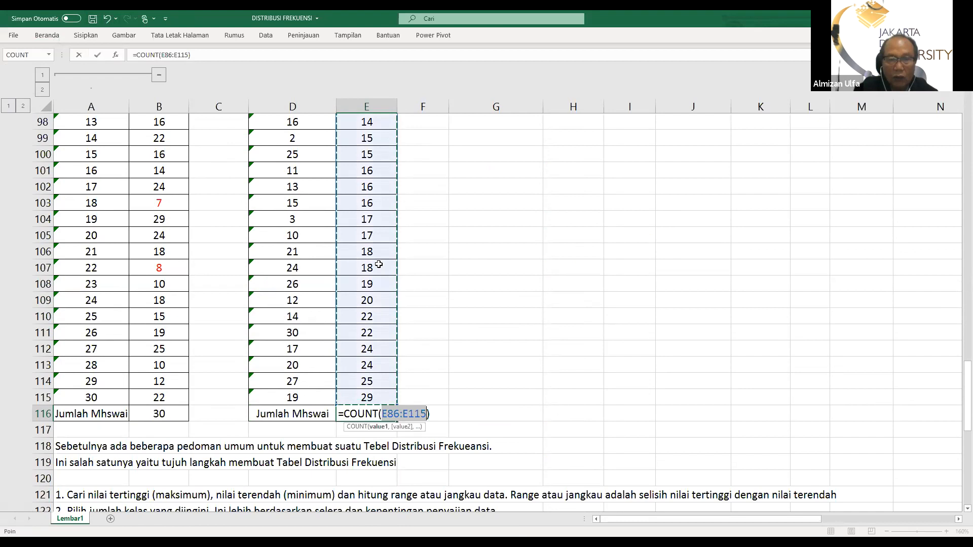
scroll(379, 264, up, 6)
scroll(380, 248, down, 4)
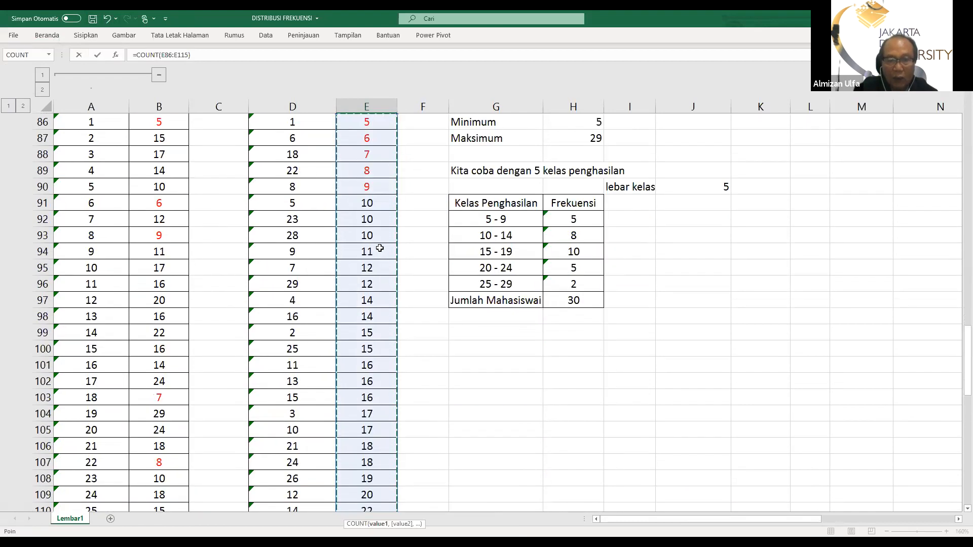
scroll(380, 248, down, 4)
key(Return)
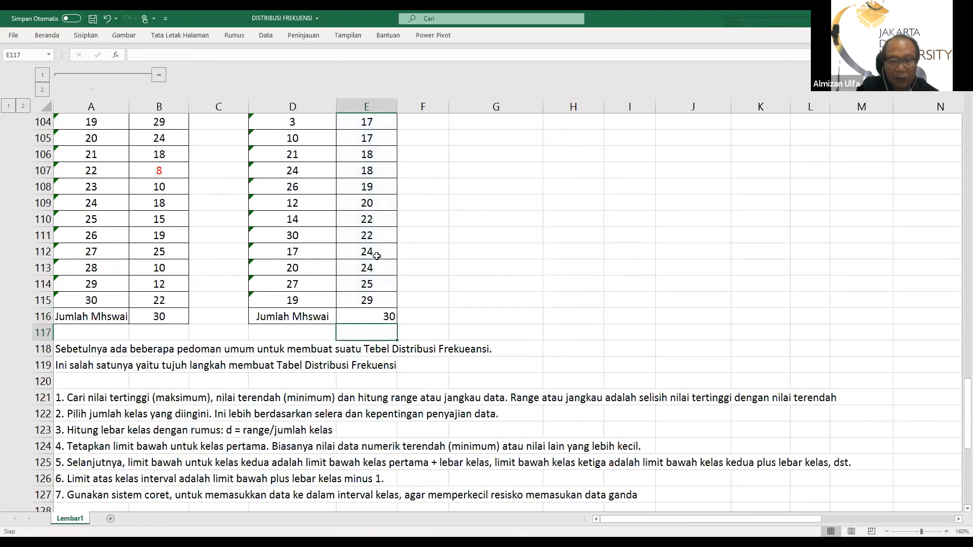
Center the student count in cell E116 horizontally
click(369, 312)
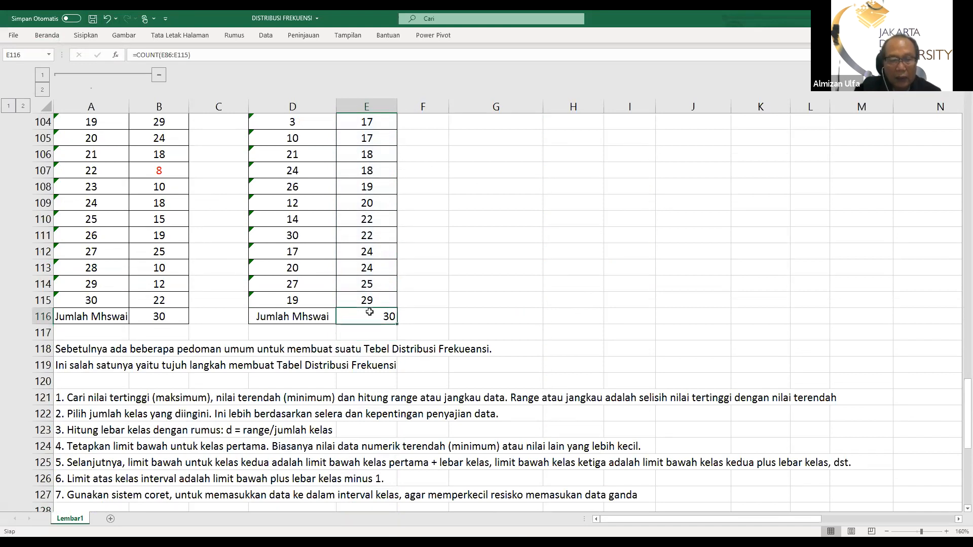
click(47, 35)
click(225, 70)
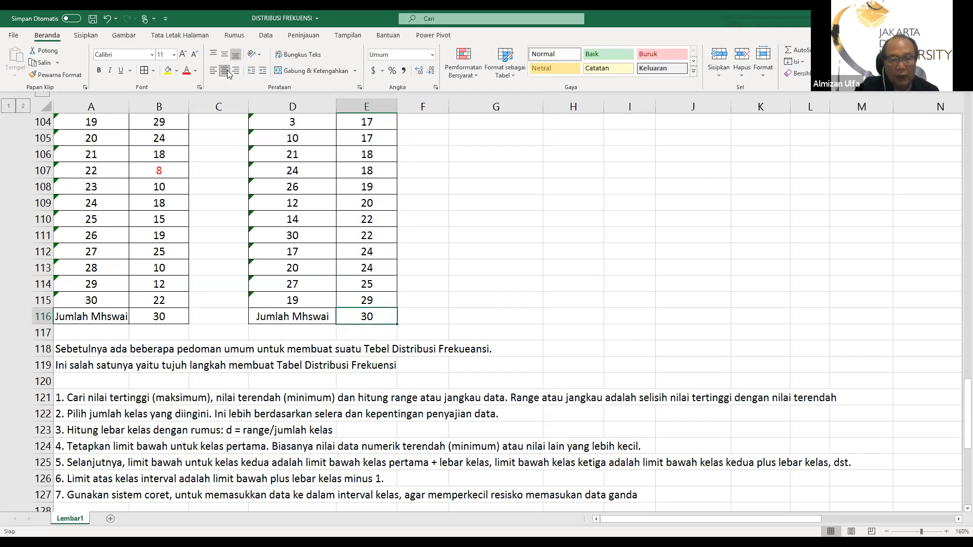
click(477, 228)
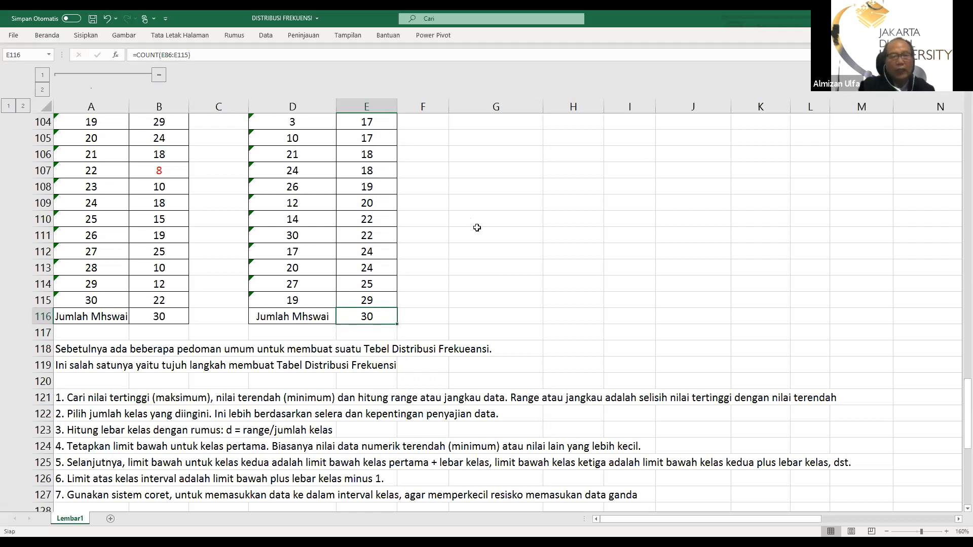
Delete one surplus character from the text of guideline 7 in cell A127
scroll(243, 412, up, 3)
scroll(243, 413, up, 12)
scroll(235, 406, down, 8)
scroll(227, 402, down, 9)
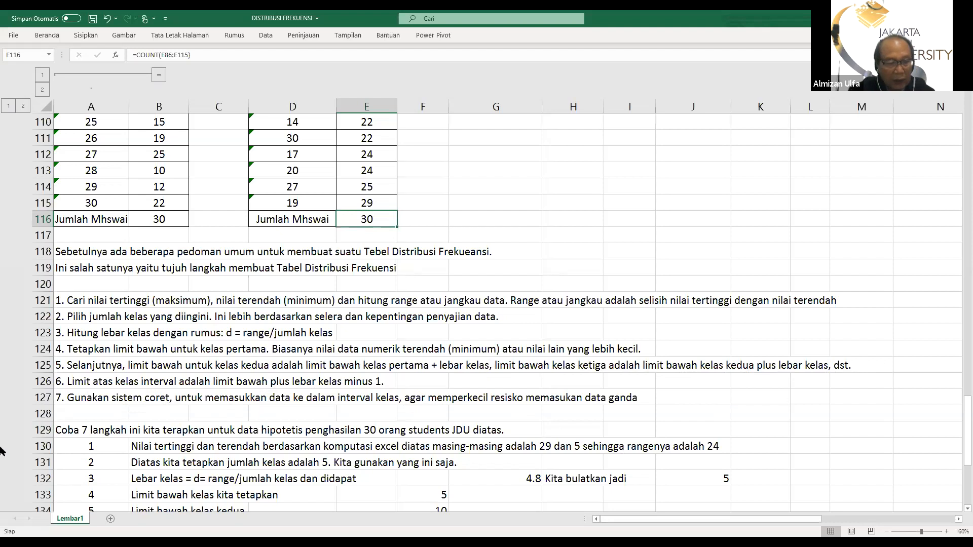
double_click(61, 399)
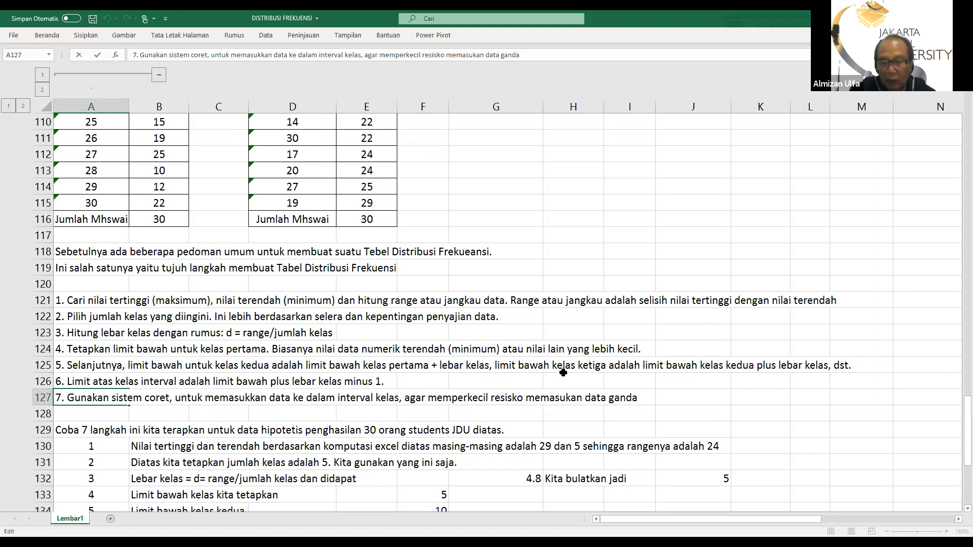
key(BackSpace)
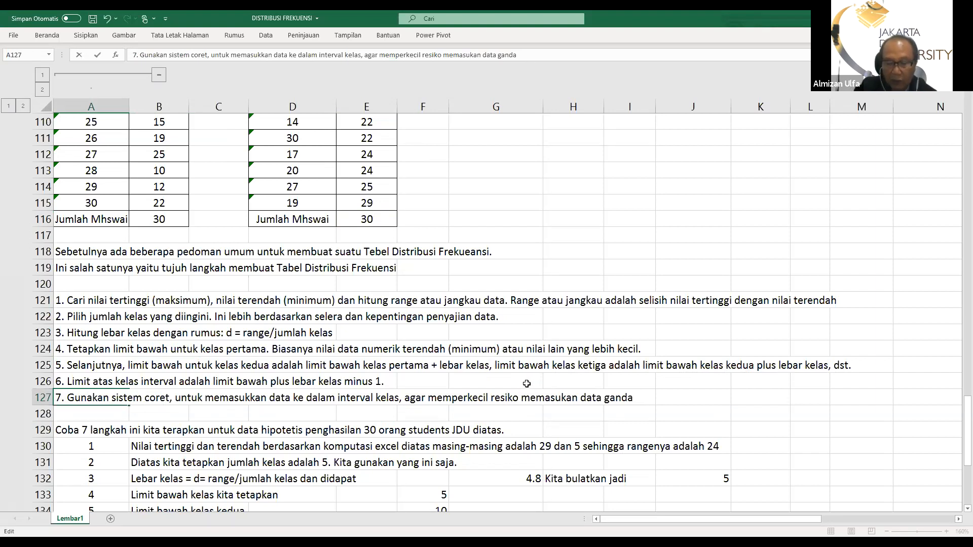
key(Return)
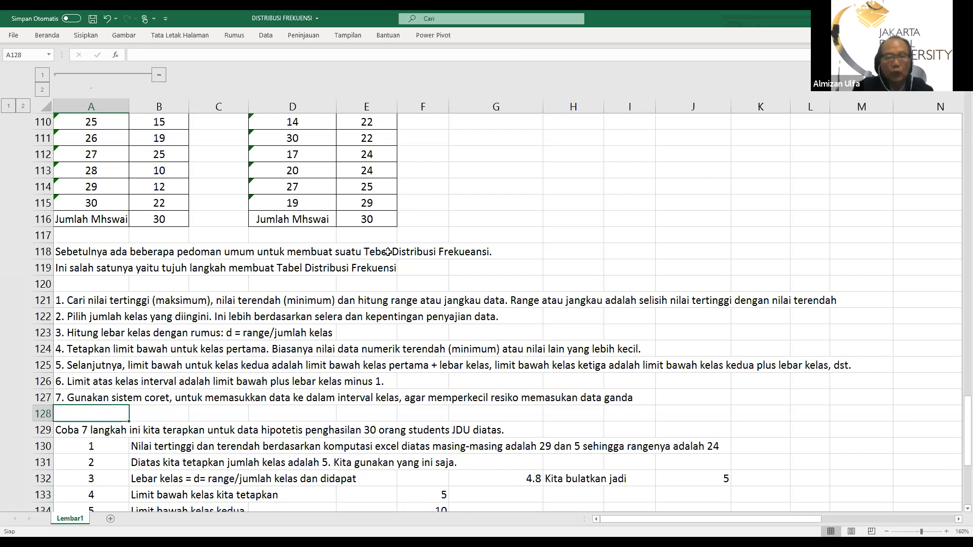
Compare the highest and lowest incomes described in B130 with the income lists and the Minimum and Maksimum figures in rows 86 to 115
scroll(248, 238, down, 2)
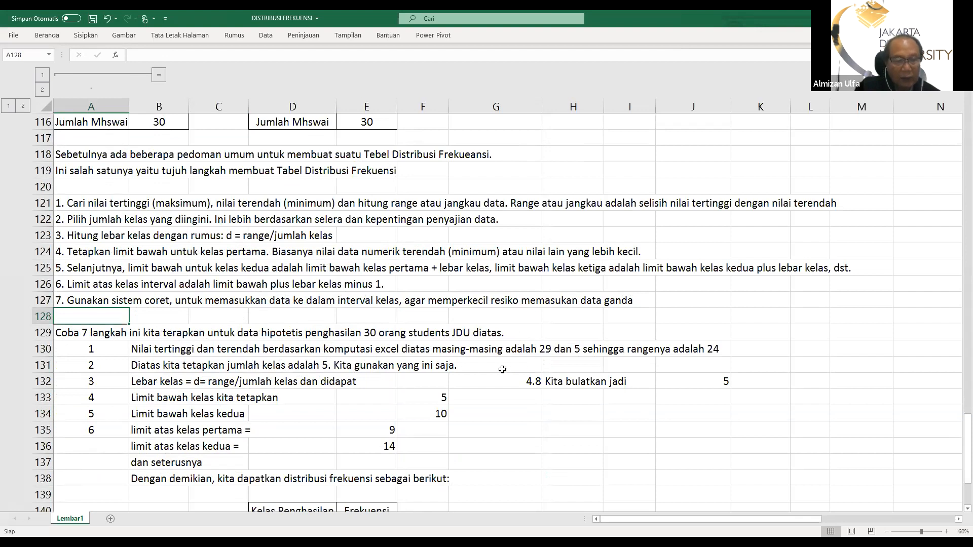
click(178, 350)
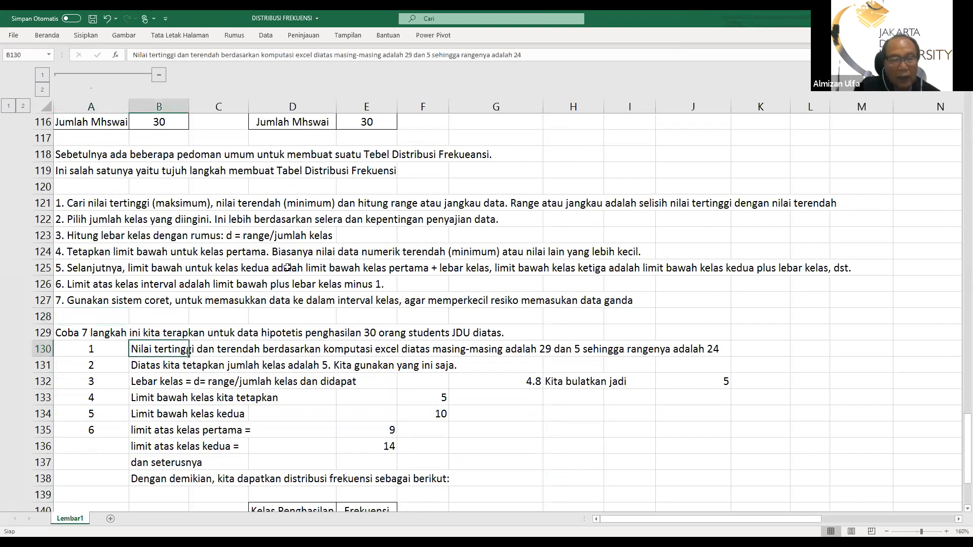
scroll(195, 241, up, 1)
scroll(195, 240, up, 11)
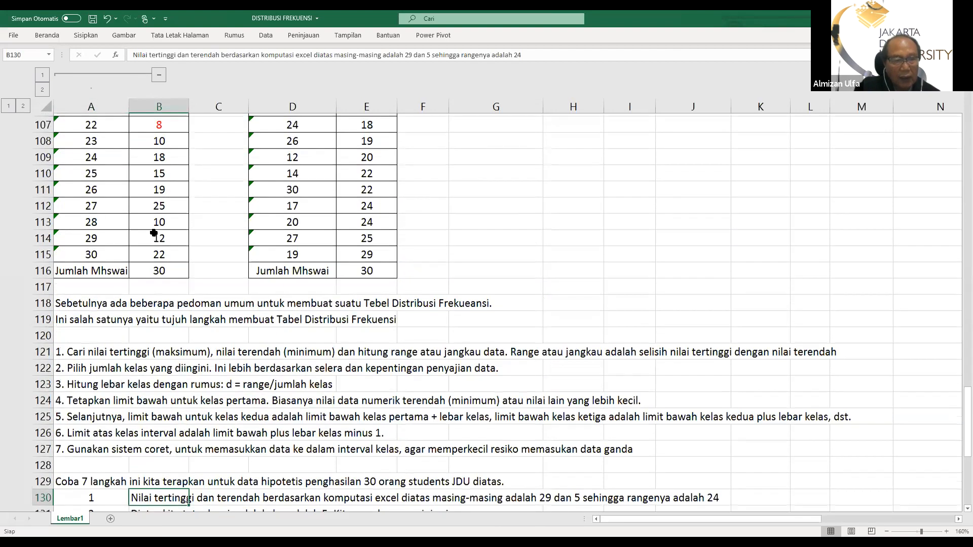
scroll(136, 180, up, 1)
scroll(147, 177, down, 2)
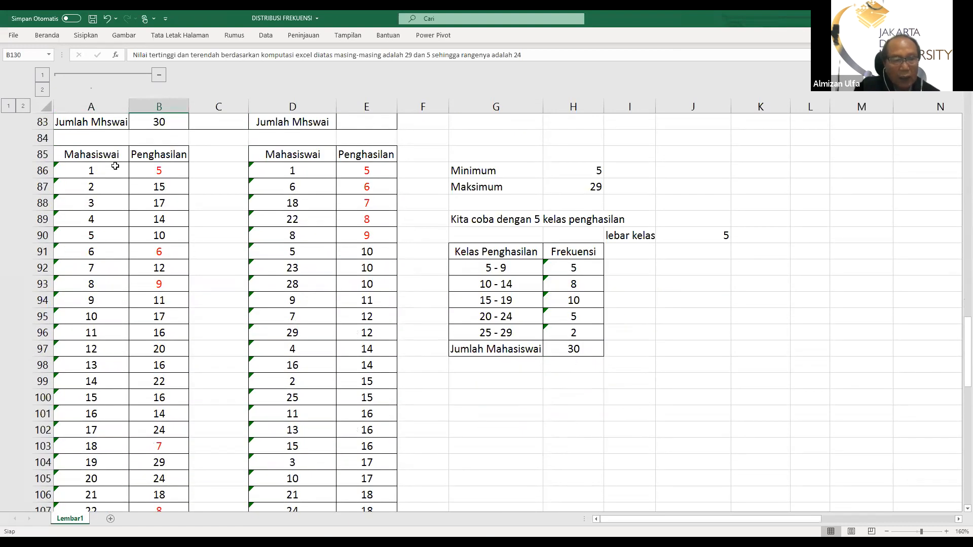
scroll(112, 167, down, 1)
scroll(109, 170, up, 2)
scroll(106, 175, down, 2)
scroll(110, 248, down, 2)
scroll(126, 258, up, 1)
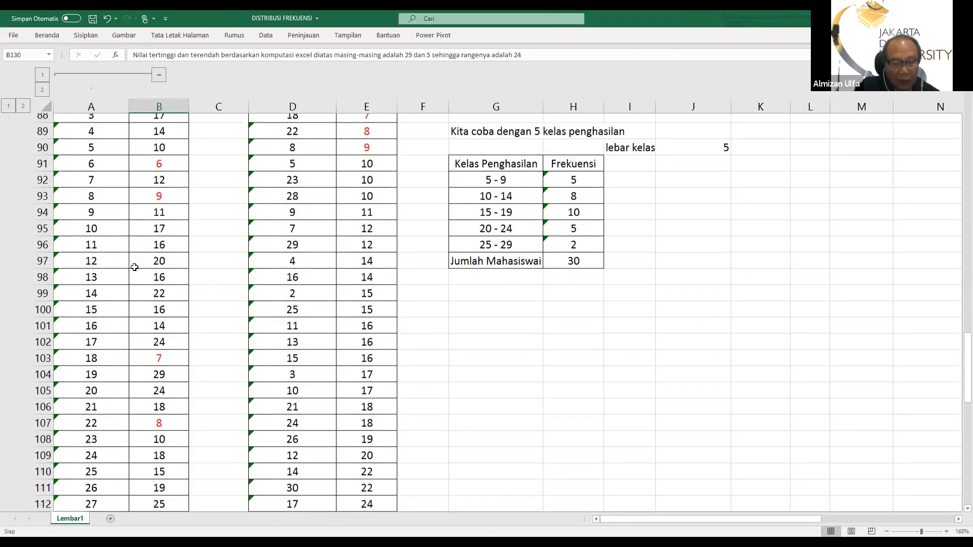
scroll(134, 267, down, 6)
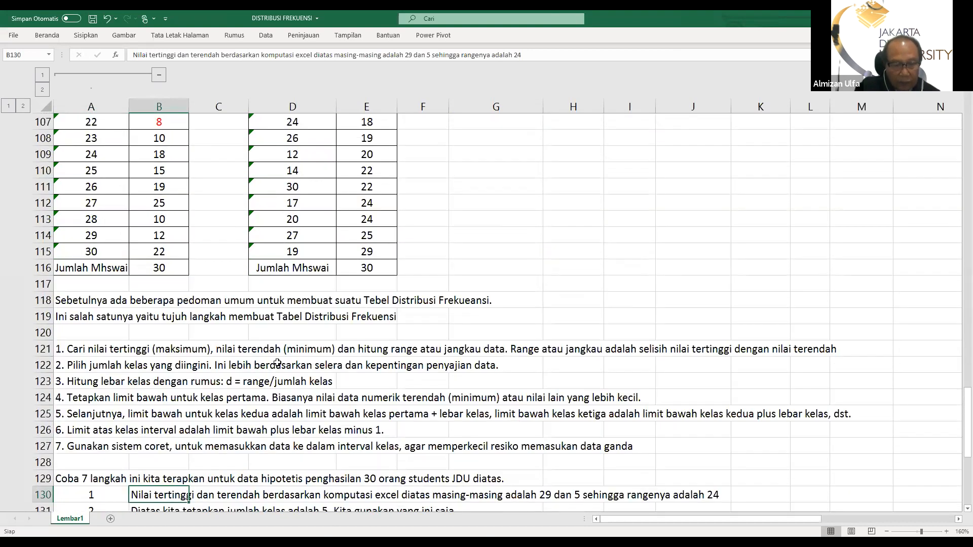
scroll(289, 350, down, 2)
scroll(318, 353, down, 1)
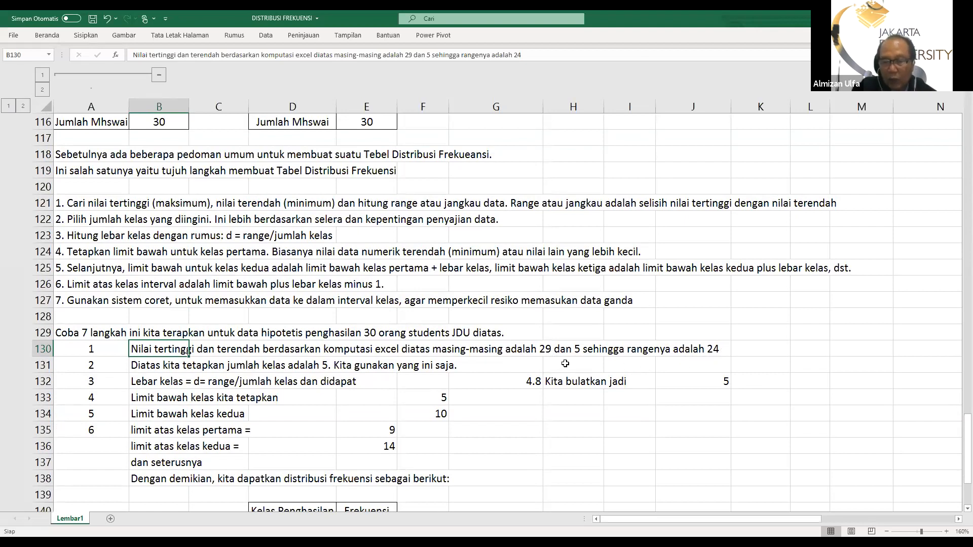
Review the five-class income table and its class width against the worked steps in rows 130 to 138
scroll(288, 321, up, 6)
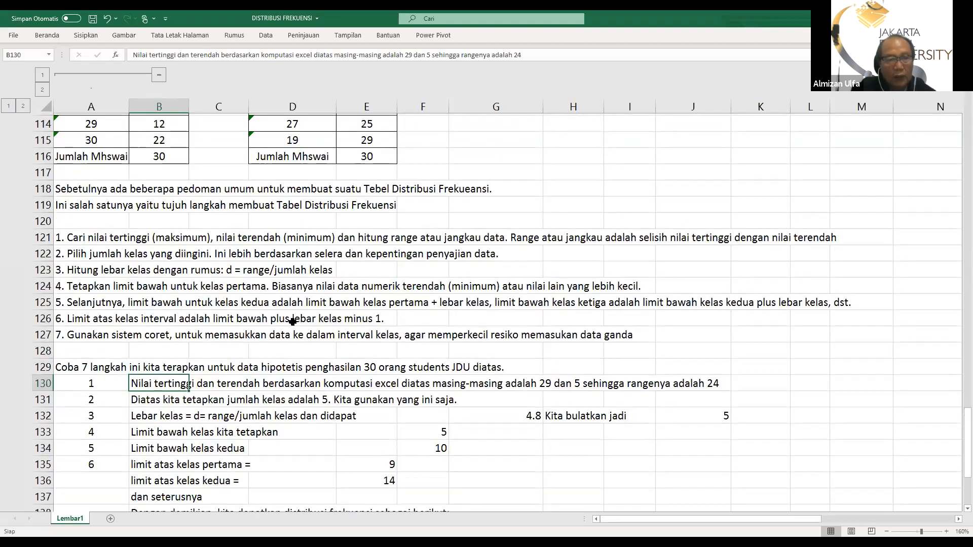
scroll(286, 322, up, 9)
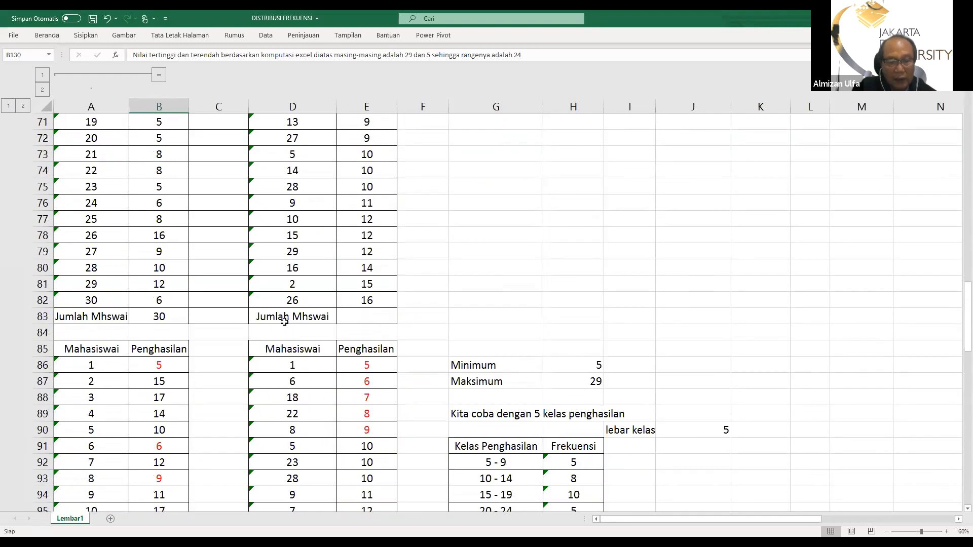
scroll(363, 274, down, 2)
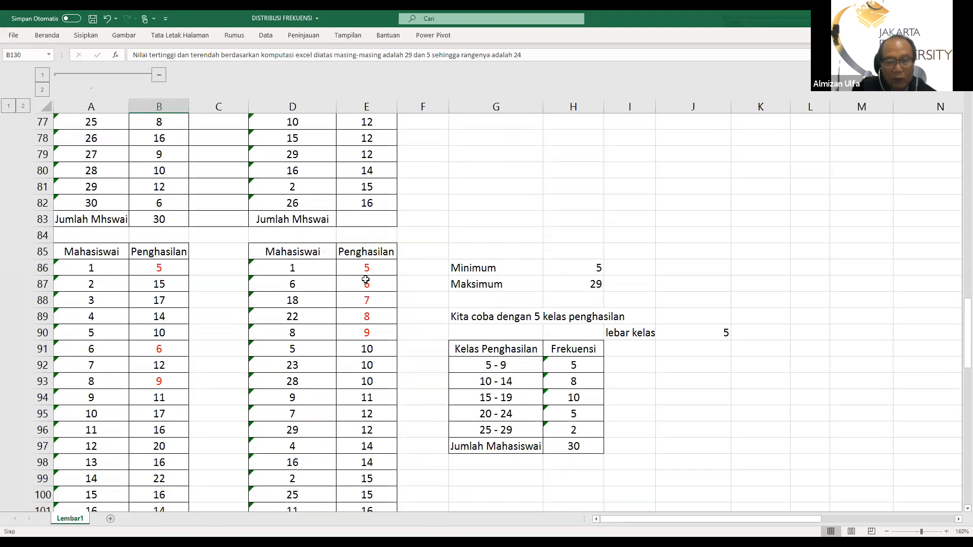
scroll(358, 330, down, 1)
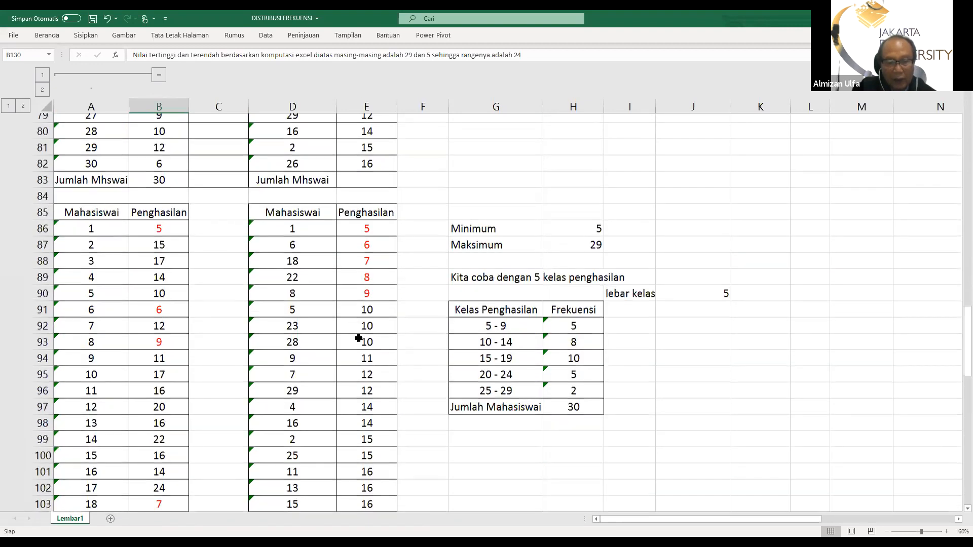
scroll(358, 338, down, 1)
scroll(354, 354, down, 1)
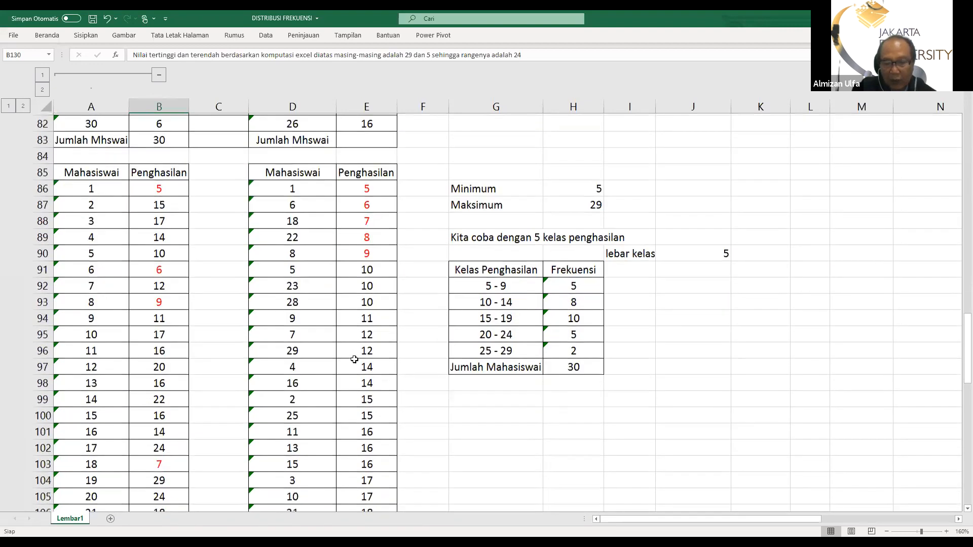
scroll(354, 359, down, 2)
scroll(226, 385, down, 3)
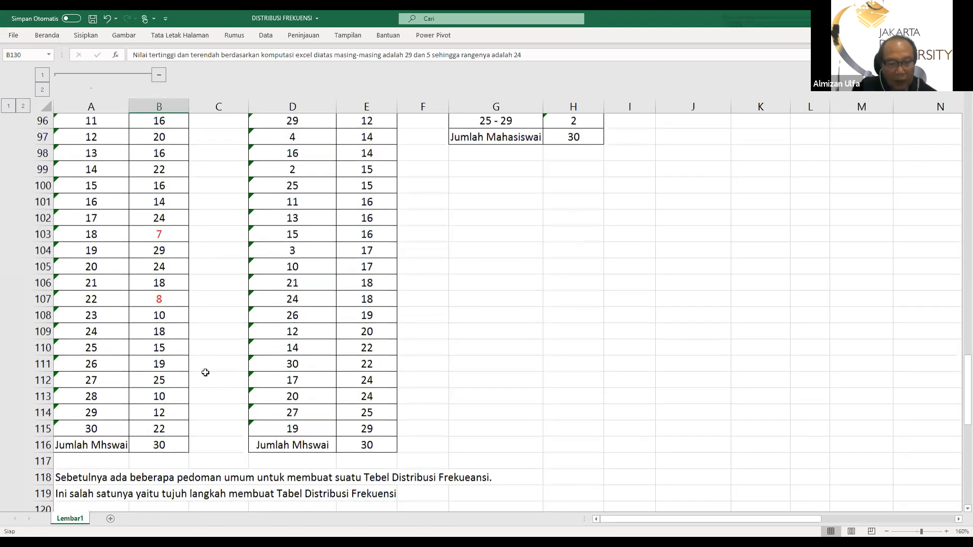
scroll(265, 371, down, 2)
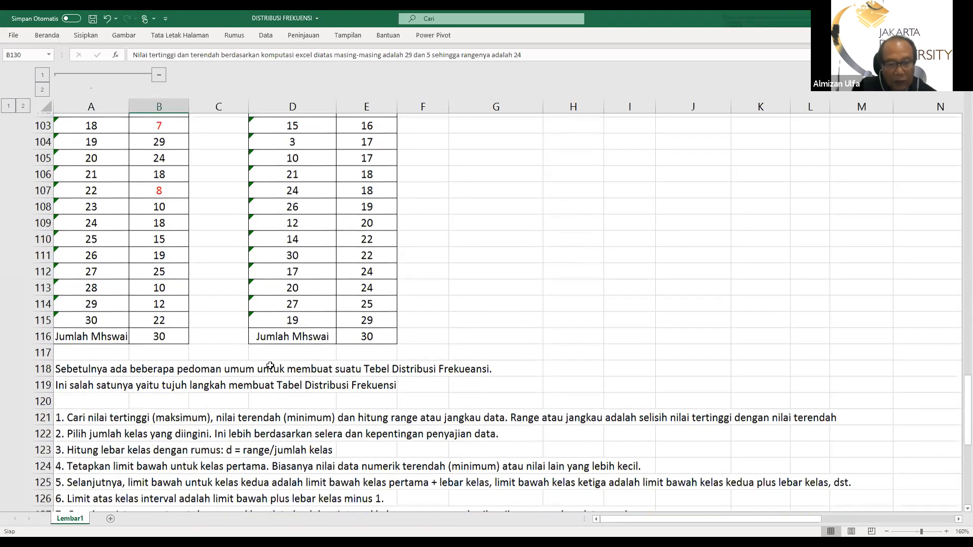
scroll(407, 371, down, 4)
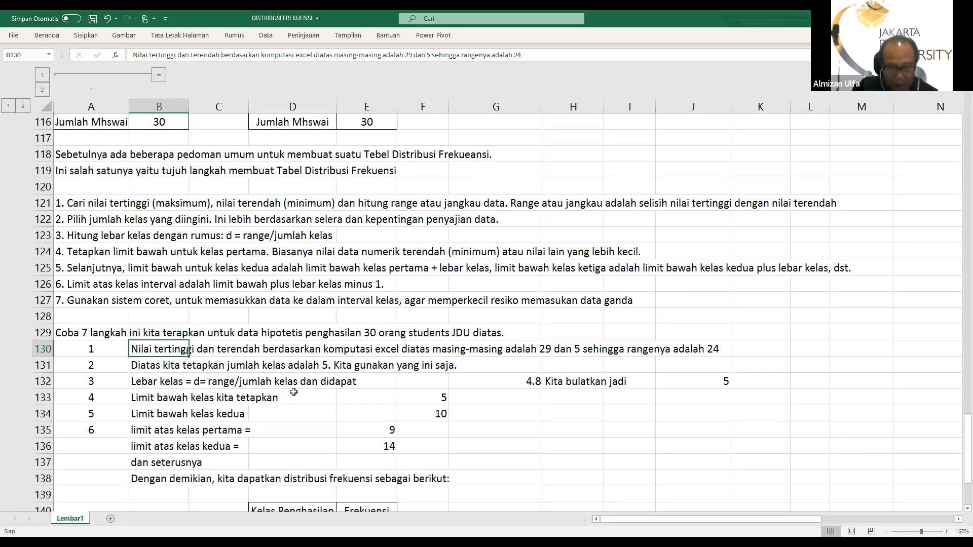
Inspect the class width formula in G132, its rounded value in J132 and the second class's lower limit formula in F134
click(509, 383)
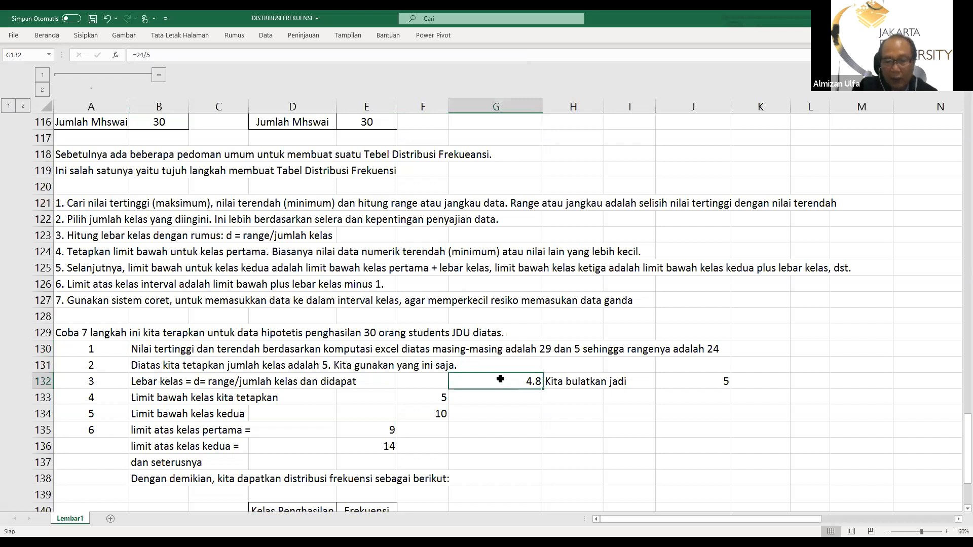
click(705, 382)
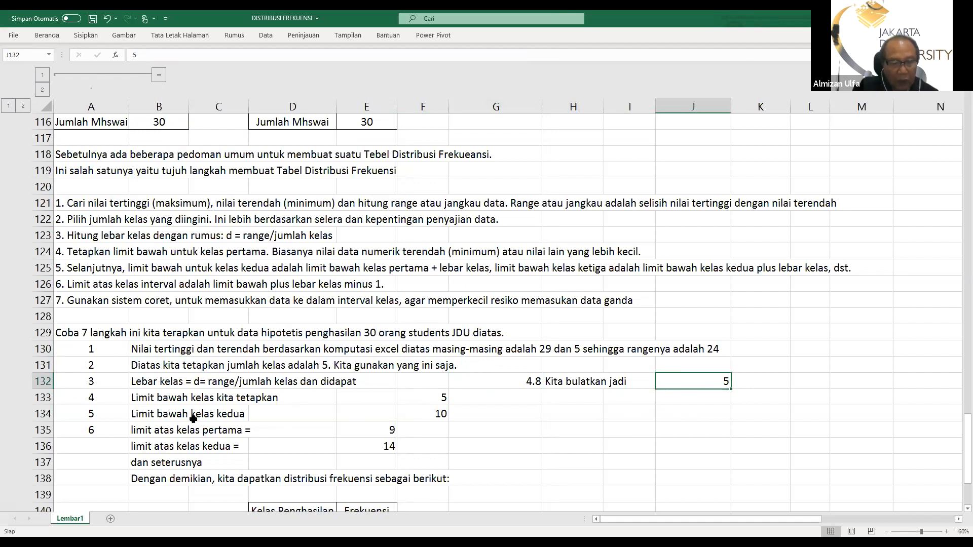
click(431, 416)
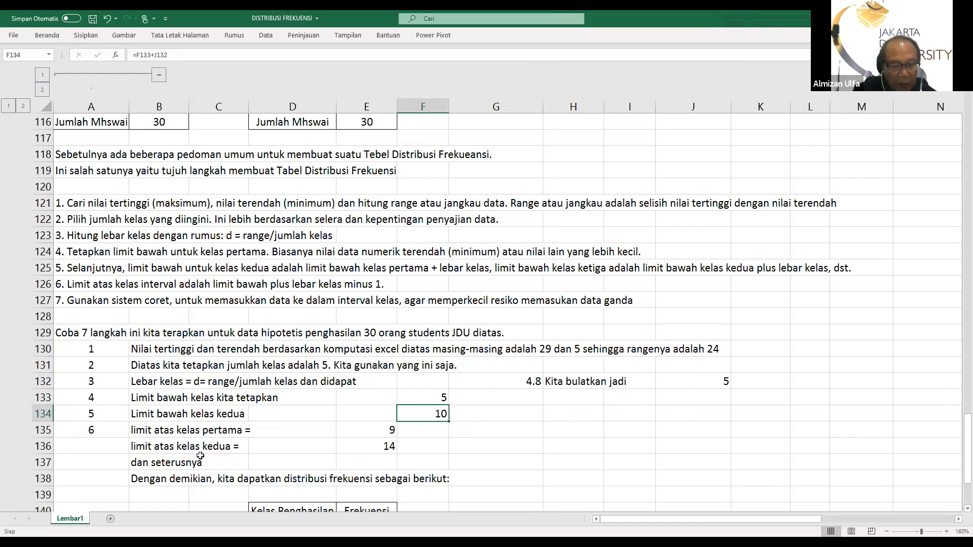
Inspect the upper limit formulas of the first and second classes in E135 and E136 and the resulting class table below
click(388, 432)
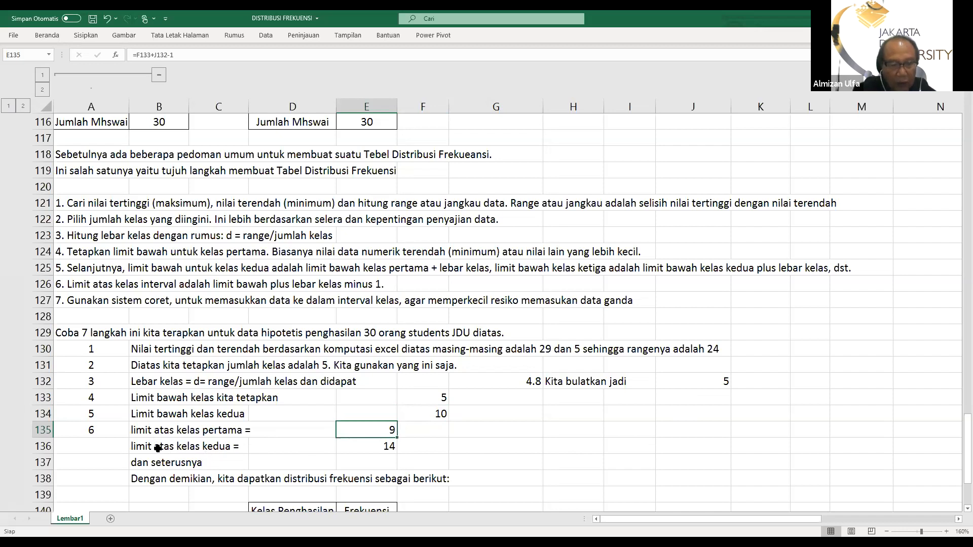
click(367, 449)
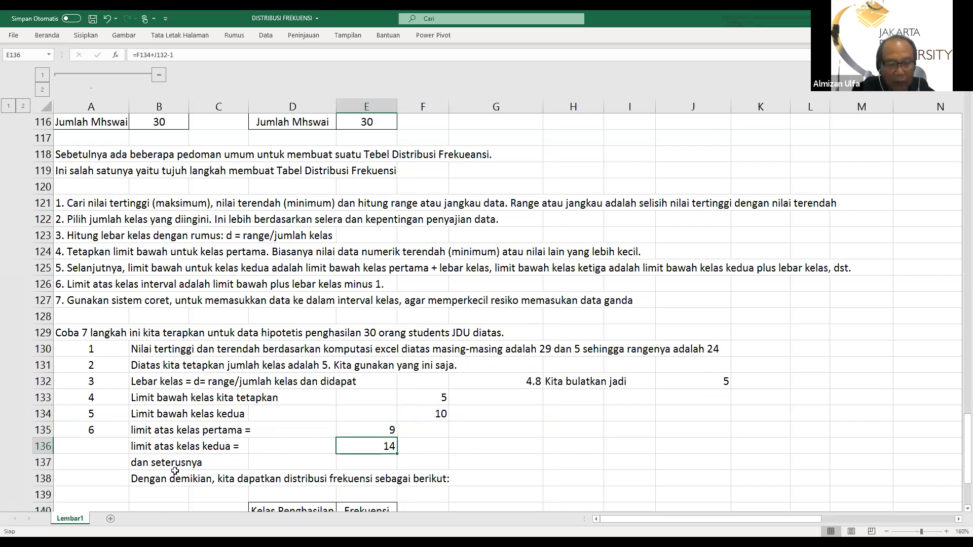
scroll(152, 474, down, 2)
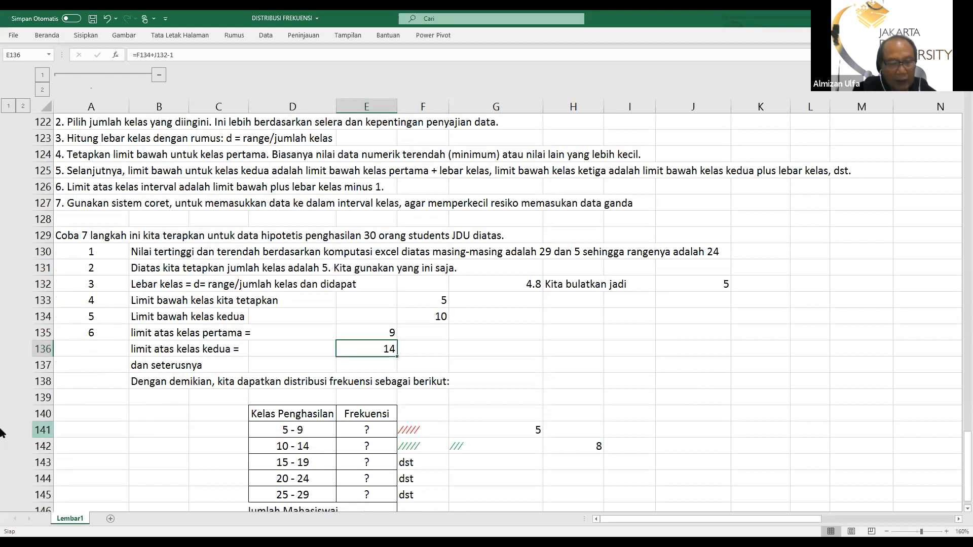
scroll(164, 439, down, 1)
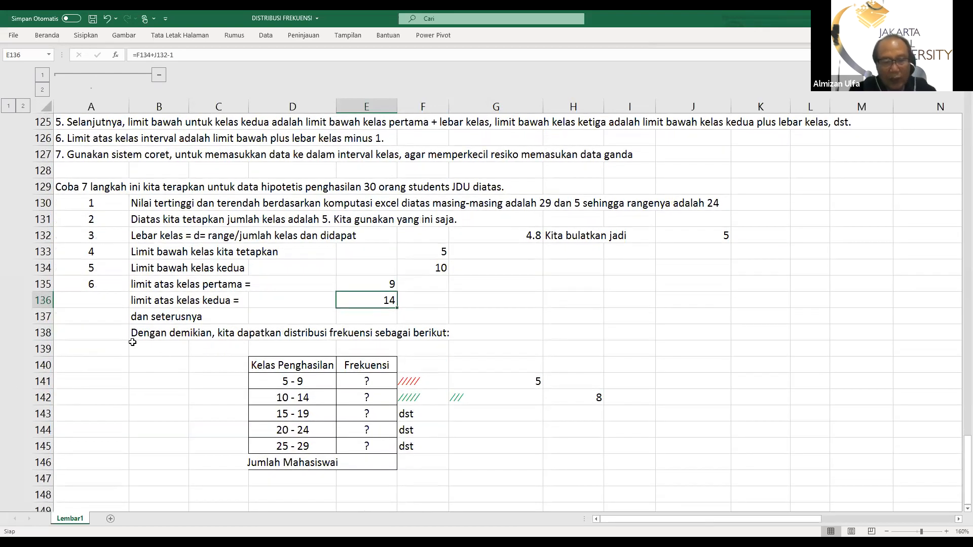
scroll(223, 370, up, 1)
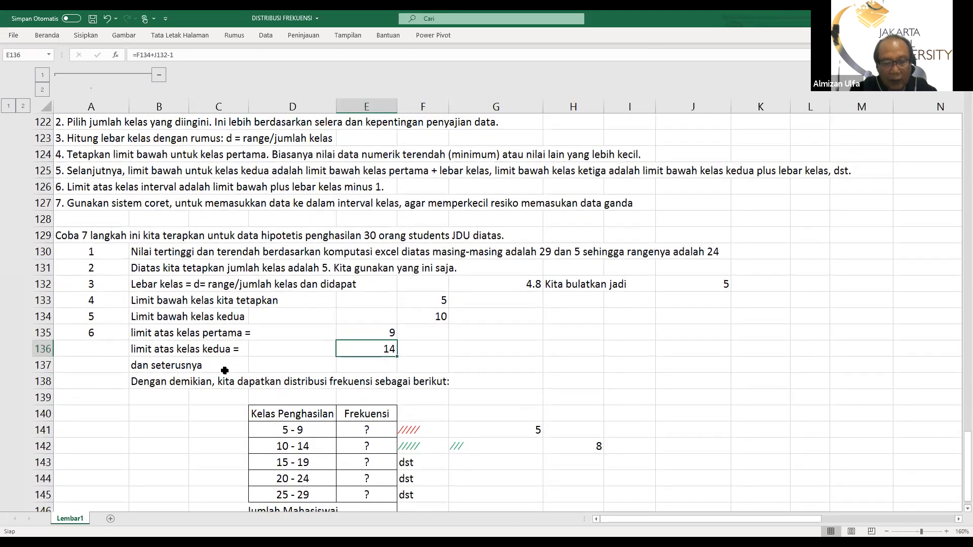
scroll(294, 383, down, 1)
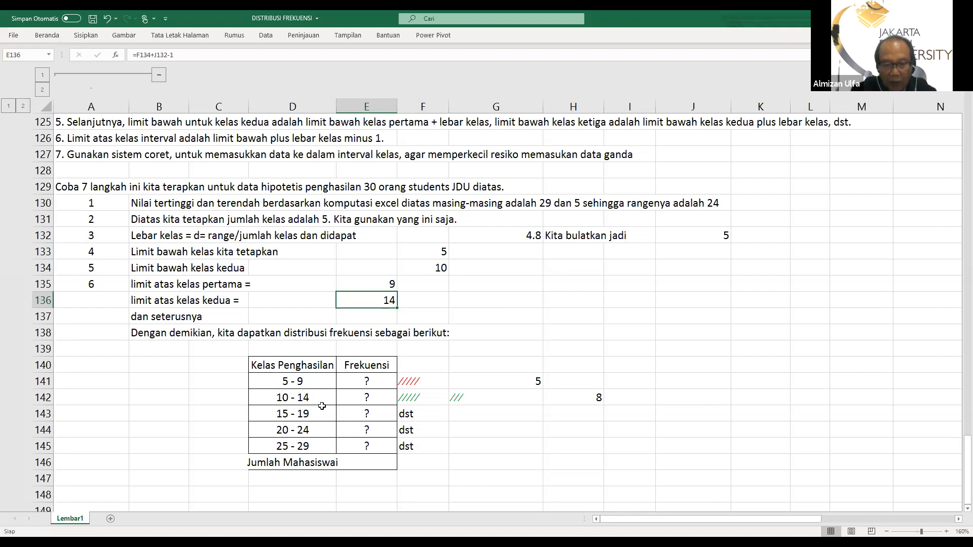
Compare the tally marks in F141 for the 5 - 9 class with the red incomes in the sorted list
click(410, 384)
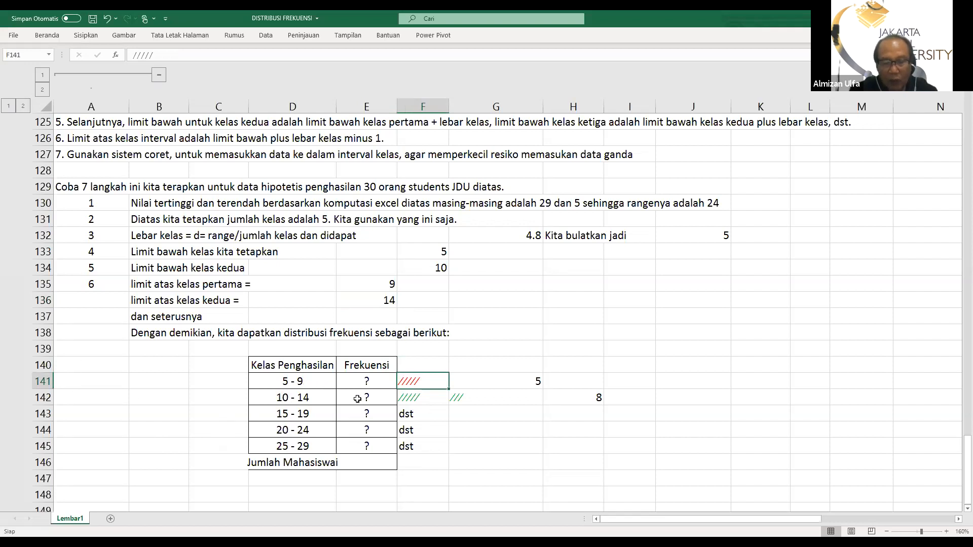
scroll(374, 286, up, 2)
scroll(373, 287, up, 1)
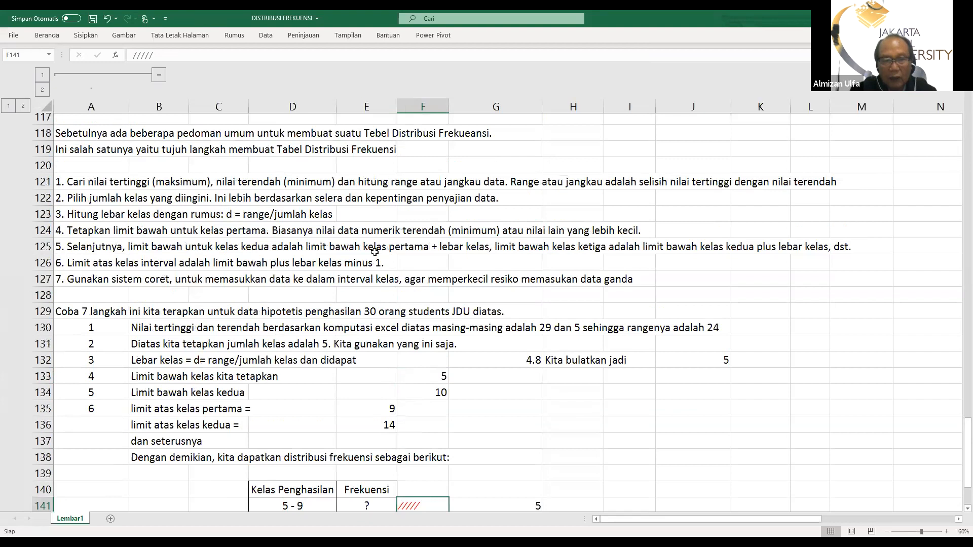
scroll(369, 253, up, 10)
scroll(363, 218, up, 2)
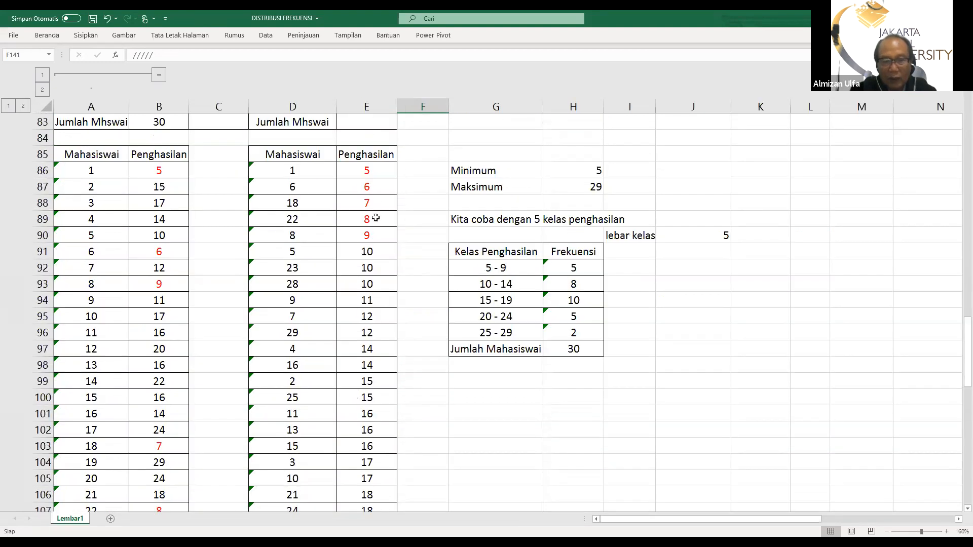
scroll(397, 299, down, 3)
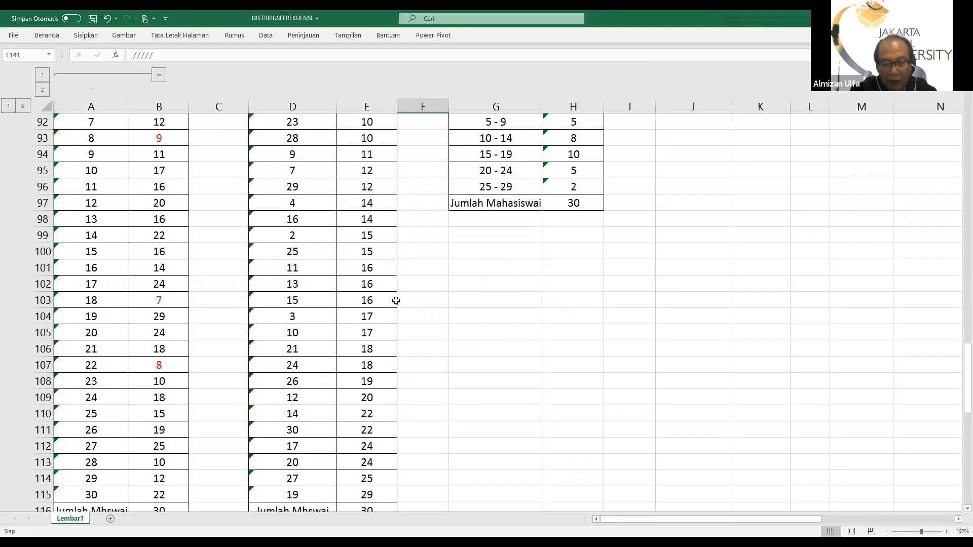
scroll(395, 298, down, 3)
scroll(431, 309, down, 1)
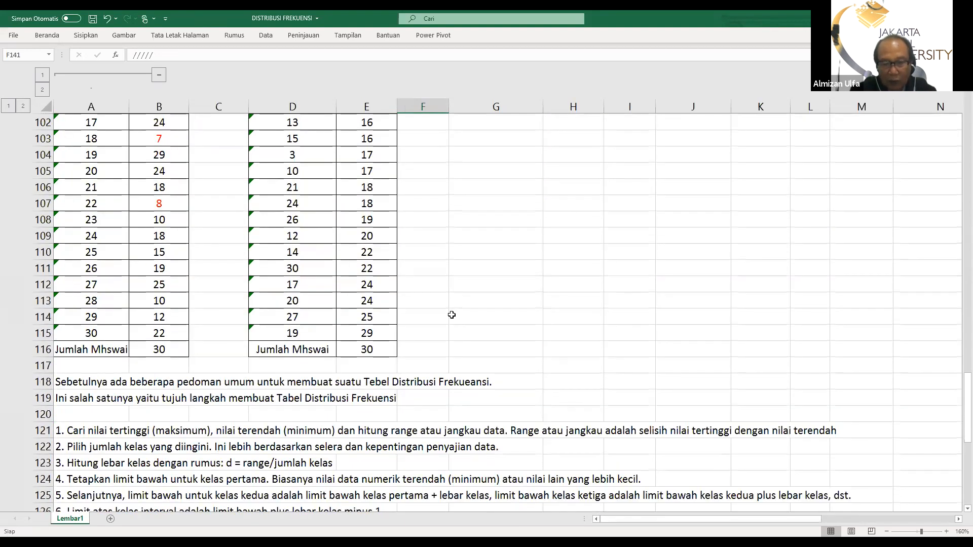
scroll(436, 329, down, 2)
scroll(445, 367, down, 7)
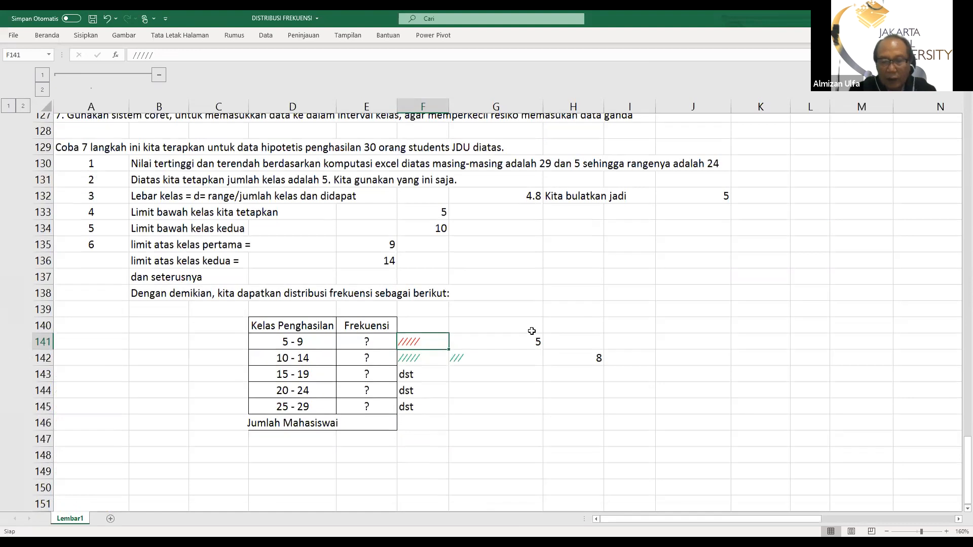
Check the 10 - 14 class tally in F142 and fill its matching incomes in E91:E98 with yellow
click(426, 350)
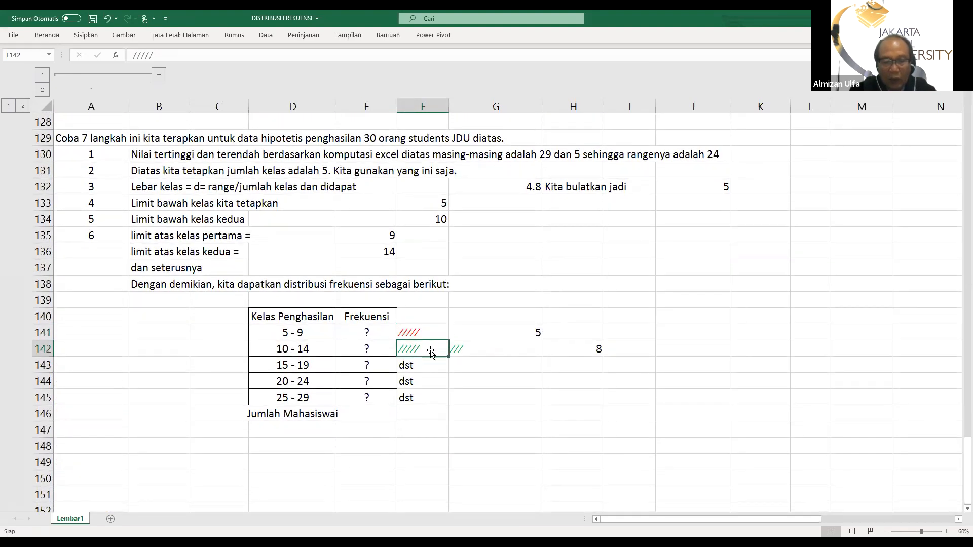
scroll(409, 338, up, 3)
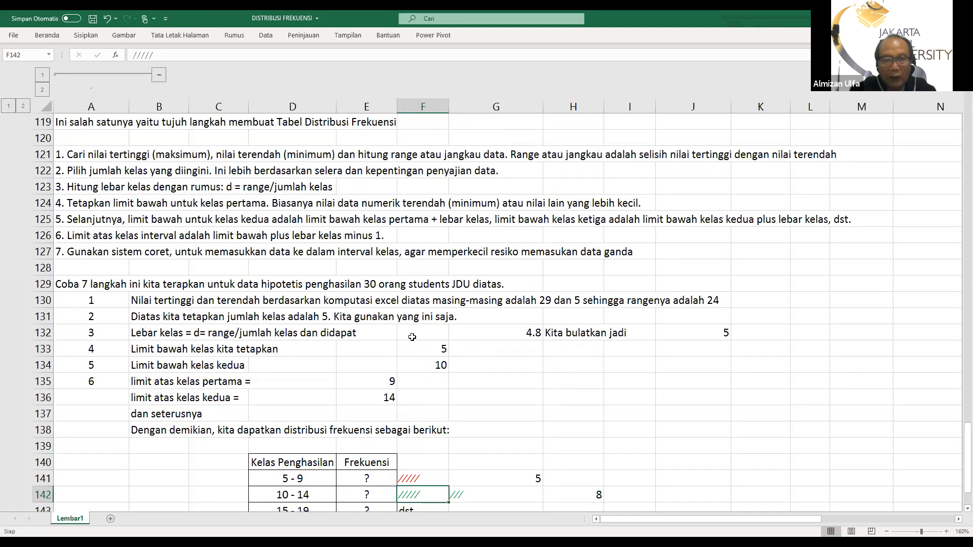
scroll(392, 327, up, 1)
scroll(390, 325, up, 6)
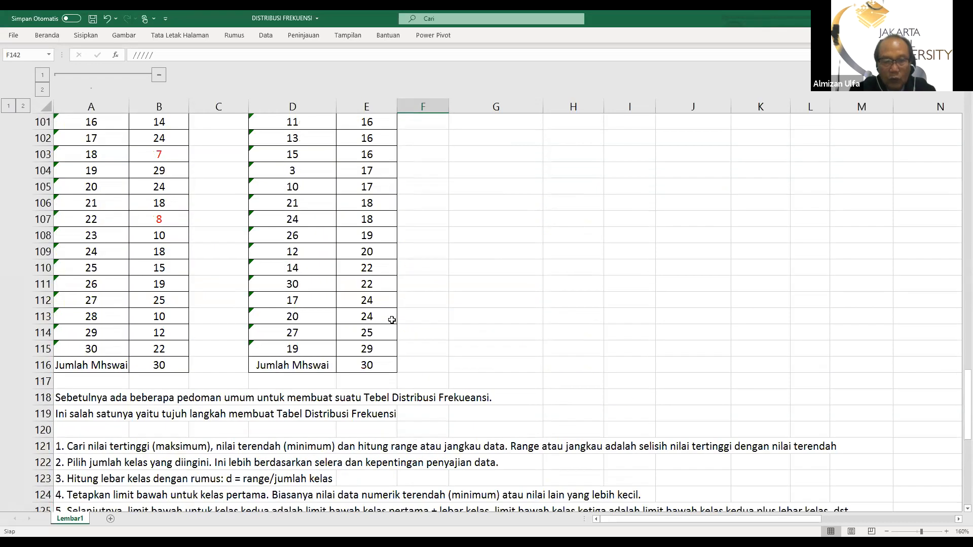
scroll(367, 272, up, 6)
drag(360, 252, 361, 359)
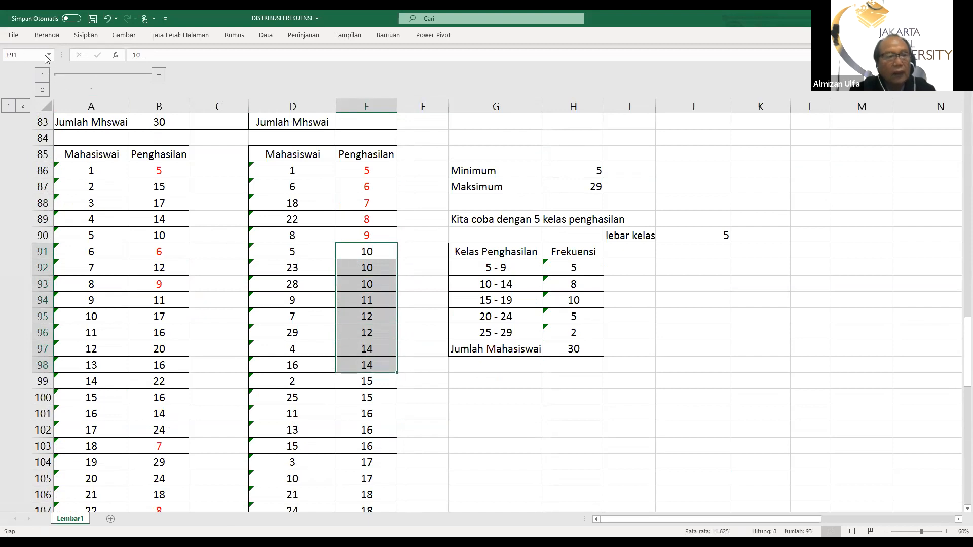
click(43, 37)
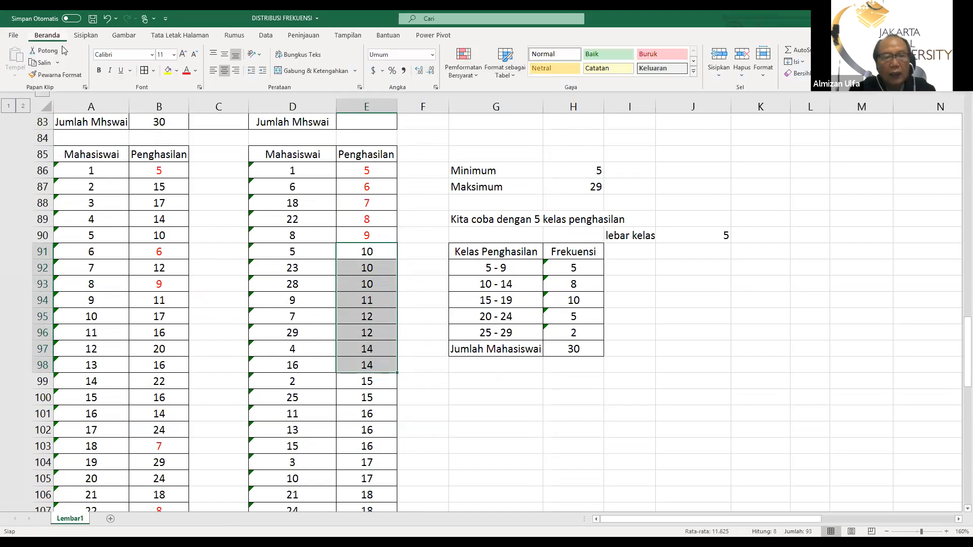
click(167, 70)
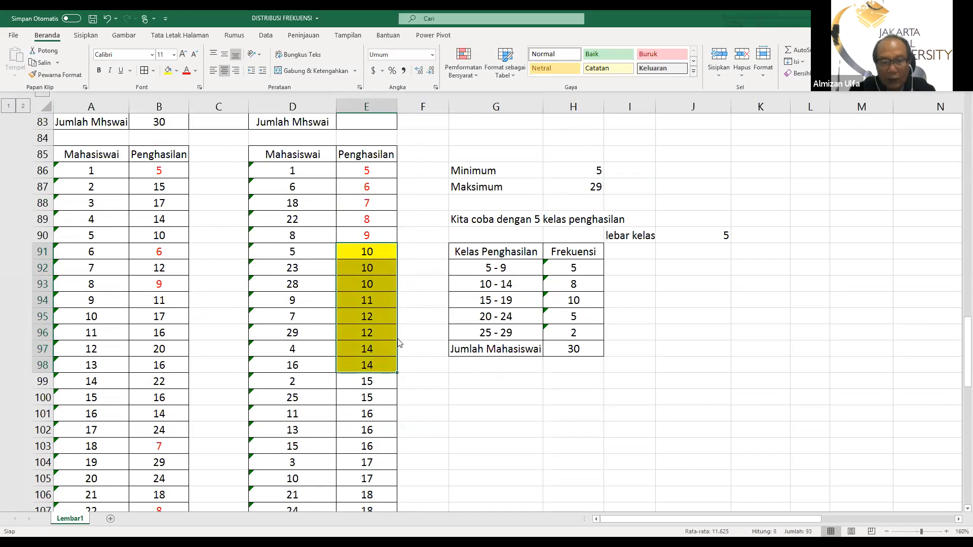
click(469, 400)
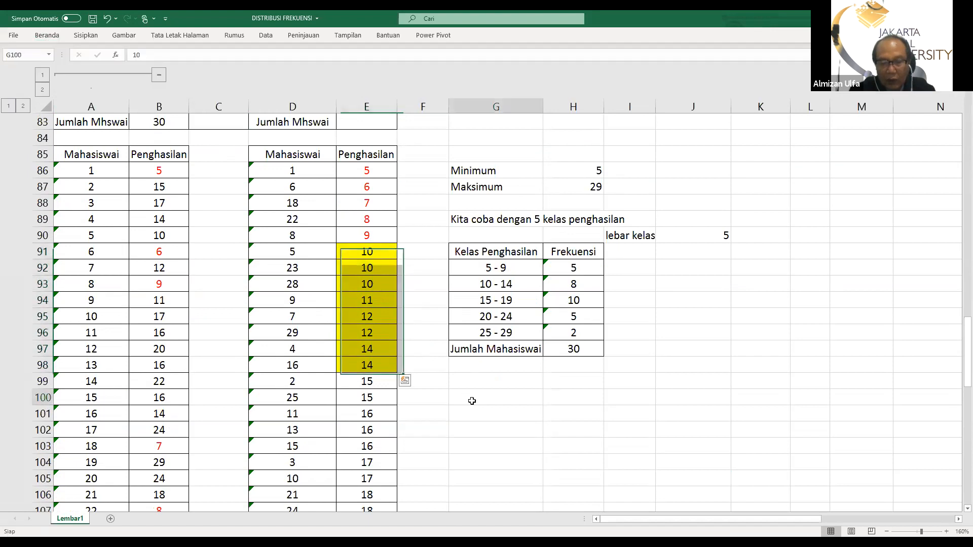
Review the tally table in rows 140 to 146 against the seven guidelines and the worked steps above it
scroll(466, 365, down, 8)
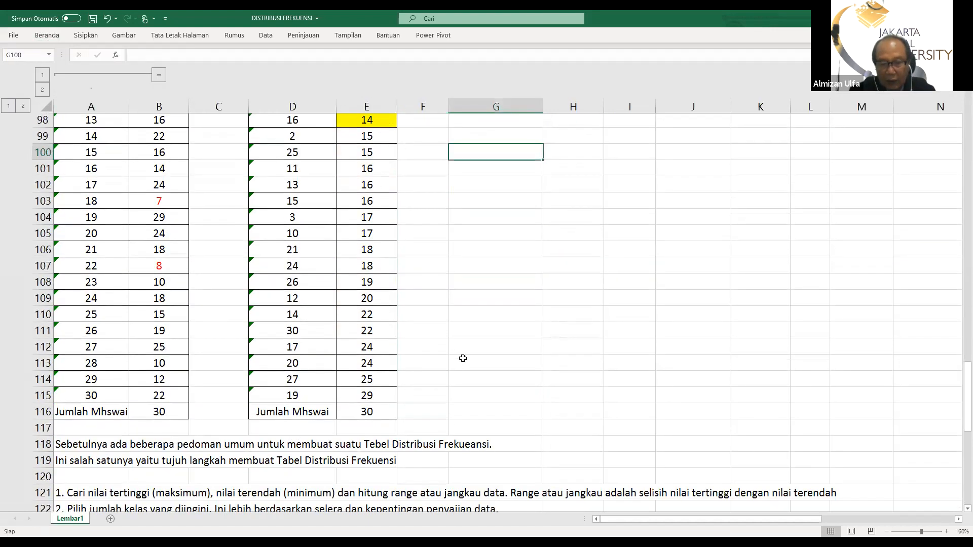
scroll(460, 356, down, 6)
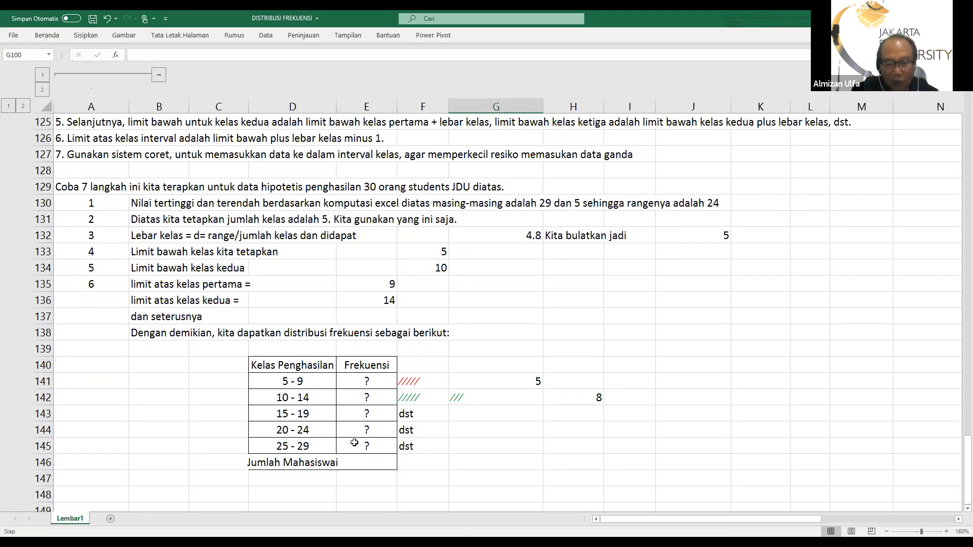
scroll(313, 472, down, 2)
scroll(314, 464, up, 1)
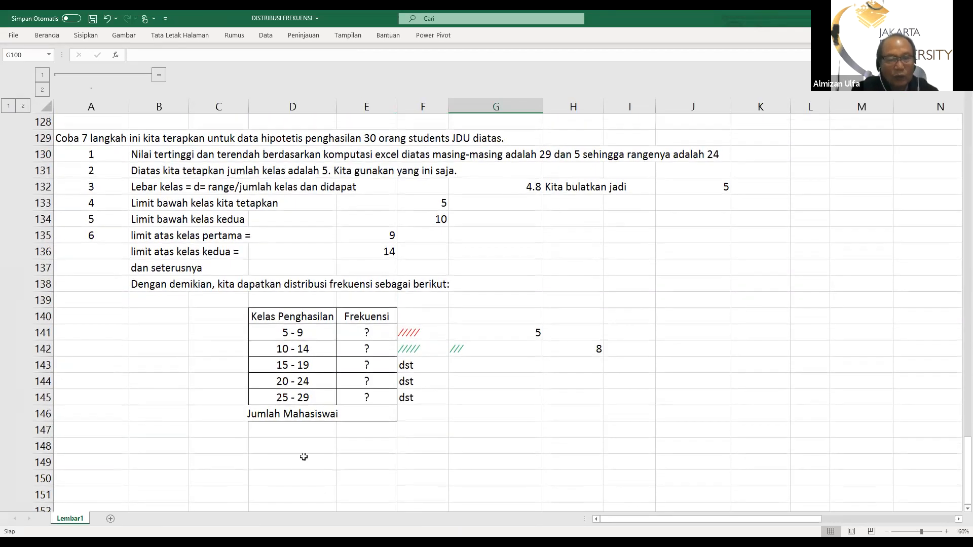
scroll(244, 446, up, 3)
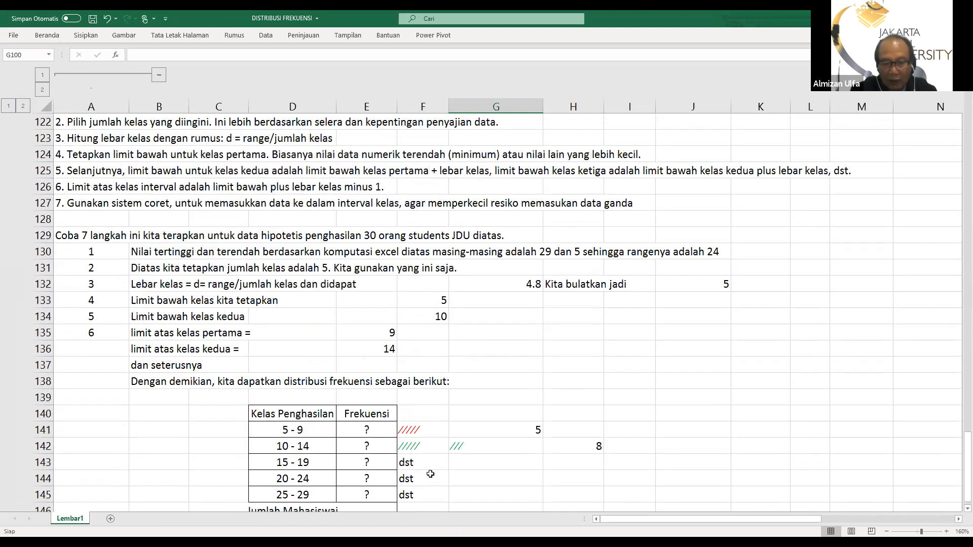
scroll(343, 434, down, 3)
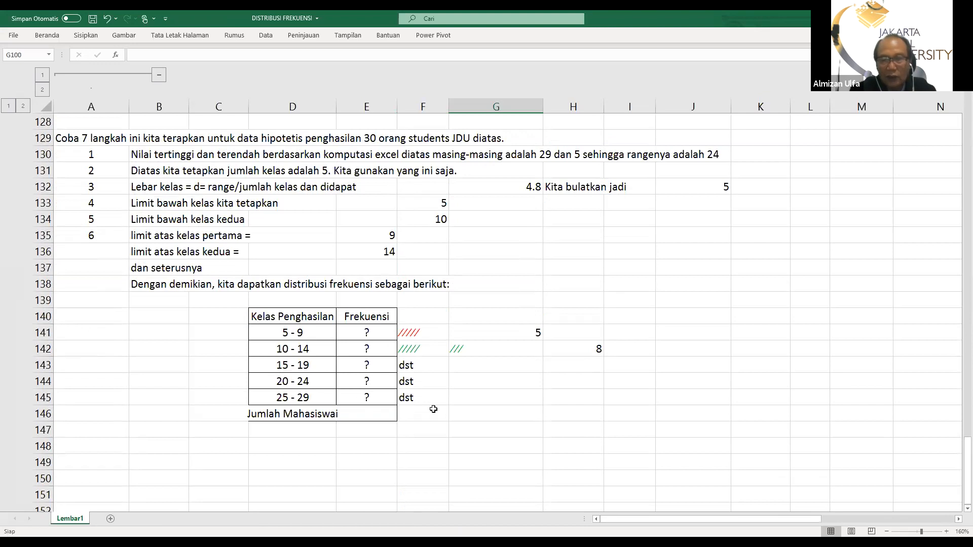
scroll(434, 409, up, 2)
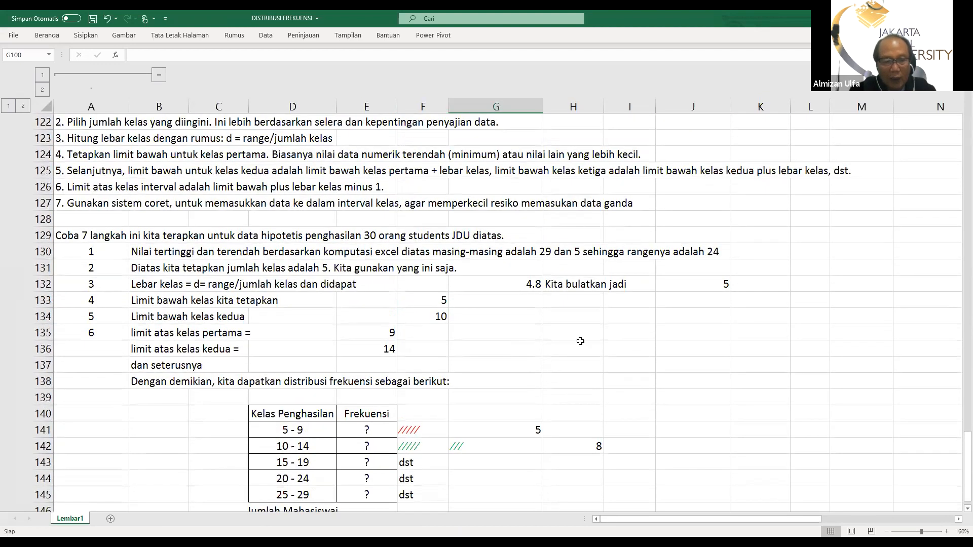
scroll(268, 229, up, 3)
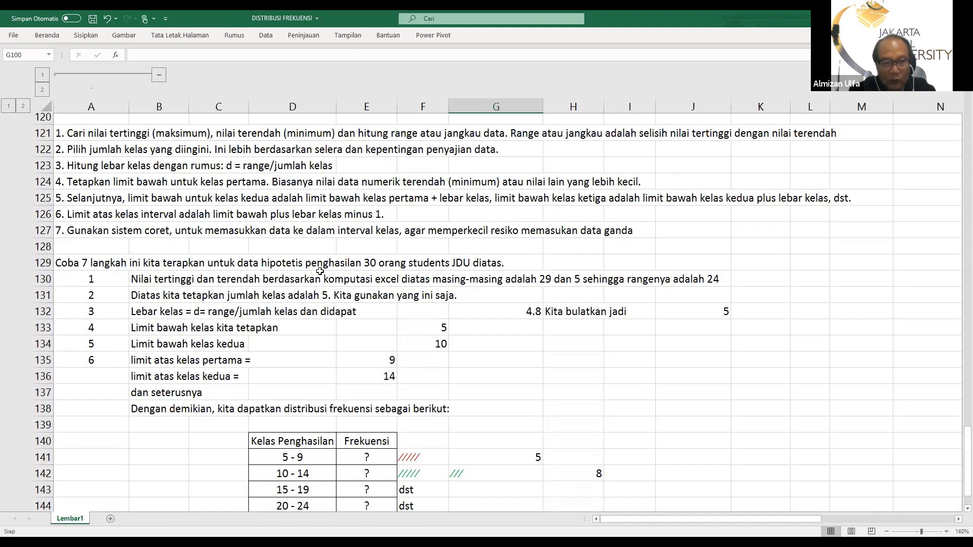
Return to the highlighted income list and save the workbook
scroll(301, 246, up, 8)
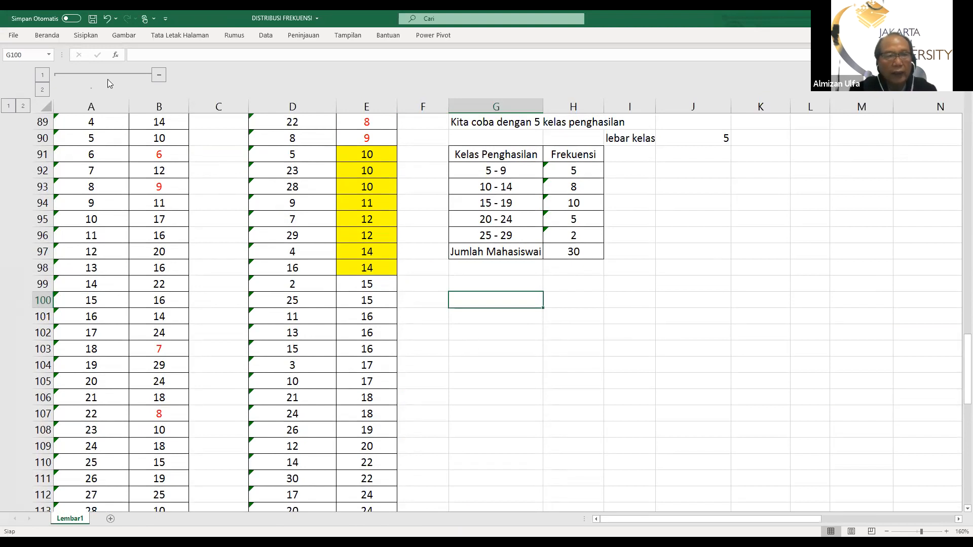
click(91, 20)
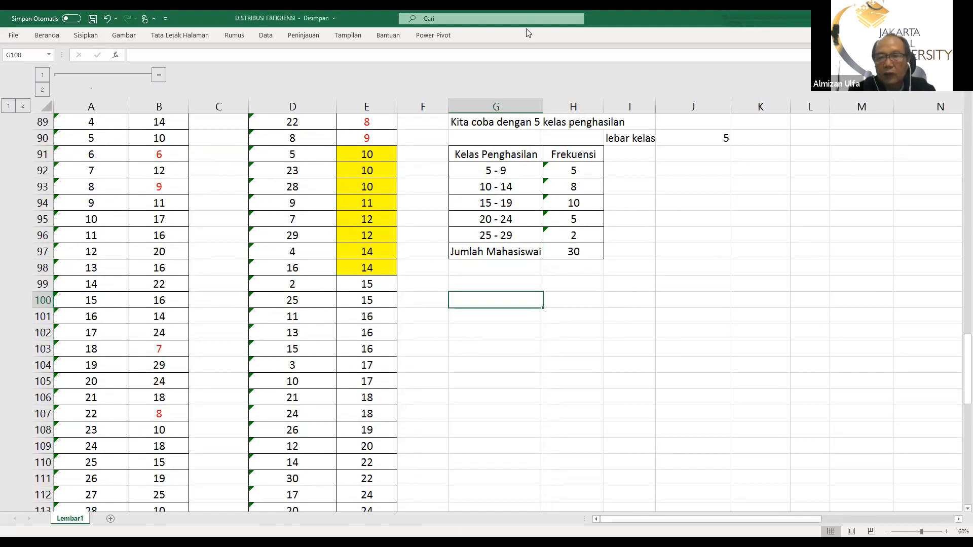